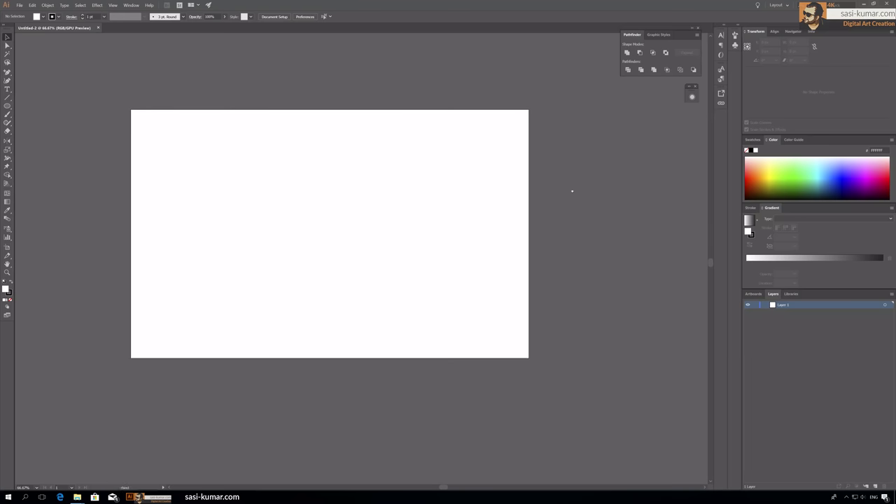
Cover the artboard with a 2560 px rectangle, no stroke, and a light beige fill
left_click_drag(131, 110, 519, 358)
left_click_drag(519, 233, 528, 233)
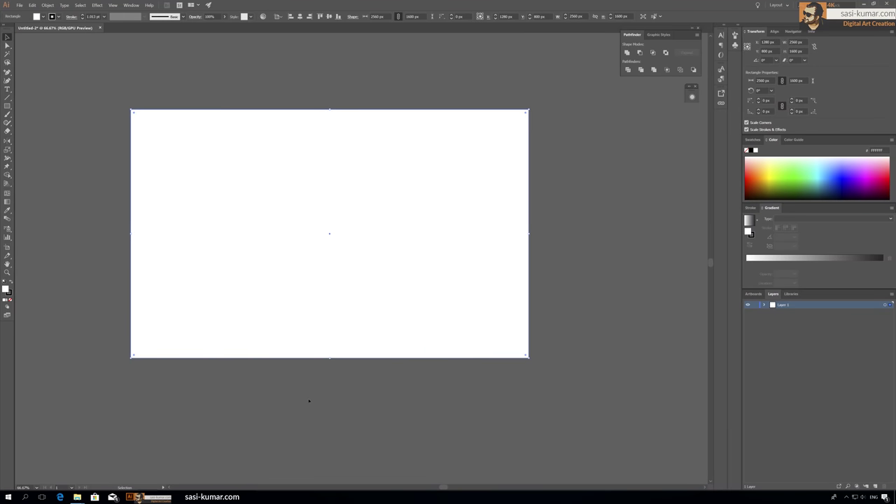
double_click(5, 288)
left_click_drag(314, 231, 313, 222)
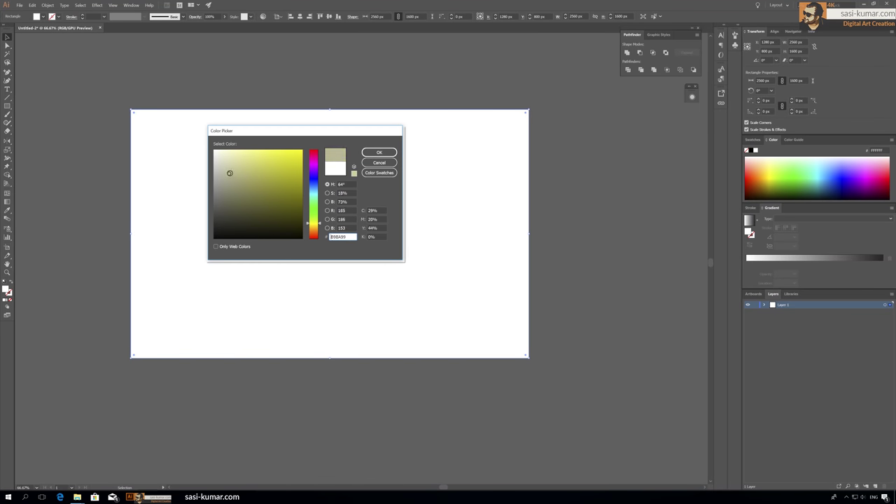
left_click(378, 152)
Deselect, zoom to 100% and place the first anchor of the roof outline with the Pen
key("ctrl+shift+a")
key("ctrl+1")
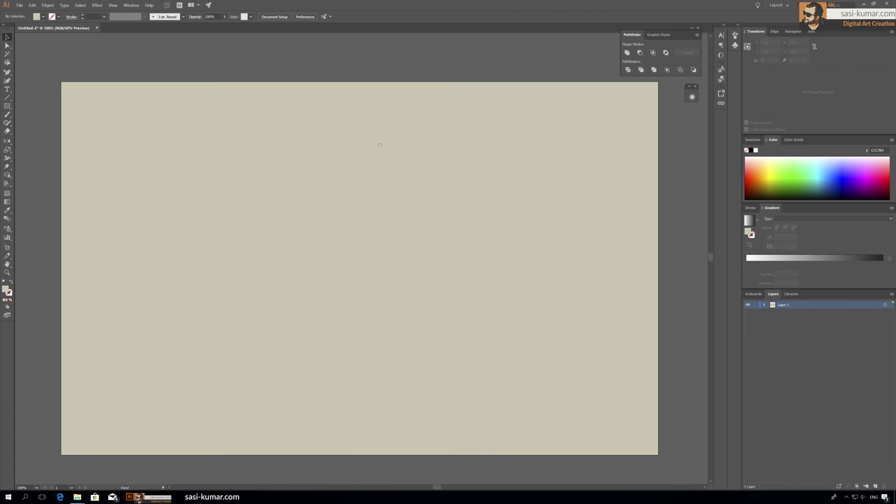
key("p")
key("Tab")
key("Tab")
left_click_drag(147, 186, 154, 180)
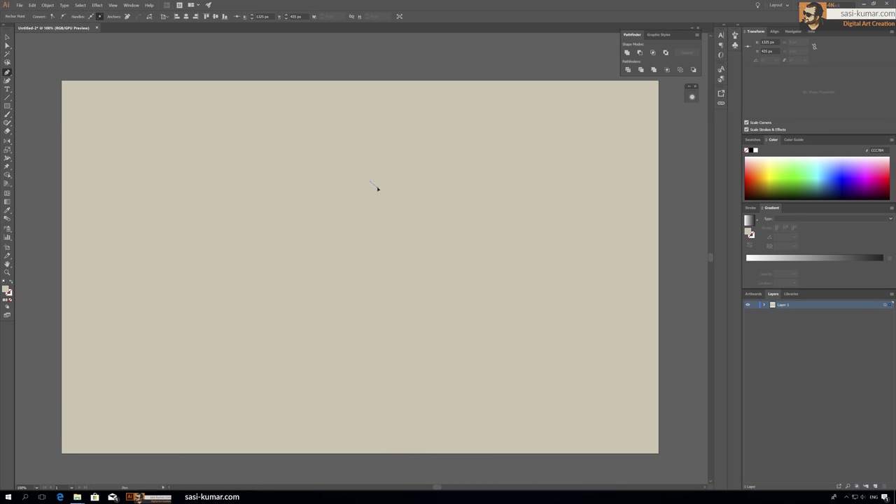
Adjust the roof's top-edge anchors and add a thin strip rectangle along its base
key("a")
left_click(292, 176)
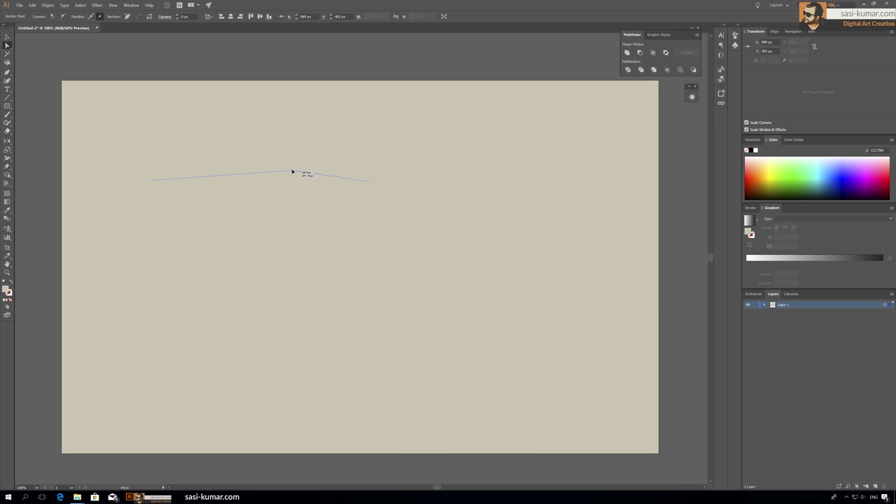
left_click(290, 180)
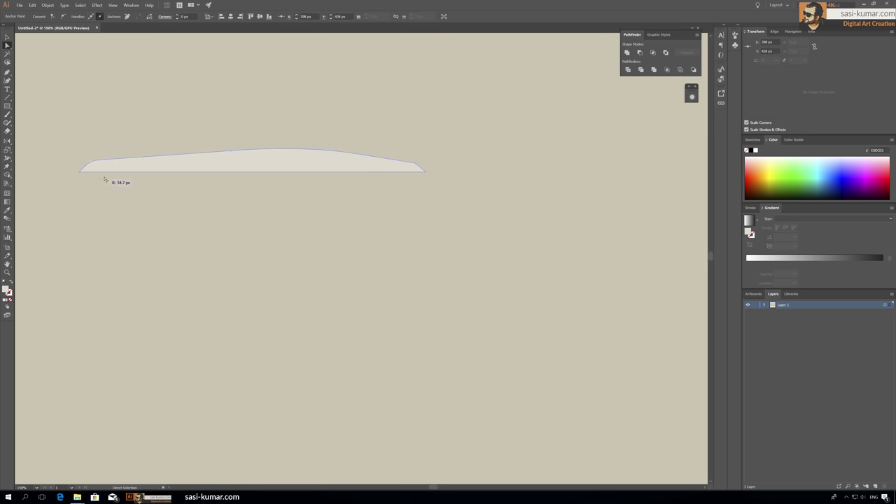
left_click(268, 149)
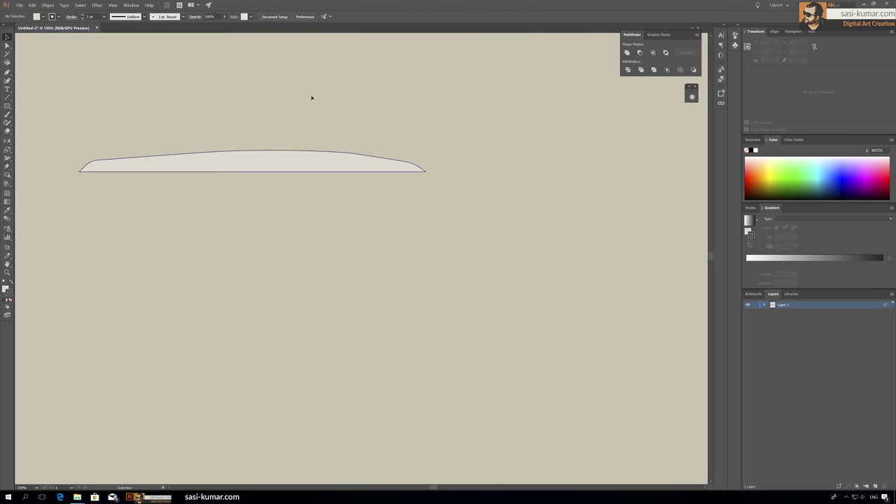
key("m")
left_click_drag(79, 170, 427, 175)
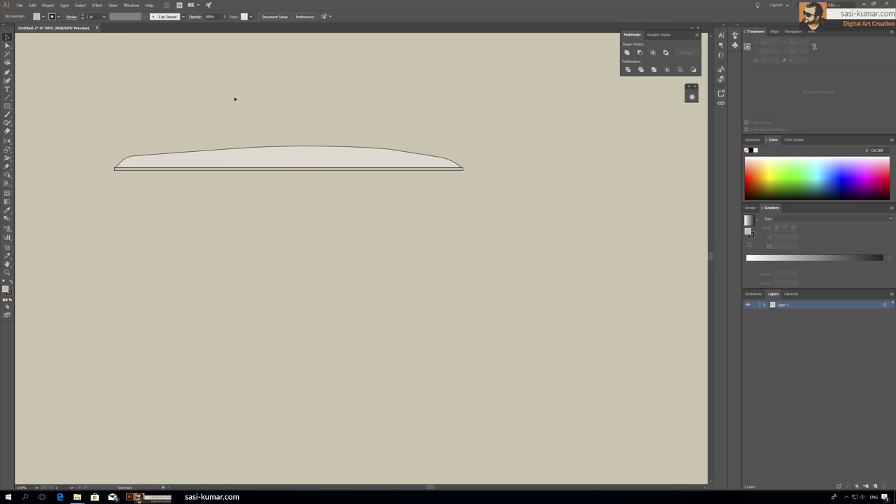
Draw the cabin rectangle under the roof, shorten it and slant its front edge outward
mouse_move(114, 170)
left_mouse_down()
mouse_move(485, 335)
mouse_move(463, 328)
left_mouse_up()
key("ctrl+minus")
left_click_drag(292, 261, 292, 220)
left_click(449, 214)
left_click_drag(403, 222, 434, 222)
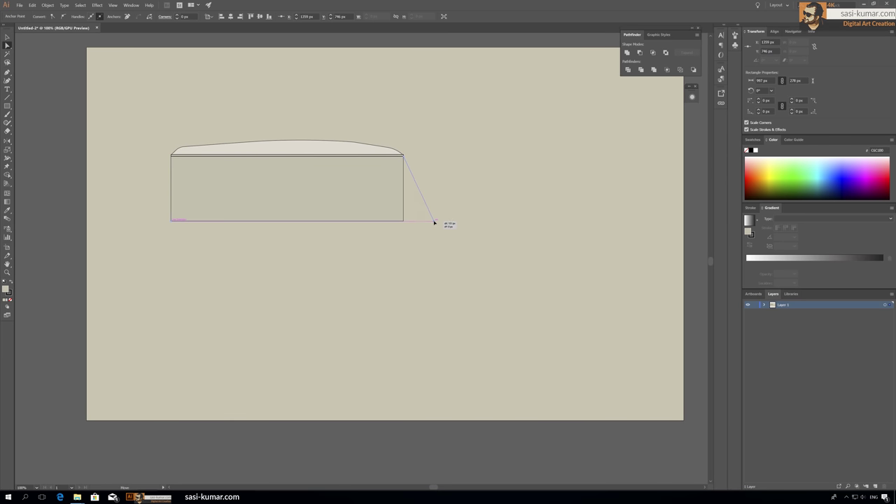
key("v")
left_click(410, 200)
left_click(410, 284)
key("ctrl+plus")
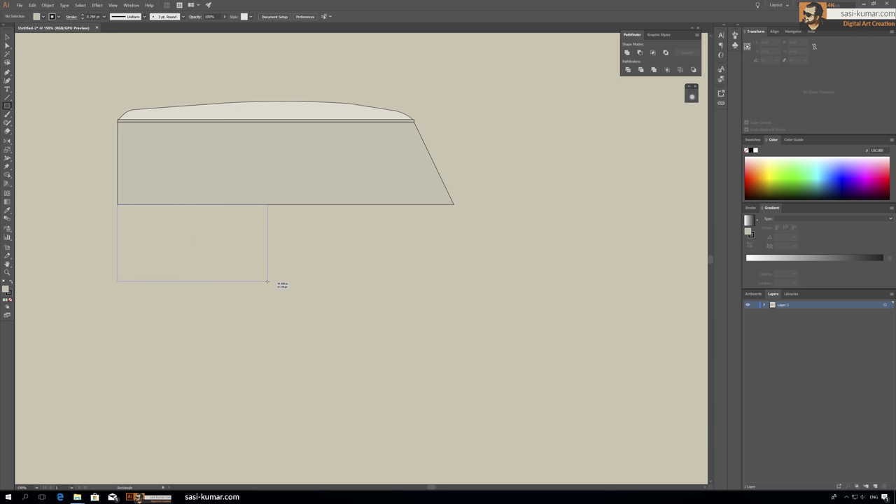
Draw the long lower body rectangle
mouse_move(278, 276)
left_mouse_down()
mouse_move(626, 314)
mouse_move(625, 333)
left_mouse_up()
key("v")
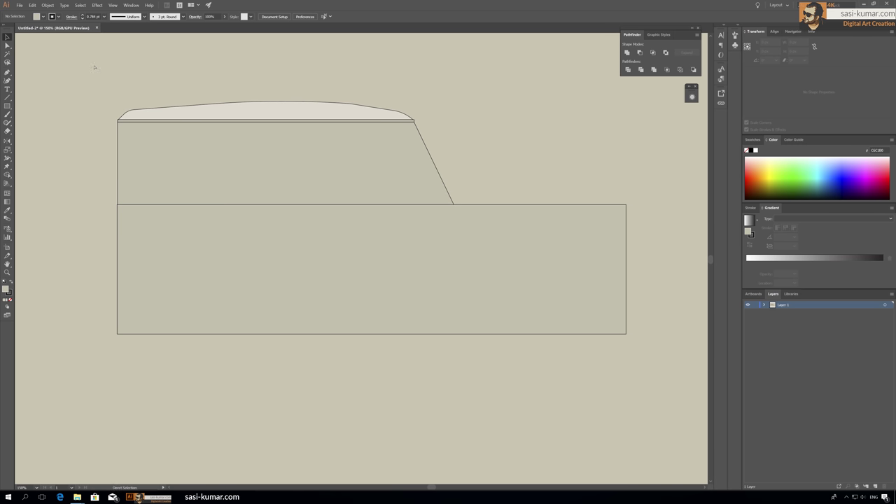
key("ctrl+minus")
Draw a wheel circle, duplicate it to the right, and raise both onto the body's bottom edge
mouse_move(200, 278)
left_mouse_down()
mouse_move(320, 404)
mouse_move(280, 359)
left_mouse_up()
key("v")
left_click_drag(241, 320, 447, 319)
mouse_move(447, 320)
left_mouse_down()
mouse_move(447, 392)
mouse_move(453, 313)
left_mouse_up()
left_click(347, 369)
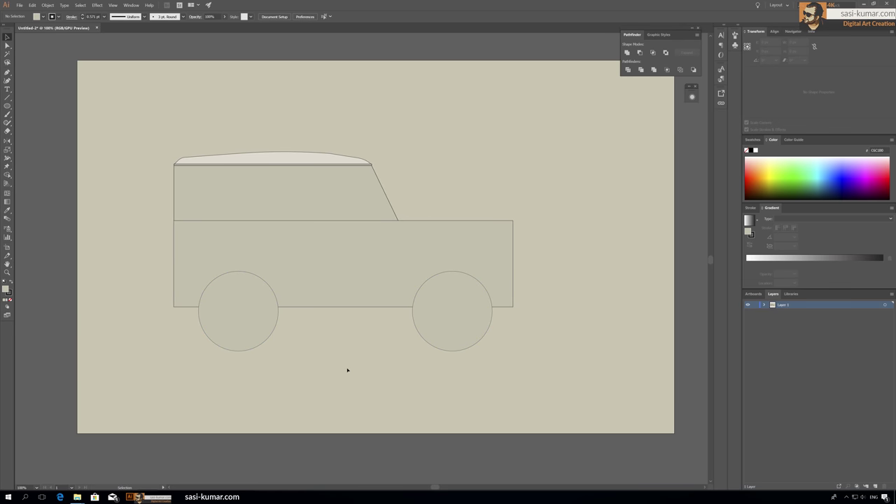
Shift the right wheel right and slope the lower body's left and top-right corners
left_click_drag(456, 334, 471, 334)
left_click(318, 427)
key("ctrl+plus")
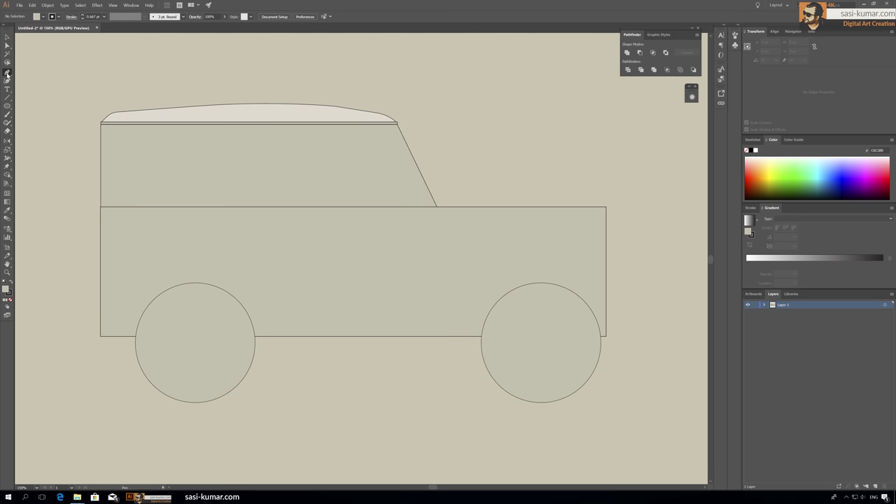
left_click_drag(106, 352, 93, 316)
left_click(111, 378)
left_click_drag(620, 198, 586, 224)
key("Down")
key("Down")
key("Down")
left_click(629, 282)
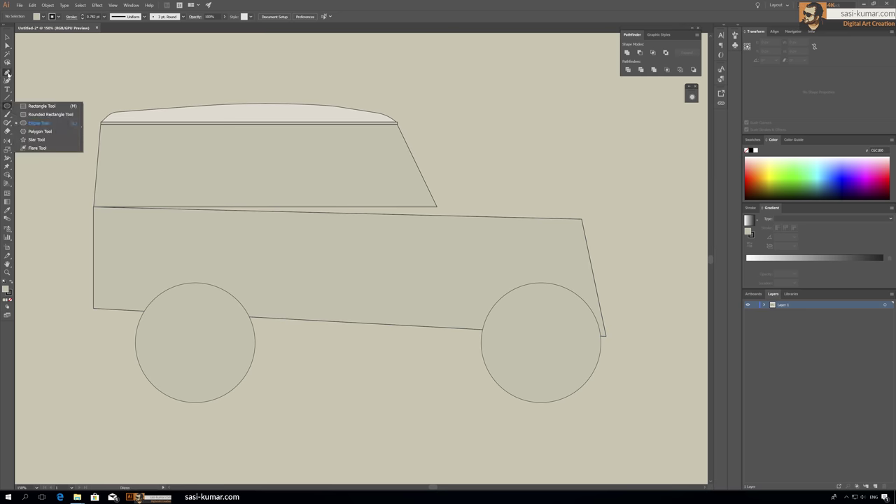
Draw a narrow spare-wheel block on the jeep's left side
key("ctrl+0")
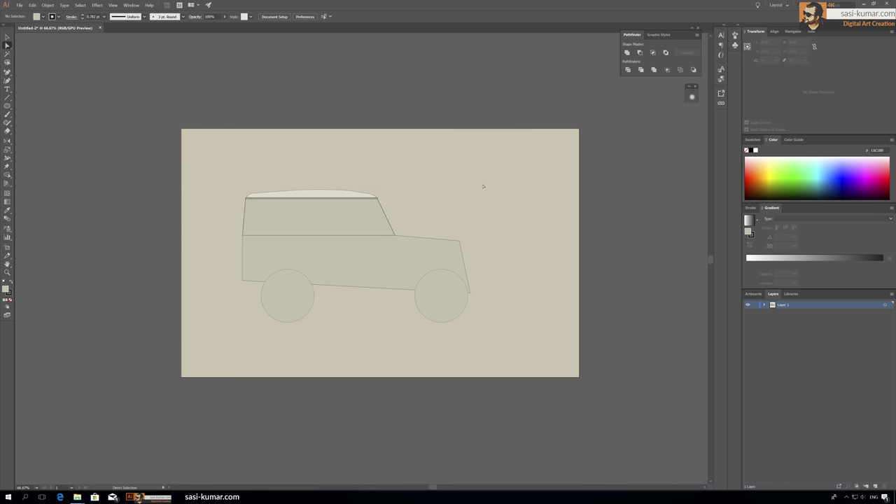
key("ctrl+1")
key("m")
left_click_drag(182, 210, 155, 277)
Move the whole car further right on the artboard
key("v")
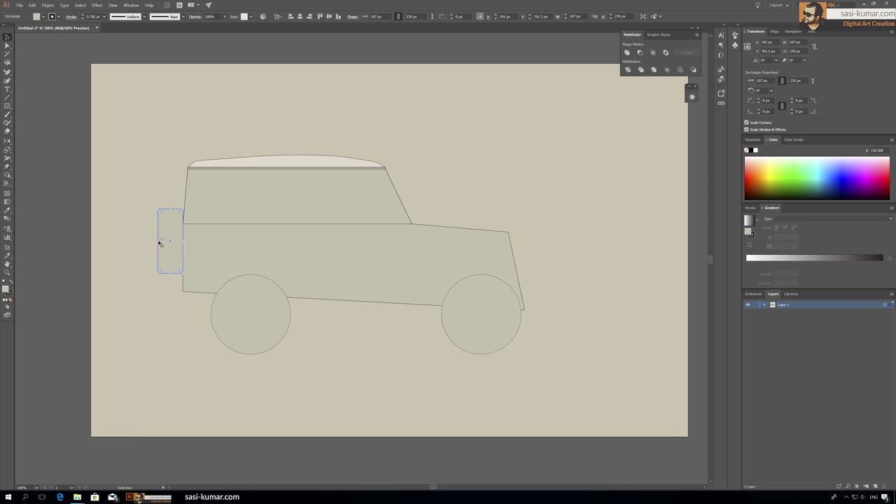
left_click(129, 126)
key("ctrl+a")
left_click_drag(358, 209, 416, 210)
left_click(363, 119)
left_click_drag(364, 119, 620, 287)
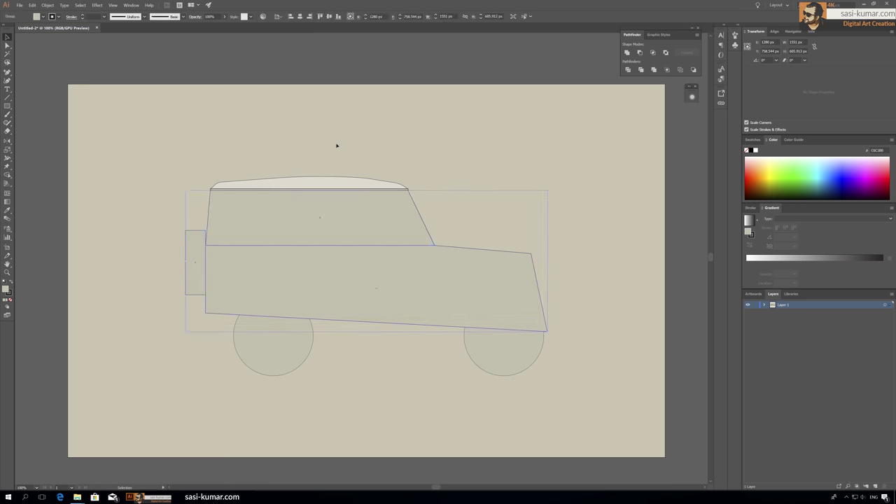
left_click(337, 146)
scroll(308, 233, "up", 2)
Trace a single body outline with the Pen, including cut-out wheel arches and the stepped hood
key("p")
left_click(97, 141)
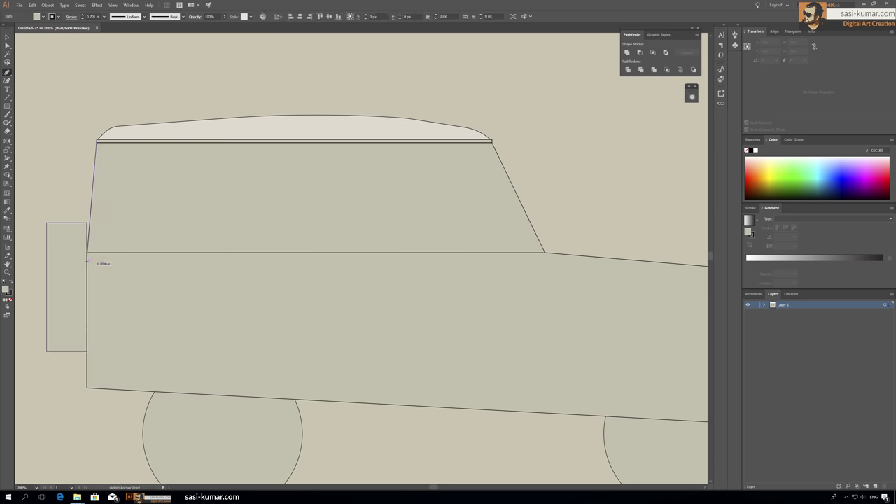
left_click(87, 387)
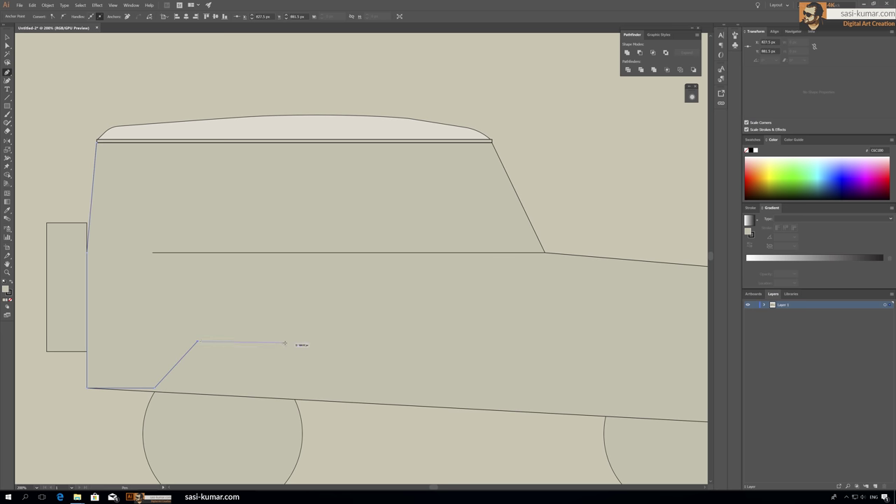
left_click_drag(291, 394, 225, 343)
left_click(488, 344)
left_click(529, 275)
mouse_move(652, 274)
left_mouse_down()
mouse_move(430, 262)
mouse_move(689, 258)
left_mouse_up()
left_click(431, 187)
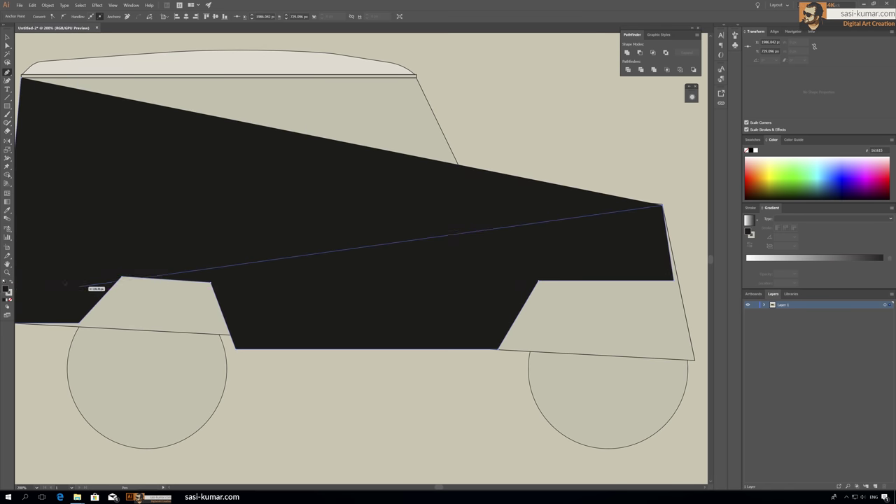
left_click_drag(133, 189, 300, 224)
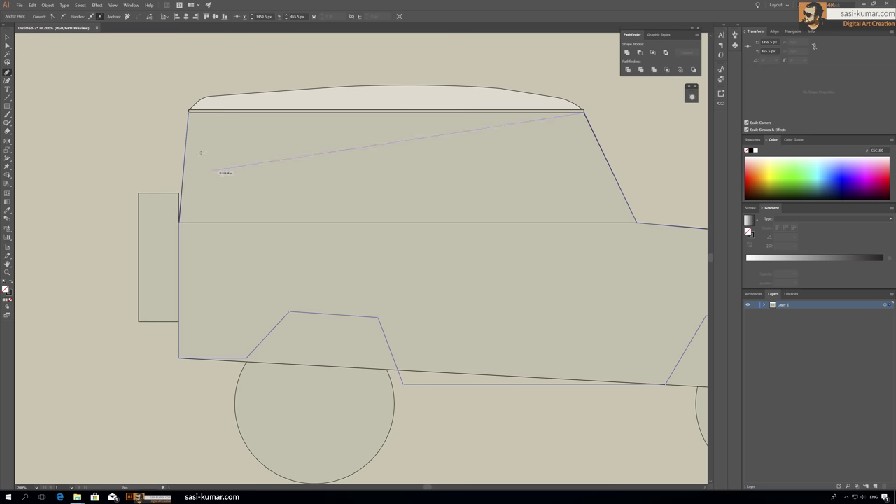
left_click(179, 223)
left_click(81, 111, "ctrl")
Round the body's corners slightly and the wheel-arch corners much more, then begin the door outline
key("ctrl+minus")
scroll(136, 190, "down", 2)
left_click(102, 144)
key("a")
left_click_drag(102, 188, 79, 278)
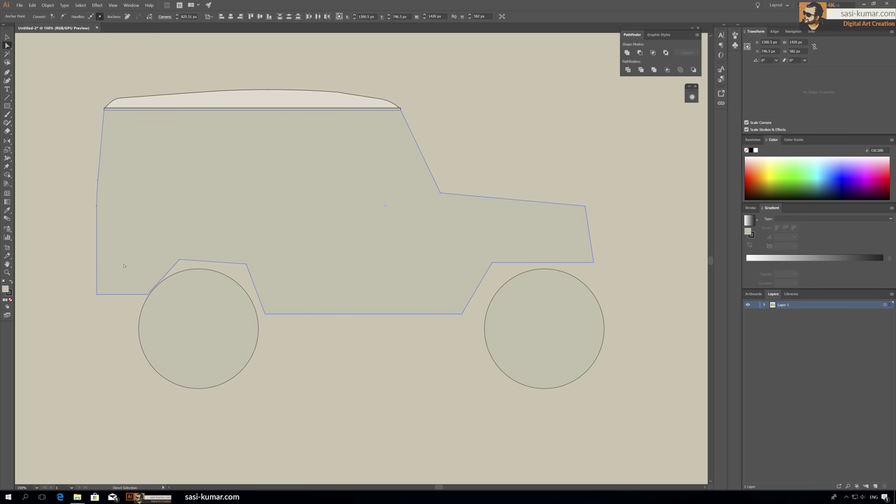
left_click_drag(180, 269, 210, 291)
left_click(308, 381)
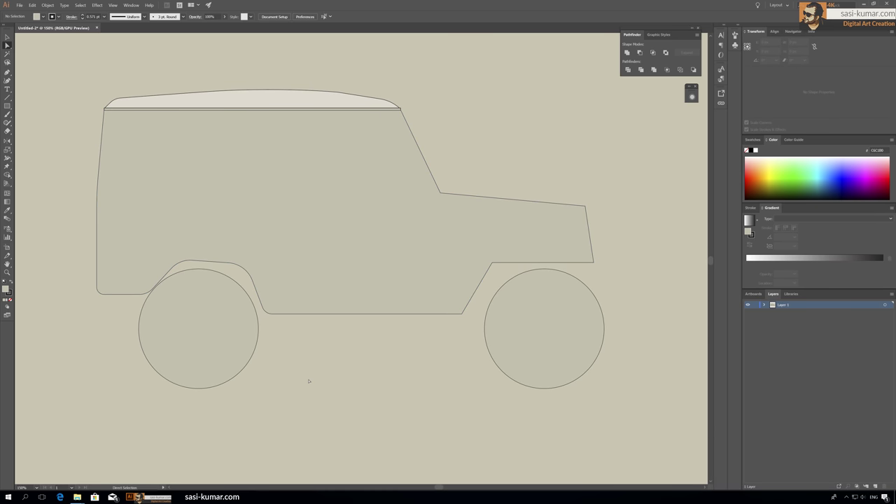
scroll(308, 381, "up", 1)
left_click_drag(287, 116, 288, 166)
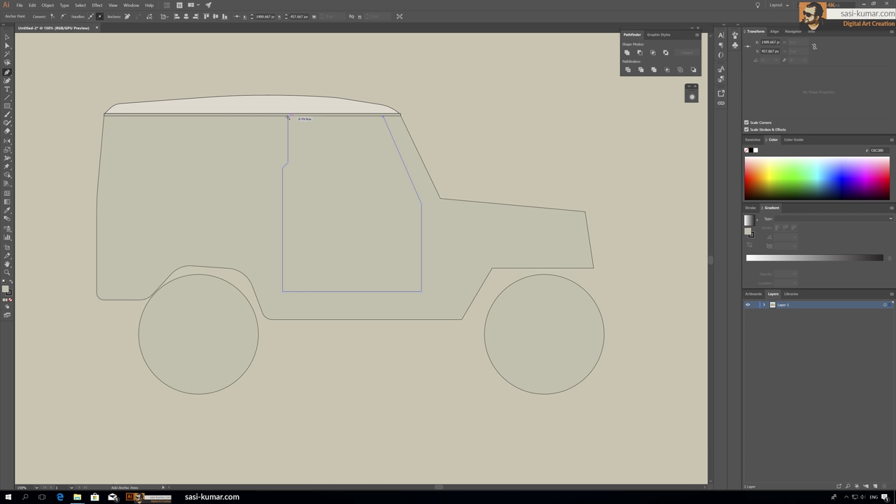
Round the door's bottom corner with its live-corner widget
left_click(464, 136, "ctrl")
key("a")
key("ctrl+plus")
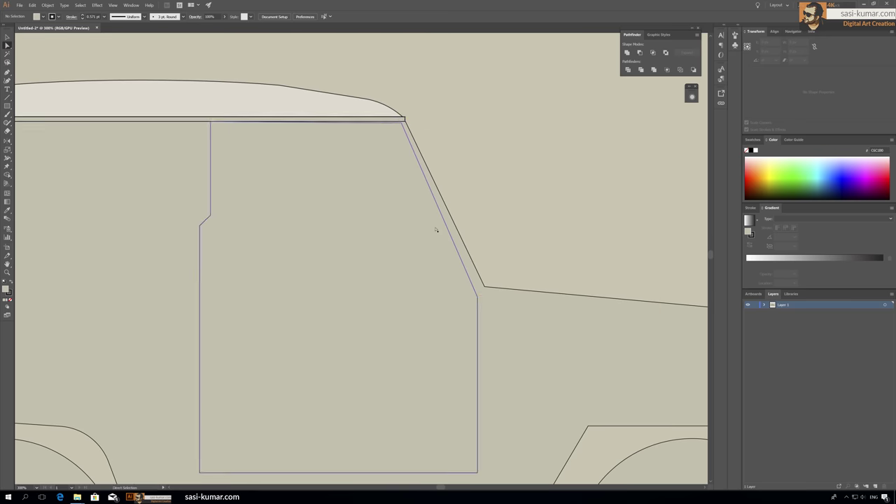
left_click(479, 300)
key("ctrl+minus")
mouse_move(404, 326)
left_mouse_down()
mouse_move(375, 299)
mouse_move(404, 326)
left_mouse_up()
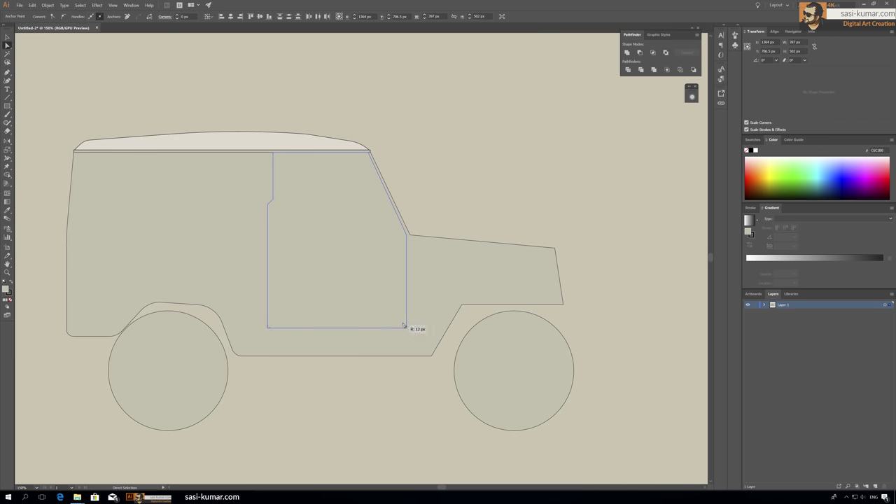
left_click(437, 139)
Adjust a door corner and draw a thin horizontal trim strip across the rear body
key("ctrl+plus")
left_click(185, 140)
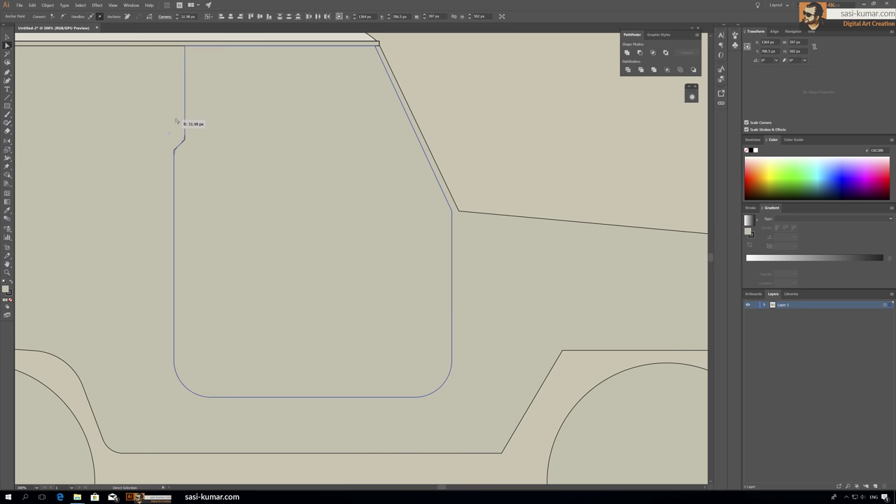
key("ctrl+minus")
left_click_drag(272, 243, 272, 239)
key("v")
left_click(154, 75)
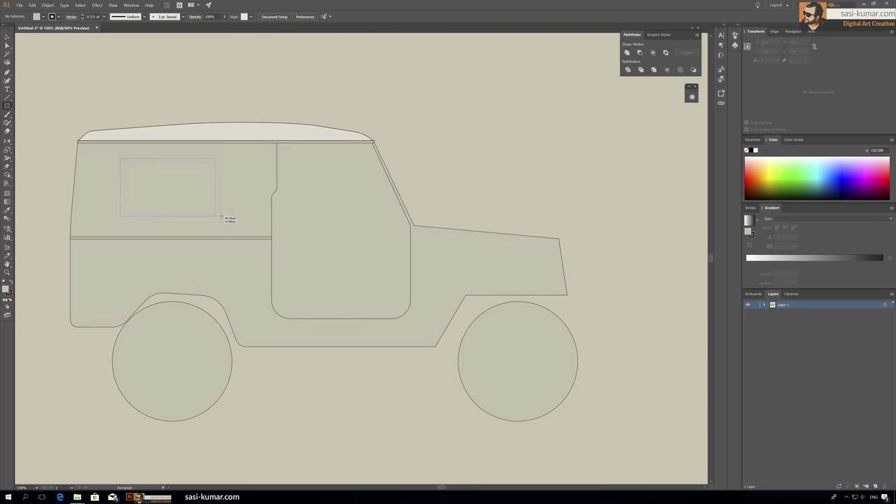
Draw the rear side window and fill it with BAB397
left_click_drag(250, 214, 251, 214)
left_click(8, 39)
left_click_drag(214, 168, 219, 162)
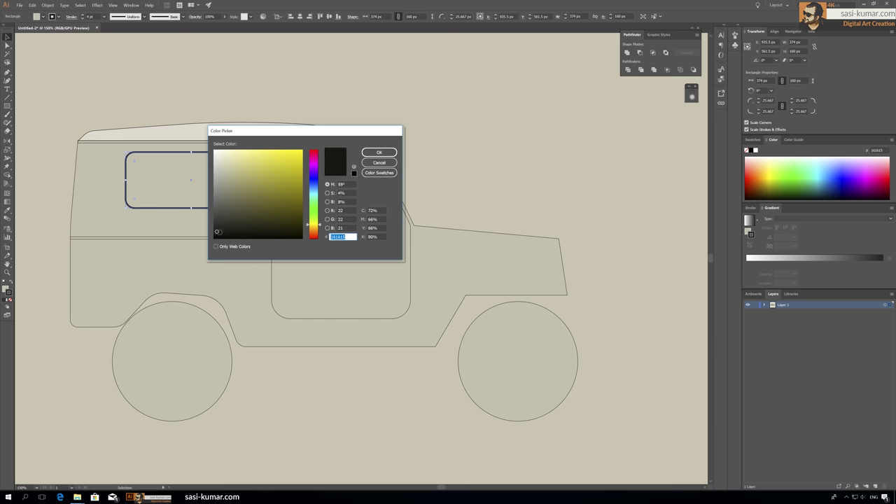
double_click(5, 289)
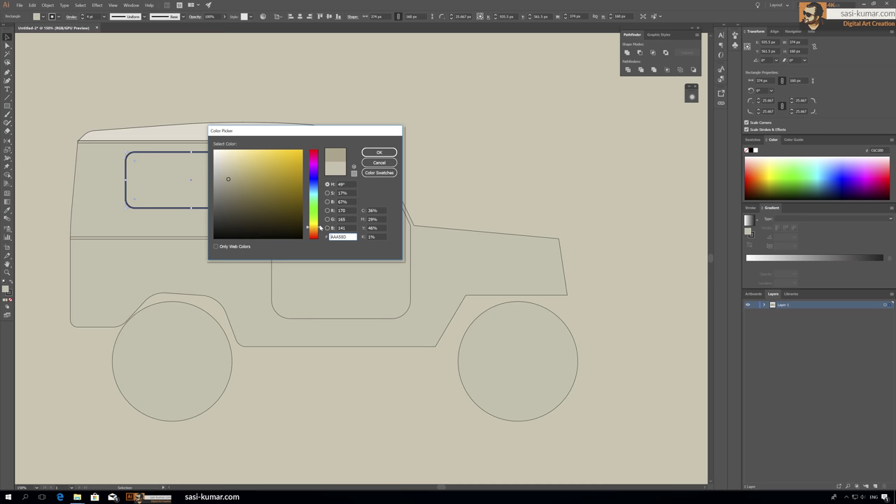
key("Return")
left_click(267, 90)
Place a copy of the window to its left and reshape it into a narrow slanted rear window
scroll(312, 184, "left", 2)
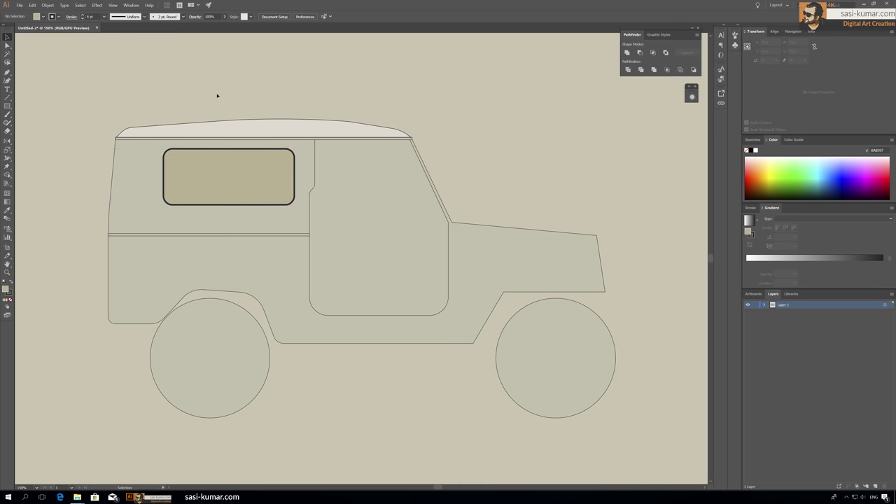
left_click_drag(224, 179, 84, 180)
scroll(256, 99, "left", 2)
mouse_move(240, 177)
left_mouse_down()
mouse_move(219, 177)
mouse_move(234, 176)
left_mouse_up()
key("a")
scroll(234, 176, "left", 2)
left_click_drag(105, 98, 390, 449)
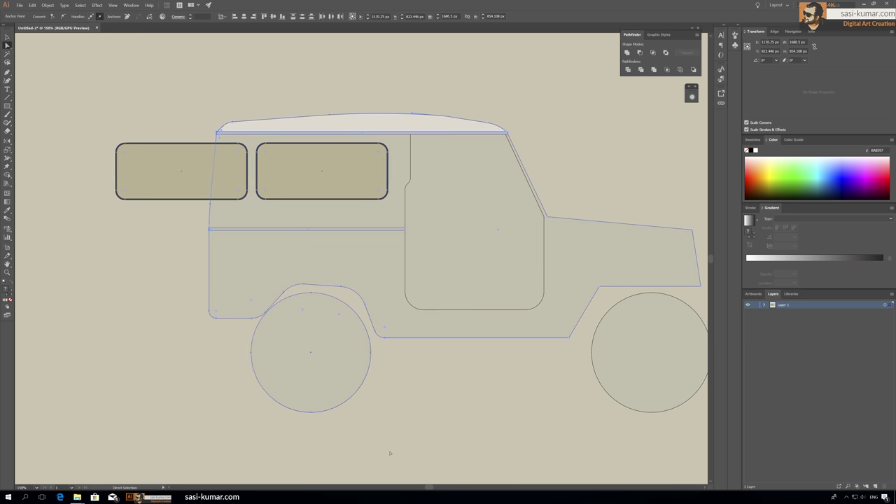
scroll(390, 453, "left", 1)
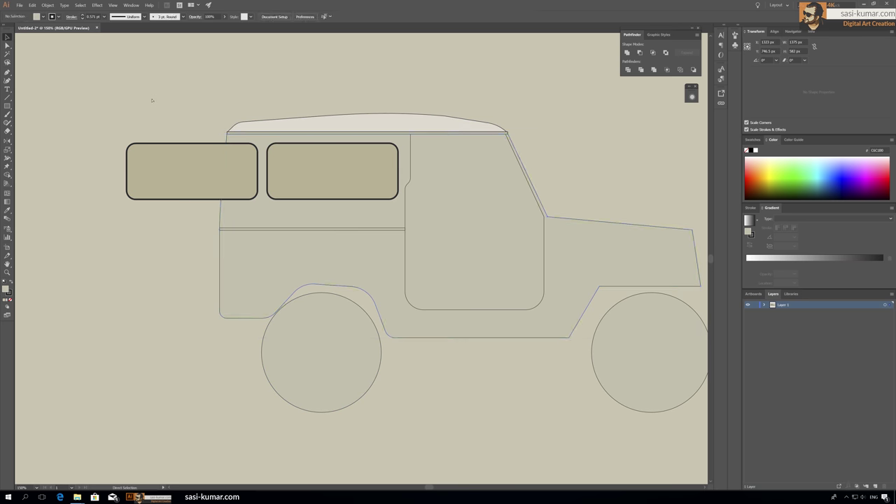
Isolate the door and move its inner curve lower, then select the middle window
key("v")
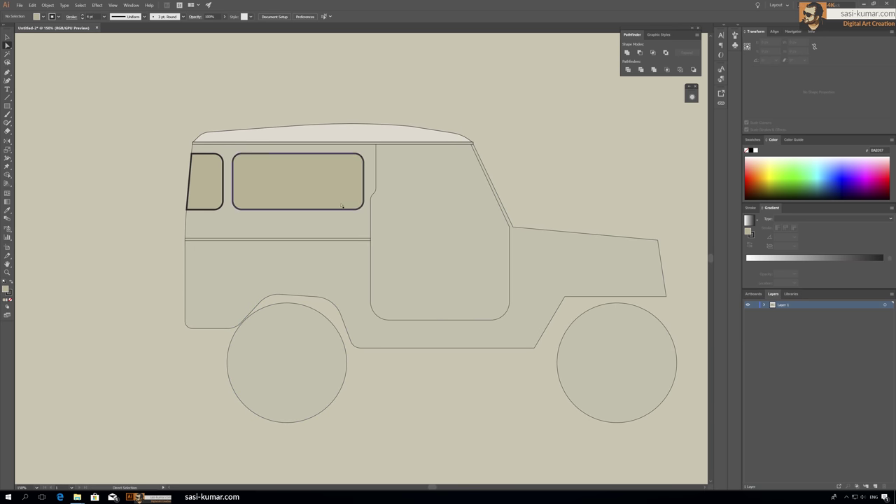
left_click(350, 200)
scroll(425, 262, "up", 3)
double_click(426, 262)
left_click(7, 45)
left_click_drag(316, 252, 394, 344)
key("Down")
key("Down")
key("Down")
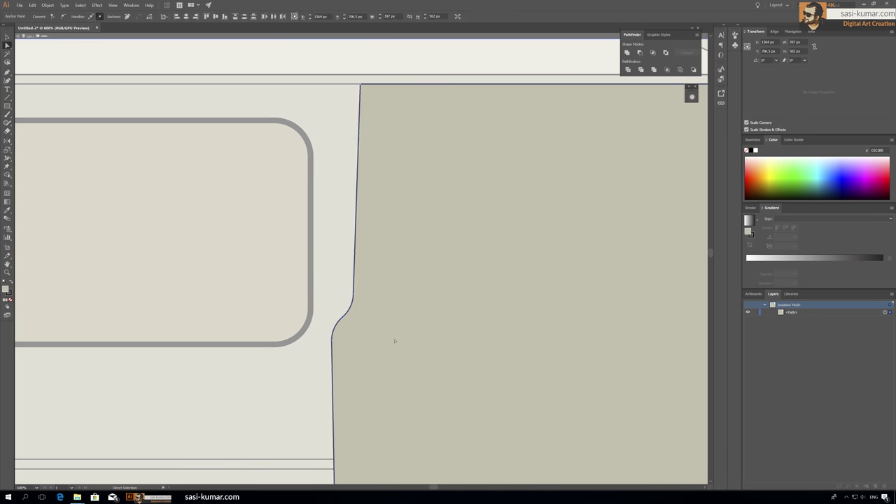
key("Down")
key("Down")
key("Down")
key("Escape")
key("ctrl+minus")
key("ctrl+minus")
key("ctrl+minus")
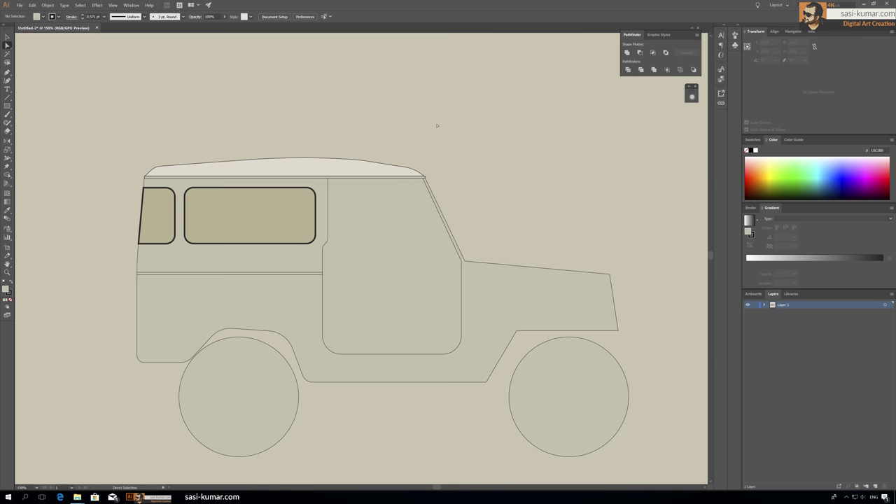
left_click(7, 45)
left_click(210, 190)
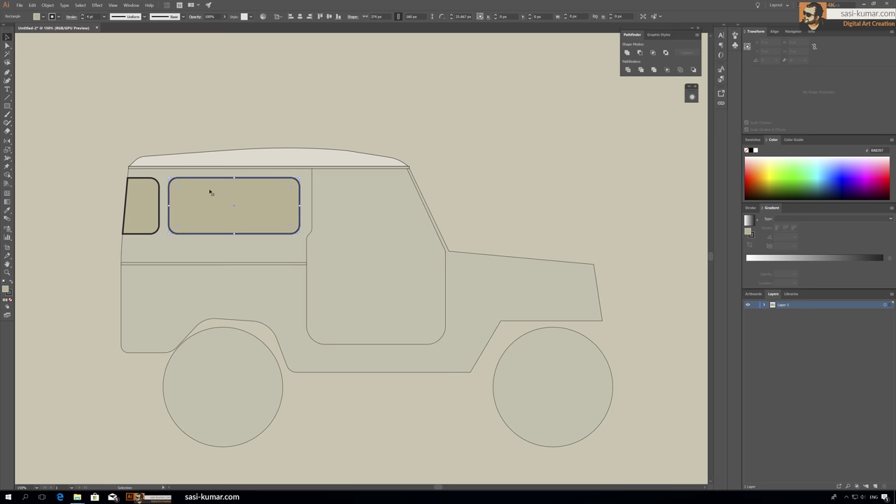
Alt-drag a copy of the middle window onto the door and slant its right edge along the windscreen
left_click_drag(210, 189, 356, 190)
double_click(357, 190)
left_click_drag(452, 230, 430, 229)
left_click_drag(428, 179, 411, 179)
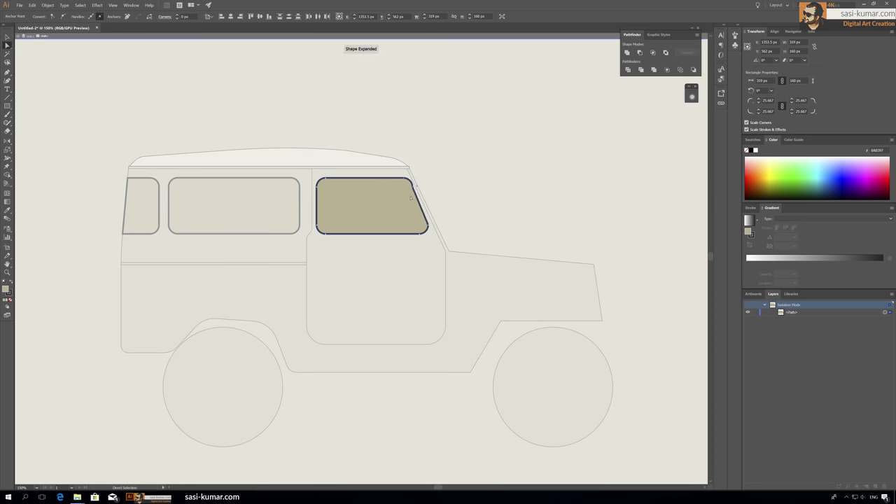
scroll(420, 172, "up", 5)
left_click(387, 257)
left_click_drag(362, 258, 379, 238)
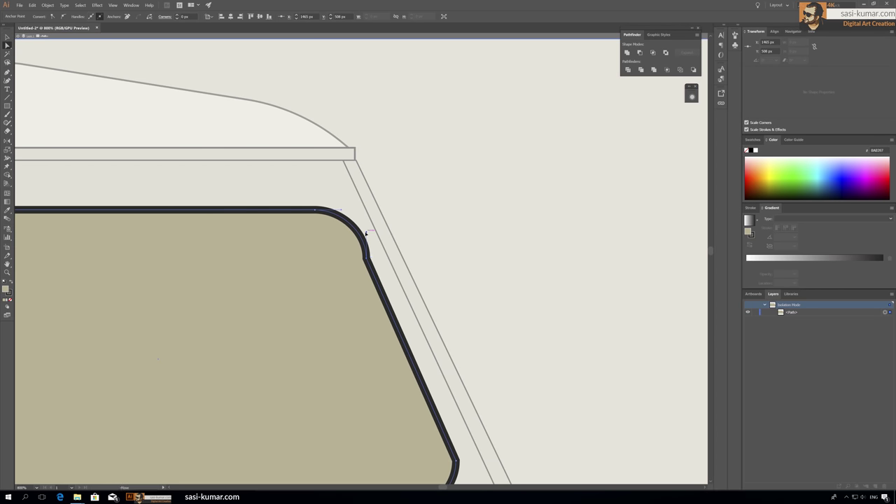
scroll(476, 250, "down", 2)
double_click(477, 250)
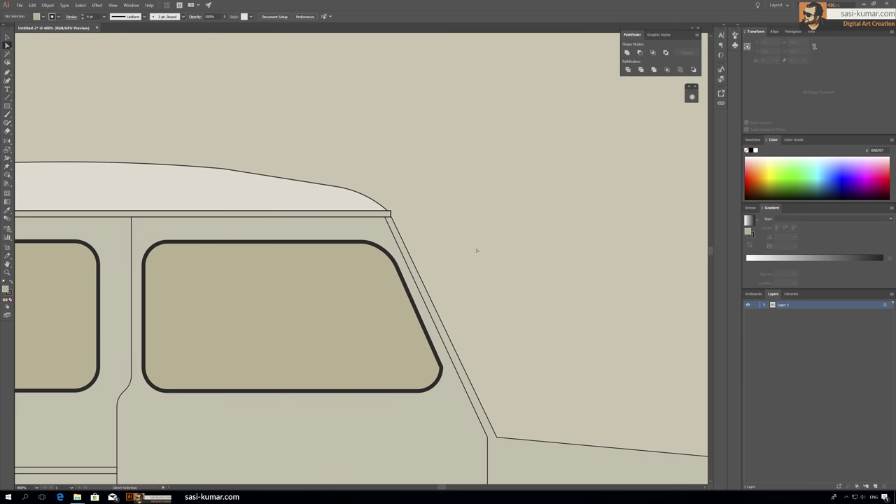
scroll(462, 241, "down", 3)
scroll(332, 163, "up", 1)
Outline the front door window and round its corners to match the rear window's radius
left_click_drag(288, 238, 419, 318)
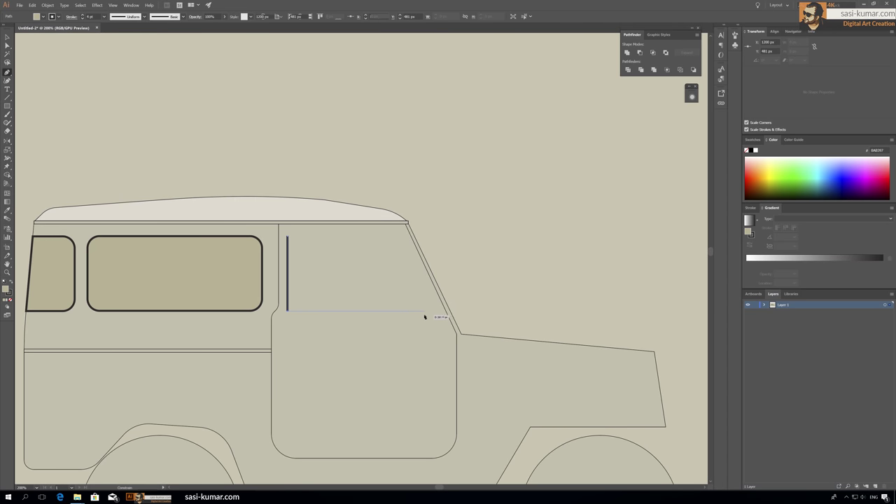
left_click(434, 312)
key("a")
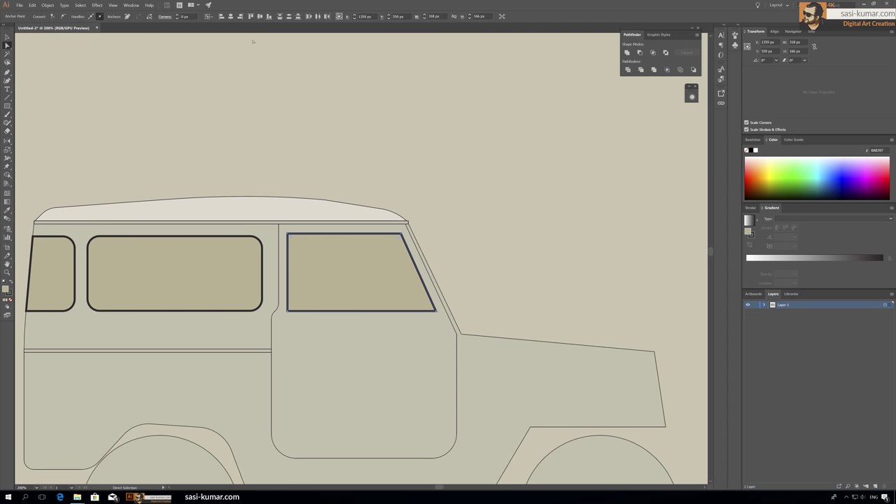
left_click(92, 115)
left_click_drag(203, 134, 270, 112)
left_click(382, 229)
left_click(531, 172)
left_click(131, 278)
left_click(393, 266)
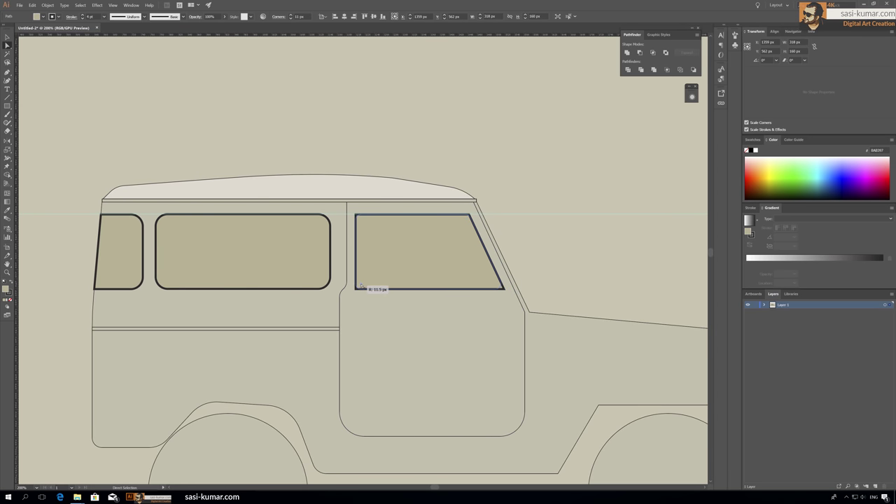
left_click(161, 220)
left_click(133, 221)
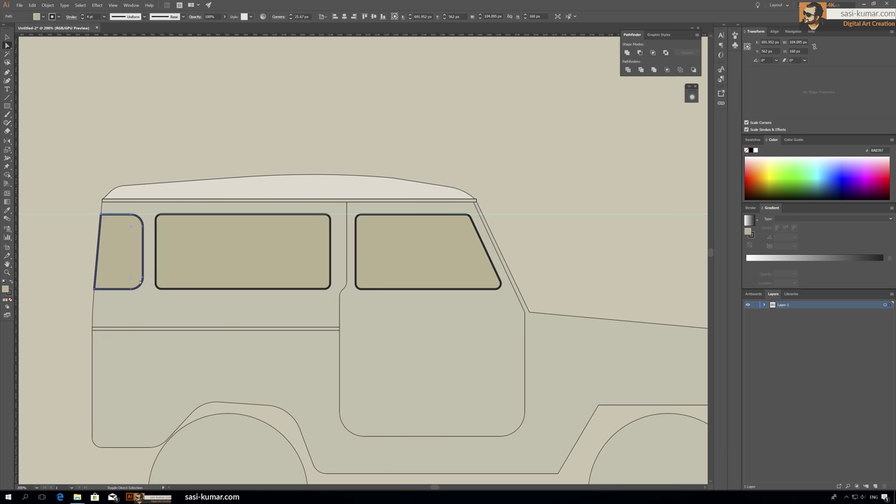
left_click(71, 47)
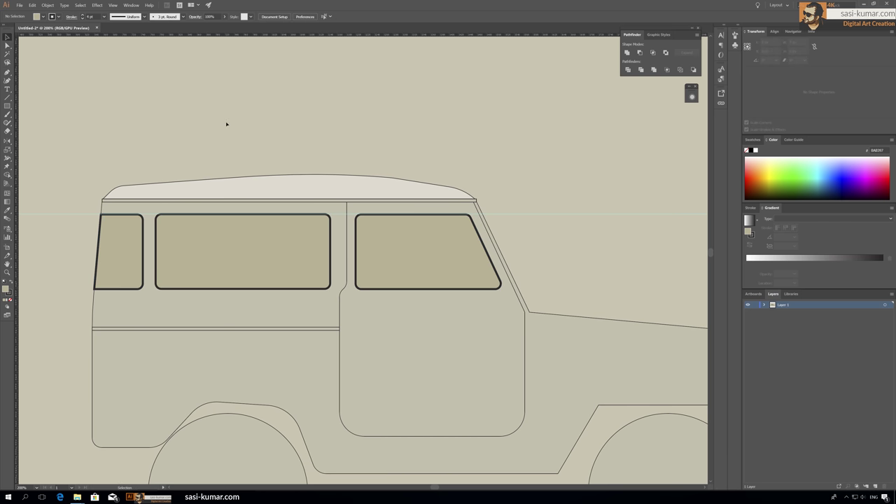
Shift the door's left edge and the windows slightly left
key("ctrl+1")
key("a")
key("ctrl+plus")
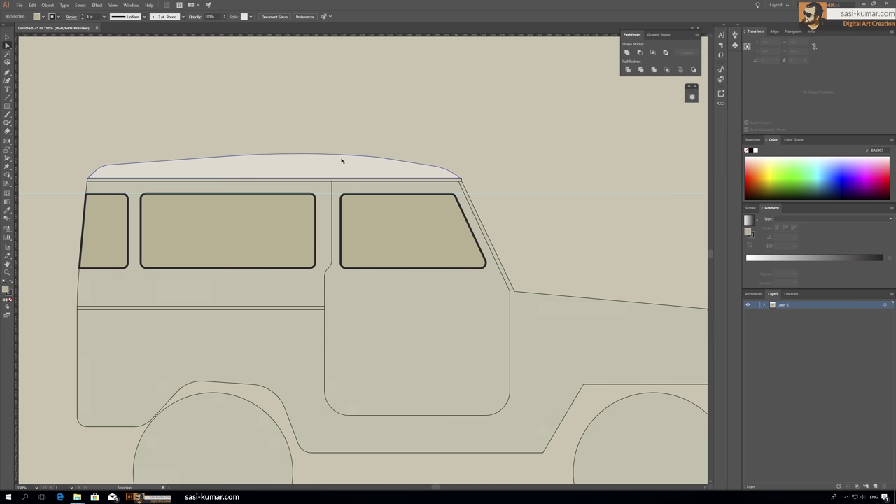
left_click(322, 342)
left_click(296, 90)
left_click_drag(313, 83, 343, 379)
key("Left")
key("Left")
key("Left")
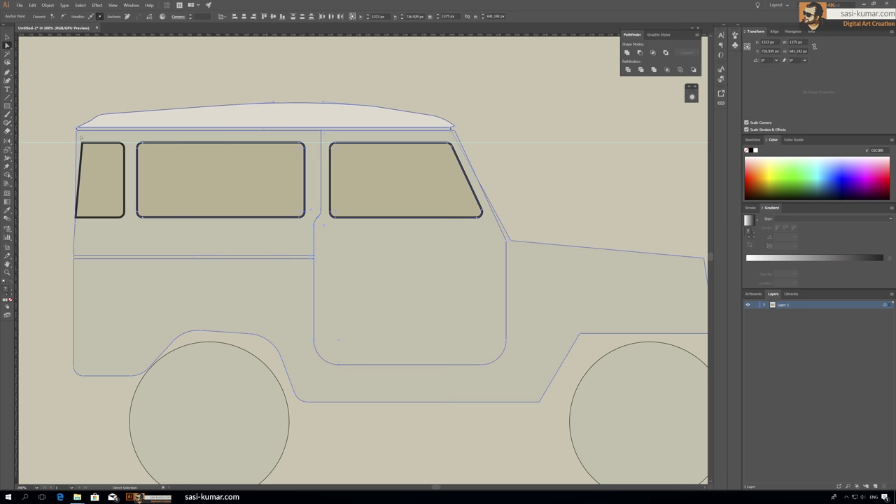
left_click(60, 108)
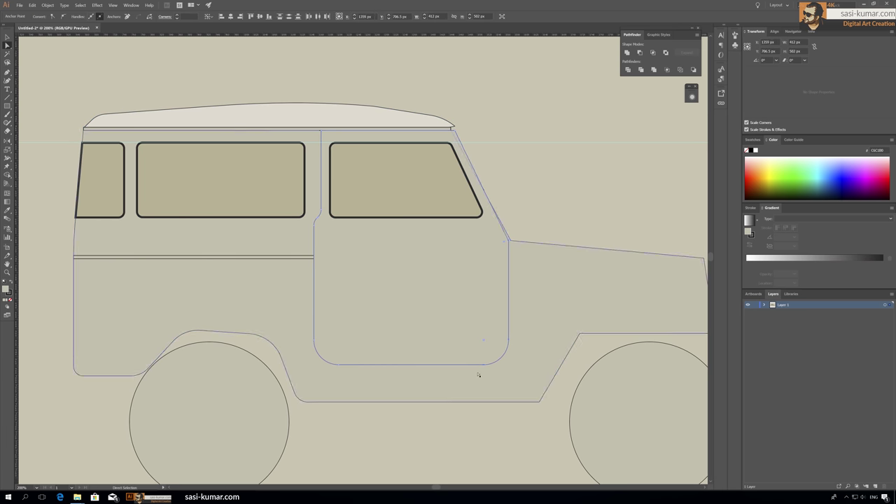
Inspect the roof-windscreen corner and rear wheel arch anchors of the jeep body outline
left_click(452, 130)
key("ctrl+plus")
key("ctrl+plus")
key("ctrl+plus")
key("ctrl+shift+a")
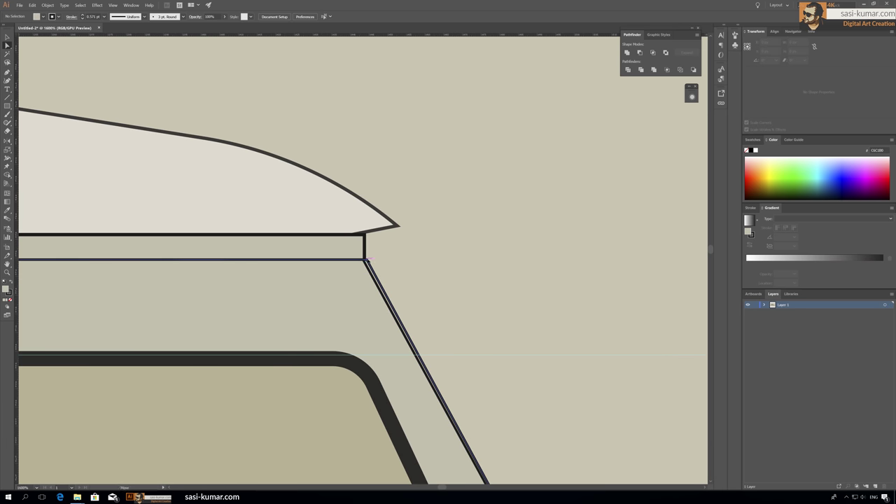
key("ctrl+minus")
key("ctrl+minus")
key("ctrl+minus")
key("ctrl+minus")
key("ctrl+minus")
key("ctrl+minus")
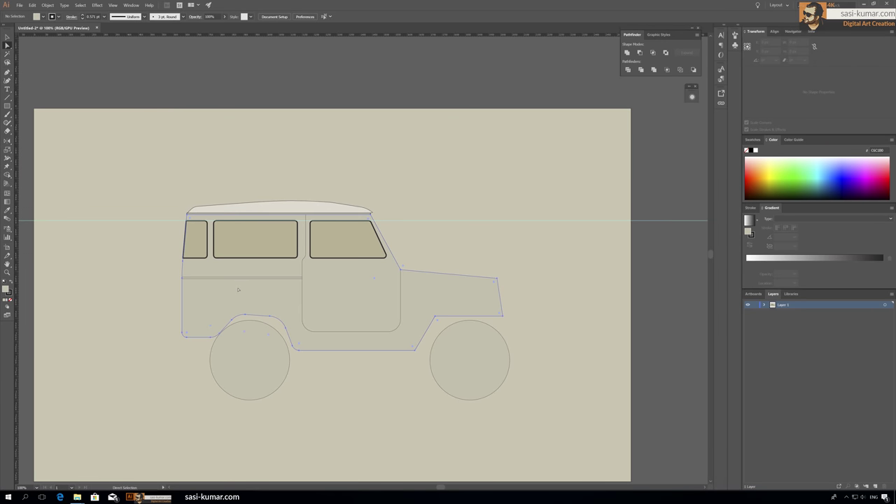
left_click(210, 338)
key("ctrl+shift+a")
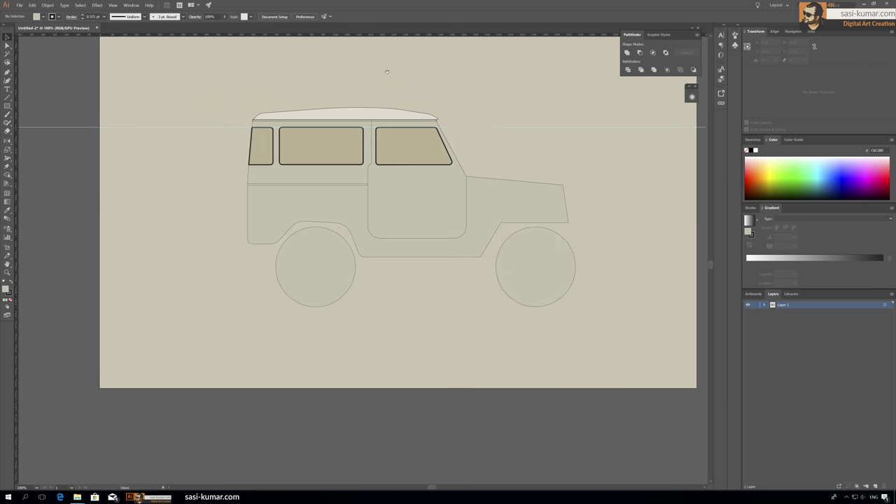
key("ctrl+plus")
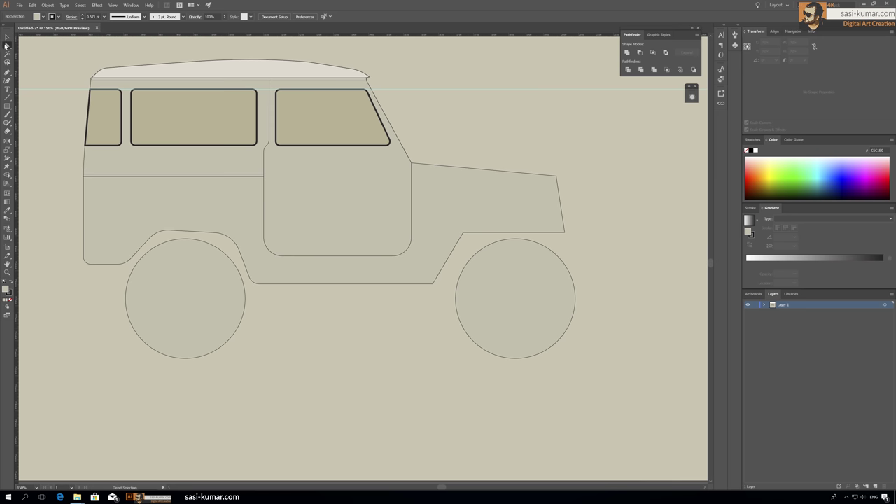
left_click(406, 199)
left_click(7, 37)
left_click(521, 136)
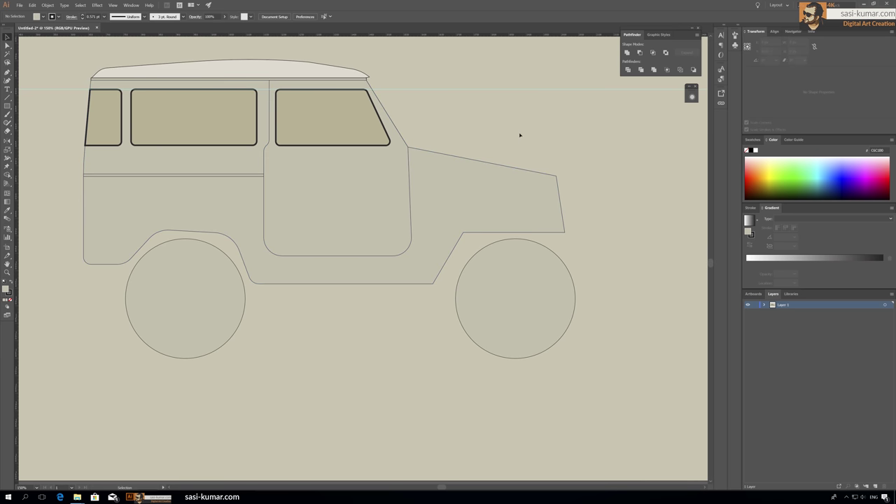
scroll(490, 161, "right", 5)
left_click(7, 72)
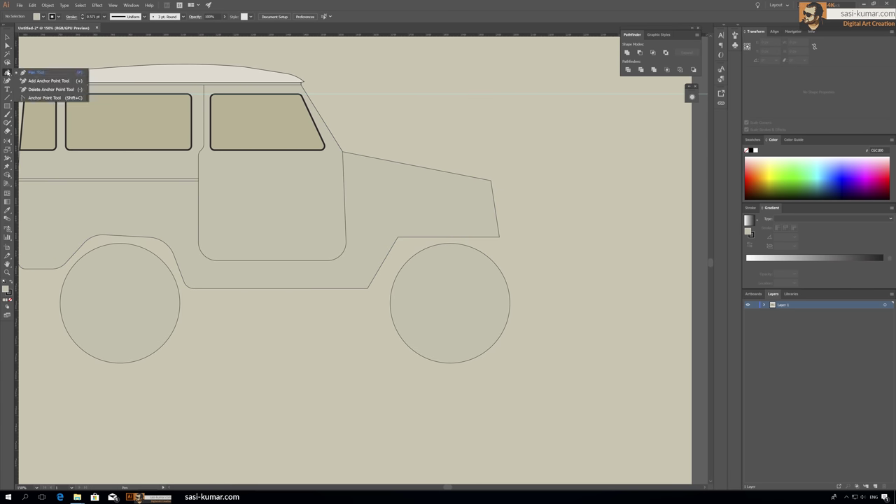
Draw the hood panel from the door's edge with a curved top edge
left_click(344, 178, "ctrl")
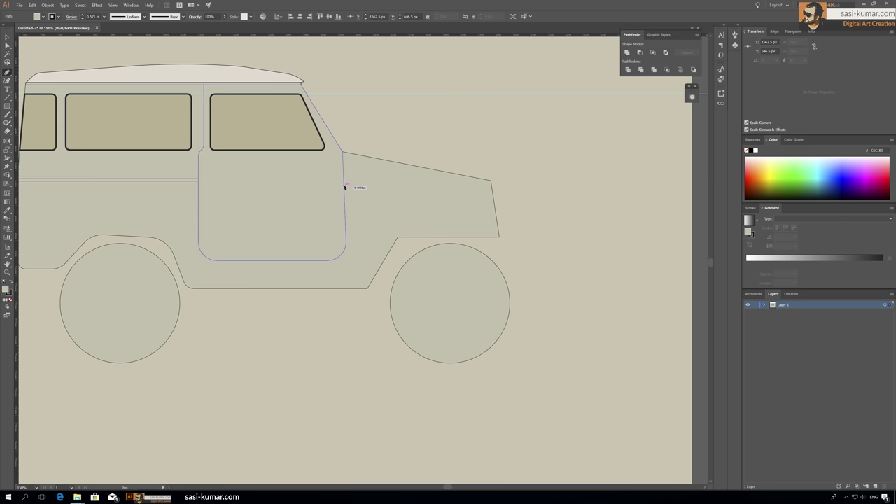
left_click(344, 186)
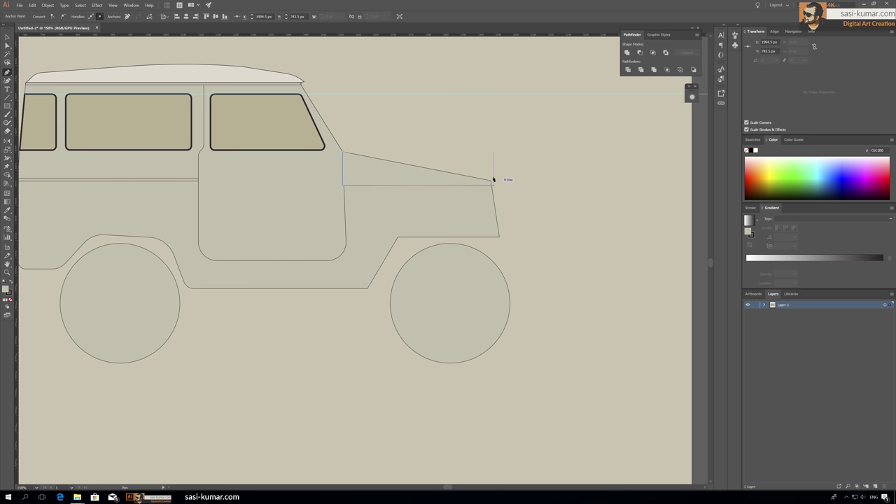
left_click(363, 153)
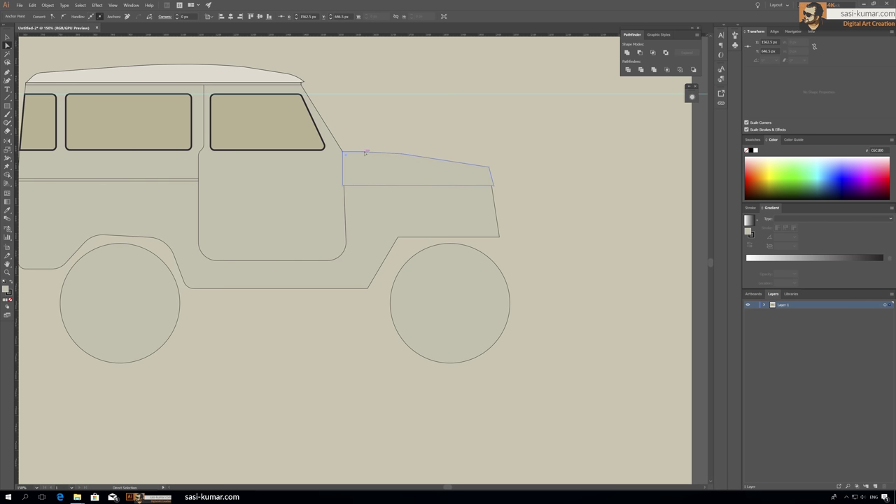
left_click_drag(415, 154, 391, 152)
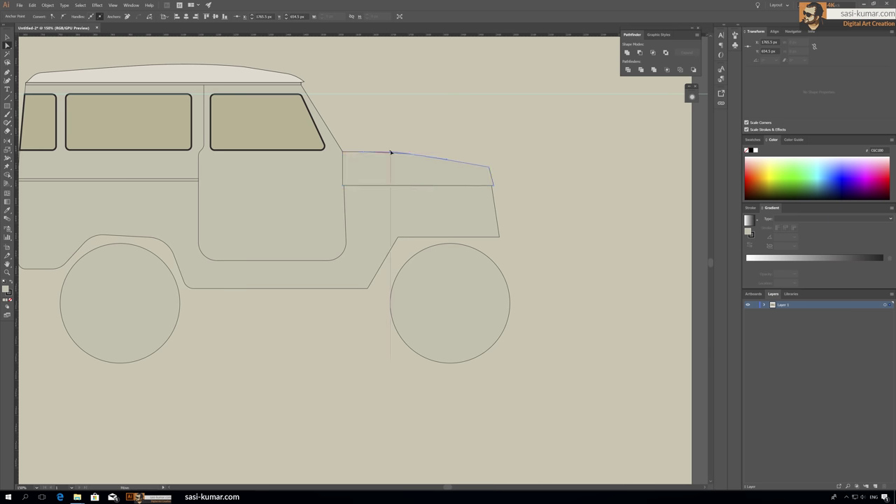
left_click(486, 149)
Add the small cowl rectangle at the hood's rear end and zoom out to the whole jeep
left_click_drag(370, 185, 370, 185)
key("v")
left_click(414, 127)
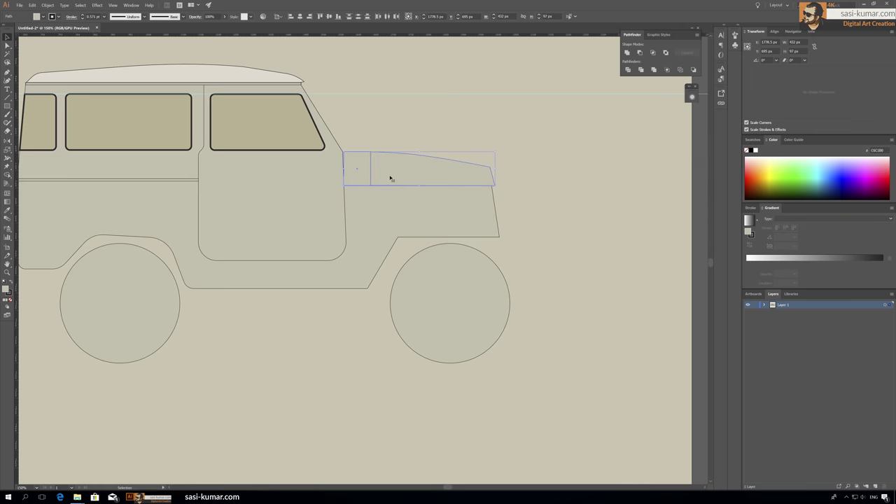
left_click(355, 169)
key("ctrl+plus")
key("ctrl+plus")
key("ctrl+plus")
left_click(350, 124)
key("ctrl+minus")
key("ctrl+minus")
key("ctrl+minus")
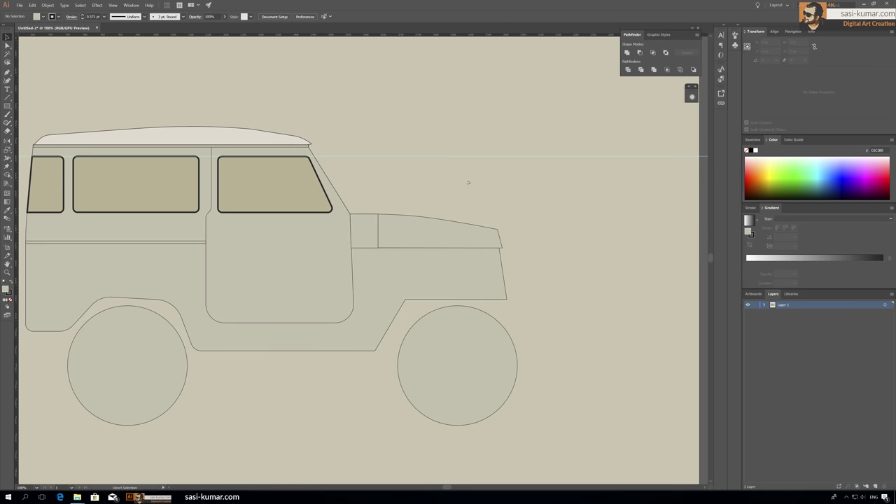
Draw the front fender outline with the Pen tool and nudge it up and right
left_click(353, 351)
left_click(397, 280)
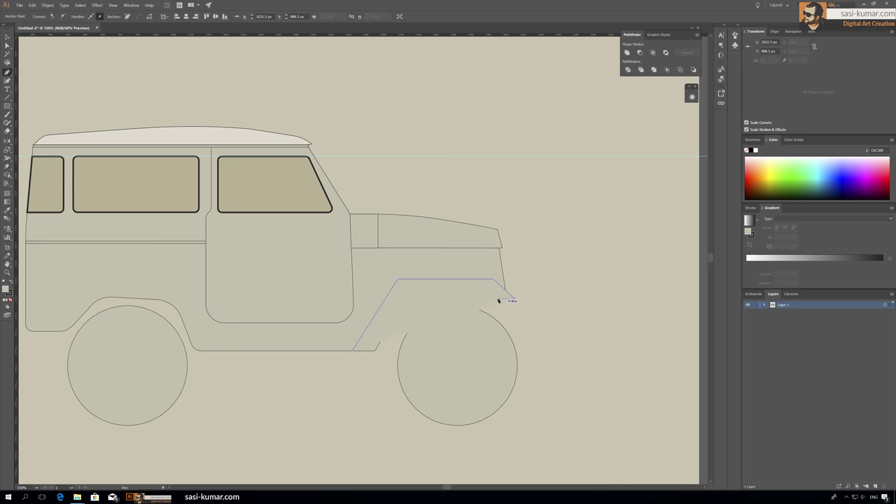
left_click(355, 352)
key("a")
left_click(361, 351)
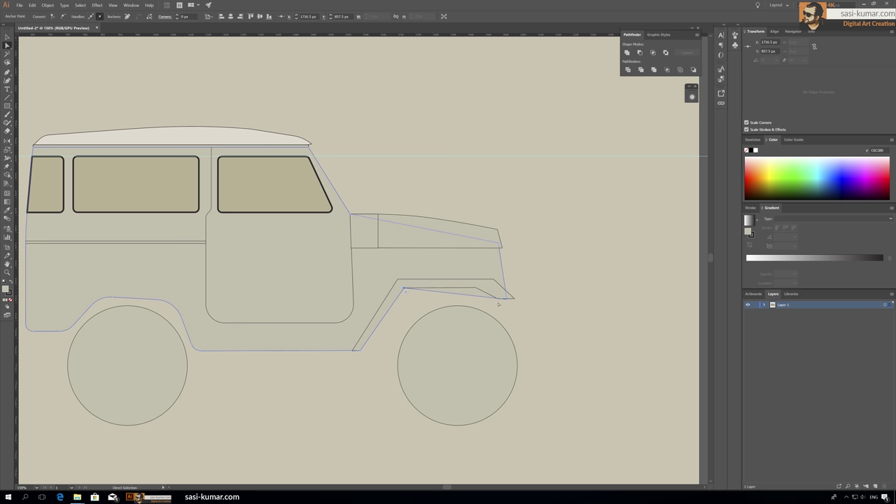
left_click(435, 288)
left_click_drag(435, 288, 443, 279)
left_click(487, 188)
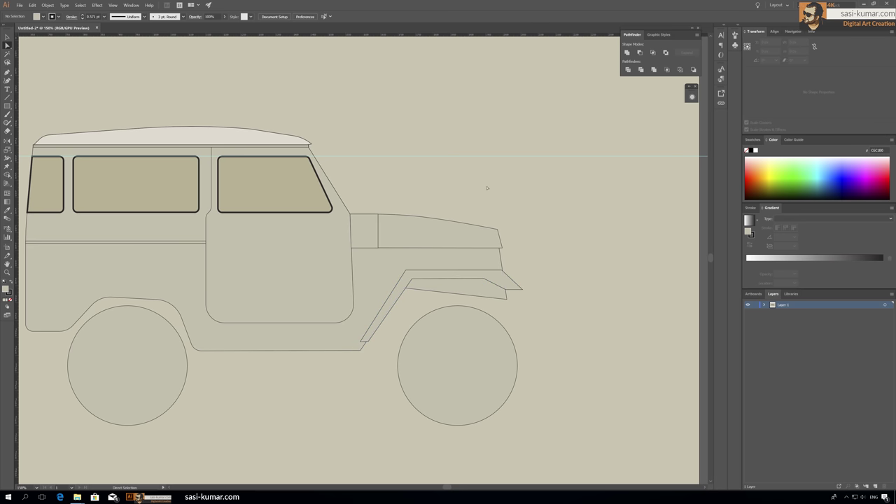
Move the fender down and left and check the body and hood anchors around it
key("a")
left_click(375, 219)
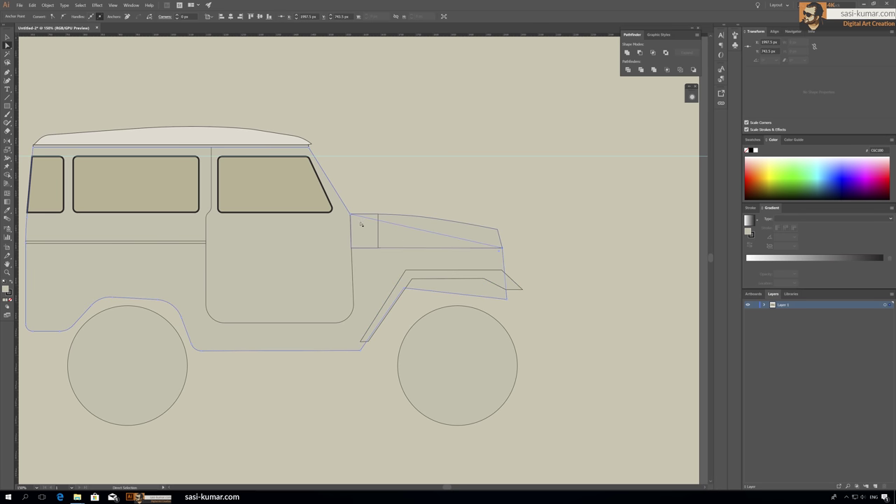
key("v")
left_click_drag(420, 344, 413, 355)
left_click(519, 243)
left_click(504, 286)
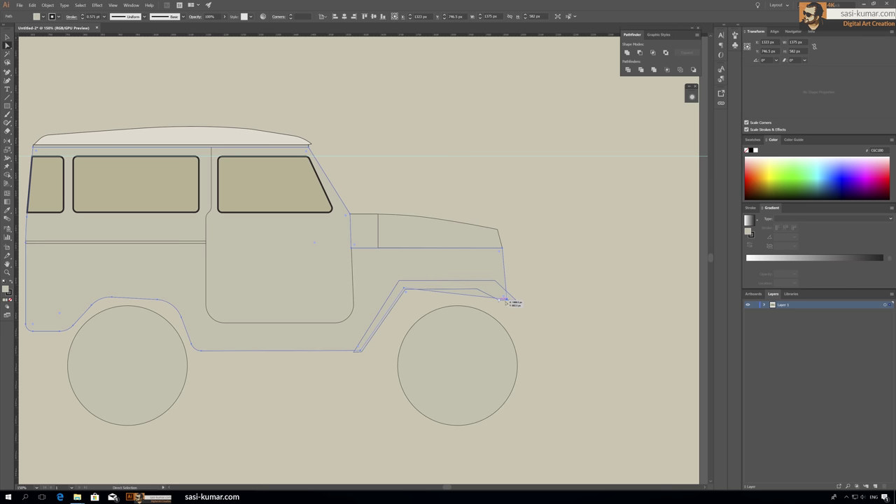
key("a")
left_click(360, 352)
left_click(392, 353)
left_click(488, 260)
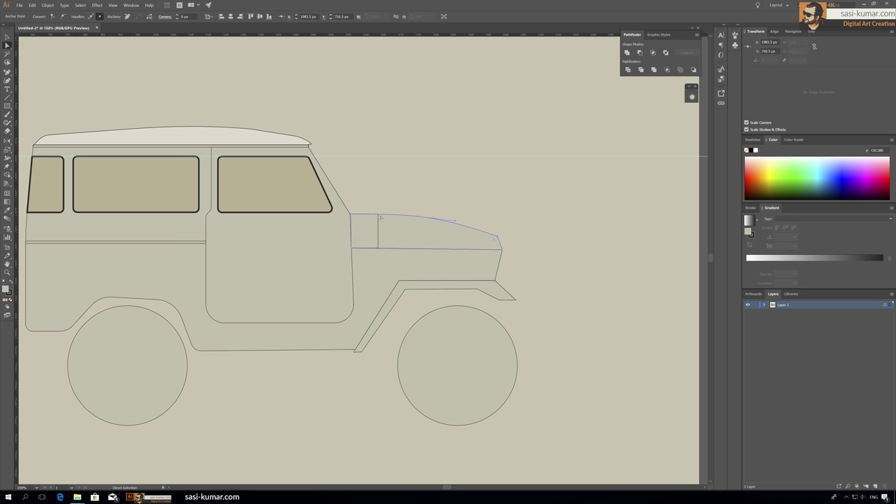
Check the front wheel's position and zoom in on the jeep's front
key("ctrl+1")
key("v")
left_click(203, 314)
left_click(438, 331)
left_click(478, 238)
key("ctrl+plus")
key("a")
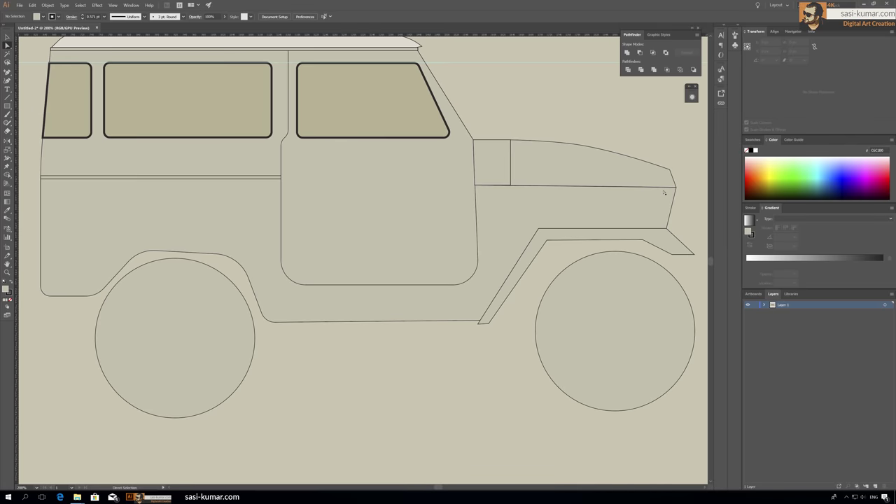
left_click_drag(534, 120, 494, 129)
Adjust the fender's bottom anchor point
left_click(540, 244)
key("shift+Up")
left_click(8, 45)
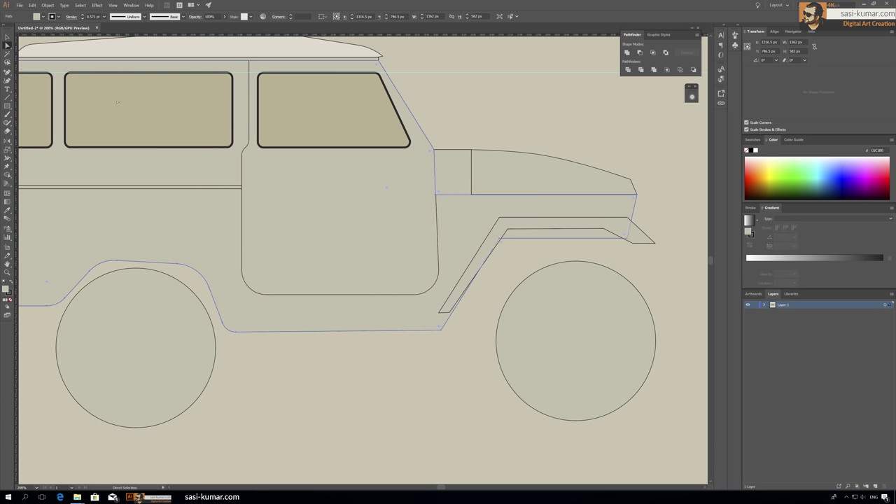
left_click(8, 46)
left_click(500, 240)
left_click_drag(438, 318, 438, 319)
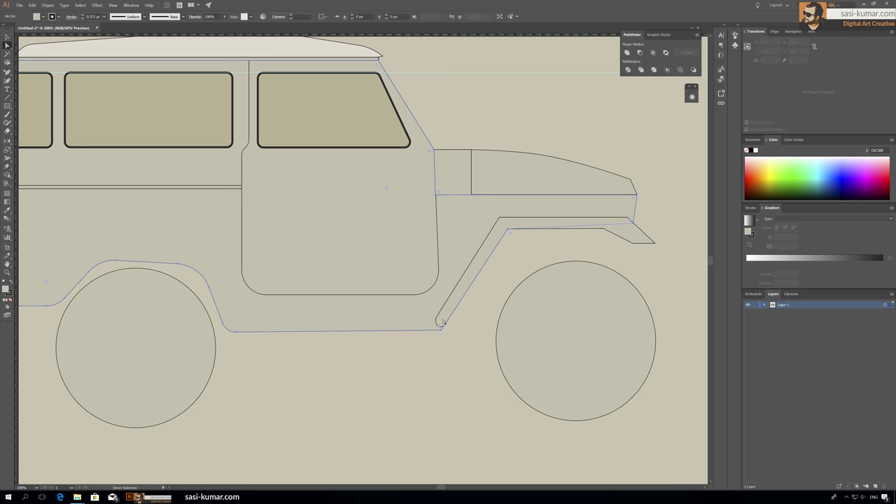
Round the fender's lower corner and its sharp front tip with corner widgets
key("ctrl+plus")
key("ctrl+plus")
key("ctrl+plus")
left_click_drag(599, 439, 428, 246)
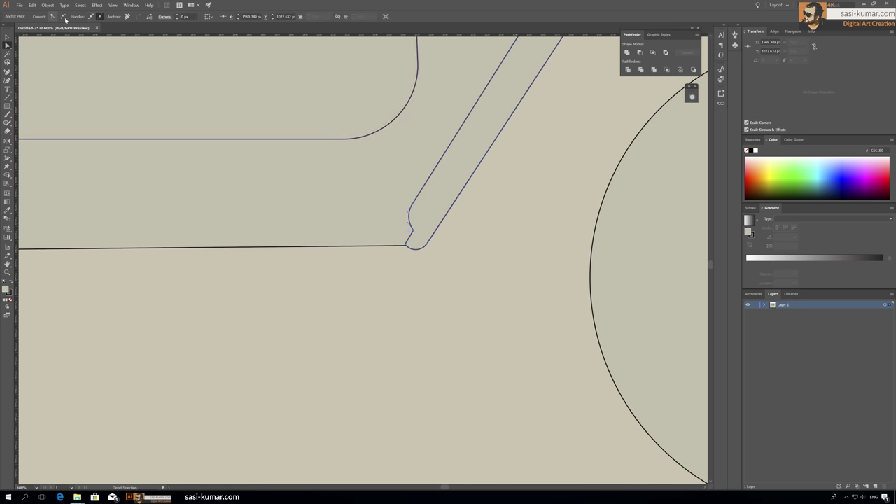
key("ctrl+minus")
key("ctrl+minus")
key("ctrl+minus")
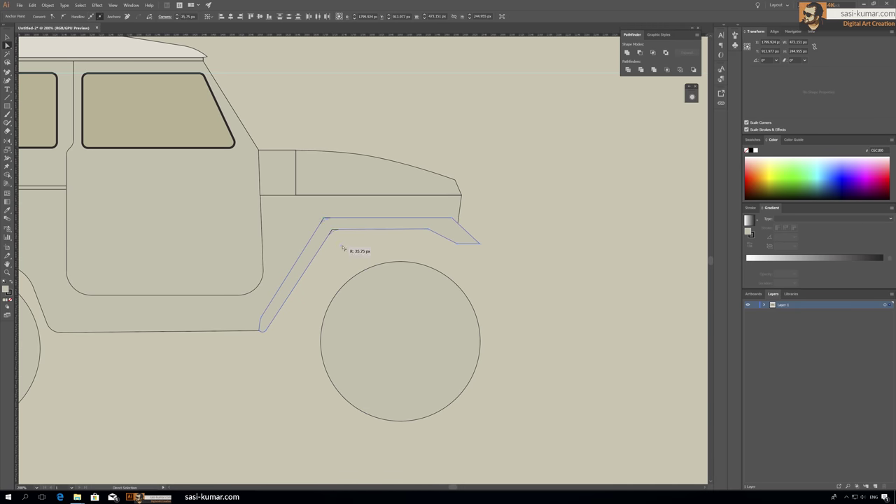
left_click(432, 230)
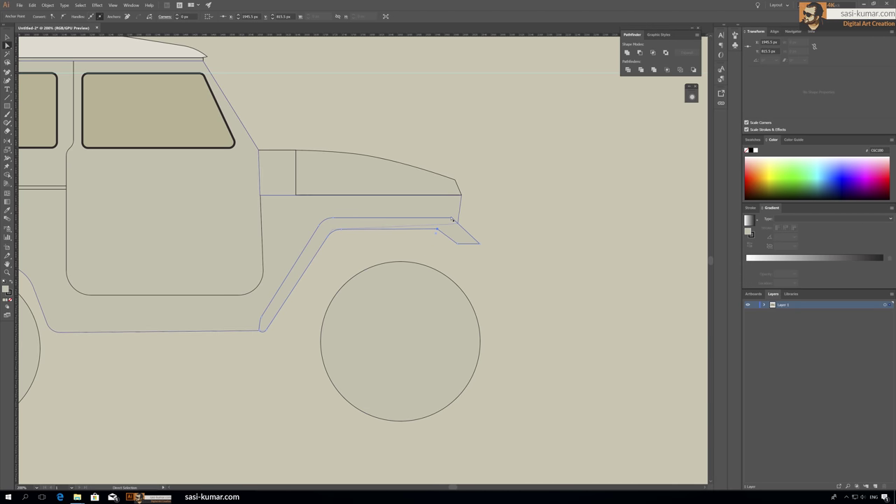
left_click_drag(471, 240, 461, 236)
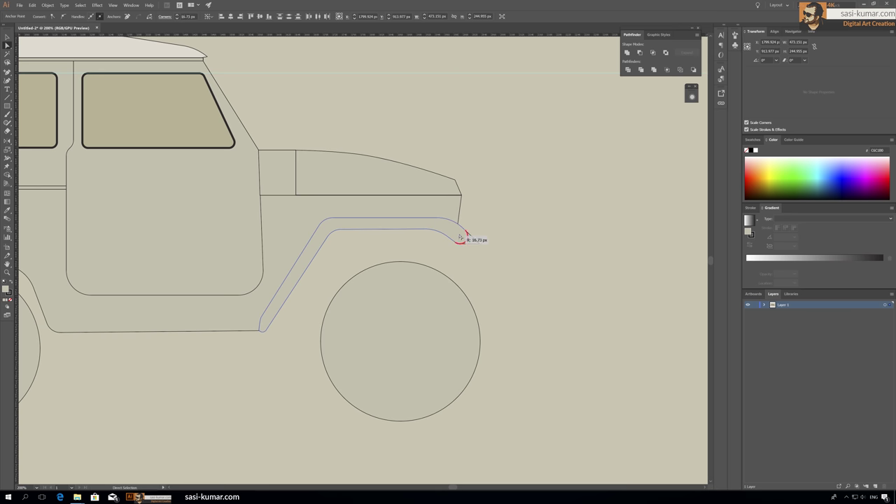
left_click(494, 215)
key("ctrl+minus")
key("ctrl+minus")
key("ctrl+plus")
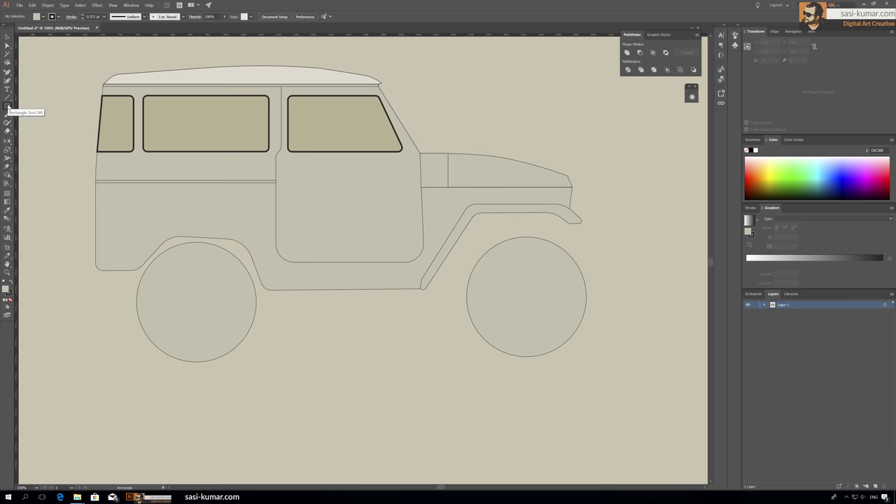
Move the hood, fender and front wheel forward
scroll(350, 259, "right", 5)
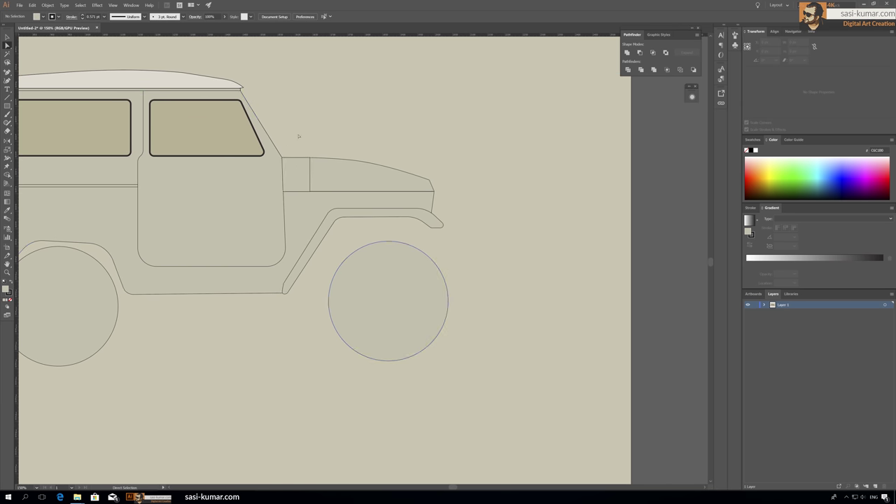
left_click_drag(490, 137, 310, 346)
key("shift+Right")
key("shift+Right")
key("shift+Right")
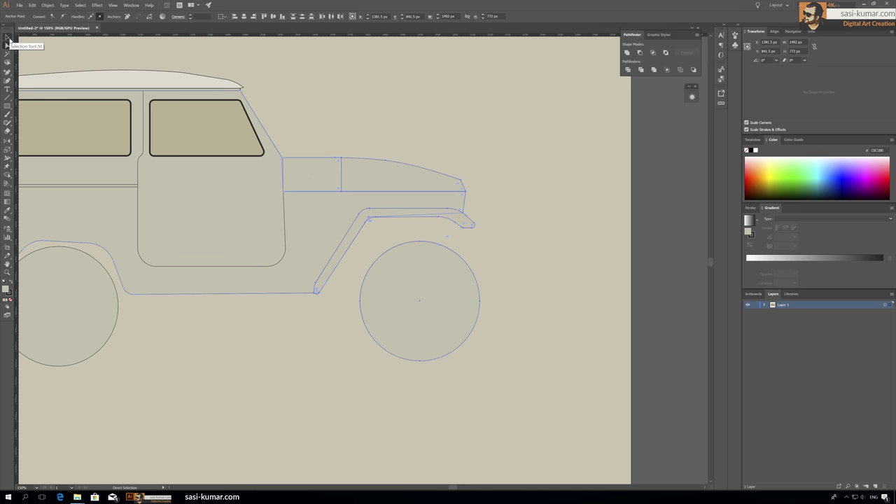
key("ctrl+shift+a")
key("ctrl+plus")
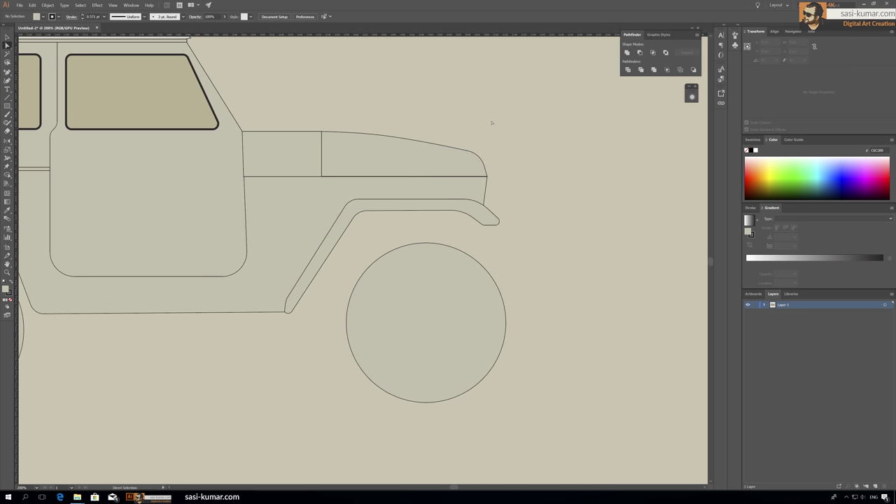
Draw a curved crease line along the hood
scroll(410, 125, "up", 1)
left_click(277, 202)
left_click(527, 203)
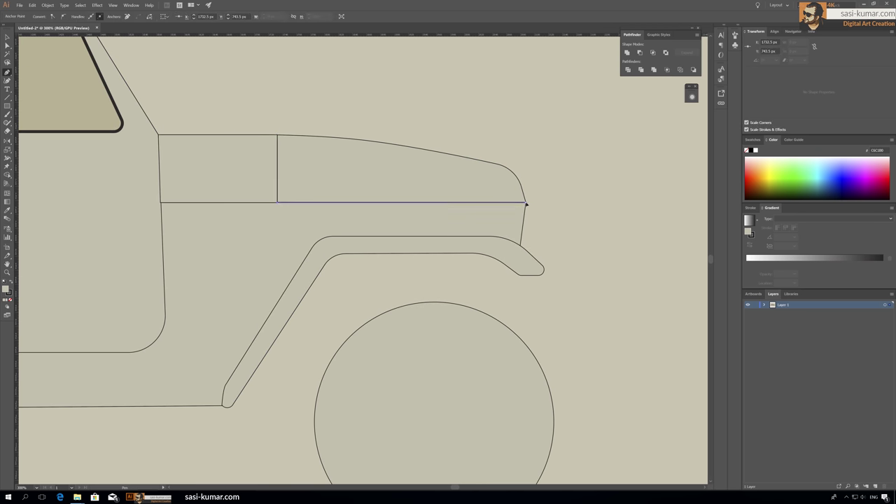
left_click(299, 138)
left_click(535, 189)
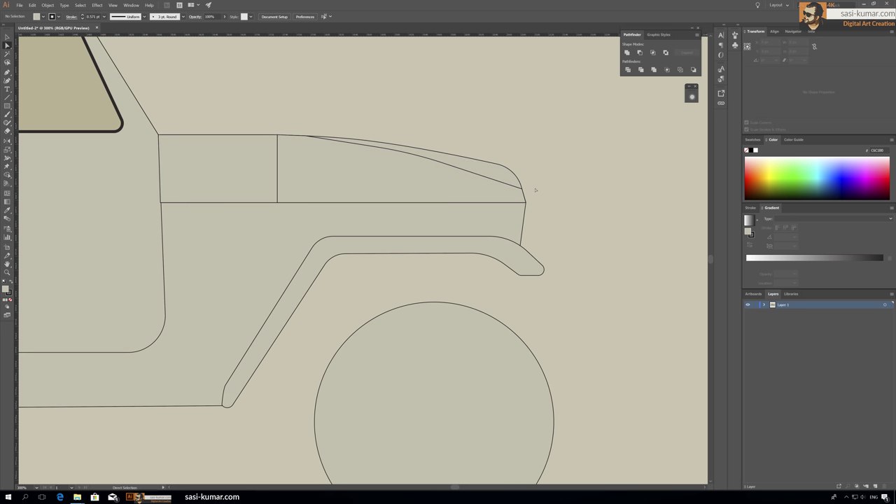
left_click(530, 195)
left_click(432, 123)
left_click(306, 137)
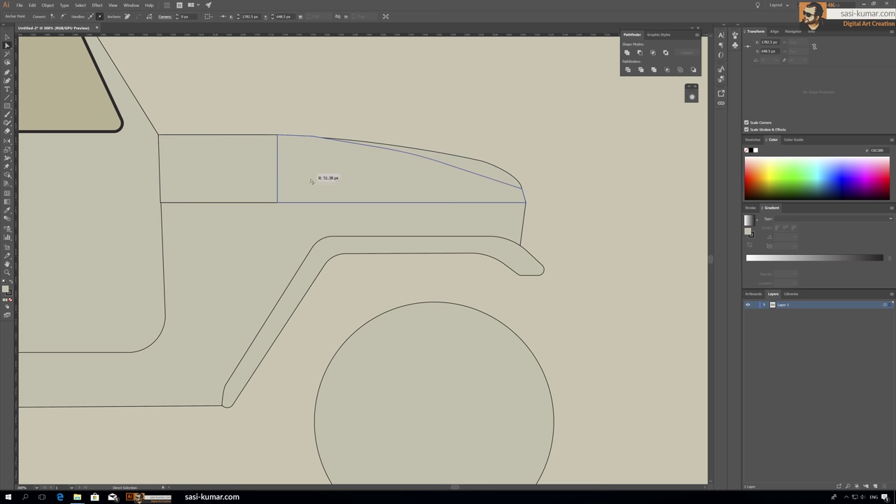
left_click(407, 95)
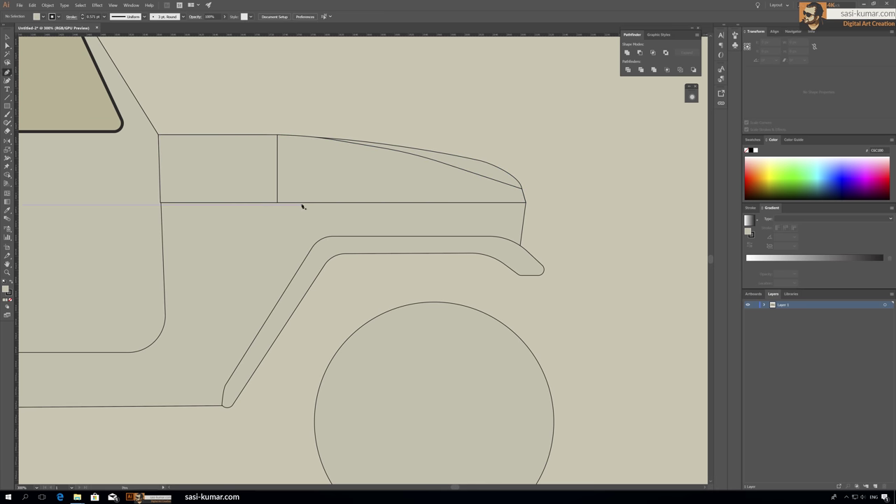
Narrow the cowl panel and draw a vertical line from the hood to the fender
left_click(278, 135)
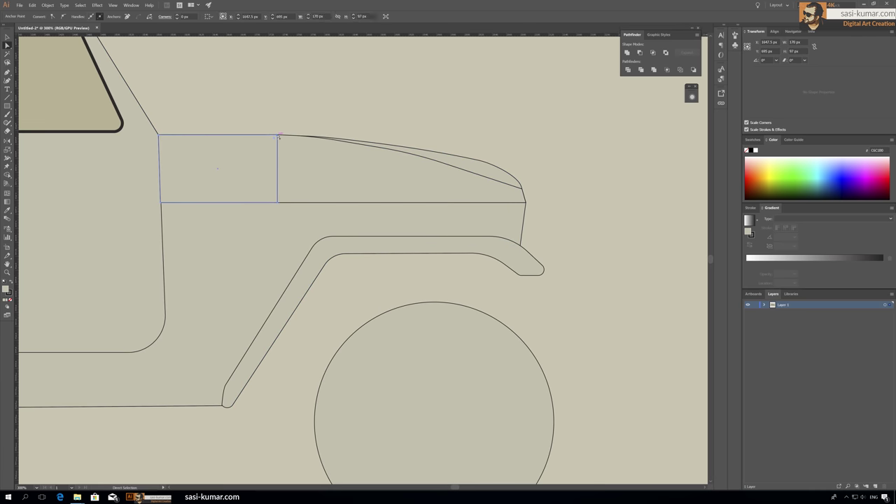
key("ctrl+z")
key("ctrl+z")
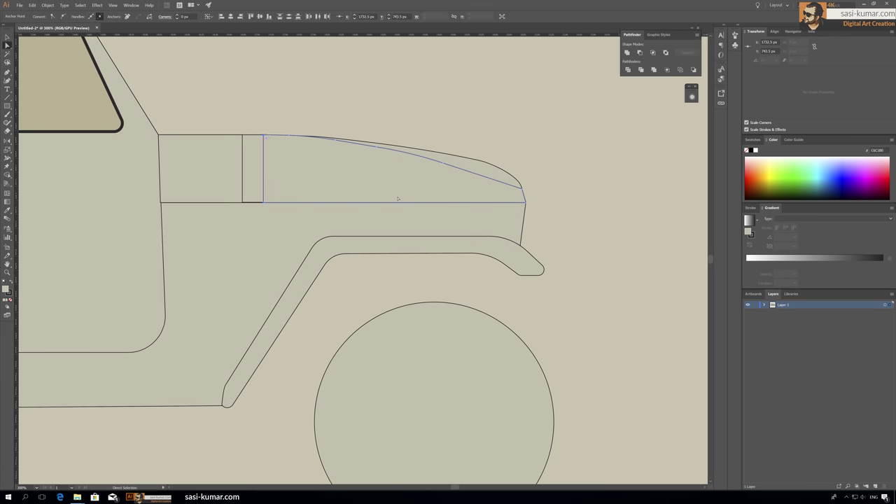
key("ctrl+z")
left_click(279, 109)
key("backslash")
left_click_drag(296, 203, 296, 291)
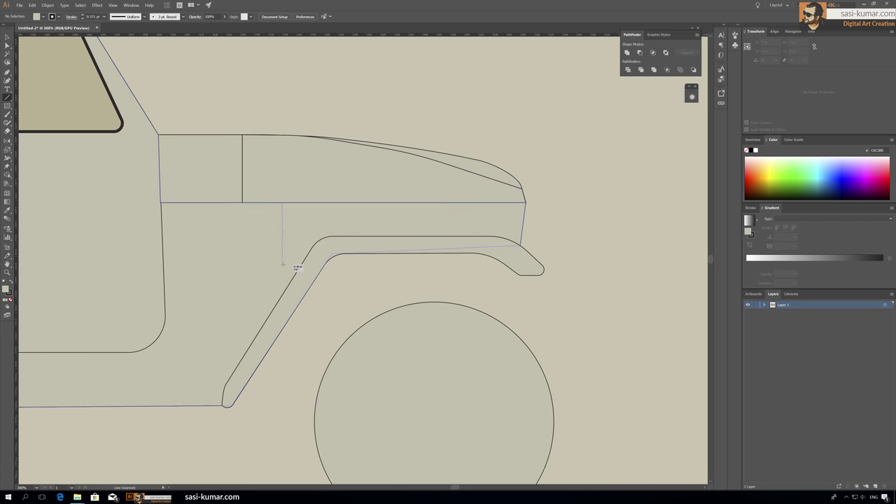
Draw a small square vent behind the fender and cut off one corner diagonally
left_click(7, 106)
key("ctrl+shift+a")
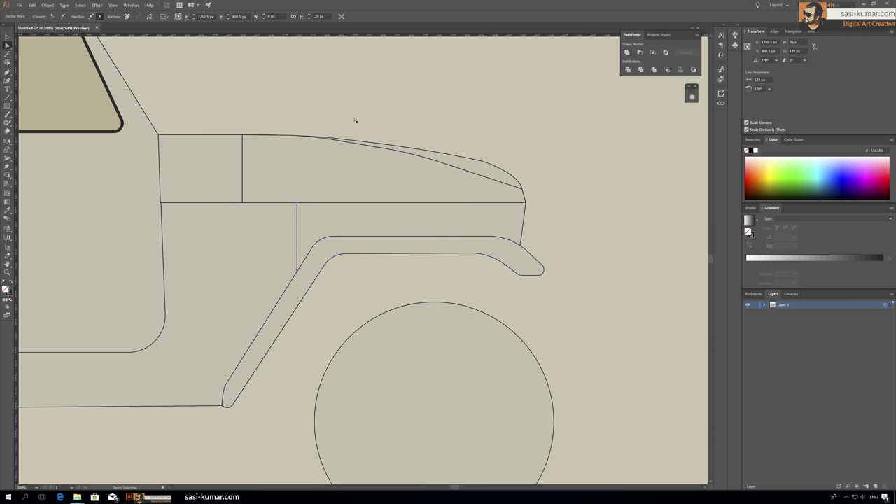
left_click_drag(180, 267, 247, 264)
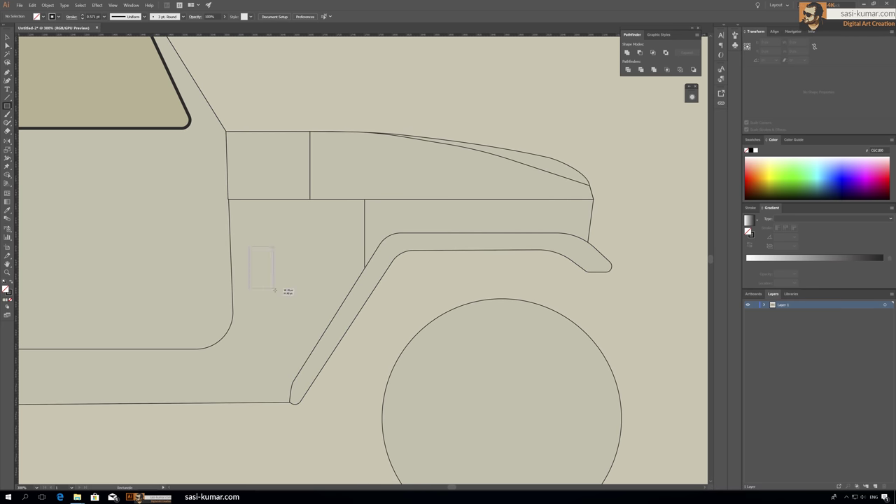
left_click_drag(287, 294, 296, 293)
key("v")
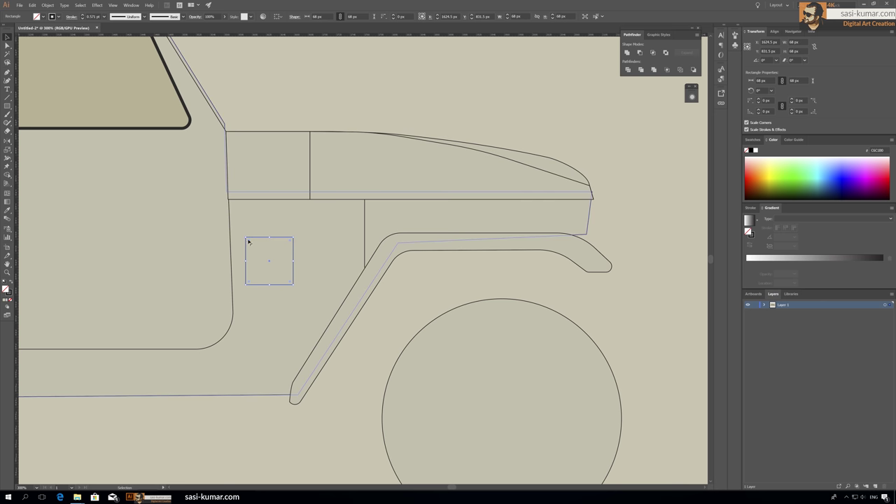
key("backslash")
left_click_drag(255, 293, 256, 293)
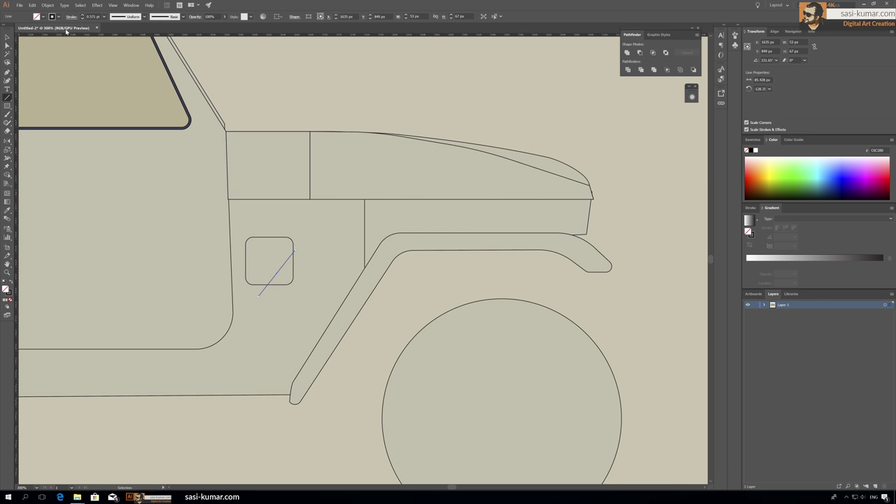
double_click(293, 275)
key("Delete")
key("Escape")
Refine the door's front corner point where it meets the hood, then view the whole jeep
scroll(424, 157, "down", 3)
scroll(441, 159, "up", 2)
scroll(470, 160, "up", 1)
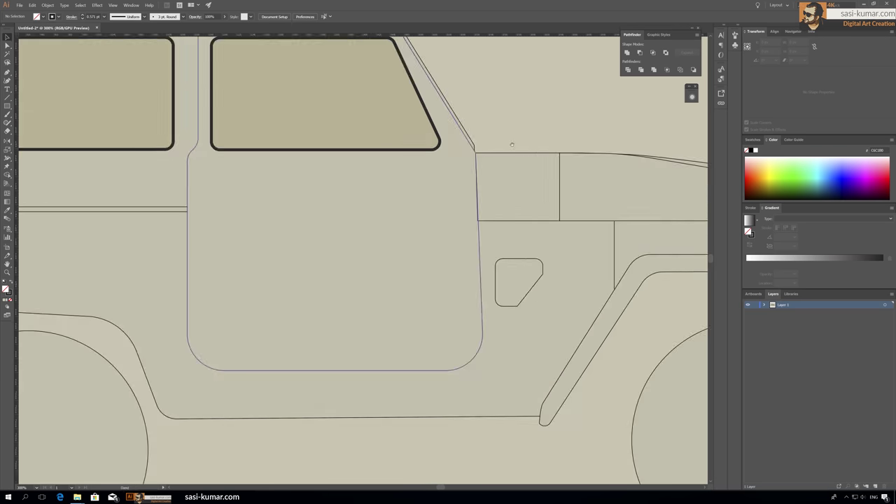
scroll(469, 159, "up", 2)
key("a")
left_click(355, 235)
scroll(356, 235, "down", 2)
left_click(362, 255)
left_click(382, 224)
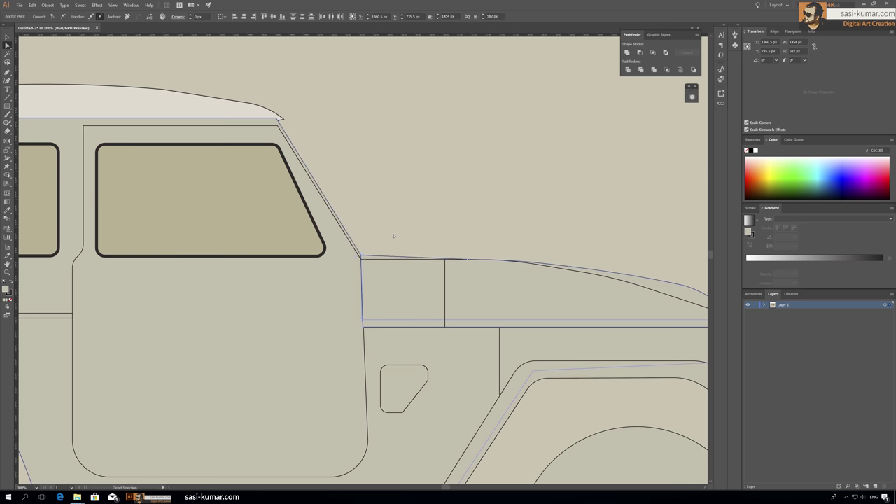
scroll(392, 236, "left", 3)
scroll(428, 190, "down", 2)
key("v")
left_click(209, 167)
left_click(406, 132)
Draw a small rectangle on the door's front edge and round its corners into a hinge plate
key("m")
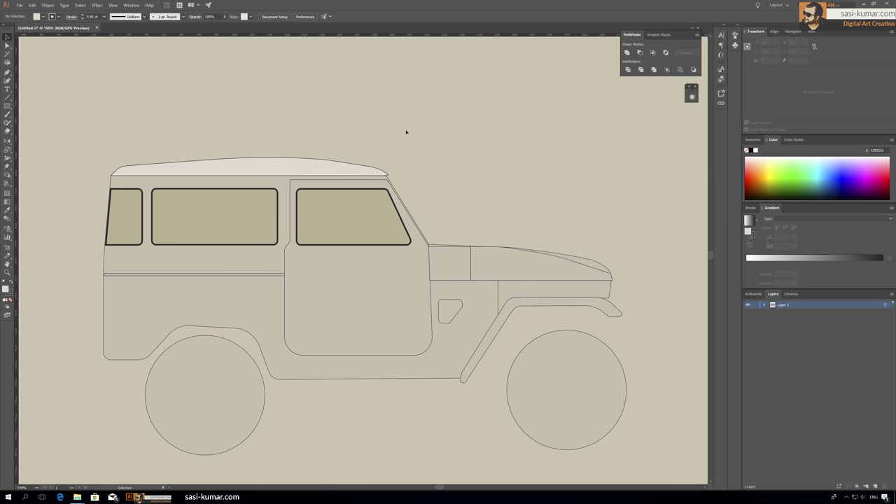
scroll(364, 104, "right", 2)
scroll(385, 266, "up", 3)
left_click_drag(335, 264, 382, 285)
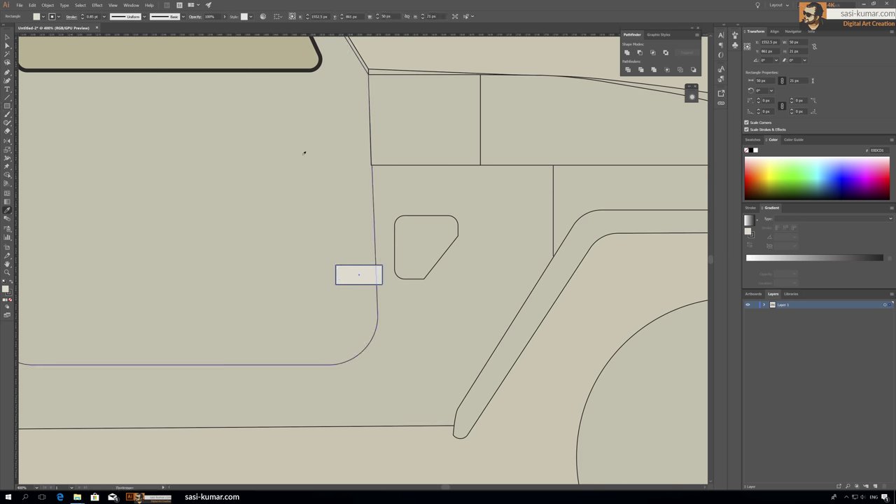
scroll(367, 263, "up", 4)
key("a")
left_click_drag(285, 279, 300, 294)
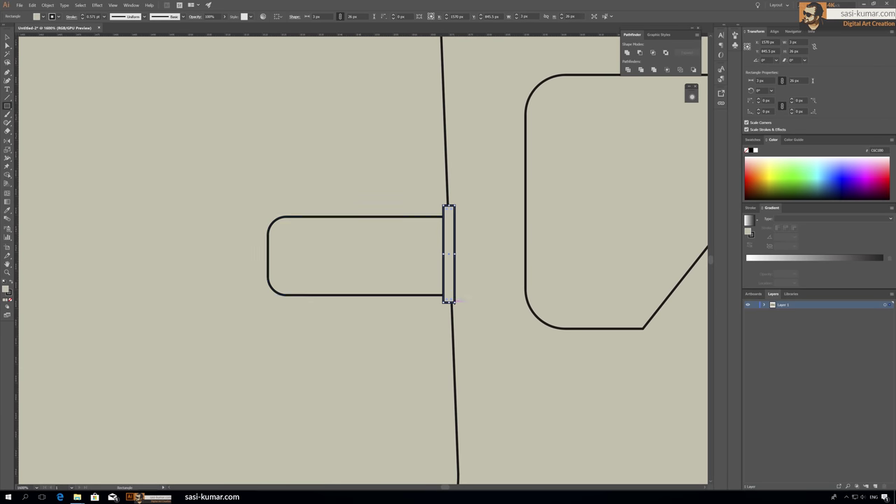
key("a")
left_click_drag(457, 206, 439, 308)
left_click_drag(436, 223, 421, 267)
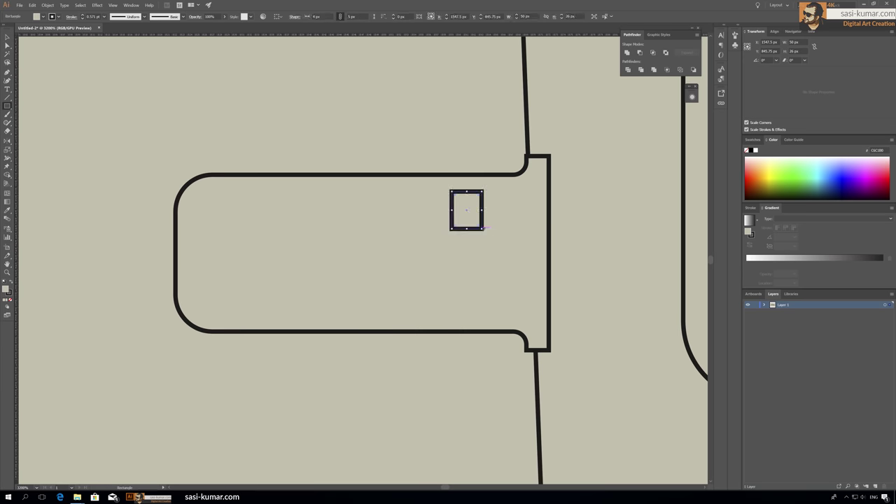
Position a grey-filled bolt circle on the plate and draw a smaller inner circle
left_click(7, 39)
key("Up")
key("Left")
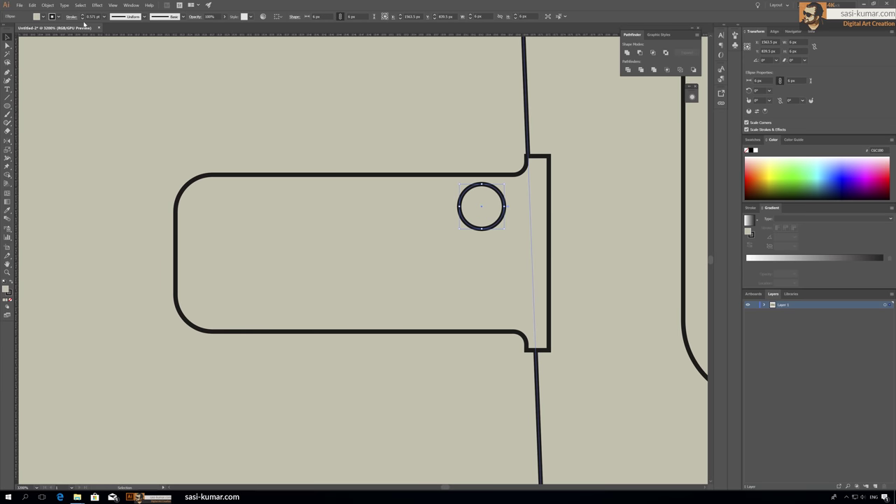
left_click(378, 150)
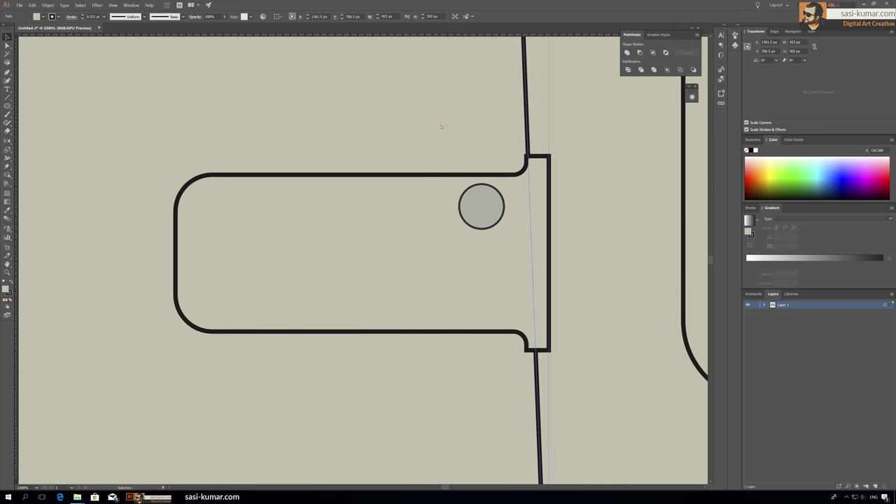
left_click(7, 106)
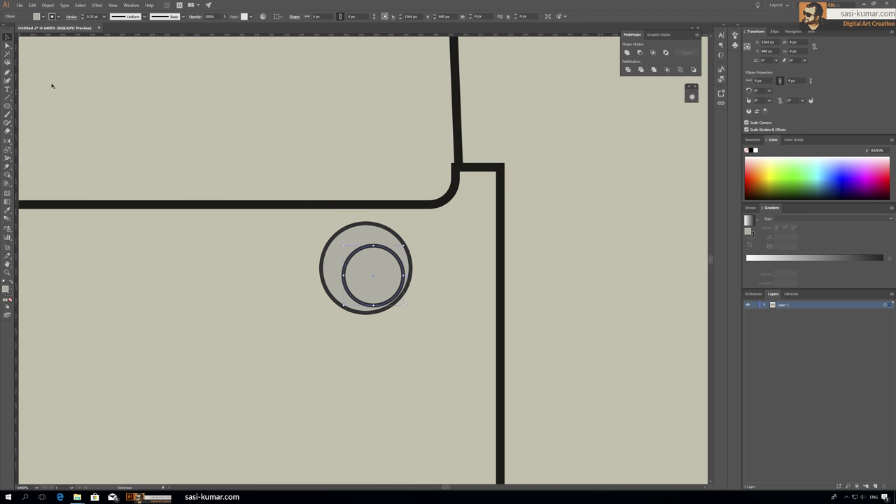
left_click_drag(365, 268, 383, 229)
scroll(360, 258, "down", 2)
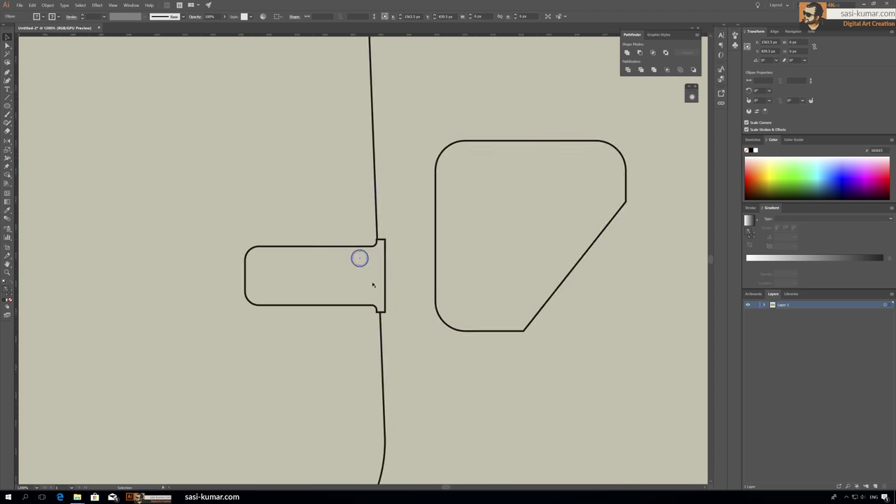
scroll(430, 256, "up", 1)
scroll(368, 241, "up", 5)
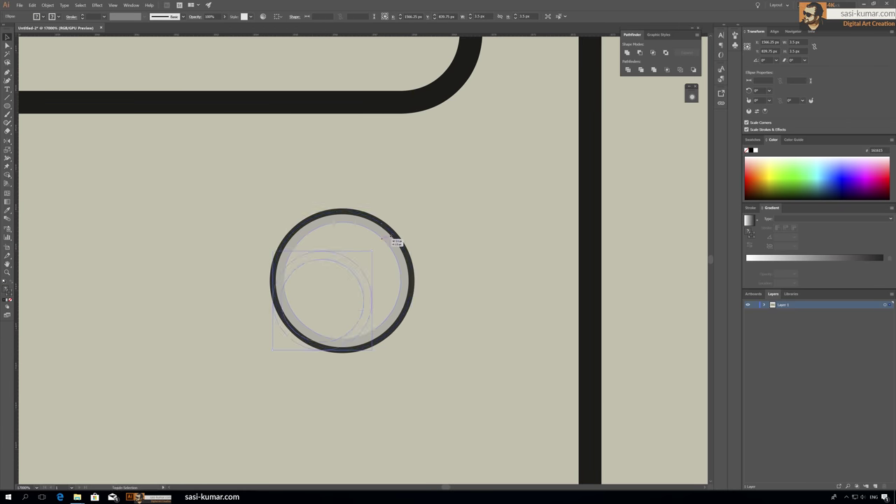
Center the inner circle in the bolt ring and set the ring outline to about 0.5 pt
double_click(364, 259)
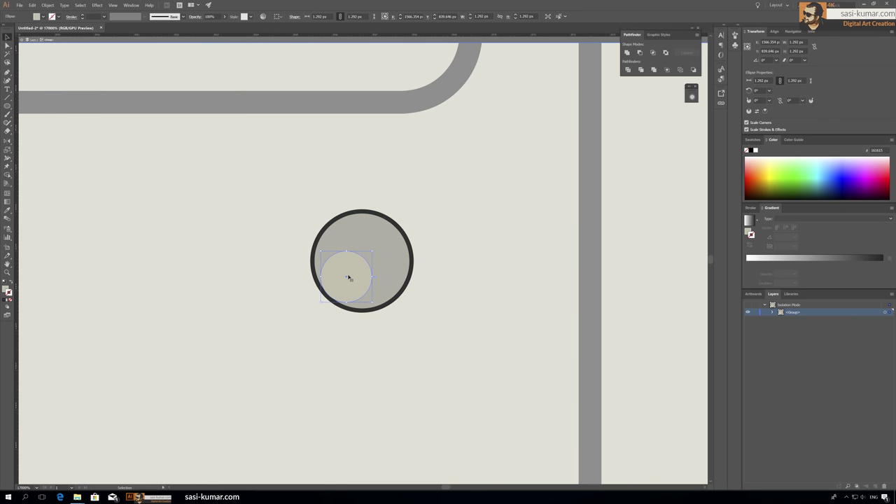
left_click(48, 5)
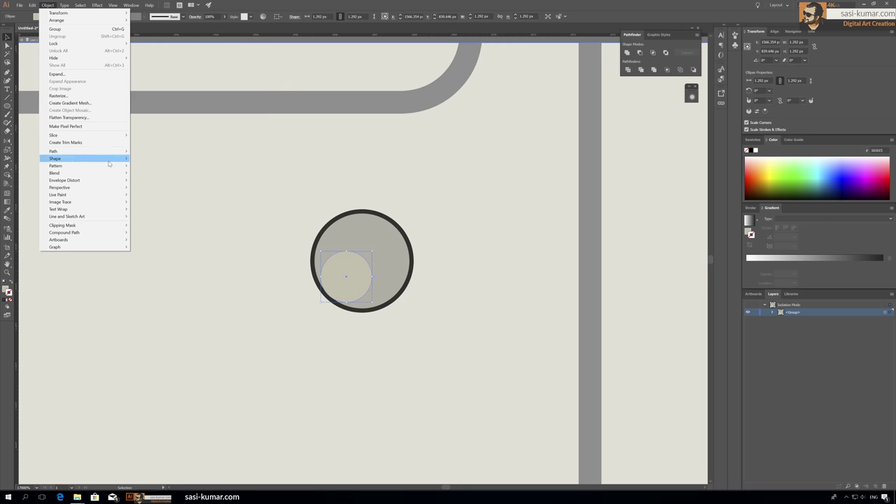
left_click(140, 233)
left_click_drag(370, 301, 382, 287)
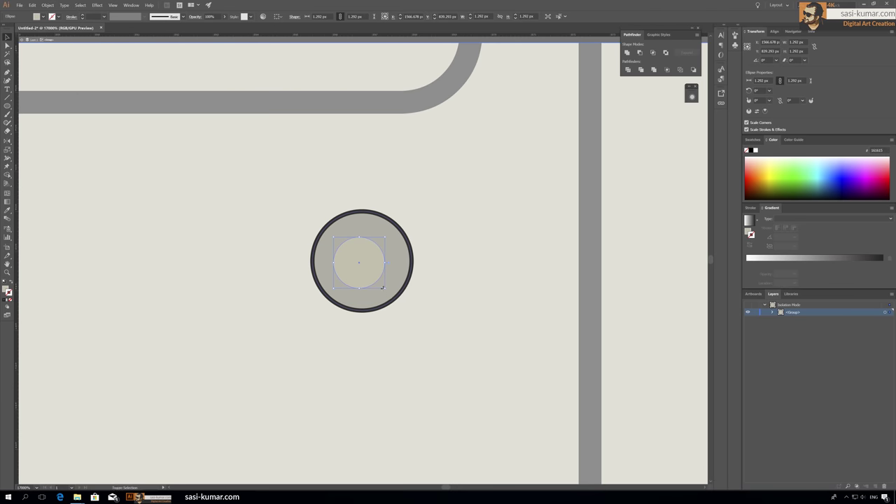
left_click(365, 248)
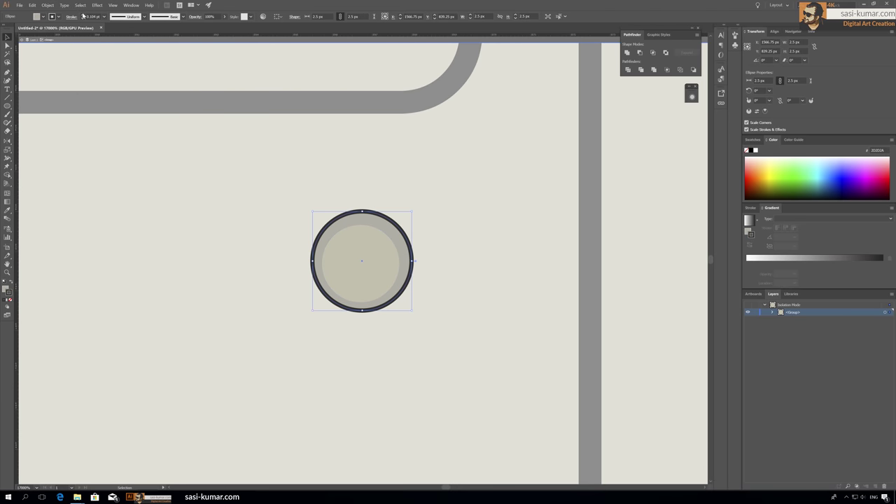
left_click(83, 14)
left_click(83, 19)
left_click(82, 18)
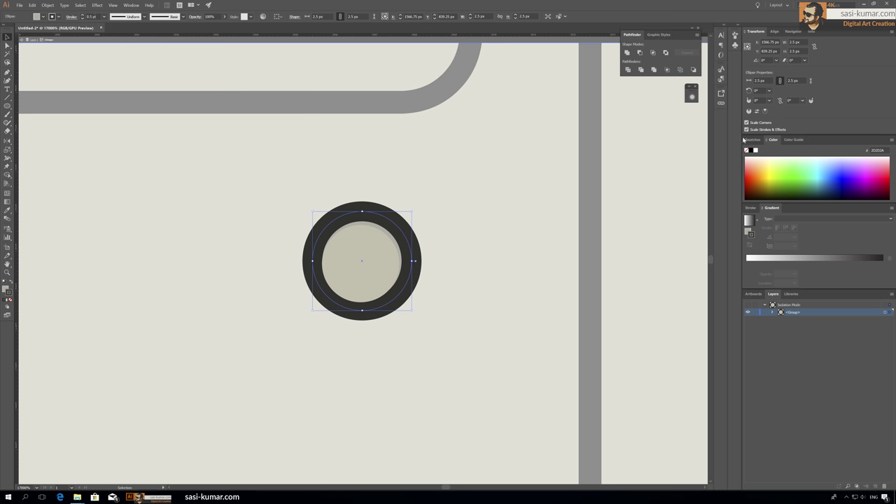
left_click(752, 208)
left_click(777, 246)
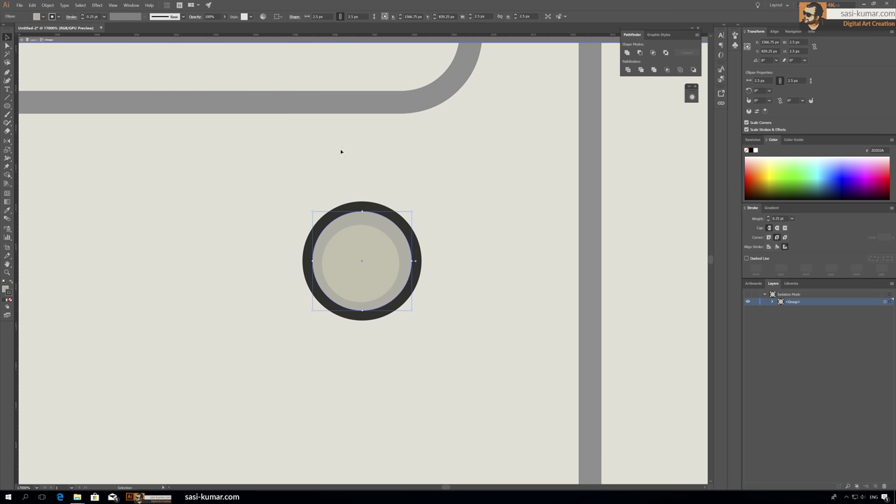
scroll(370, 260, "down", 5)
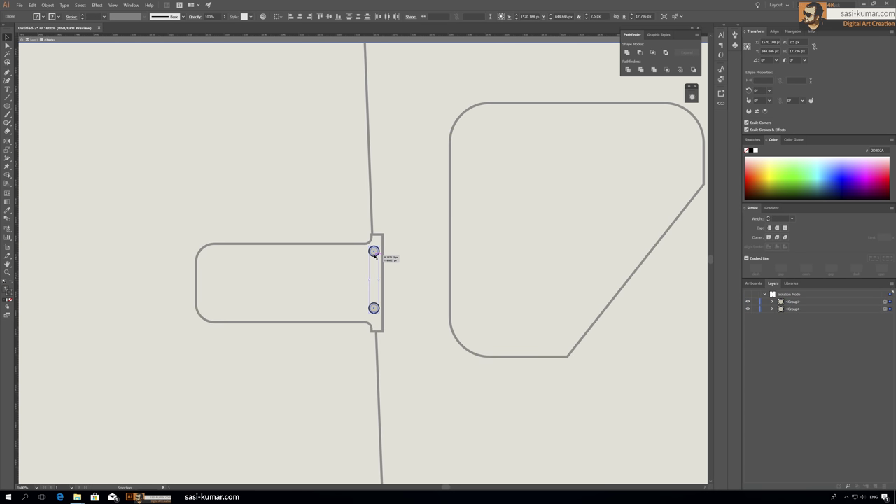
Group the bolt pair, copy it across the hinge plate, and align the bolts
key("ctrl+g")
mouse_move(333, 252)
left_mouse_down()
mouse_move(374, 252)
mouse_move(242, 251)
left_mouse_up()
left_click(320, 16)
key("ctrl+z")
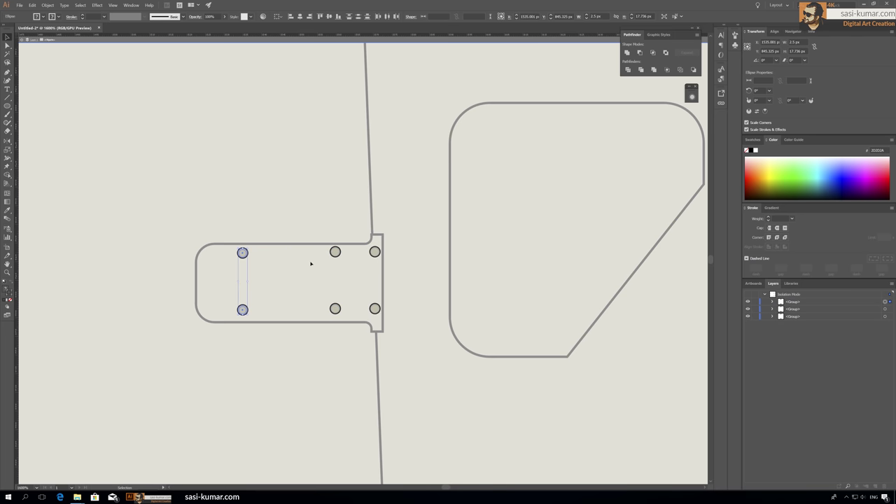
left_click(277, 16)
key("ctrl+minus")
key("Return")
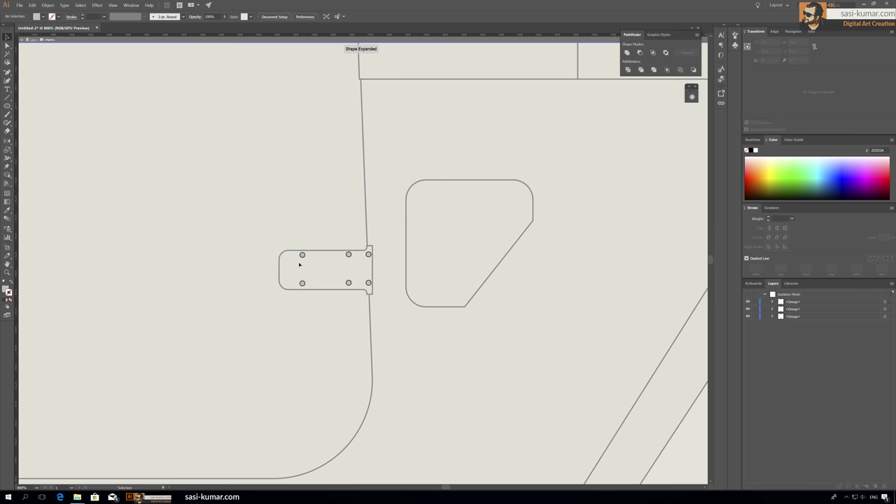
Exit group editing and zoom out to check both hinge plates on the door
key("Escape")
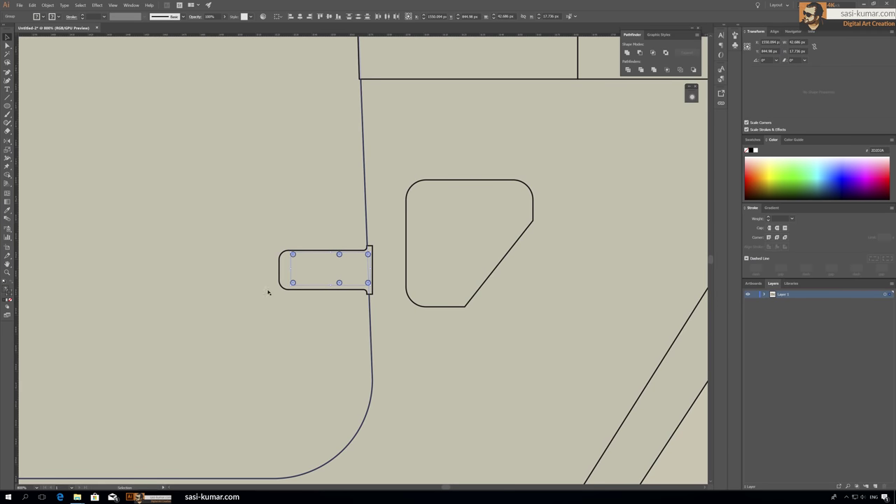
key("ctrl+minus")
key("ctrl+minus")
key("ctrl+minus")
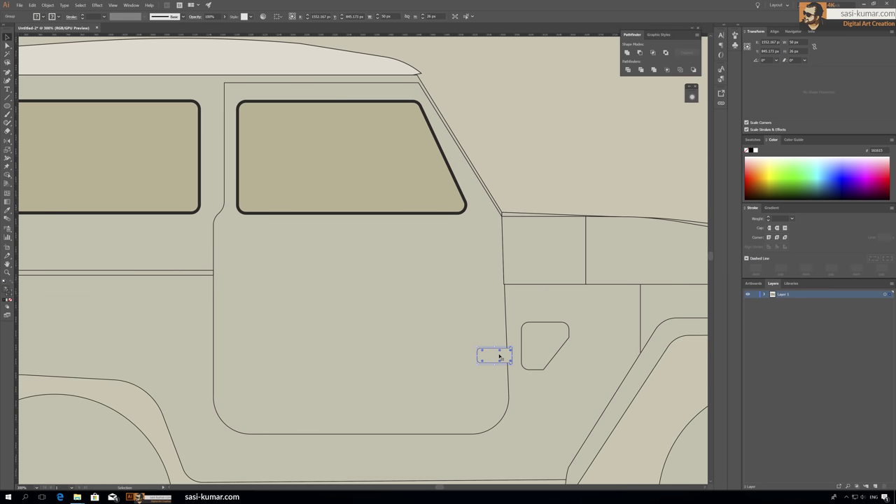
left_click(495, 355, "shift")
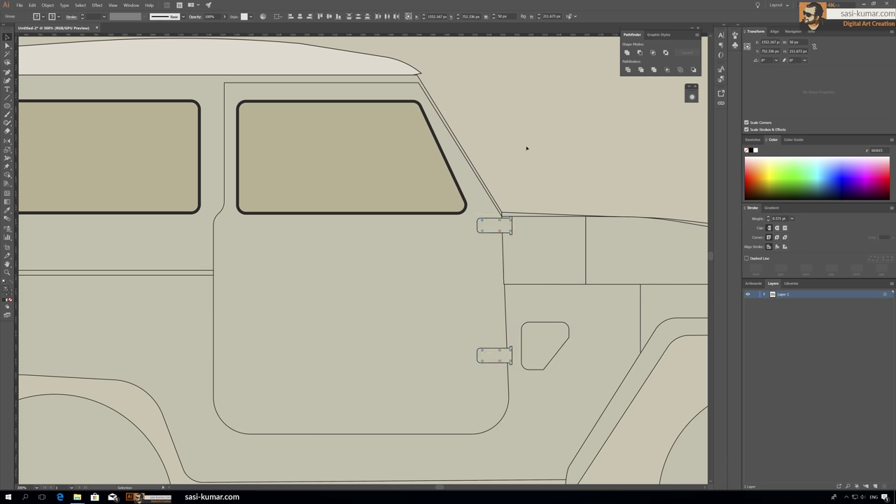
key("ctrl+minus")
key("ctrl+minus")
key("ctrl+shift+a")
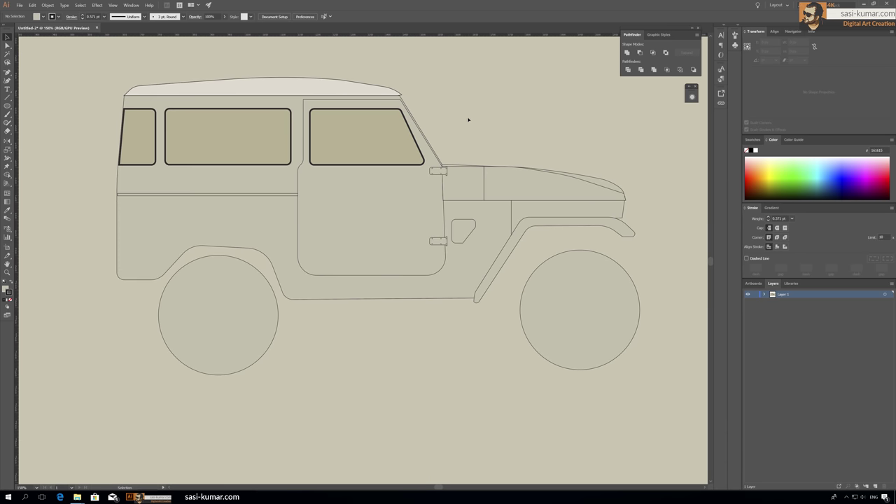
key("ctrl+plus")
left_click(8, 106)
Draw a small panel on the rear body and a thin upright rounded rectangle beside it
left_click_drag(305, 243, 277, 214)
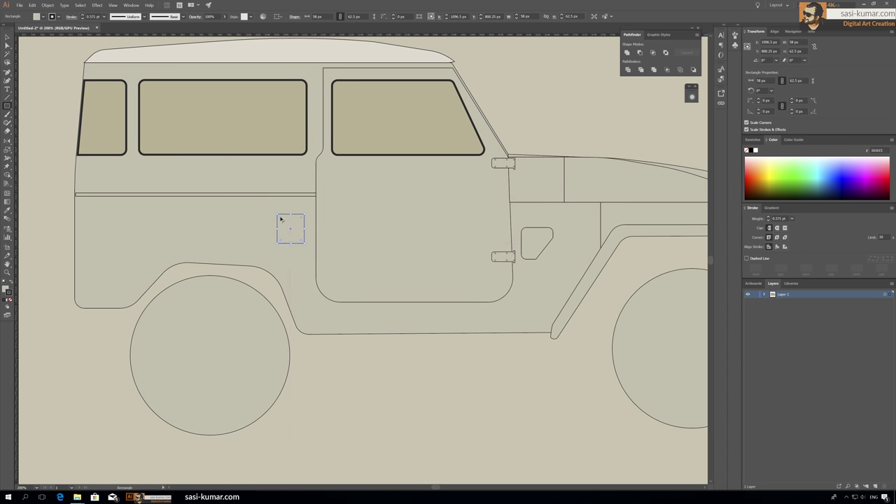
key("v")
key("ctrl+shift+a")
scroll(302, 238, "up", 5)
left_click_drag(346, 140, 346, 141)
key("v")
scroll(358, 259, "up", 5)
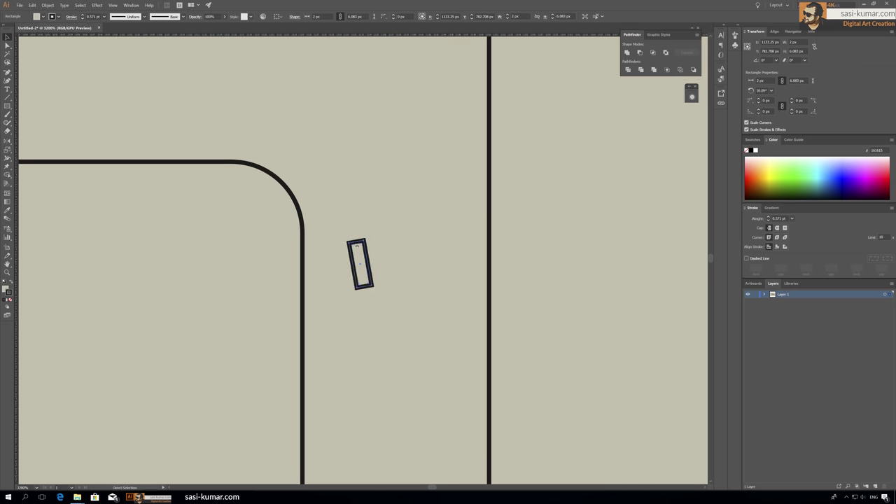
scroll(361, 264, "up", 10)
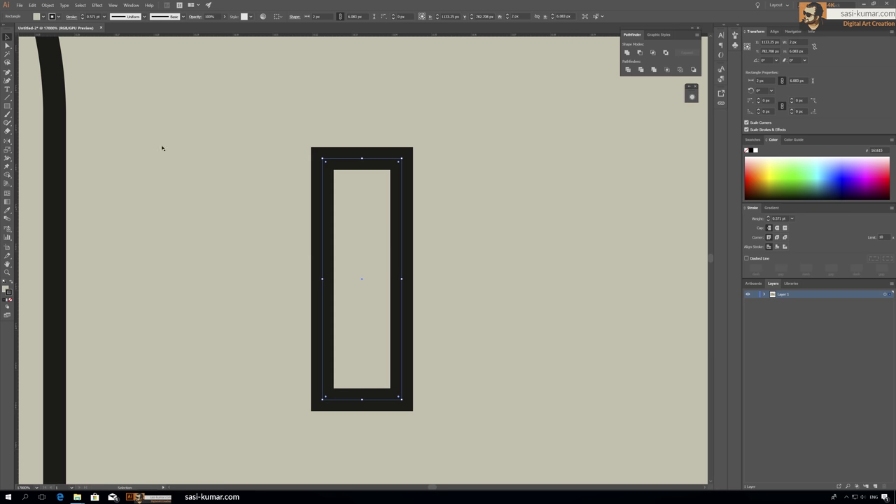
type("0.1")
key("Return")
left_click_drag(334, 174, 345, 183)
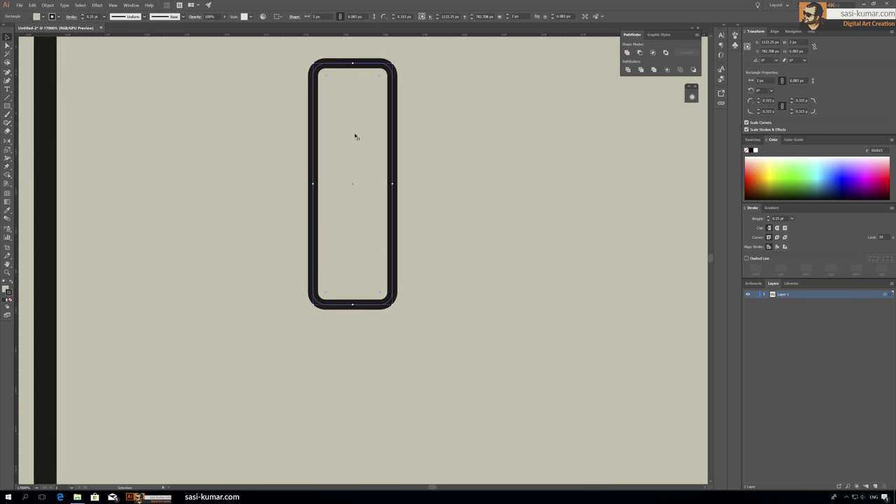
Duplicate the rounded link downward into a four-segment hinge strip, then return to 100% view
scroll(355, 136, "down", 5)
mouse_move(356, 268)
left_mouse_down()
mouse_move(366, 145)
mouse_move(366, 300)
left_mouse_up()
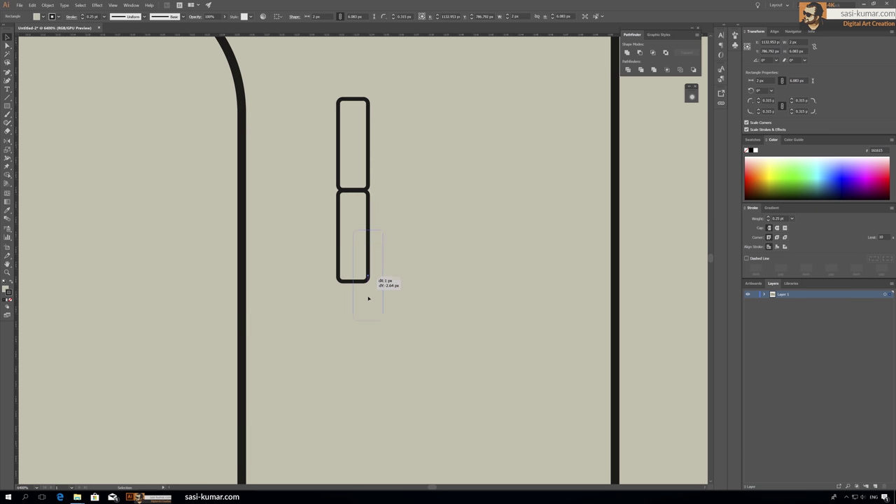
mouse_move(353, 239)
left_mouse_down()
mouse_move(381, 259)
mouse_move(353, 329)
left_mouse_up()
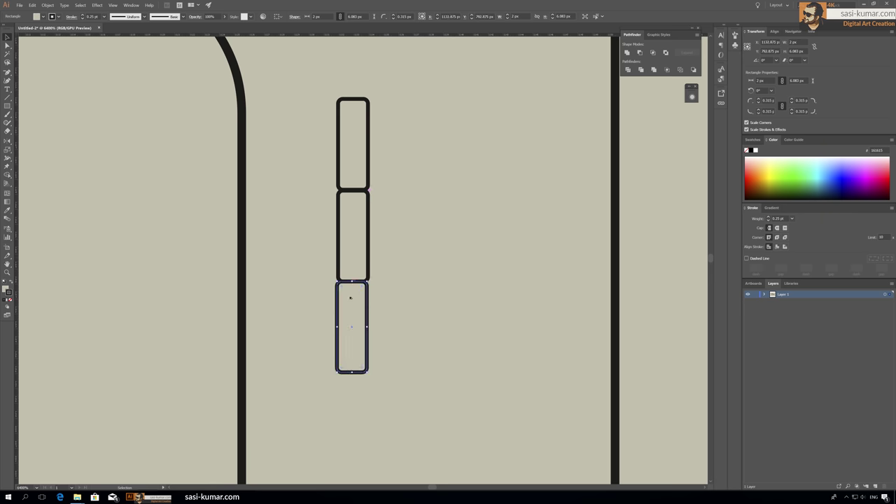
key("ctrl+d")
key("ctrl+a")
scroll(356, 314, "up", 3)
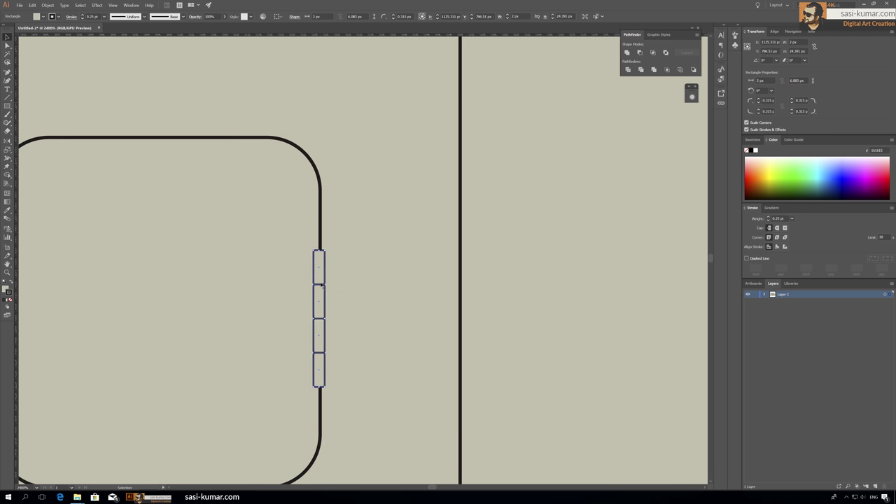
scroll(350, 245, "down", 3)
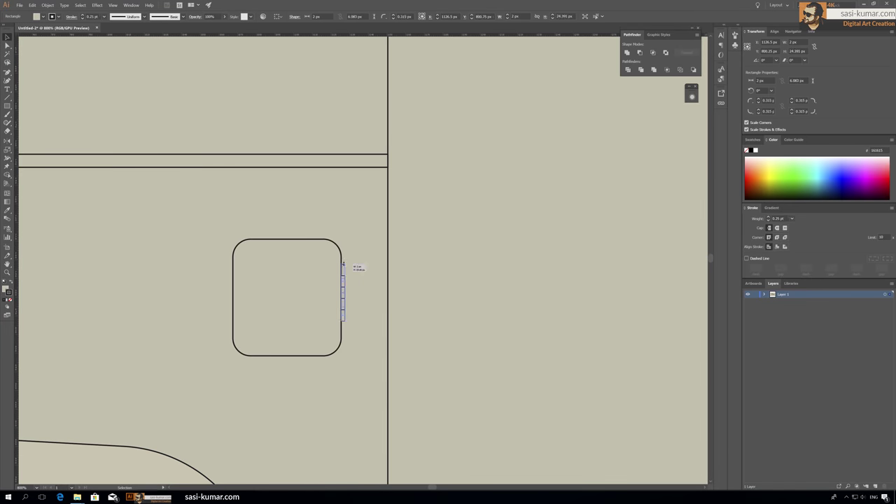
left_click(341, 301)
left_click(388, 234)
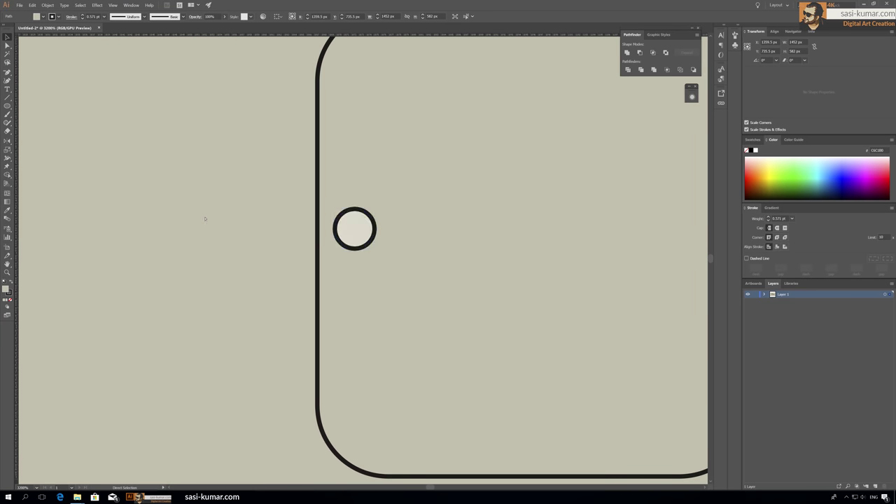
left_click(527, 158)
key("ctrl+1")
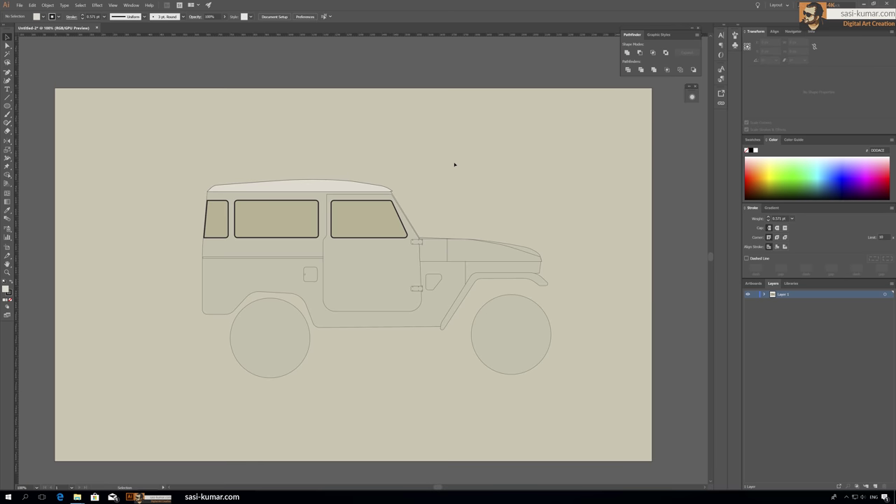
Draw a small rectangle on the rear body side, skew it into a tapered plate, and shift it left
scroll(454, 165, "down", 2)
left_click(7, 106)
left_click_drag(229, 248, 231, 253)
key("ctrl+equal")
key("ctrl+equal")
key("ctrl+equal")
key("a")
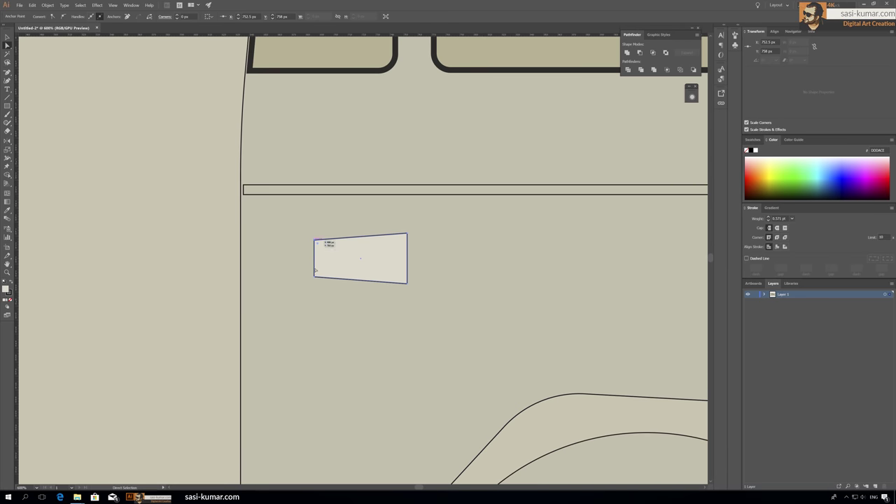
left_click(7, 38)
left_click_drag(380, 253, 336, 248)
key("ctrl+1")
scroll(408, 157, "down", 1)
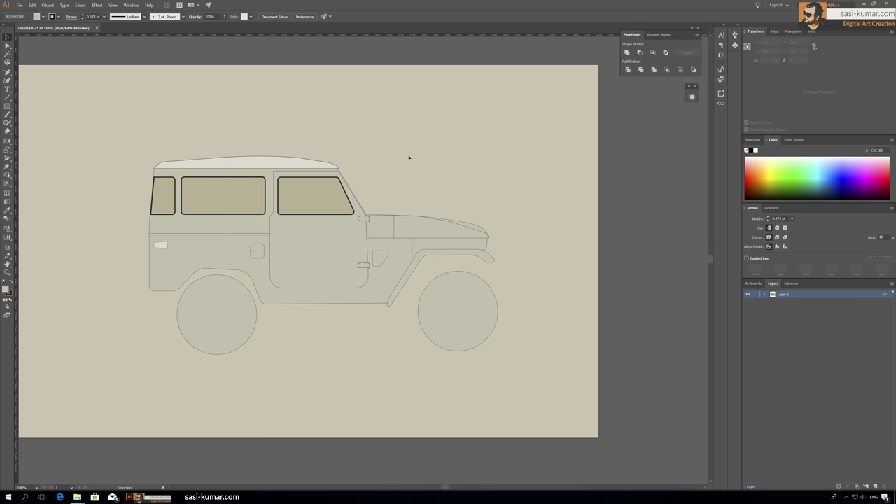
scroll(367, 161, "up", 3)
left_click(7, 106)
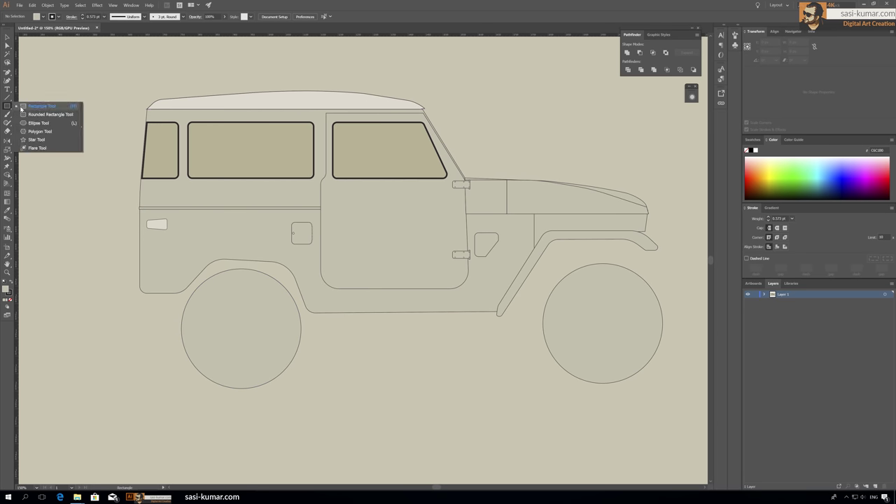
Draw a small square block at the jeep's rear bottom as a bumper block
left_click_drag(143, 281, 127, 305)
key("ctrl+equal")
left_click_drag(360, 260, 355, 262)
left_click(236, 145)
key("ctrl+0")
Draw a tall dark grey rectangle behind the rear and round its corners to 56.5 px
key("m")
left_click_drag(238, 201, 261, 254)
left_click(216, 242)
key("a")
left_click(250, 227)
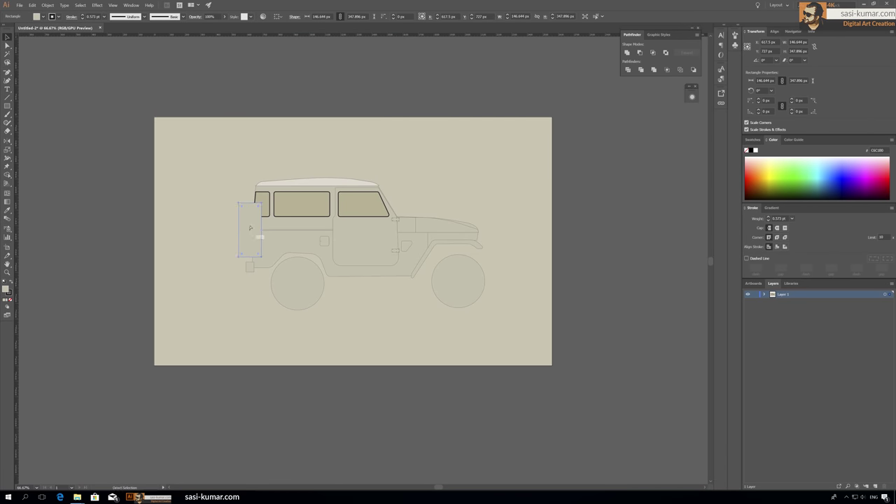
left_click(230, 217)
key("a")
left_click_drag(245, 211, 251, 210)
left_click(140, 187)
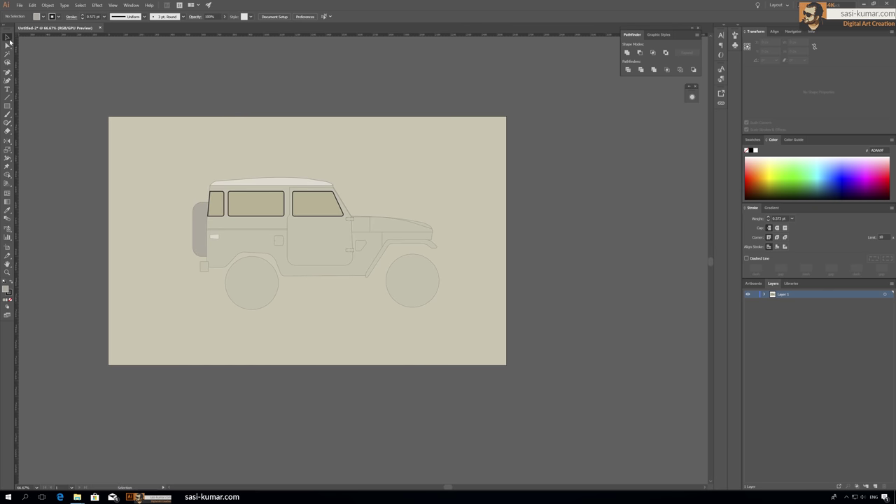
key("ctrl+plus")
key("ctrl+plus")
left_click(514, 320)
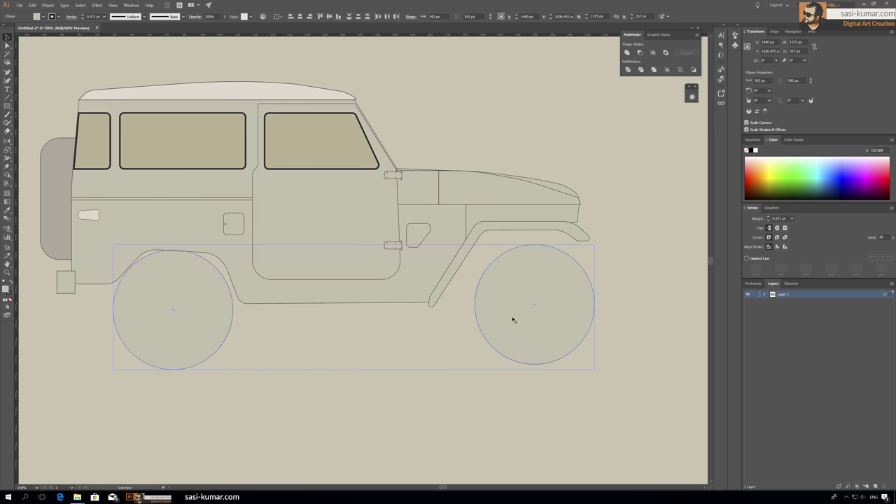
double_click(280, 197)
key("a")
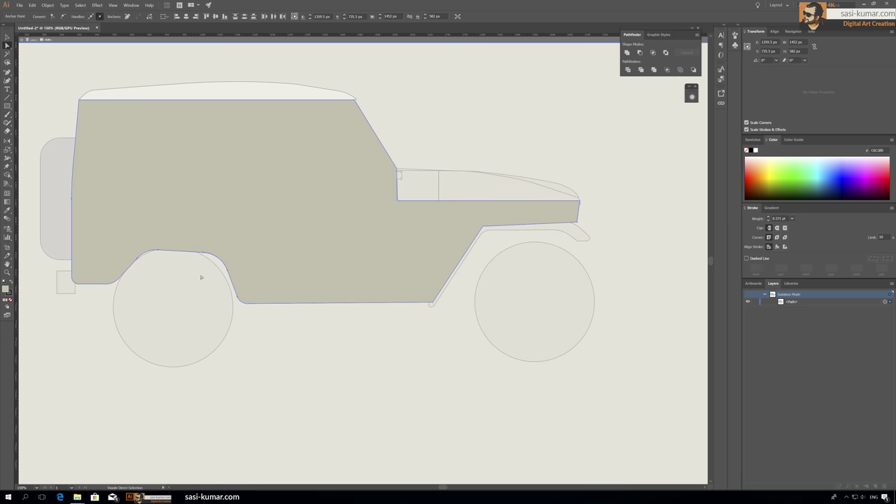
double_click(432, 132)
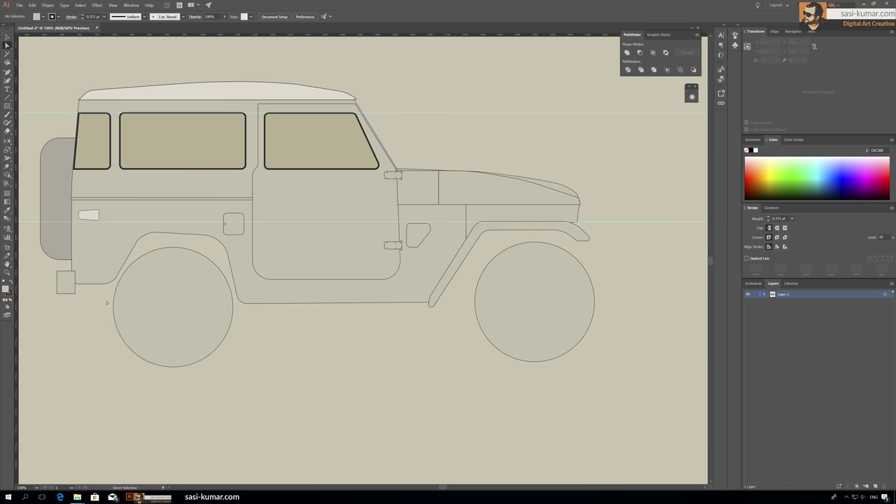
scroll(342, 57, "up", 3)
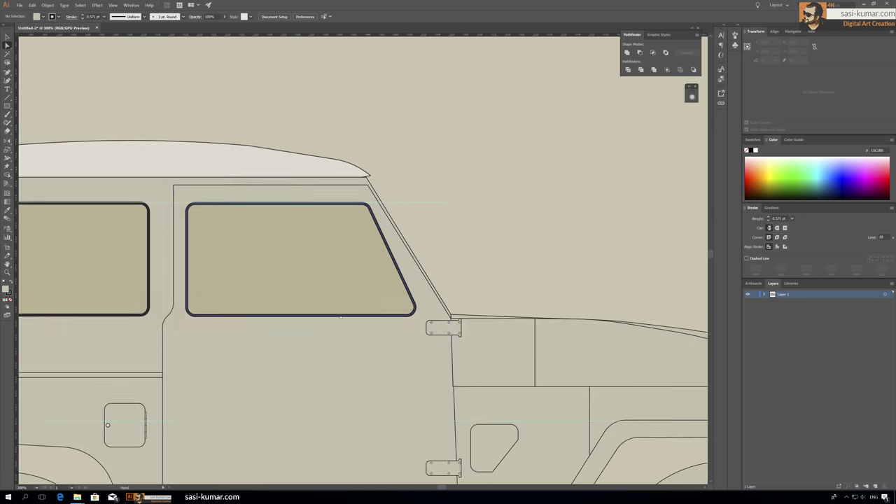
left_click(378, 178)
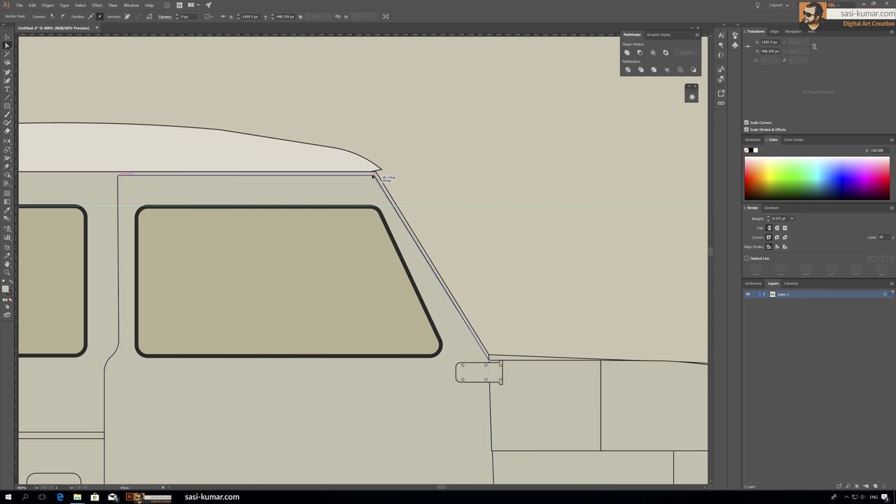
left_click(423, 172)
scroll(422, 172, "down", 3)
scroll(422, 171, "down", 1)
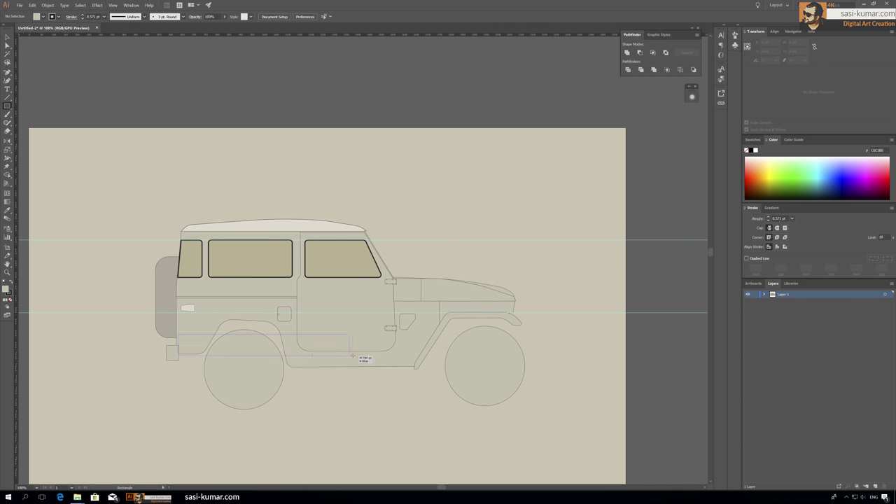
Draw a long #898579 bar across the wheel arches, send it behind the body, and extend it downward
left_click_drag(511, 322, 510, 333)
double_click(6, 288)
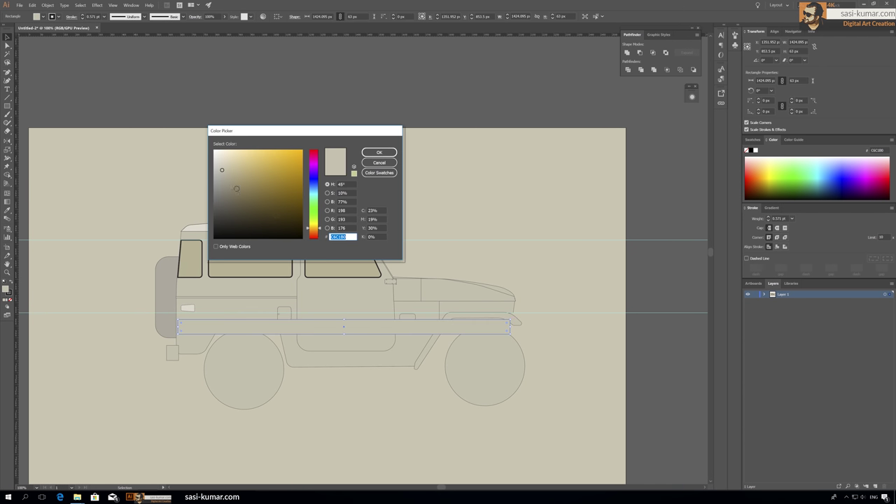
type("898579")
key("Return")
key("ctrl+[")
left_click(473, 231)
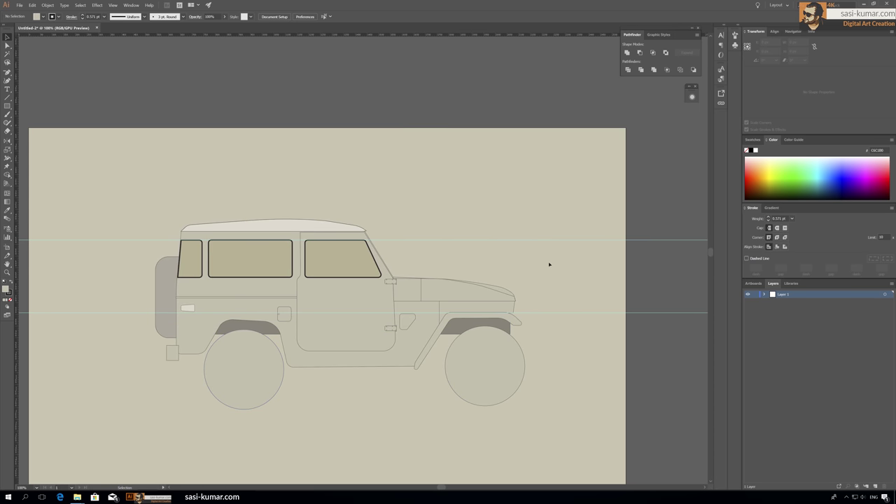
left_click_drag(343, 334, 343, 349)
left_click(422, 226)
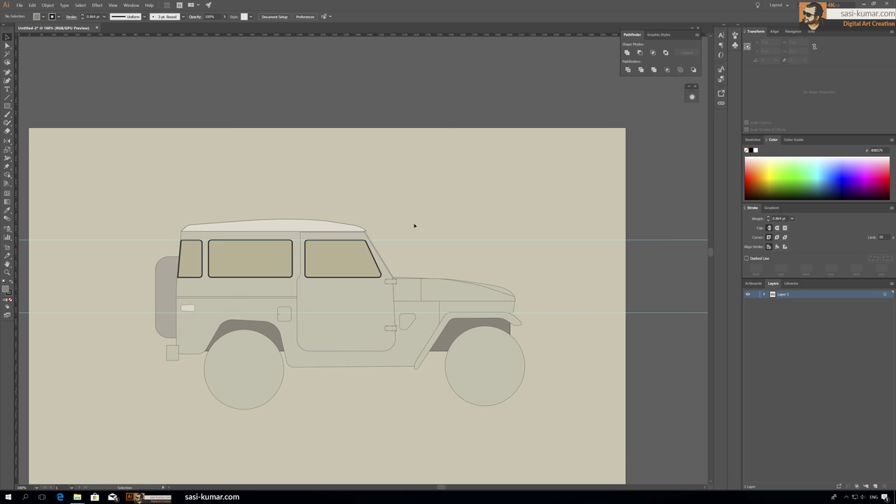
left_click(7, 72)
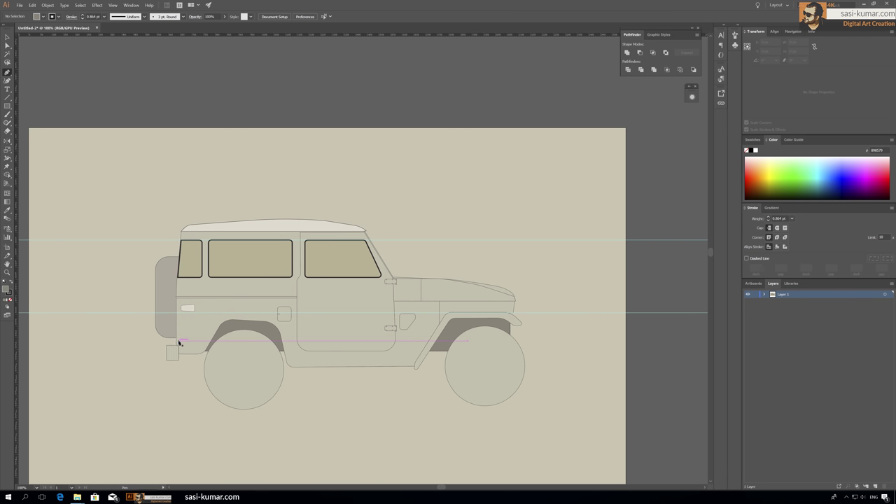
Trace a black sill shape along the body bottom to the front wheel, sent behind everything
left_click(176, 341)
left_click(181, 354)
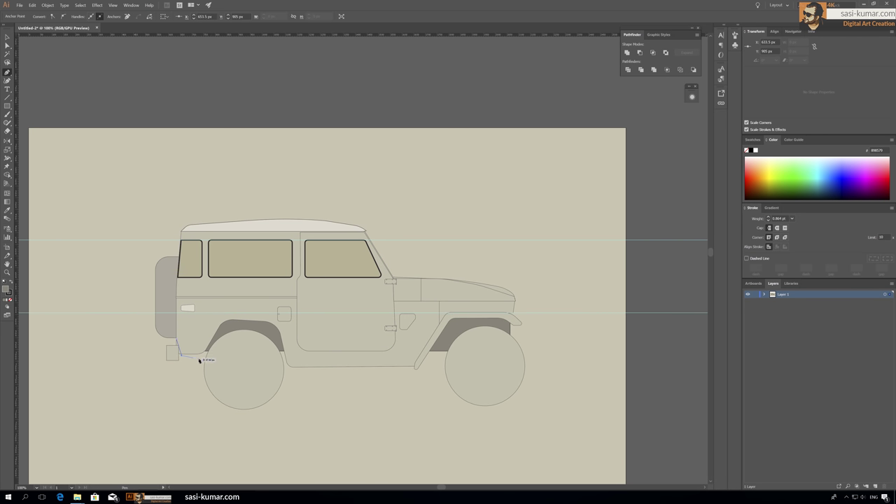
left_click(428, 370)
left_click(477, 362)
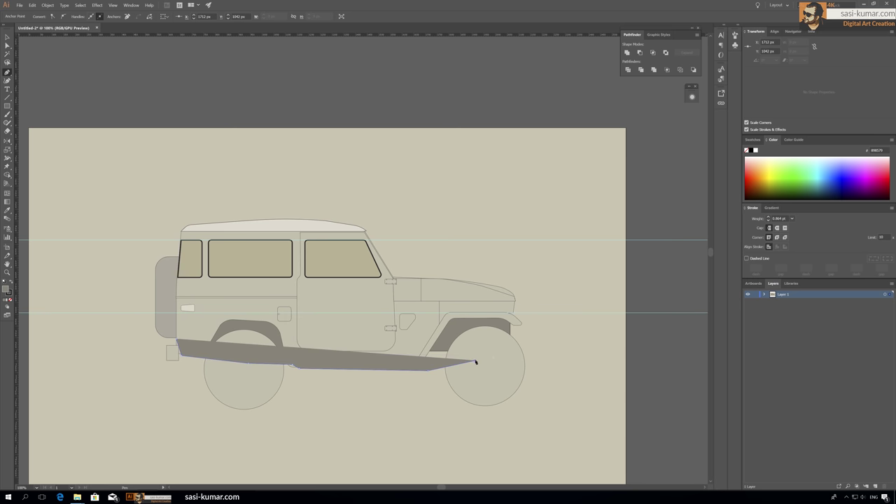
left_click(510, 356)
left_click(511, 344)
left_click(458, 348)
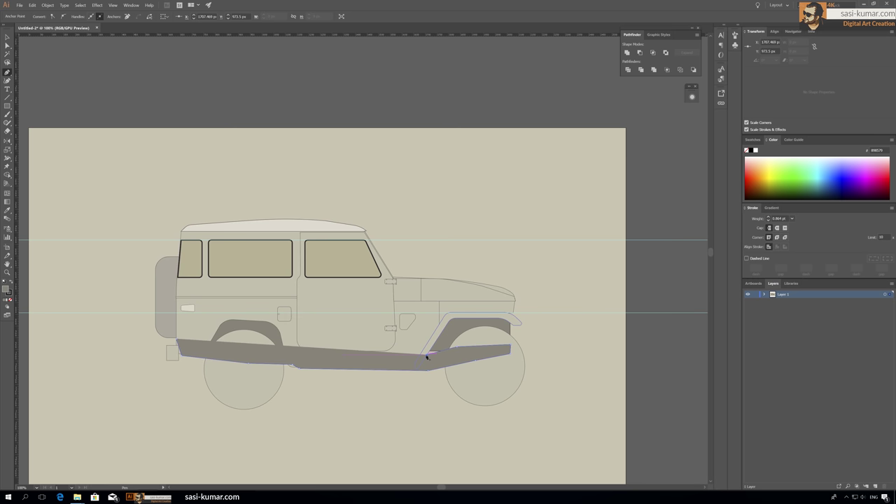
left_click(179, 341)
left_click(10, 299)
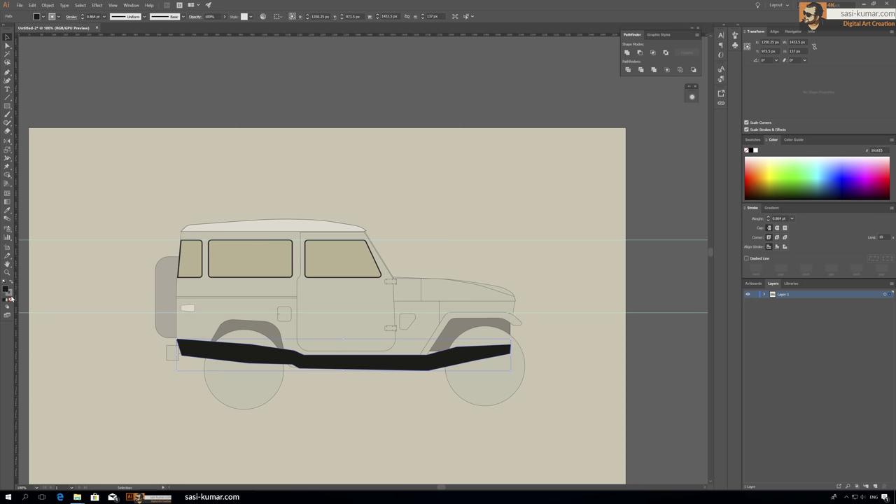
key("ctrl+shift+bracketleft")
left_click(322, 189)
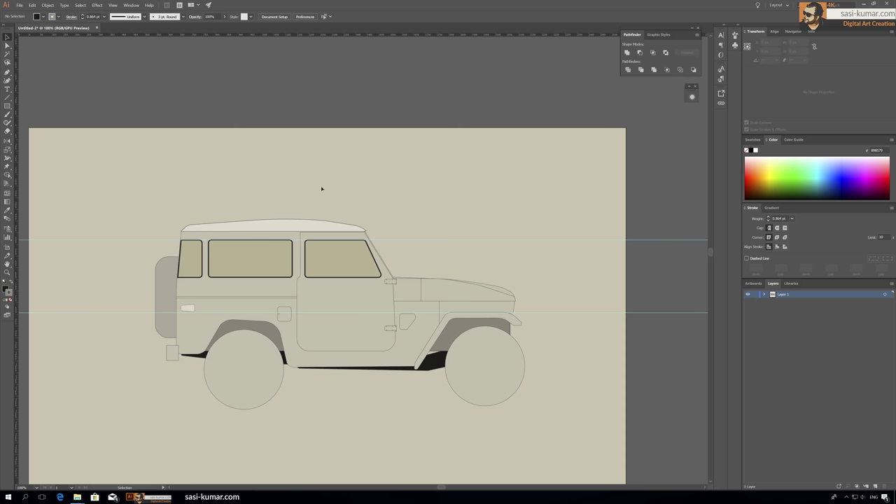
Inside the isolated wheel-arch group, add a rounded rectangle and make it taller
key("a")
scroll(330, 411, "up", 2)
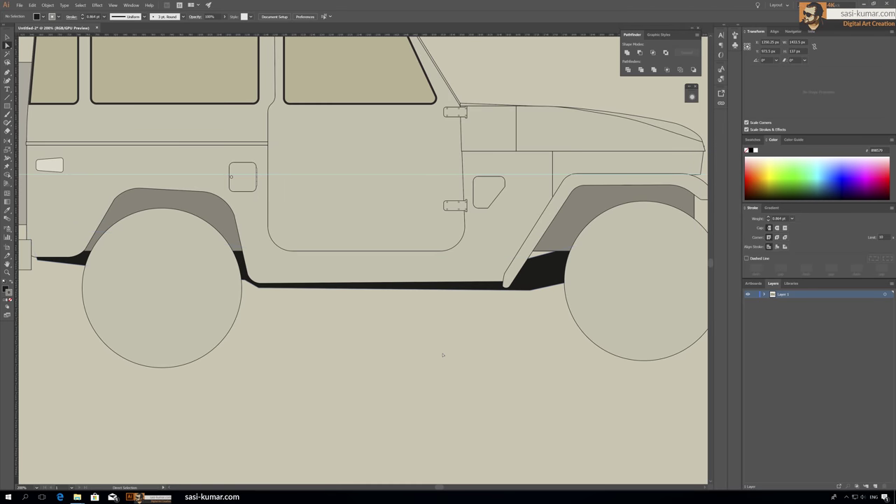
left_click(495, 283)
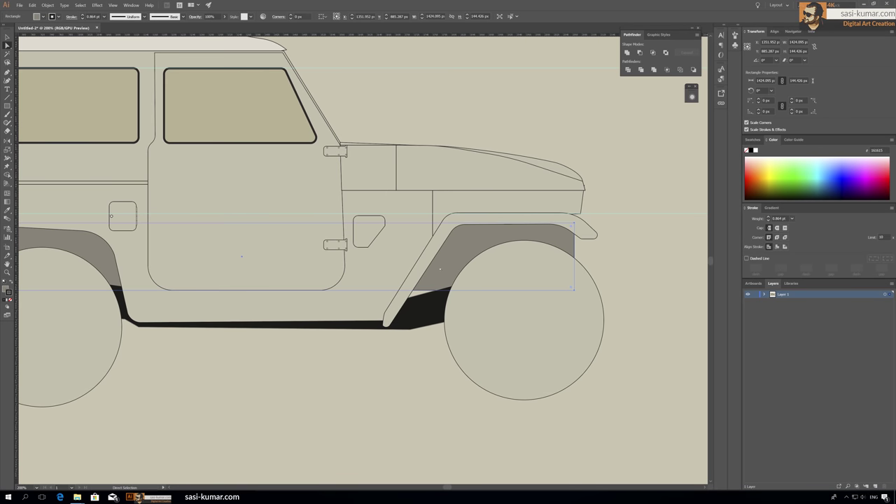
double_click(482, 234)
left_click_drag(259, 265, 149, 265)
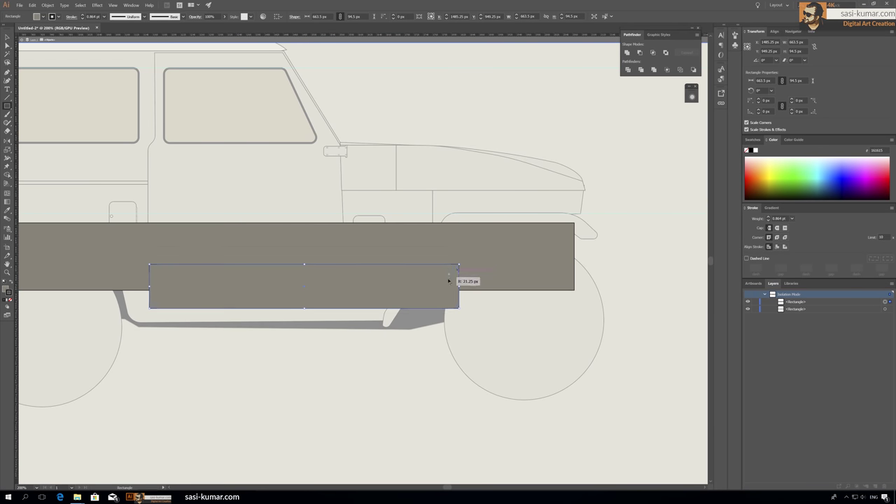
key("v")
left_click_drag(305, 308, 304, 343)
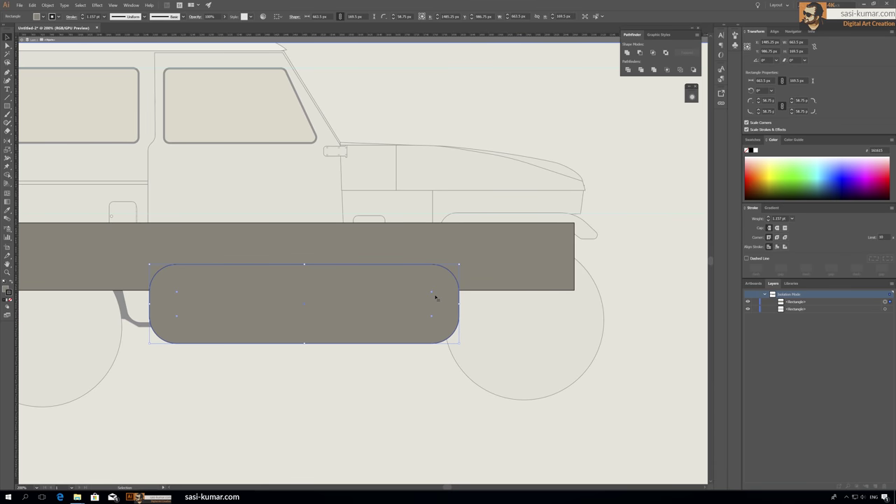
left_click(359, 389)
key("Escape")
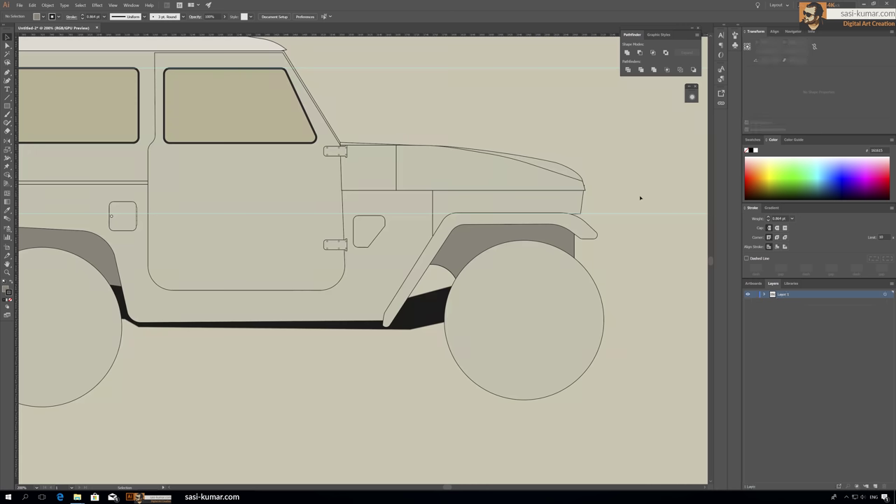
left_click(332, 398)
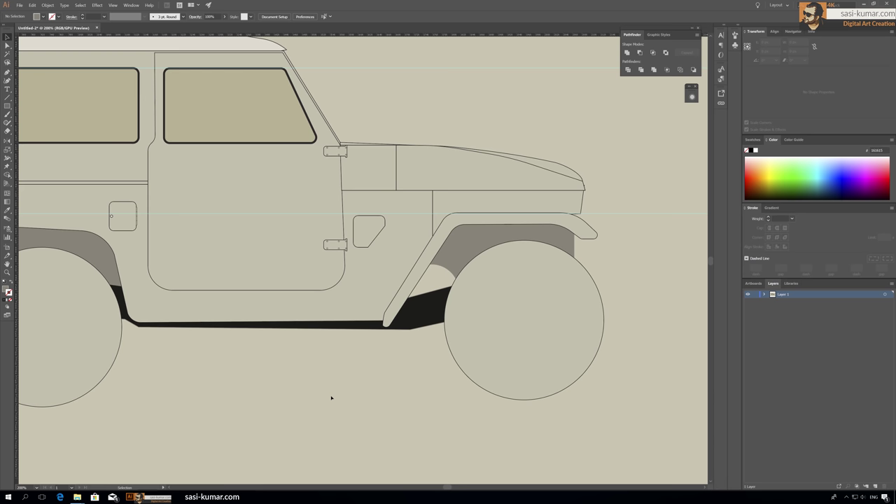
Draw a black rectangle over the front wheel arch, then isolate and adjust the black lower-body path
left_click(286, 292)
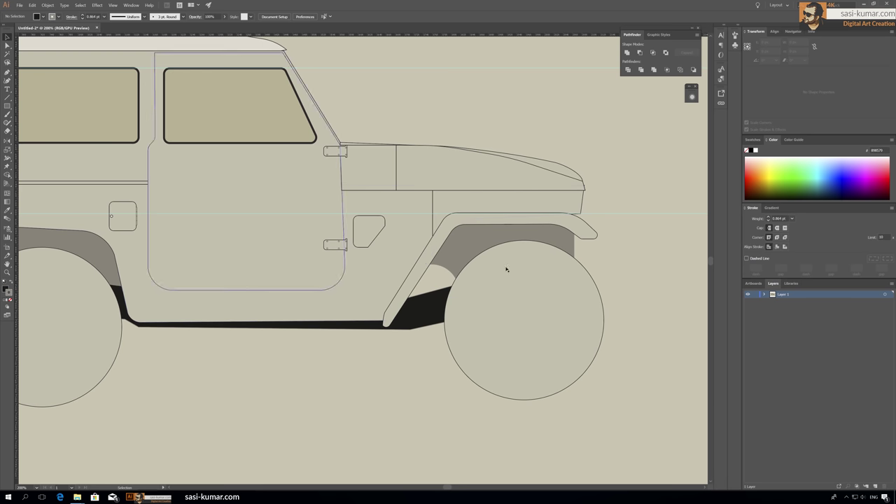
key("m")
left_click_drag(466, 299, 390, 262)
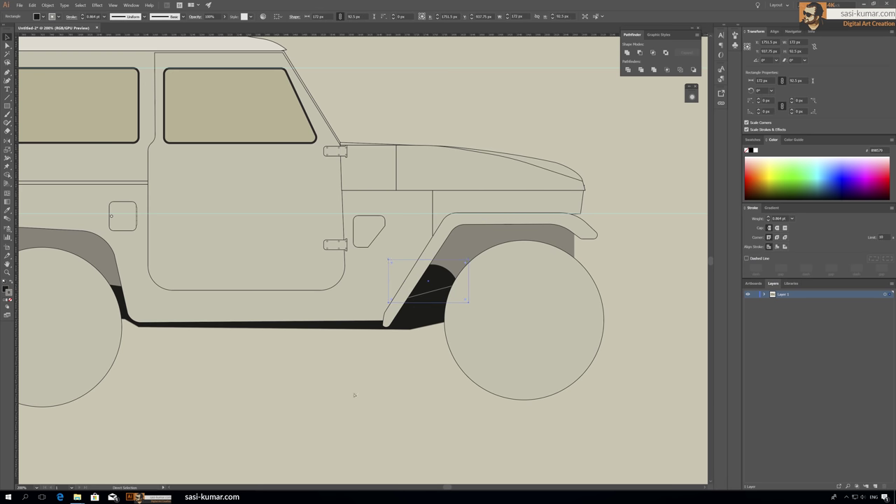
left_click(340, 422)
key("v")
key("ctrl+1")
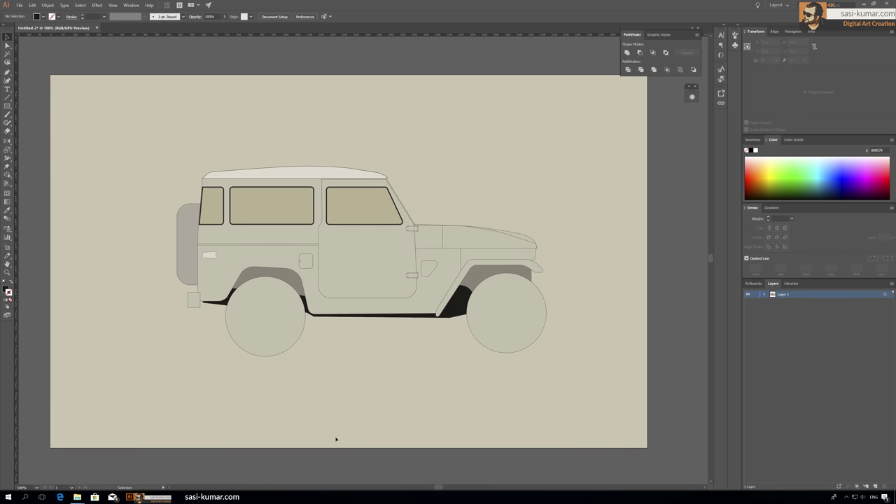
left_click(456, 315)
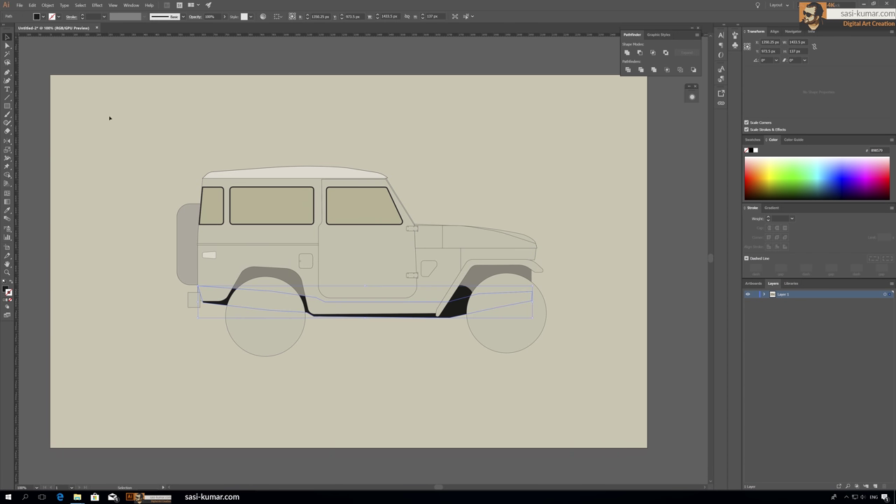
double_click(228, 305)
key("a")
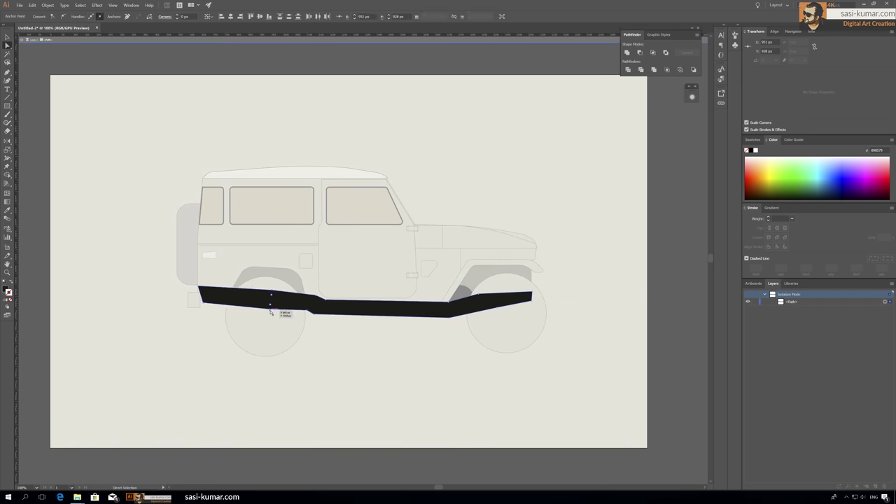
double_click(436, 374)
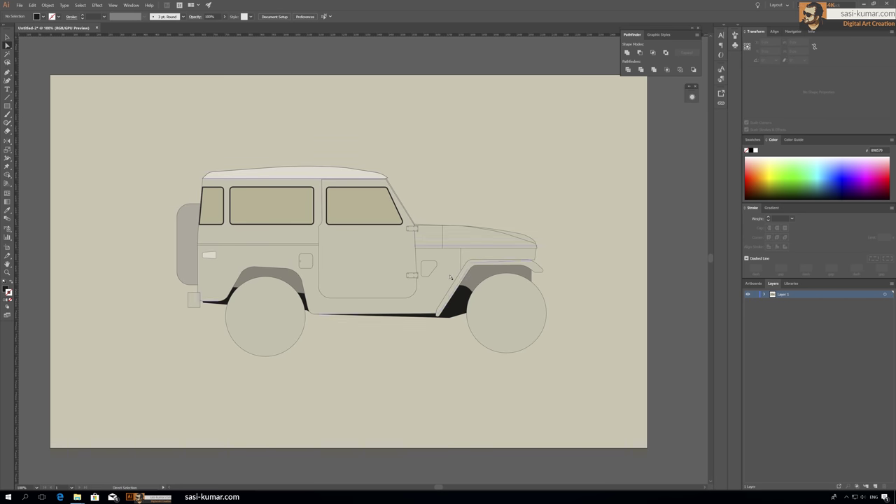
Draw a thin grey bracket bar ahead of the front fender and nudge it into place
scroll(450, 277, "up", 1)
scroll(428, 175, "right", 2)
scroll(428, 174, "up", 3)
scroll(464, 194, "up", 2)
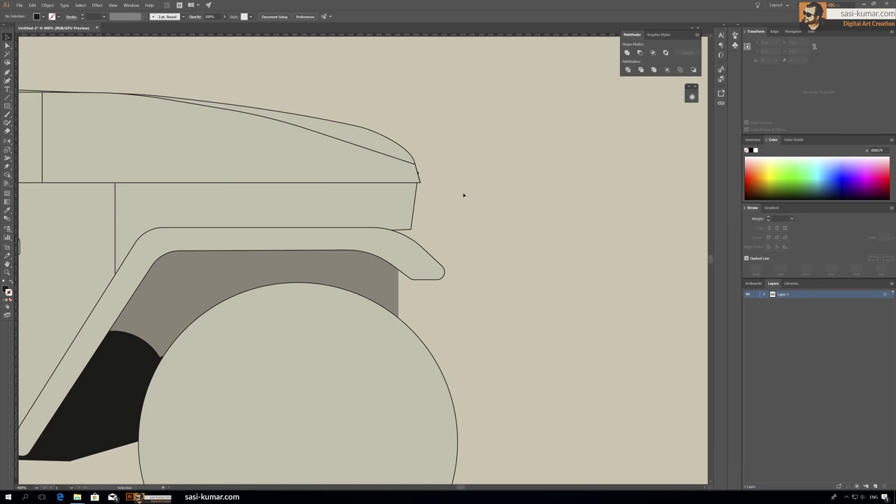
scroll(463, 194, "right", 2)
scroll(464, 195, "down", 1)
left_click_drag(442, 315, 442, 316)
key("v")
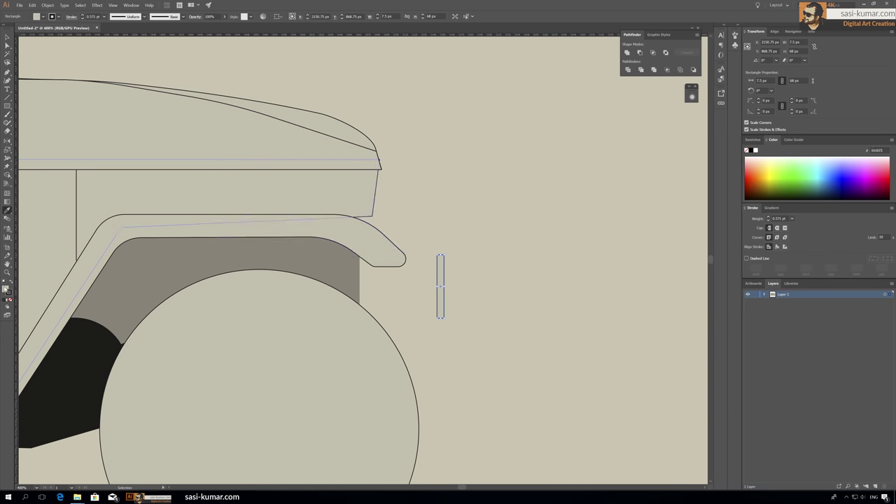
scroll(434, 280, "right", 1)
mouse_move(425, 267)
left_mouse_down()
mouse_move(420, 261)
mouse_move(410, 303)
left_mouse_up()
key("ctrl+shift+a")
key("v")
Add an angled grey bracket and a trimmed diagonal strut below the bar
left_click_drag(411, 304, 416, 290)
key("ctrl+z")
key("ctrl+equal")
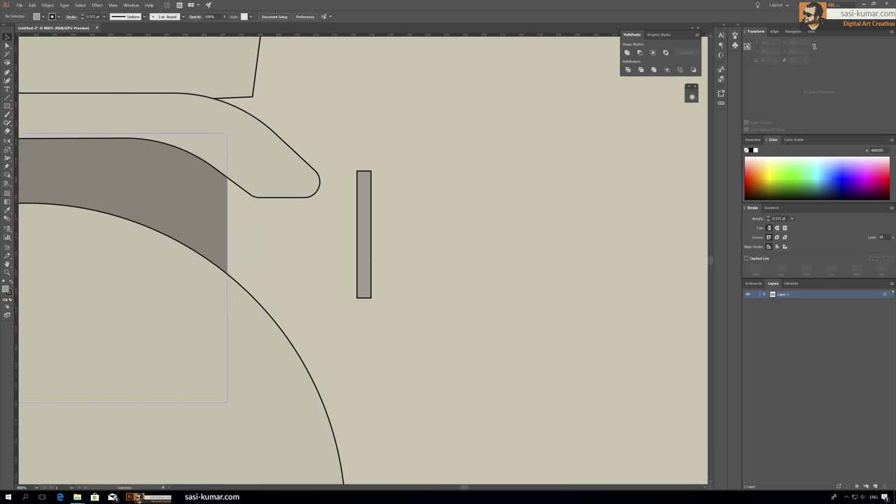
key("plus")
left_click(371, 283)
left_click(392, 310)
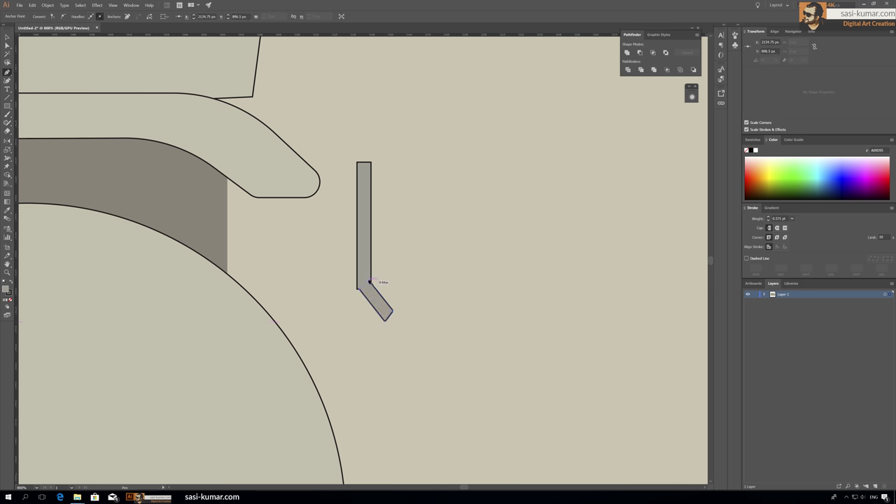
left_click(405, 339)
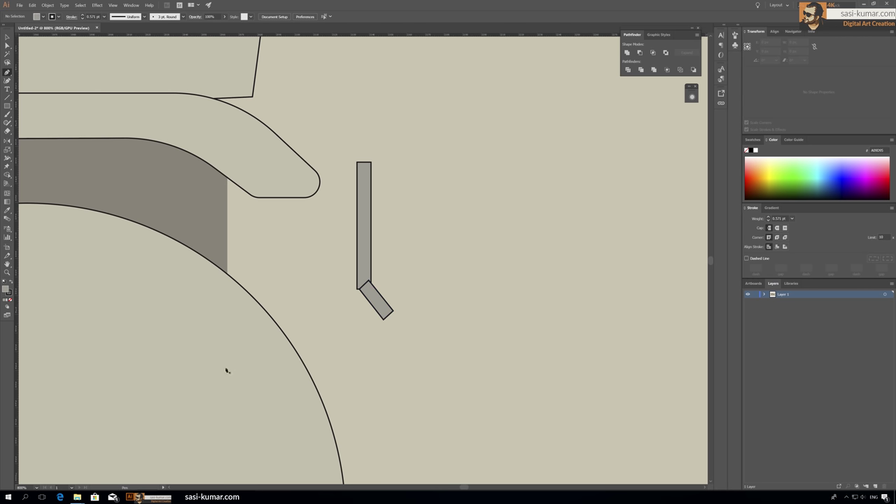
left_click(223, 369)
key("ctrl+z")
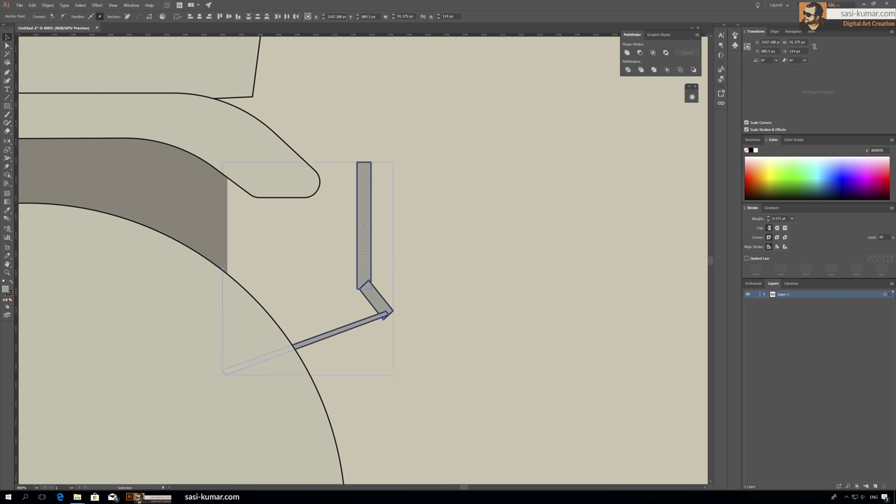
left_click(426, 258)
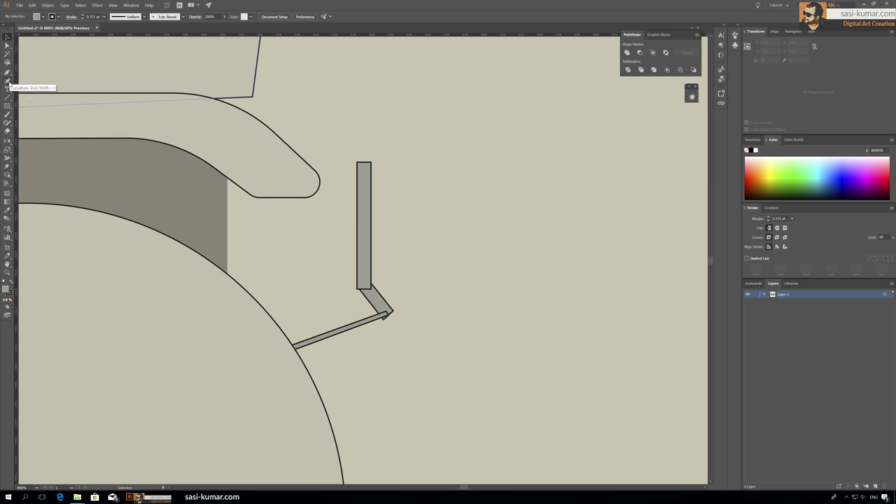
Draw a wide dark bumper bar below the fender
left_click_drag(340, 258, 357, 270)
key("v")
left_click_drag(394, 296, 356, 326)
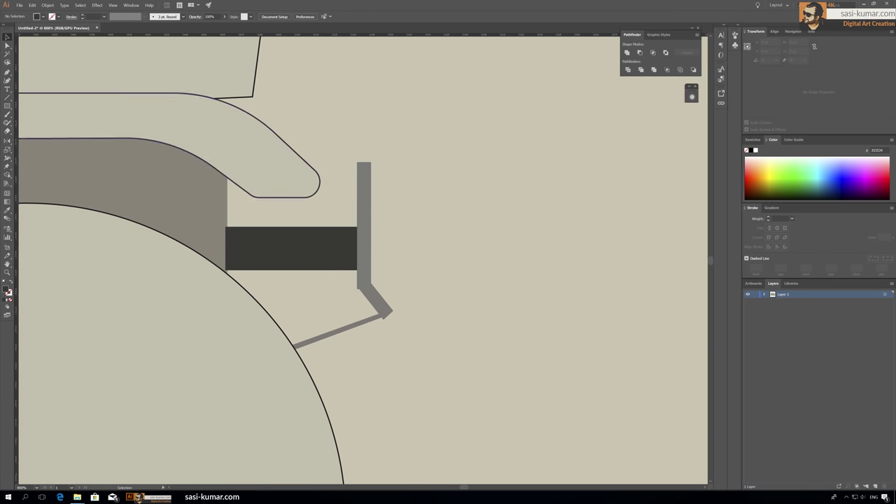
Draw the slanted mirror post and a dark oval on its top
left_click(348, 112)
key("v")
key("ctrl+shift+a")
left_click_drag(421, 130, 389, 200)
left_click_drag(7, 105, 32, 126)
left_click_drag(314, 114, 347, 181)
left_click_drag(310, 135, 329, 142)
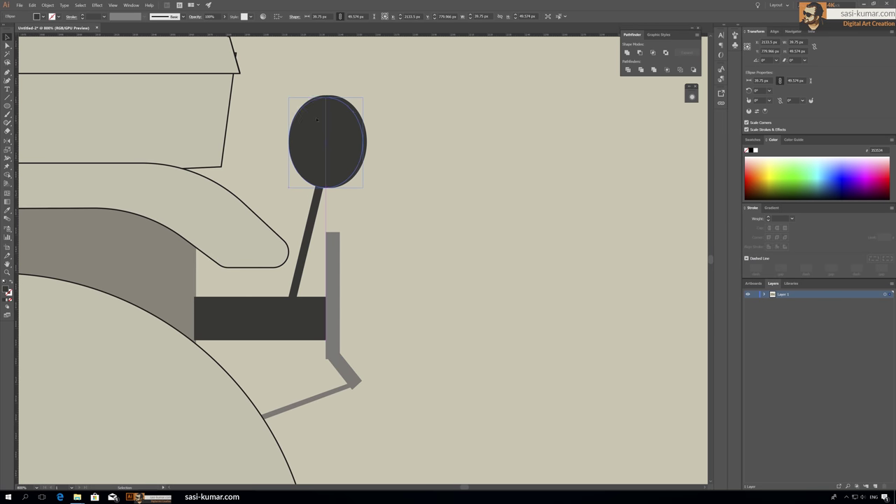
Give the mirror oval a metallic grey linear gradient
key("period")
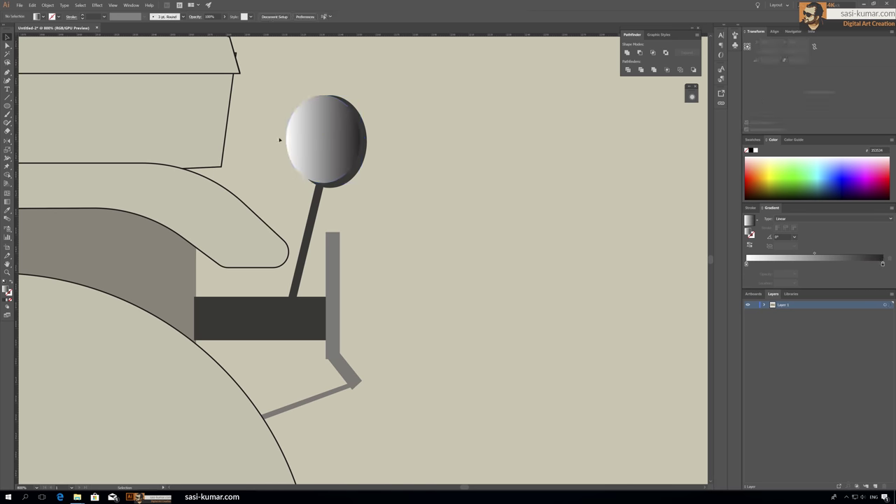
left_click_drag(794, 264, 781, 264)
left_click(441, 136)
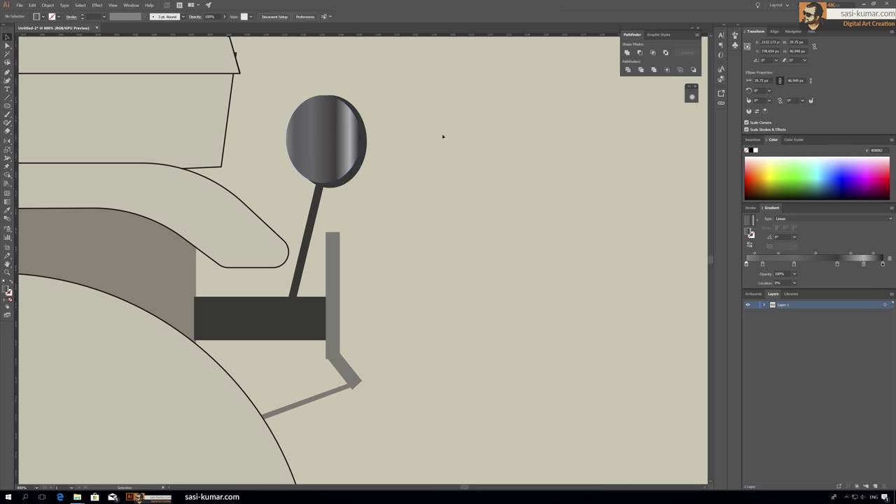
key("ctrl+minus")
key("ctrl+minus")
key("ctrl+minus")
key("ctrl+plus")
key("ctrl+plus")
key("ctrl+plus")
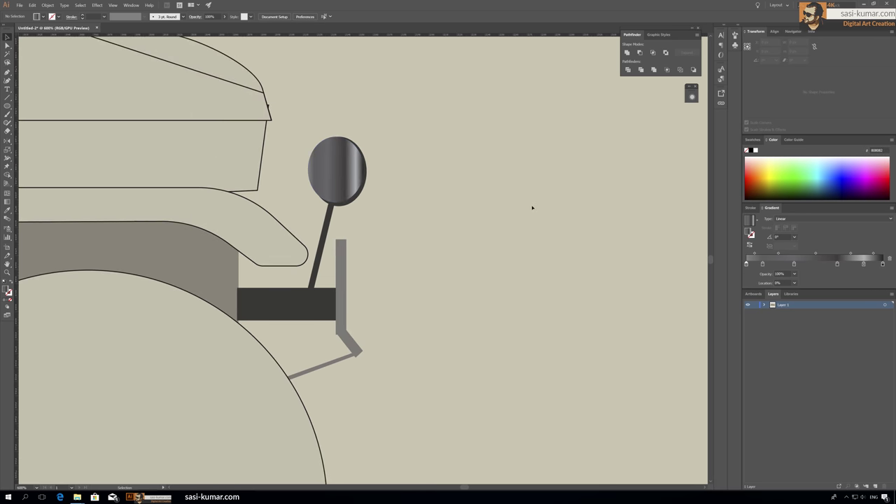
key("ctrl+1")
left_click(477, 245)
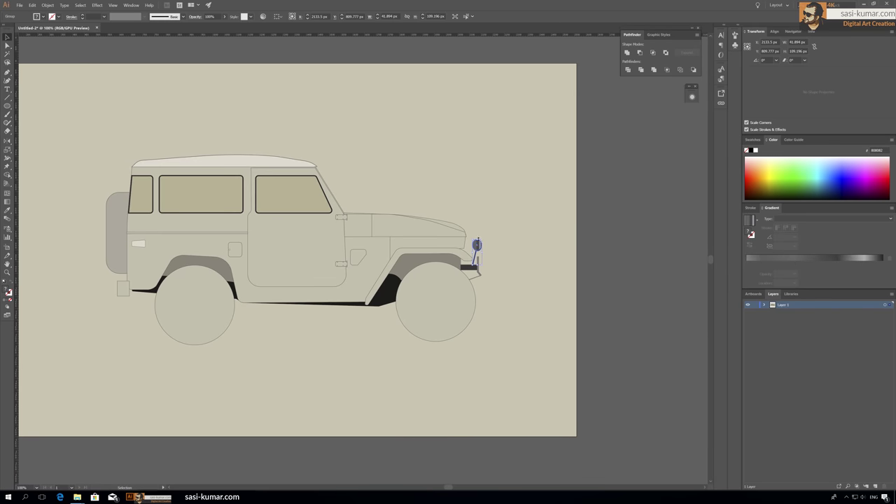
Draw a thin gradient oval as the lamp rim at the hood's front tip
key("ctrl+plus")
key("ctrl+plus")
key("ctrl+plus")
key("ctrl+plus")
key("ctrl+plus")
double_click(427, 240)
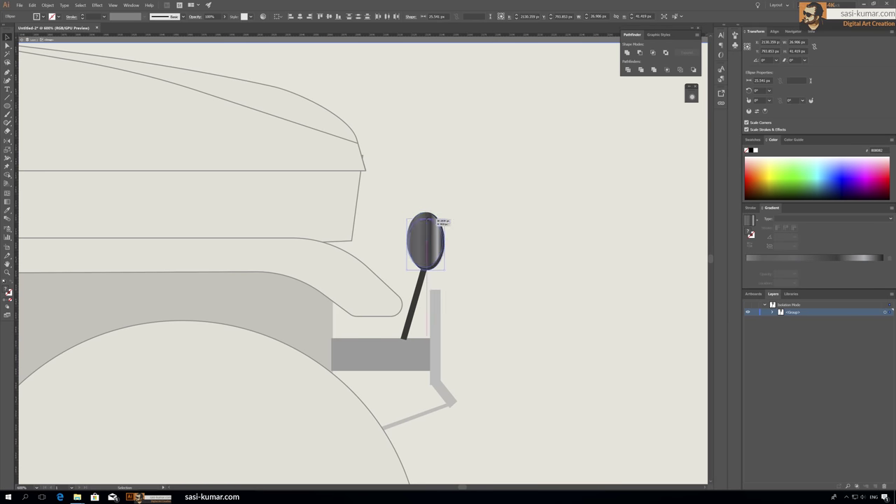
double_click(512, 266)
key("ctrl+plus")
key("ctrl+plus")
left_click_drag(327, 176, 333, 213)
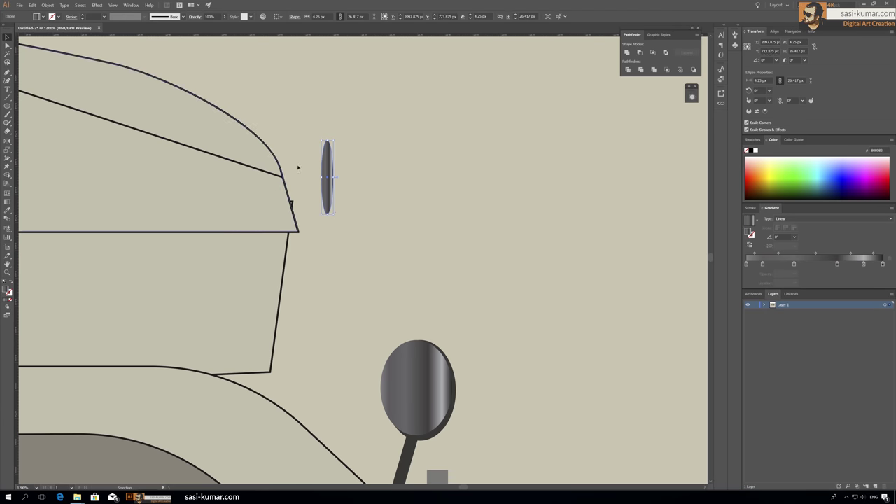
key("ctrl+shift+a")
left_click(6, 107)
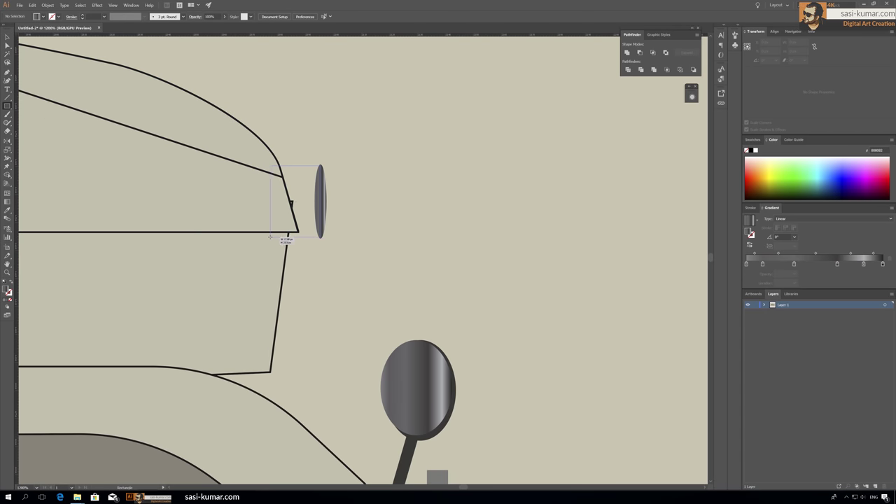
Draw the lamp housing rectangle behind the rim and fill it dark brown
left_click_drag(270, 237, 271, 237)
left_click(7, 44)
left_click(270, 173)
key("v")
left_click(299, 198)
left_click(9, 300)
double_click(7, 289)
left_click(255, 216)
left_click(372, 149)
Curve the housing's right edge inward with an added anchor point
key("ctrl+equal")
left_click(315, 174)
left_click(378, 176)
left_click(277, 186)
left_click(8, 72)
left_click(48, 81)
left_click_drag(308, 185, 291, 185)
Give the lamp housing a brown gradient fill
left_click(9, 39)
left_click(8, 301)
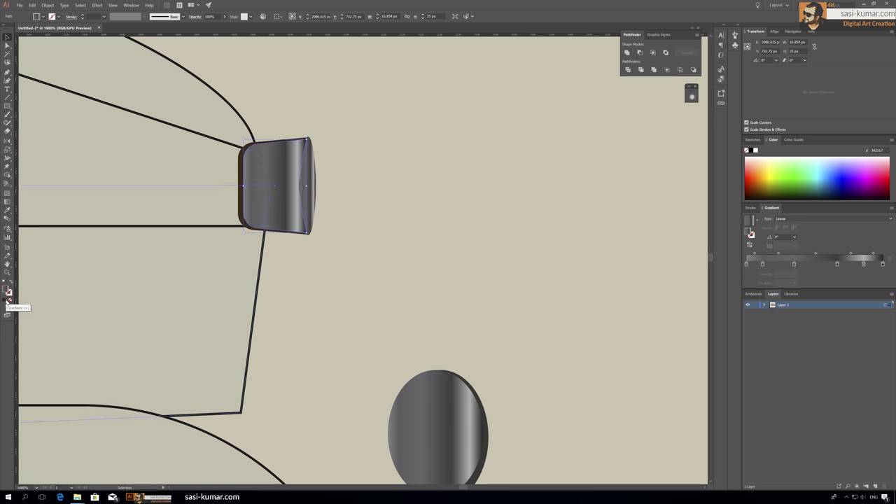
left_click(822, 264)
double_click(824, 263)
left_click_drag(854, 254, 875, 253)
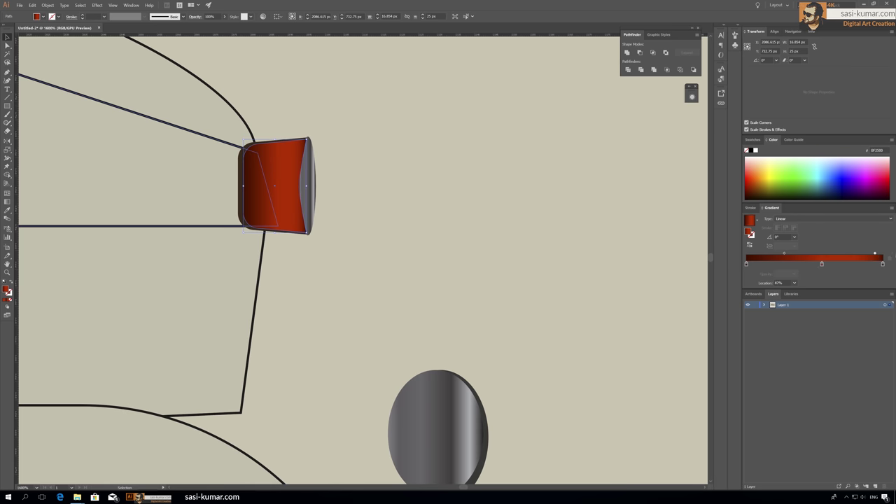
double_click(822, 263)
left_click_drag(812, 335, 806, 335)
key("Escape")
left_click(303, 91)
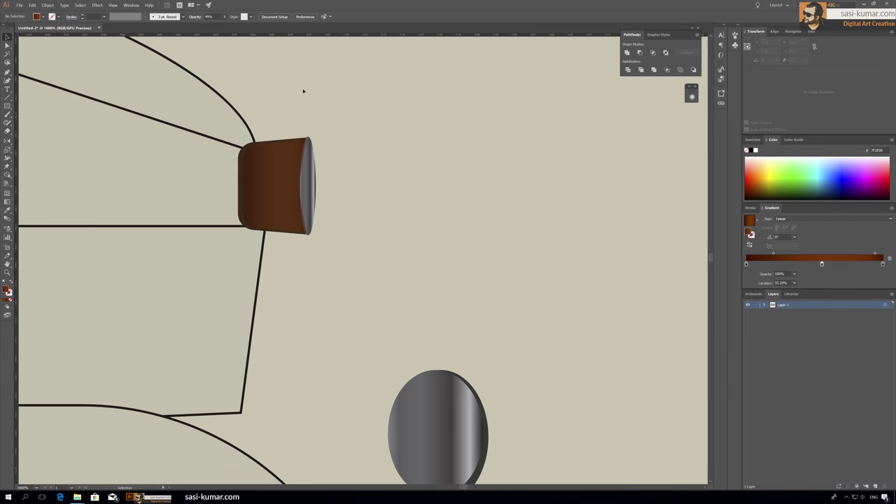
Add a white crescent highlight on the rim with a tapered width profile
scroll(322, 175, "down", 5)
scroll(336, 218, "up", 5)
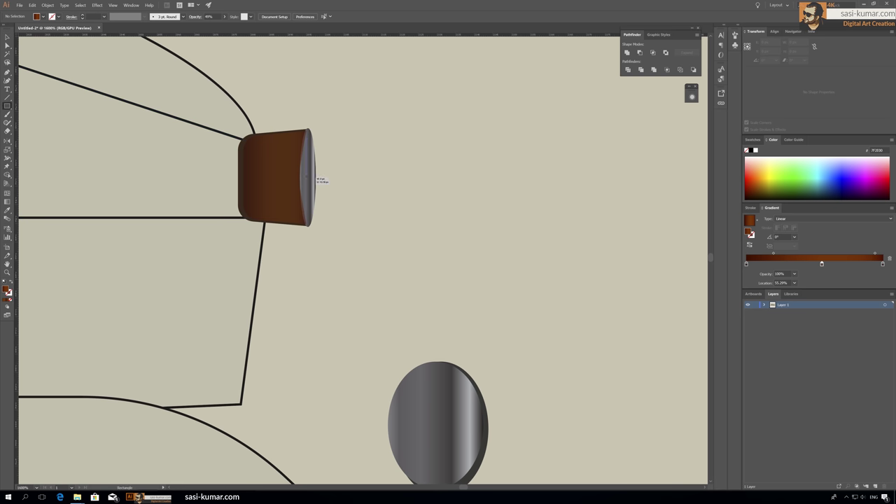
key("p")
left_click(306, 225)
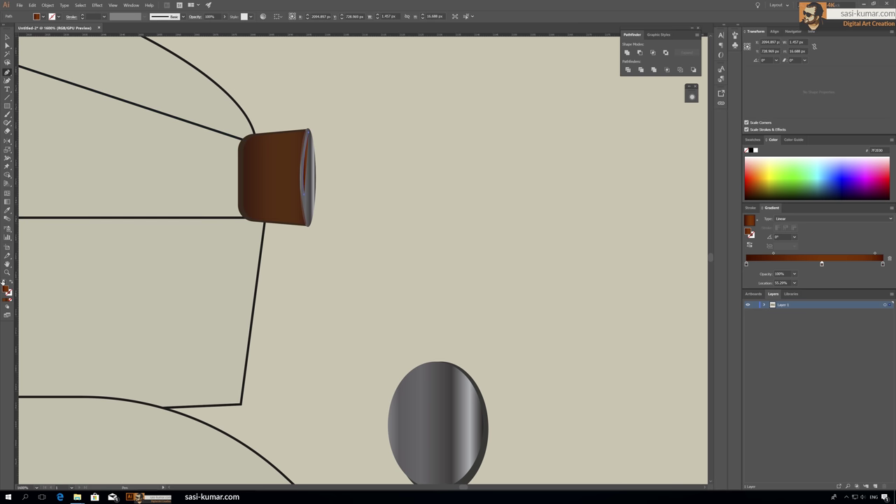
key("shift+x")
left_click(144, 16)
left_click(126, 28)
left_click(127, 21)
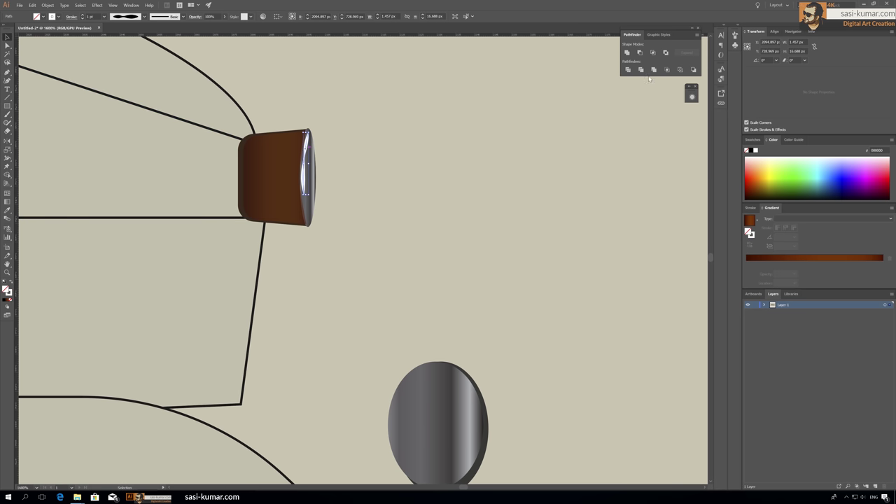
left_click(428, 172)
scroll(443, 167, "down", 5)
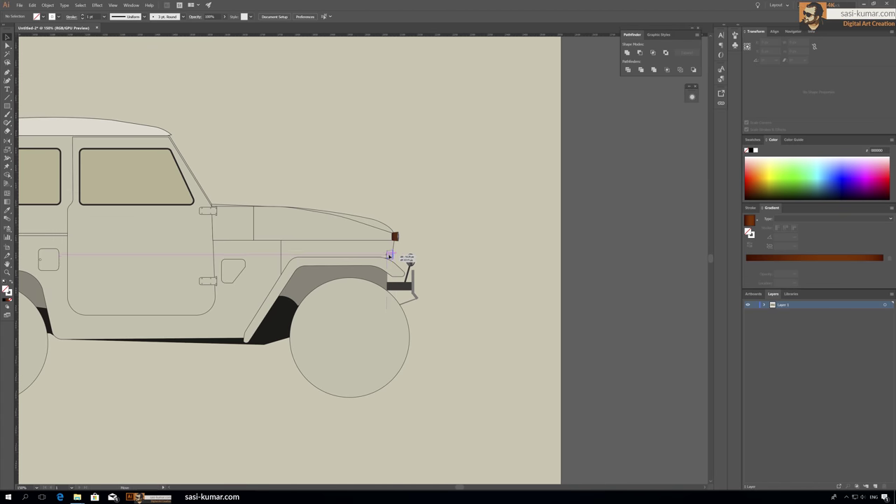
scroll(444, 226, "up", 2)
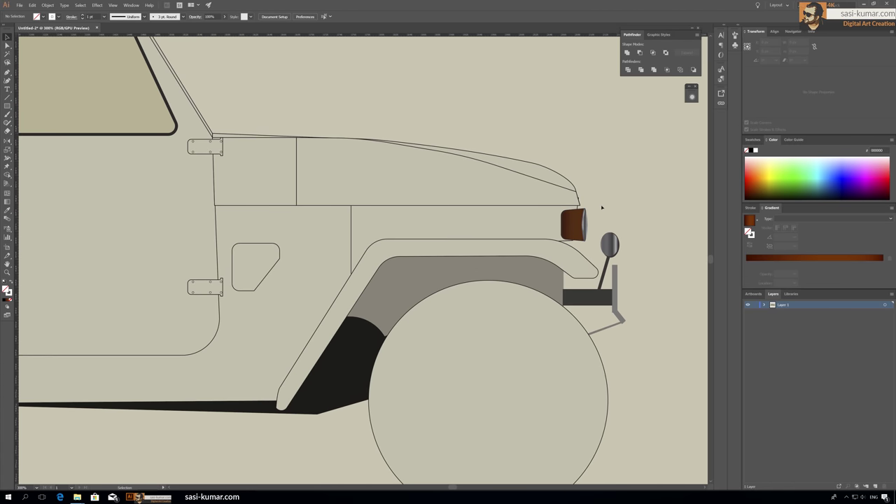
Widen the lower door hinge's right flange by moving its anchor points
key("ctrl+1")
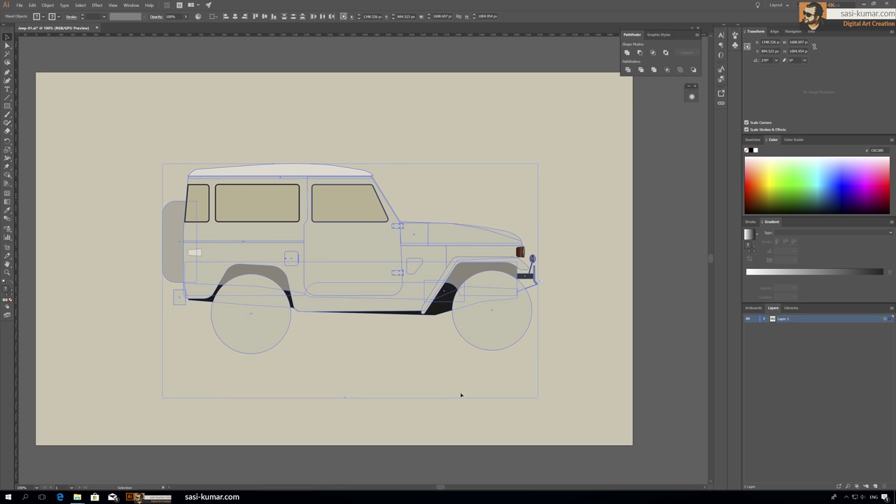
left_click(466, 96)
scroll(300, 341, "up", 5)
double_click(240, 250)
double_click(385, 262)
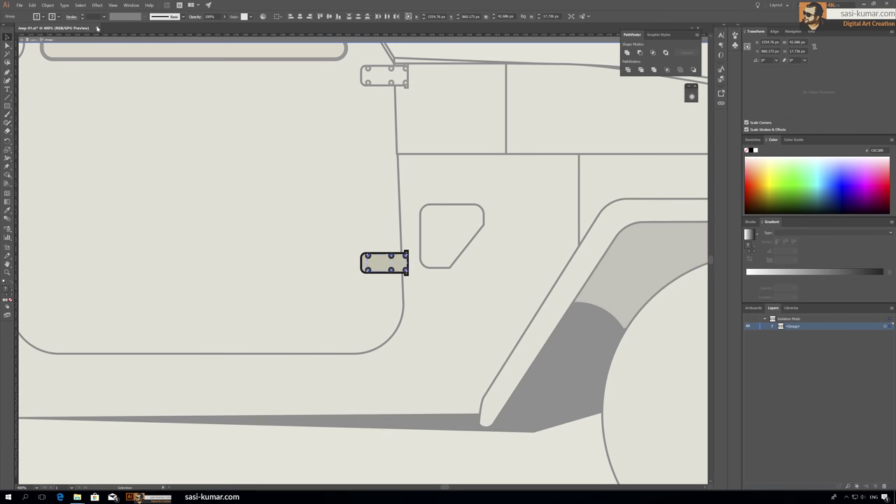
scroll(362, 260, "up", 3)
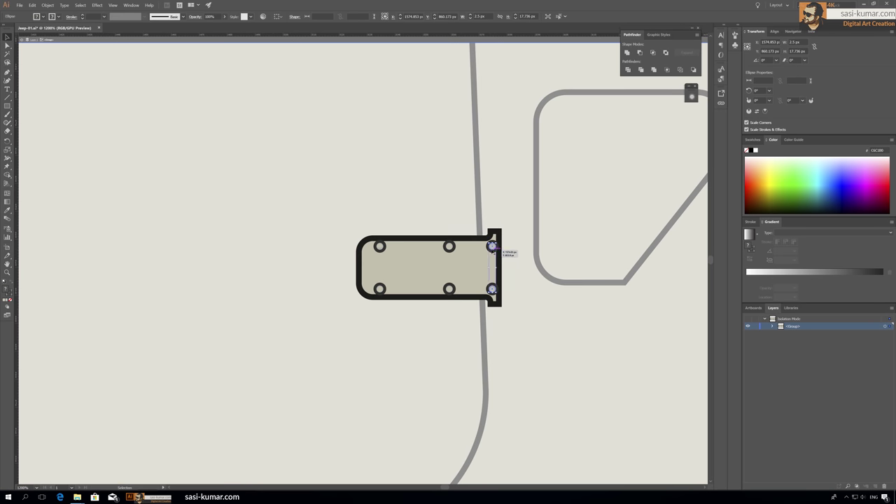
double_click(489, 246)
key("a")
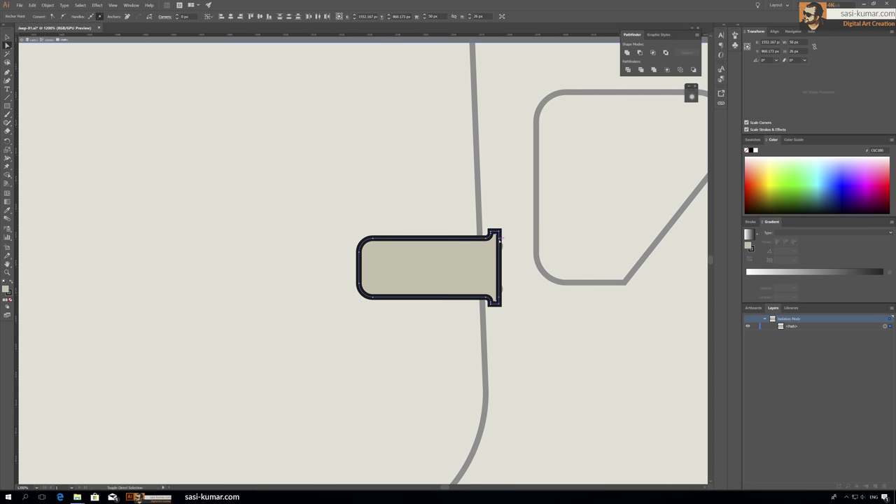
left_click_drag(501, 266, 515, 266)
left_click(8, 37)
double_click(410, 171)
key("ctrl+0")
key("ctrl+plus")
key("ctrl+plus")
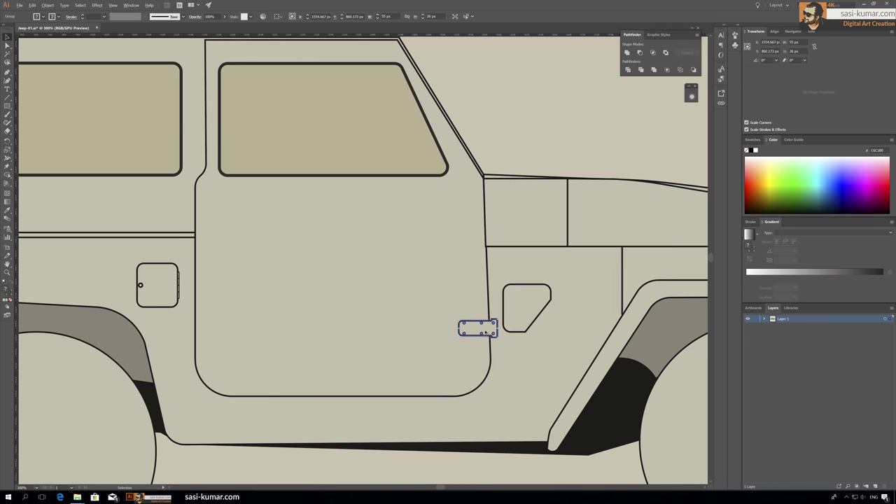
key("ctrl+plus")
key("ctrl+0")
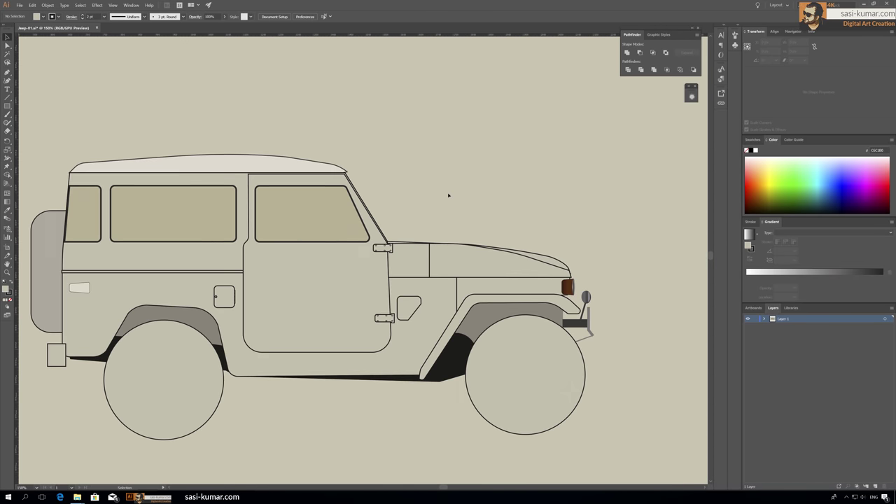
Copy the amber lamp gradient onto the rear side lamp
left_click(97, 256)
key("period")
left_click(160, 81)
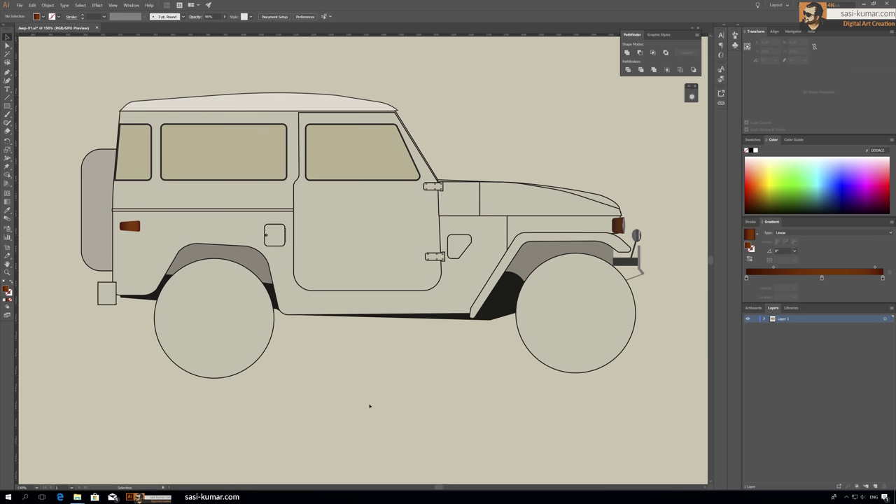
Draw a thin fender bar with light fill, black outline and rounded top corners
key("ctrl+plus")
key("ctrl+plus")
left_click_drag(329, 183, 381, 196)
key("ctrl+plus")
key("ctrl+plus")
key("ctrl+plus")
key("i")
left_click(268, 166)
key("a")
mouse_move(457, 225)
left_mouse_down()
mouse_move(412, 243)
mouse_move(413, 234)
mouse_move(425, 373)
left_mouse_up()
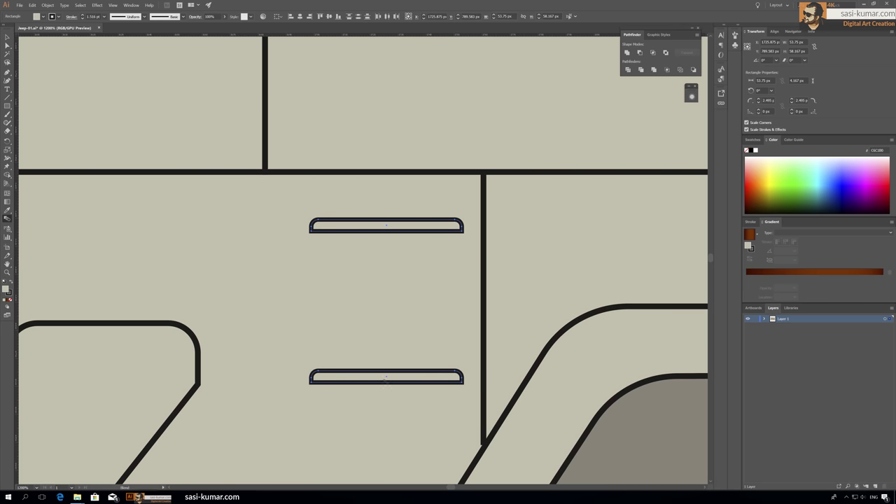
Blend the two fender bars into a row of vent slats
key("ctrl+alt+b")
left_click(418, 116)
key("ctrl+1")
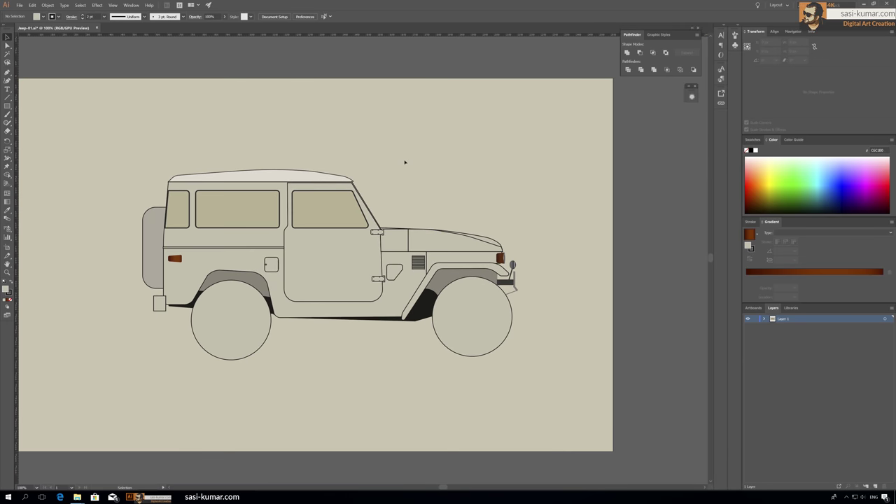
key("ctrl+plus")
key("ctrl+plus")
Duplicate the vent, rotate the copy 90 degrees and place it on the hood
left_click(352, 300)
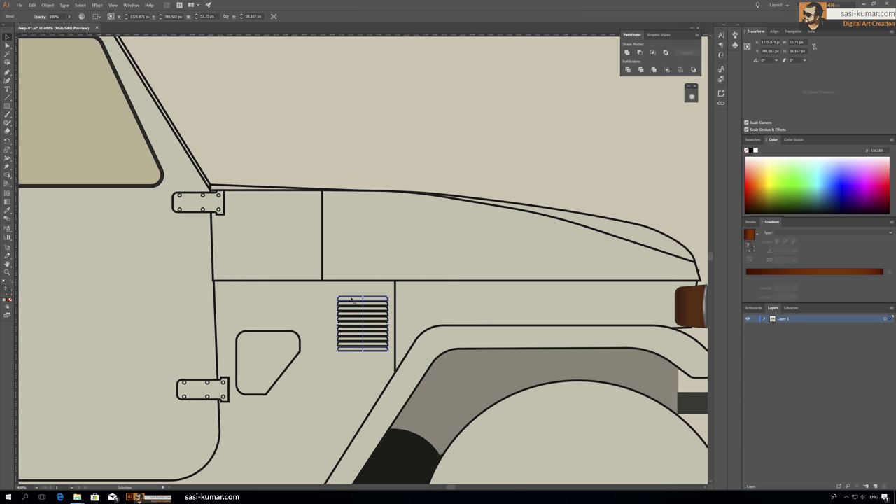
key("r")
key("Return")
mouse_move(352, 301)
left_mouse_down()
mouse_move(378, 203)
mouse_move(380, 124)
mouse_move(387, 204)
mouse_move(401, 205)
left_mouse_up()
key("Return")
key("v")
left_click(408, 140)
key("ctrl+minus")
key("ctrl+minus")
key("ctrl+minus")
key("ctrl+minus")
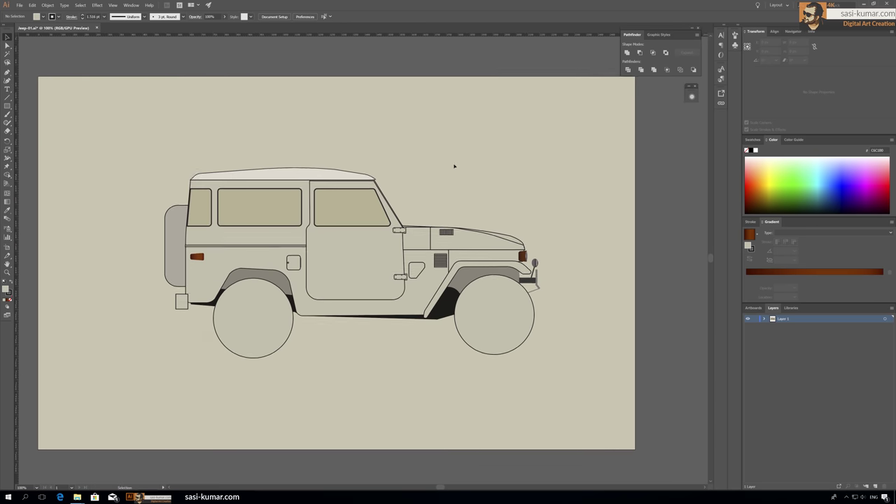
Draw a thin rail along the roof's base and set its stroke
scroll(250, 176, "up", 2)
left_click(310, 155)
left_click_drag(553, 174, 553, 174)
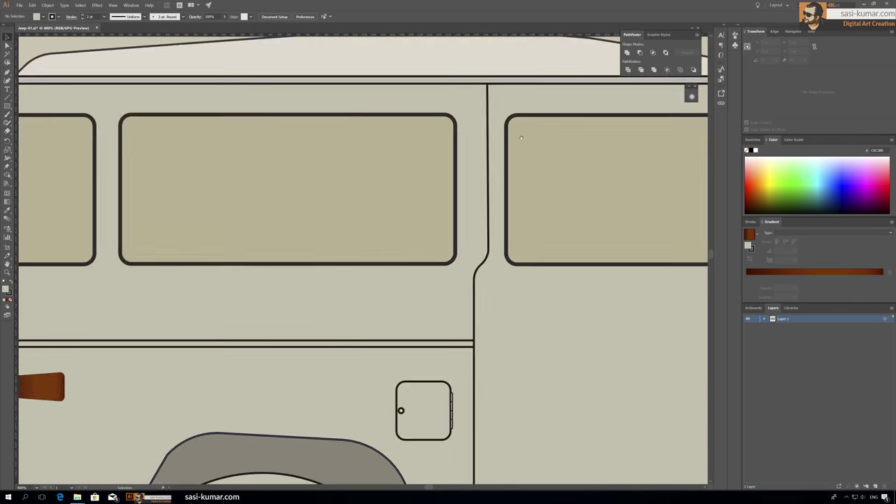
scroll(553, 174, "up", 2)
left_click(550, 175)
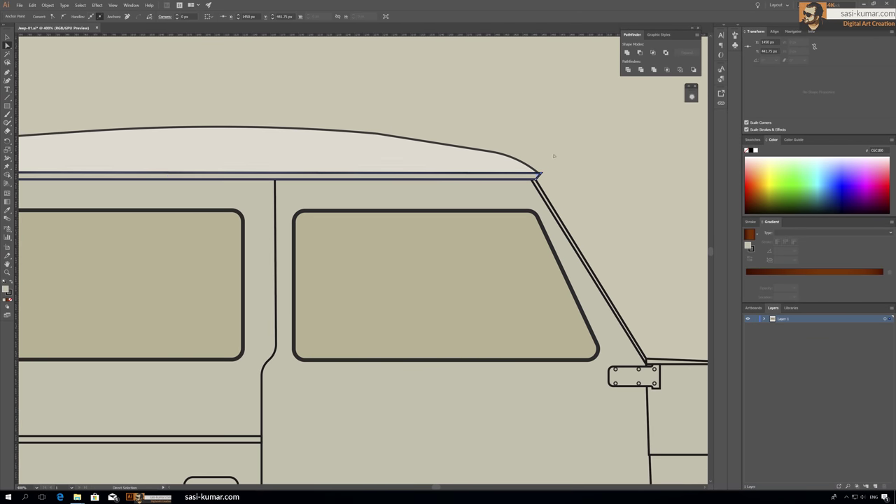
scroll(350, 182, "left", 5)
left_click(90, 199)
left_click(89, 198, "alt")
scroll(420, 210, "right", 4)
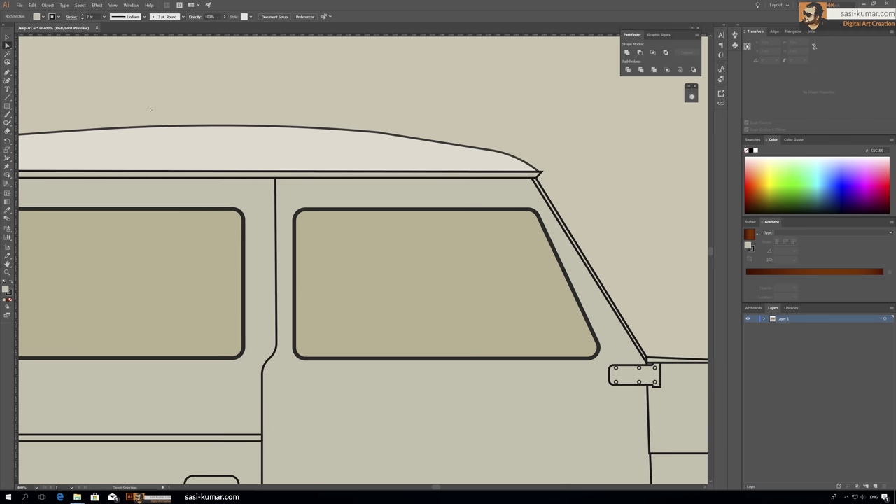
scroll(550, 165, "up", 2)
left_click(753, 222)
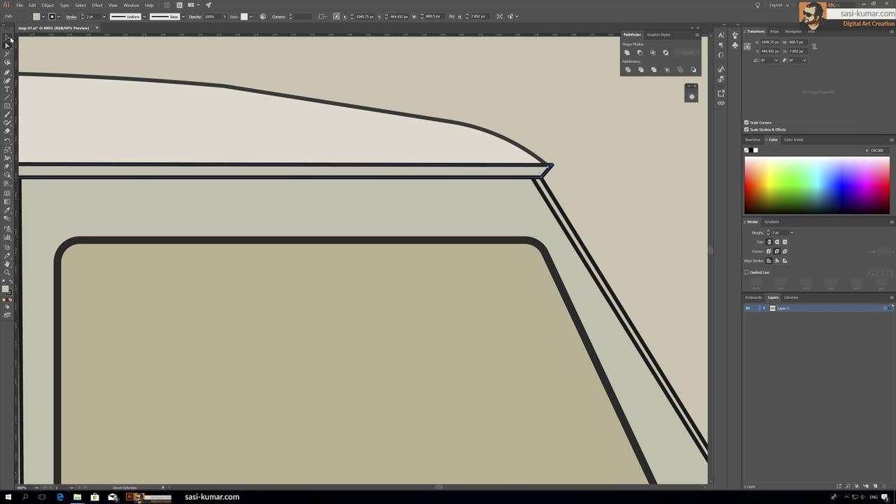
key("v")
key("ctrl+shift+a")
key("ctrl+1")
Draw a thin trim bar across the door below the windows
key("ctrl+equal")
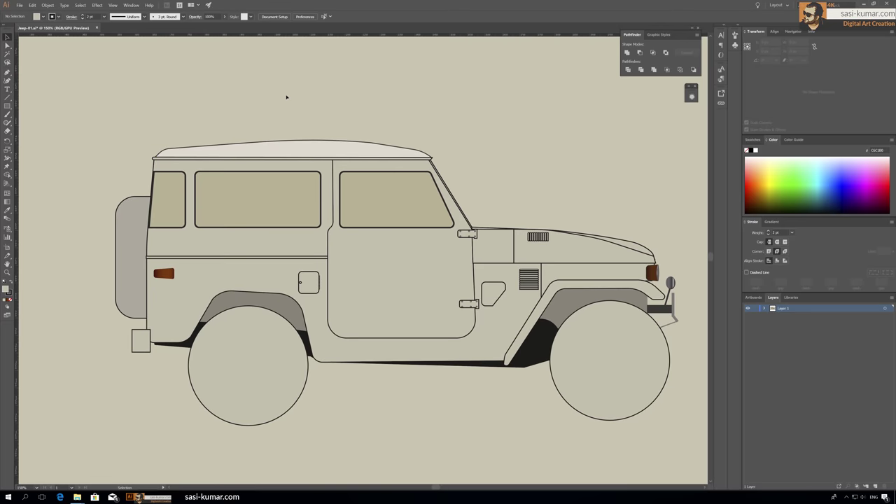
key("ctrl+equal")
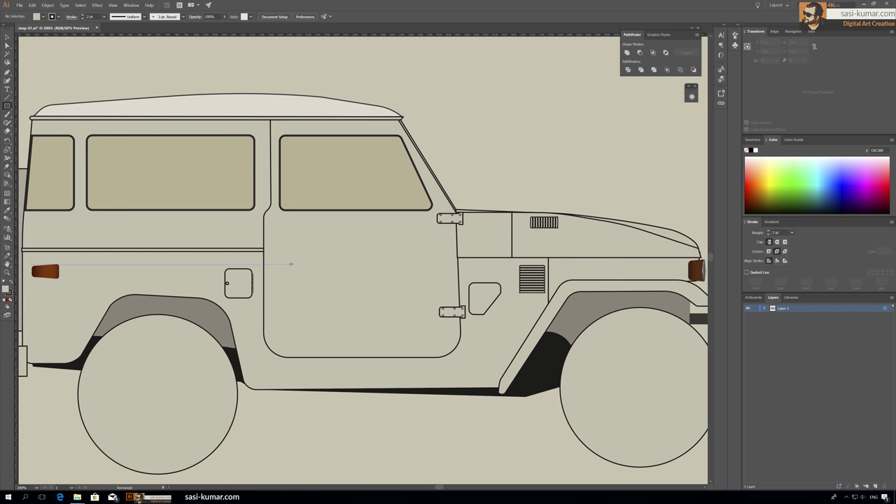
left_click_drag(439, 258, 451, 254)
Apply a gradient fill to the door trim bar and remove its dark stop
key("i")
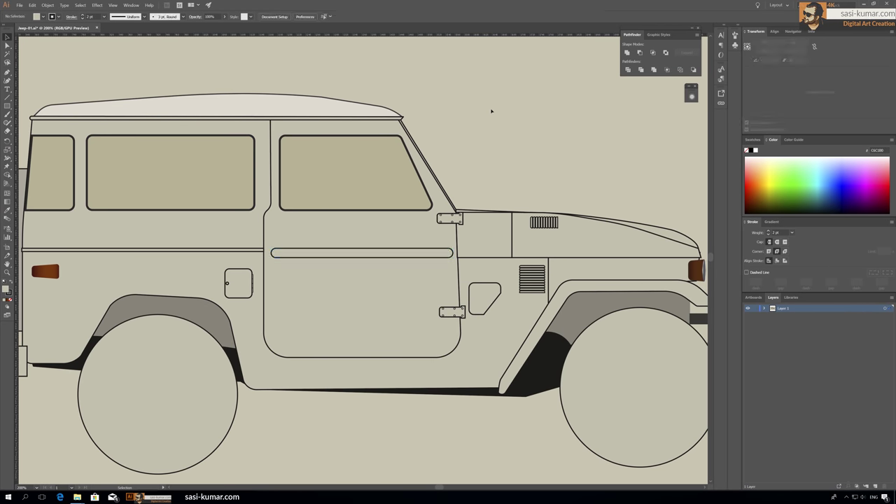
key("ctrl+equal")
double_click(6, 289)
key("Escape")
key("period")
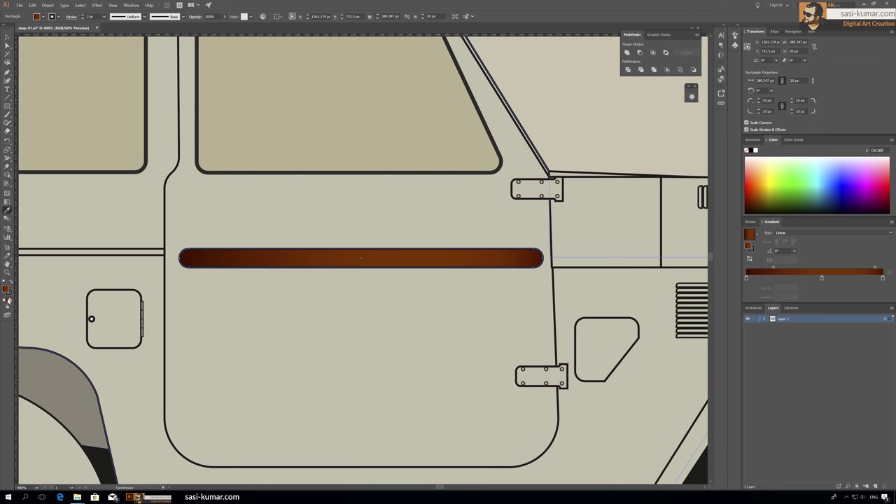
left_click_drag(747, 279, 865, 343)
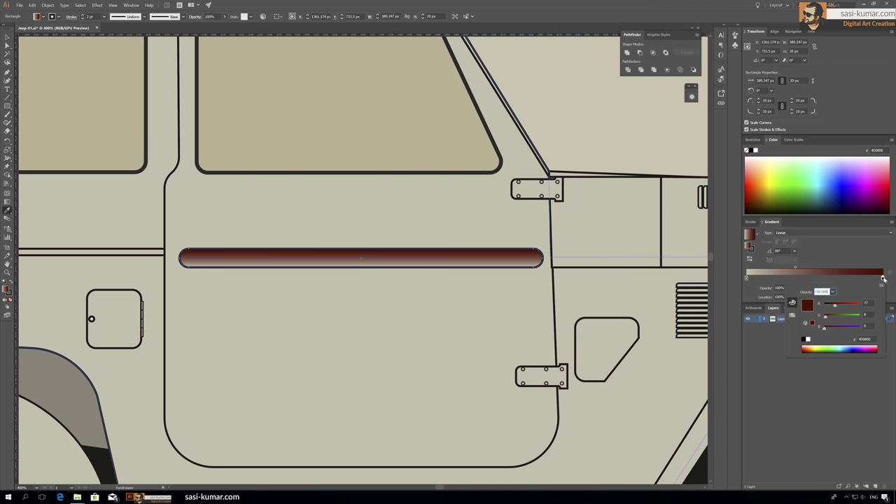
Recolour the bar's gradient stops and add stops at 28.55%, 38.71%, 73.22% and 17.55%
double_click(747, 278)
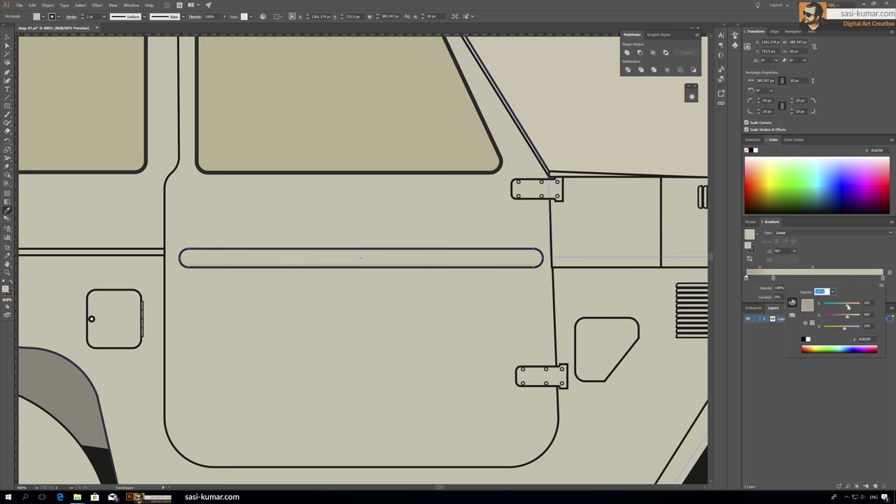
left_click(838, 317)
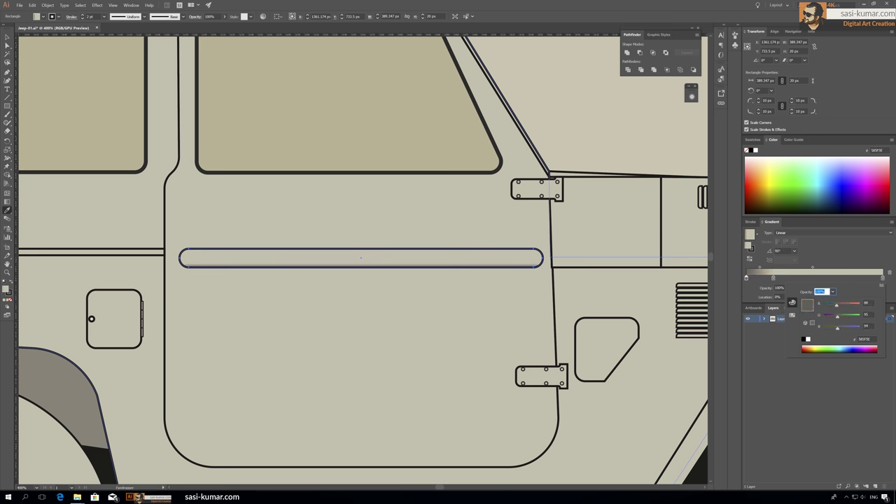
left_click(784, 278)
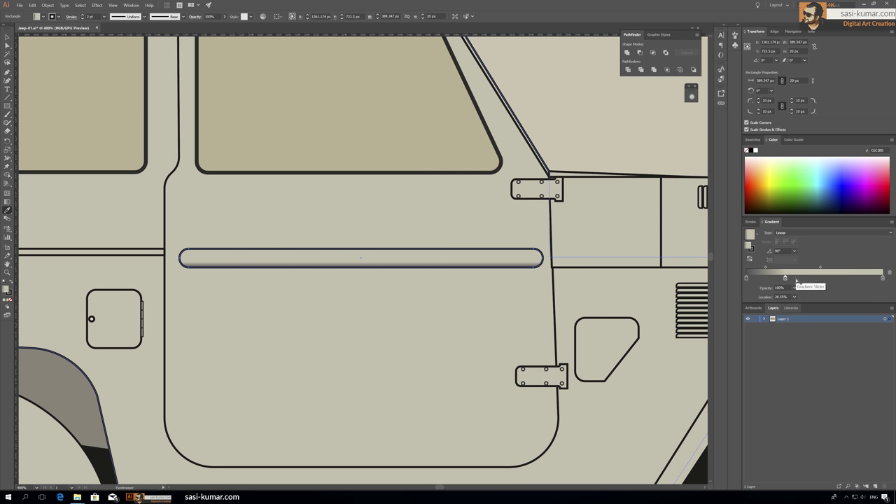
double_click(799, 277)
left_click(847, 278)
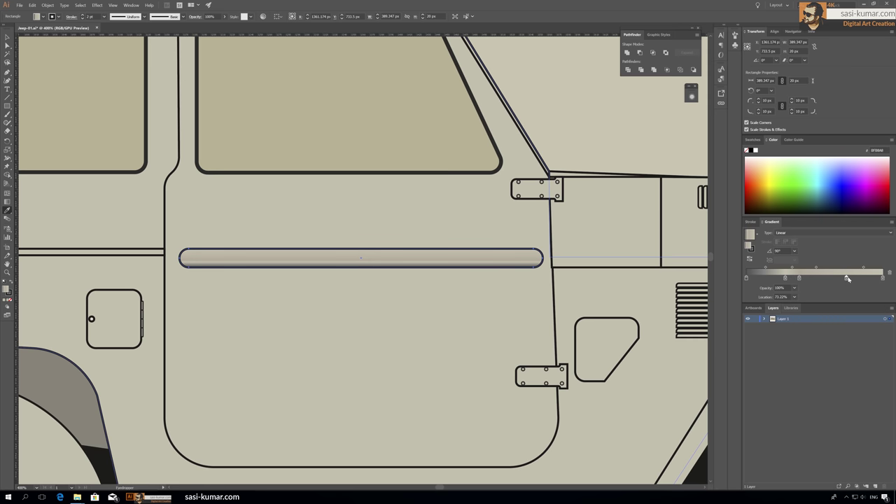
double_click(883, 278)
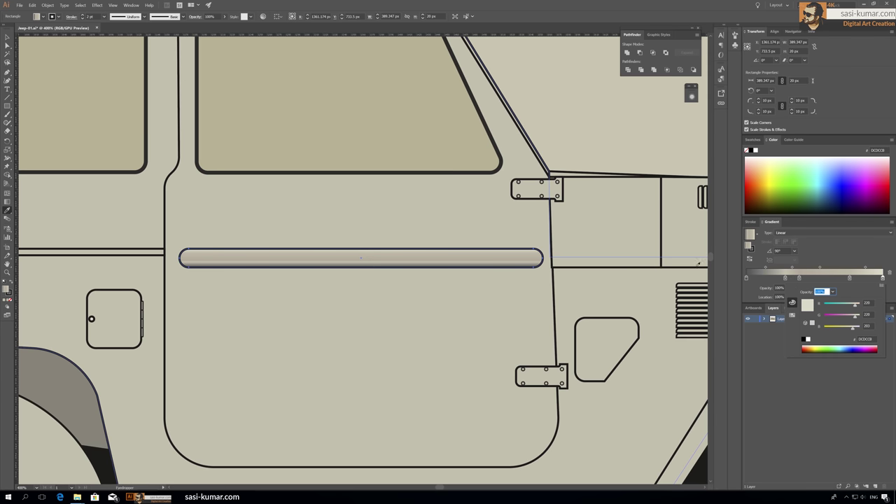
left_click(771, 278)
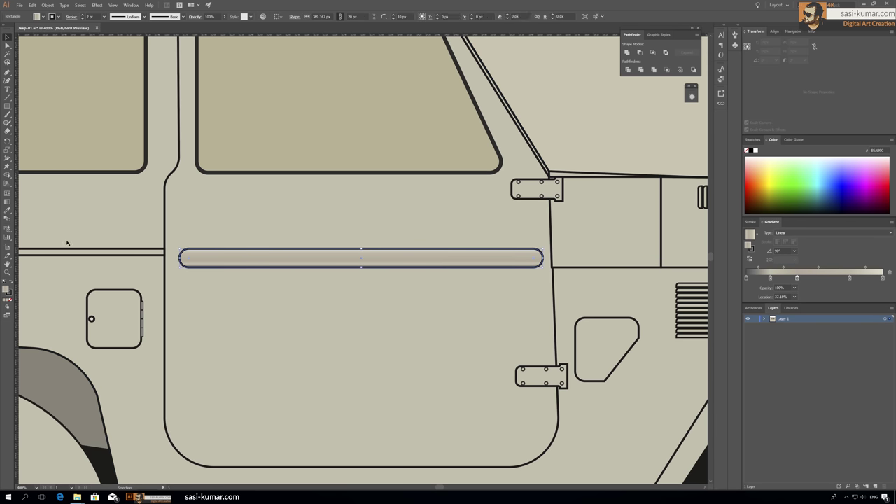
Deselect the finished trim strip, zoom back onto the jeep, and select the door outline
left_click(563, 136)
key("ctrl+0")
key("ctrl+plus")
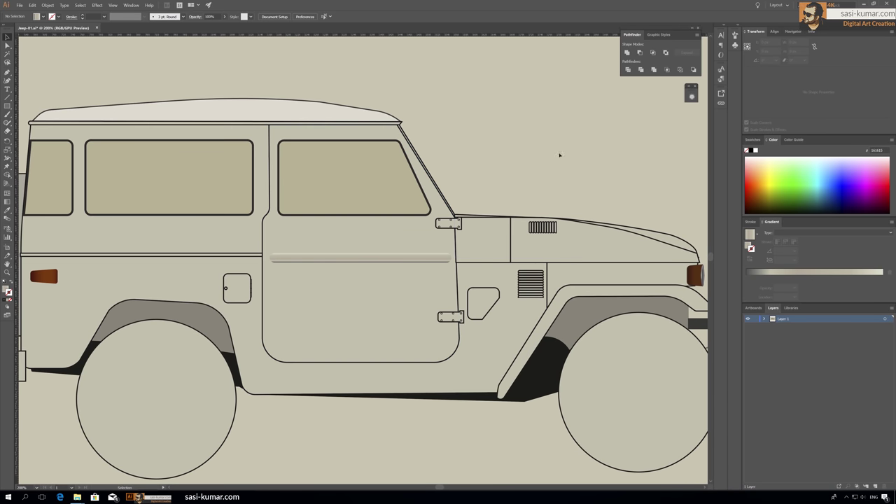
left_click(332, 316)
key("m")
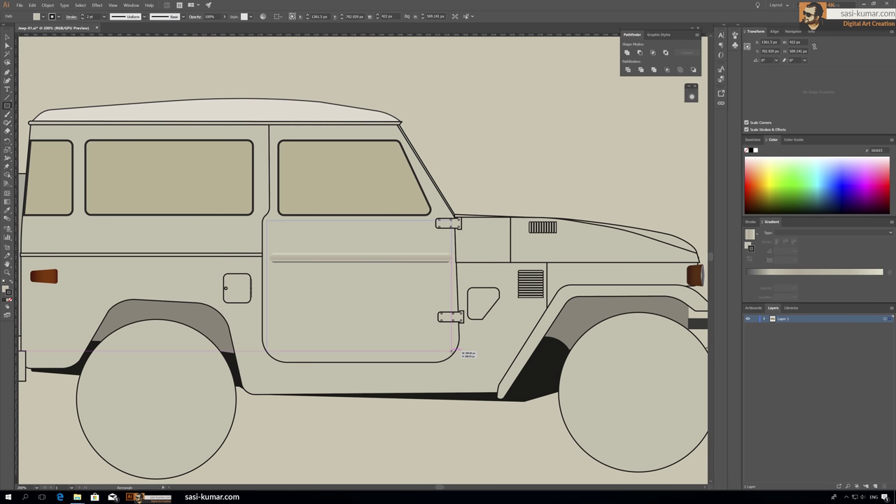
Draw a rectangle over the door, round its bottom corners and lower its top edge
left_click_drag(455, 363, 455, 362)
key("a")
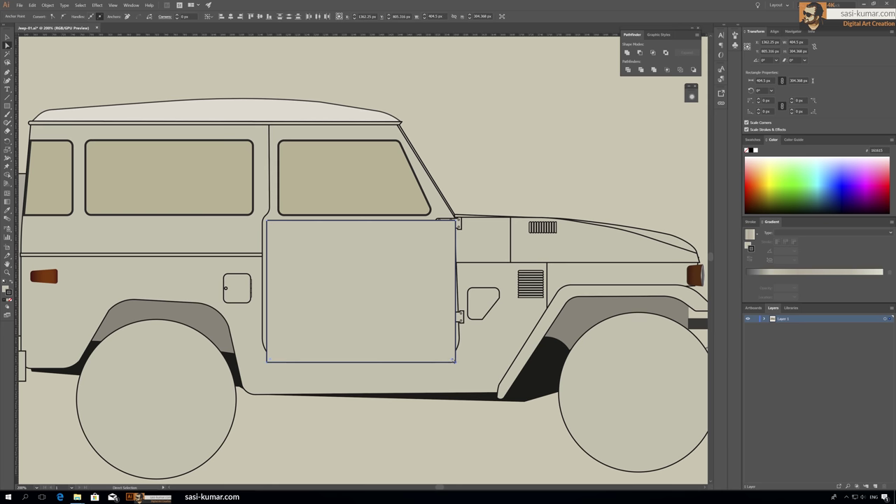
left_click_drag(330, 252, 330, 240)
double_click(400, 276)
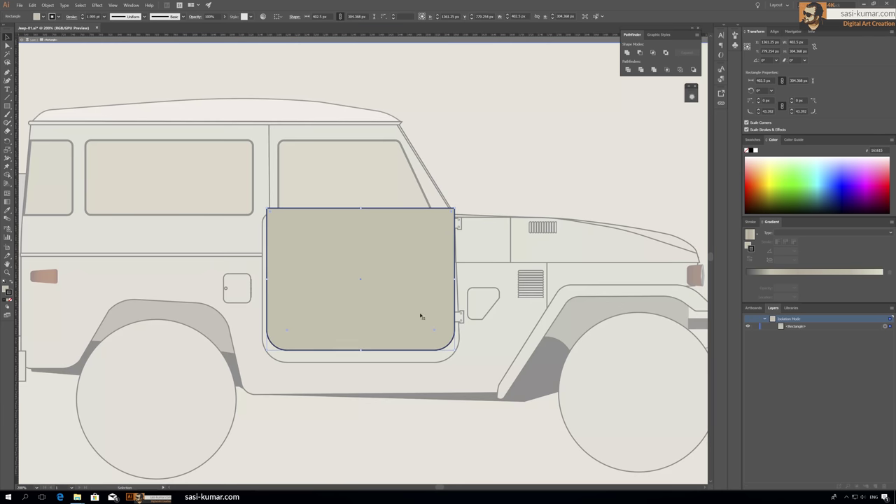
left_click_drag(361, 209, 361, 220)
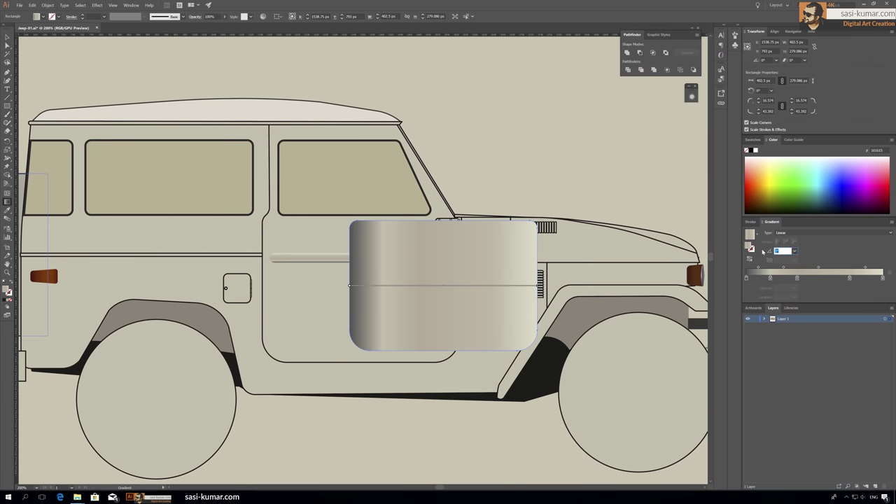
Set the door gradient to 90° and shift, lighten and rearrange its colour stops
type("90")
key("Return")
left_click_drag(746, 278, 755, 278)
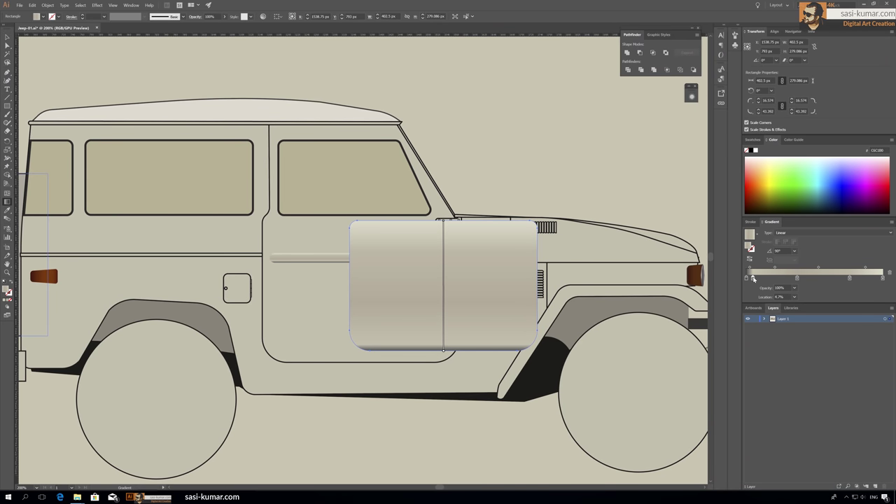
double_click(882, 279)
left_click_drag(854, 279, 795, 279)
Move the gradient rectangle into the door frame, stretch it, and undo an accidental move
left_click_drag(395, 249, 311, 254)
double_click(315, 256)
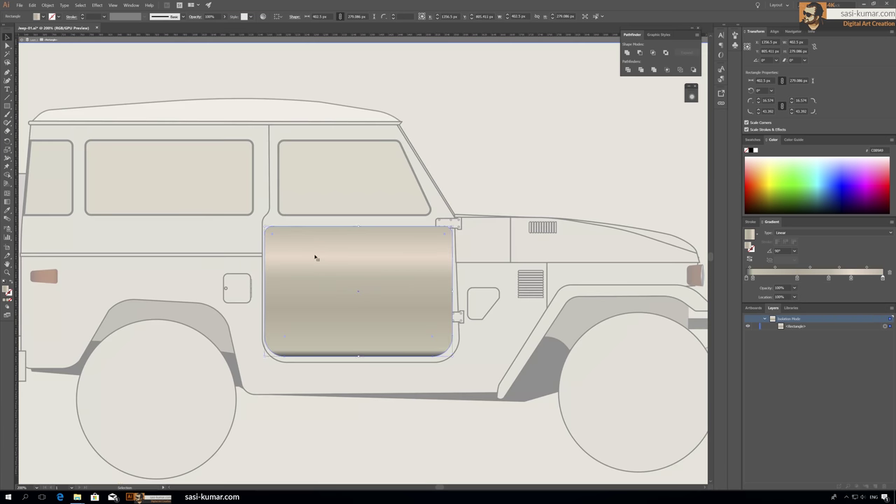
left_click_drag(276, 227, 275, 217)
key("Escape")
key("v")
left_click_drag(406, 296, 351, 393)
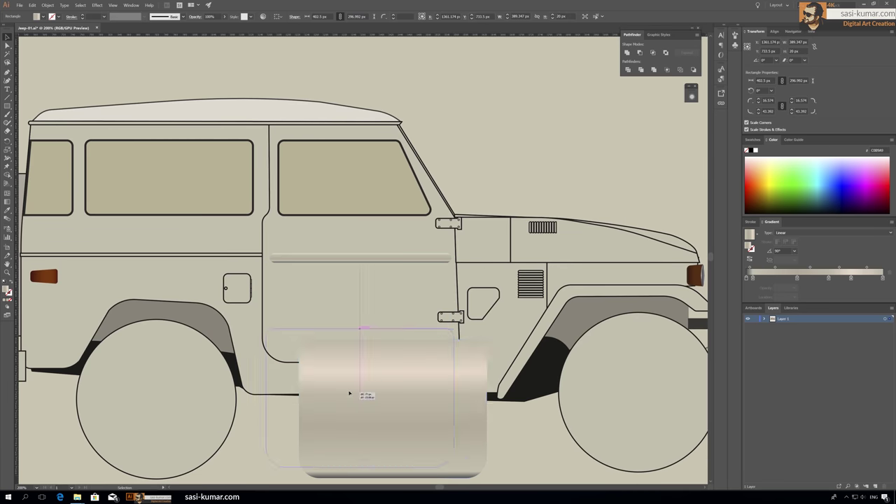
right_click(452, 315)
left_click(473, 318)
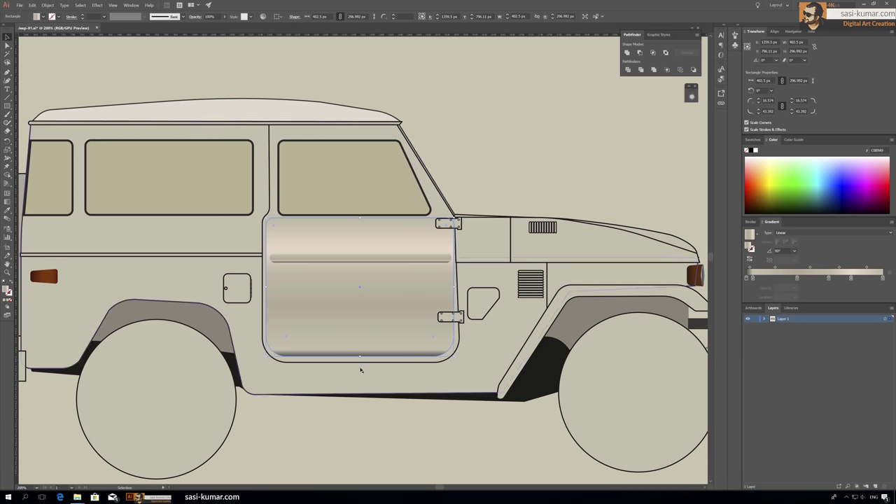
Extend the door panel's right edge in isolation mode, then check the whole jeep
double_click(448, 297)
left_click_drag(448, 359, 454, 359)
double_click(477, 376)
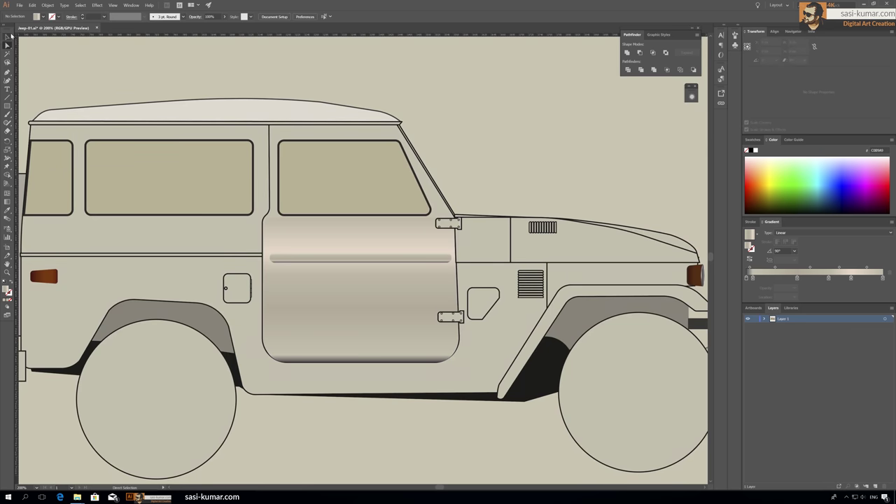
left_click(359, 359)
scroll(357, 373, "up", 3)
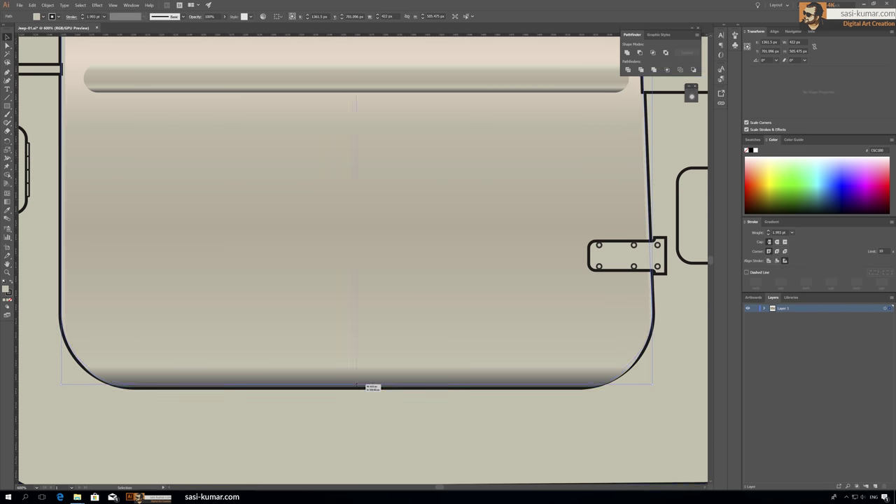
key("ctrl+minus")
key("ctrl+minus")
key("ctrl+minus")
left_click(521, 144)
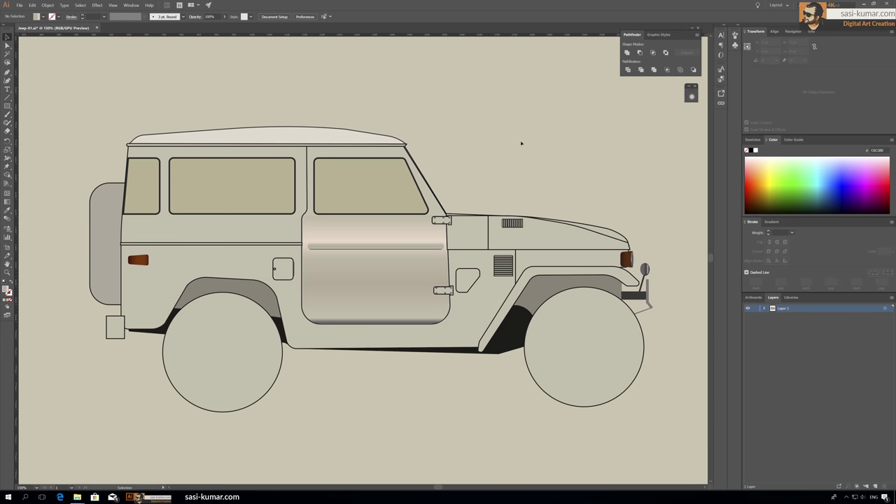
Copy the door's metallic gradient onto the main body path with the Eyedropper
key("ctrl+minus")
key("ctrl+minus")
key("ctrl+plus")
key("ctrl+plus")
key("ctrl+plus")
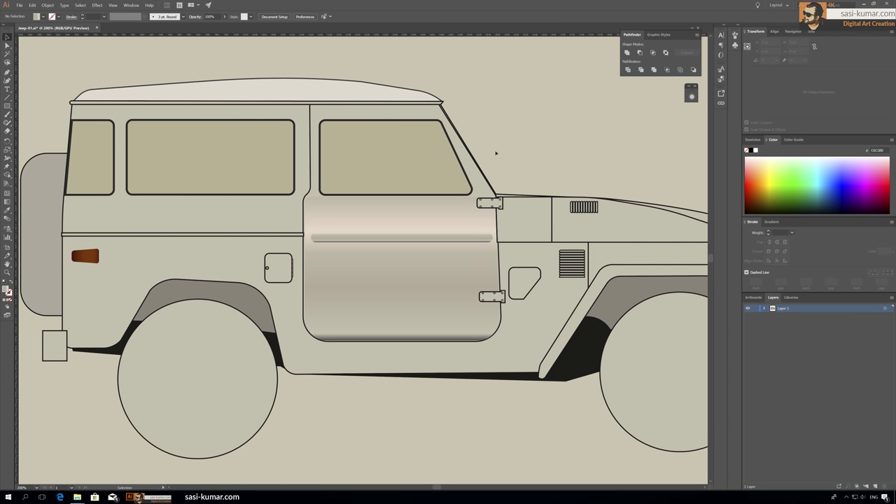
left_click(511, 371)
key("ctrl+minus")
key("i")
left_click(364, 245)
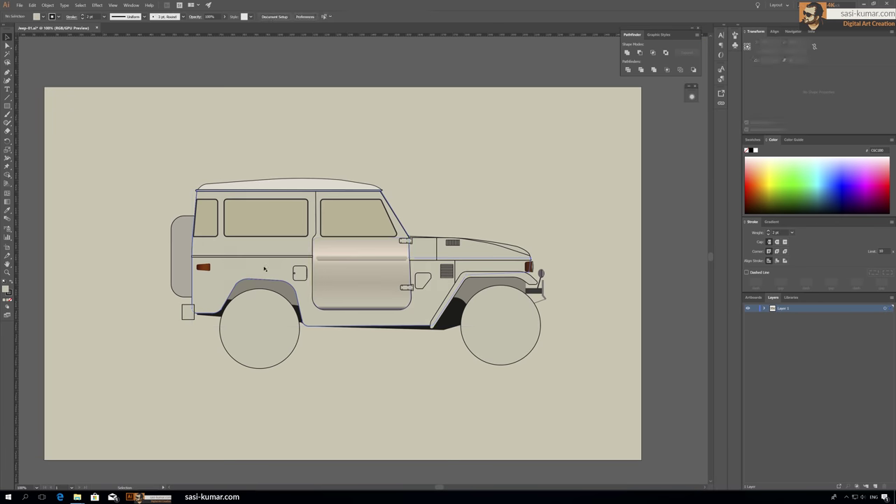
key("v")
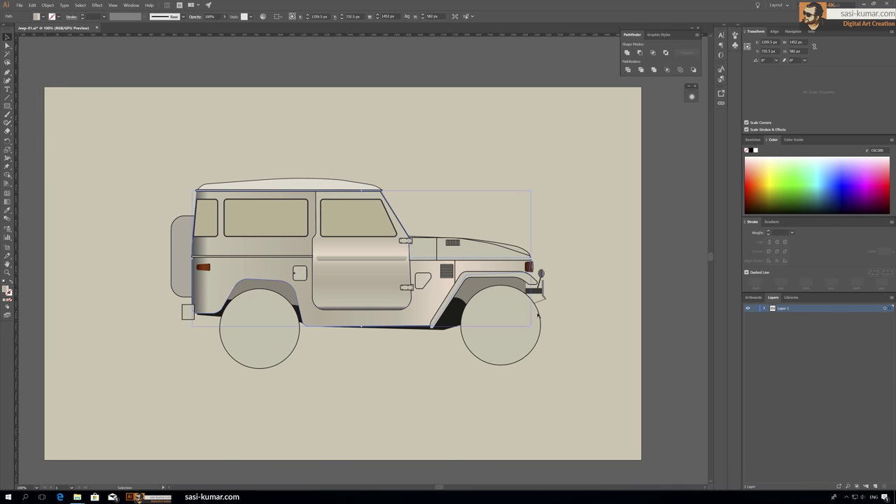
Redraw the body gradient vertically and slide its mid-tone stop to 52%
left_click(7, 301)
key("g")
left_click_drag(362, 326, 344, 219)
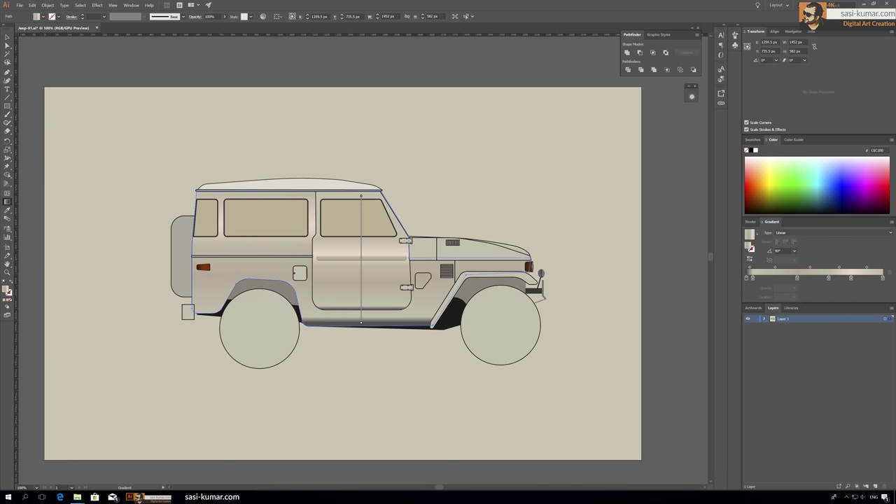
left_click_drag(793, 279, 817, 279)
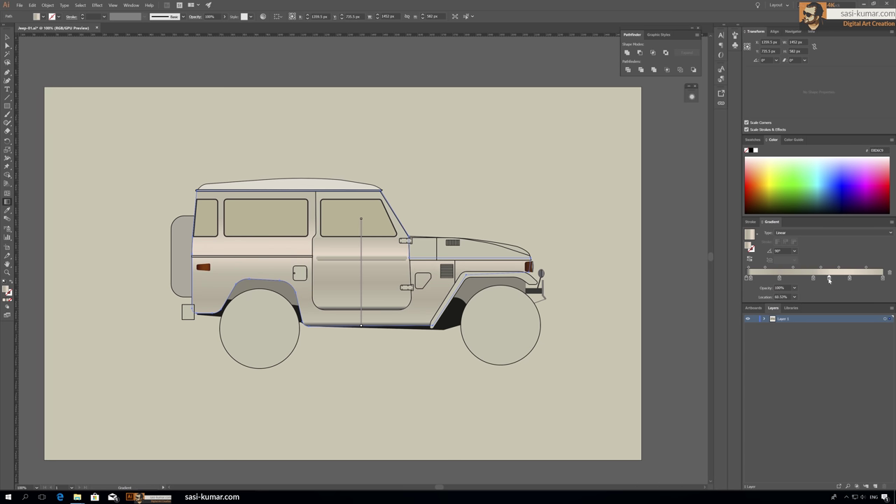
key("v")
left_click(507, 64)
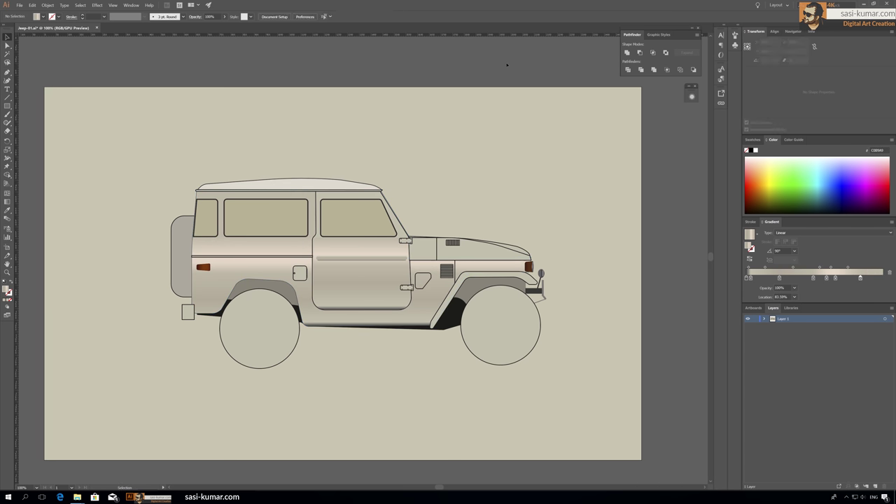
left_click(263, 257)
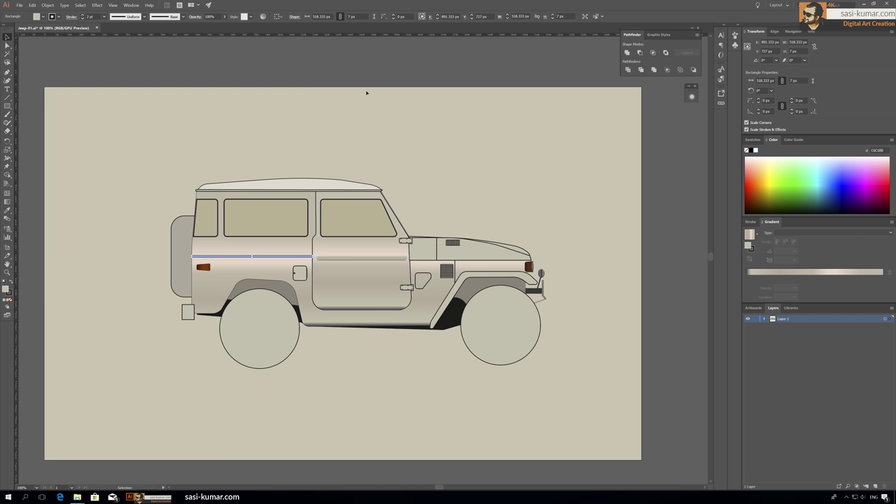
Make the rear trim strip's gradient run vertically and remove a stop to brighten it
key("ctrl+plus")
key("ctrl+plus")
key("ctrl+plus")
key("ctrl+plus")
key("g")
left_click_drag(362, 255, 361, 262)
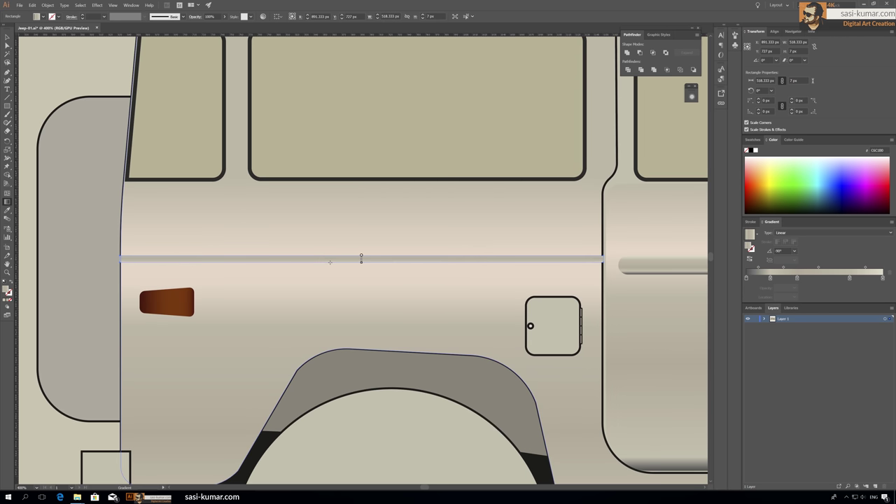
mouse_move(799, 279)
left_mouse_down()
mouse_move(771, 279)
mouse_move(808, 279)
left_mouse_up()
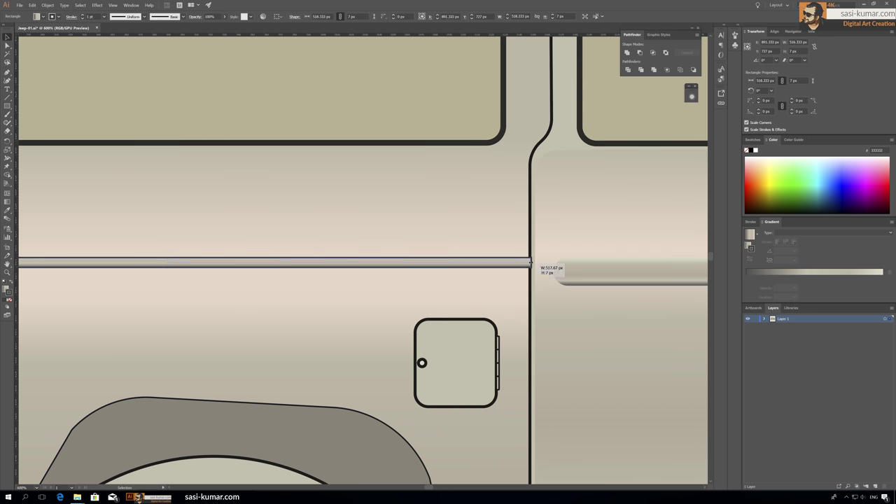
key("ctrl+0")
key("ctrl+equal")
key("ctrl+equal")
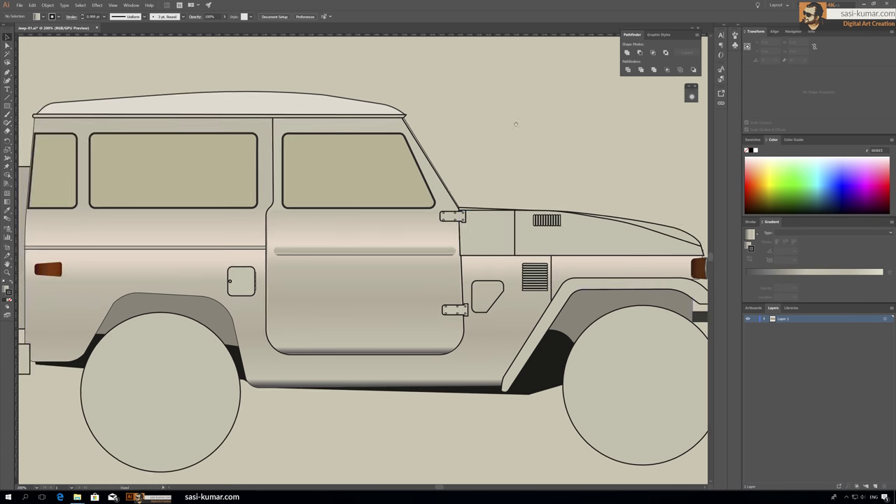
left_click(446, 245)
left_click(325, 270)
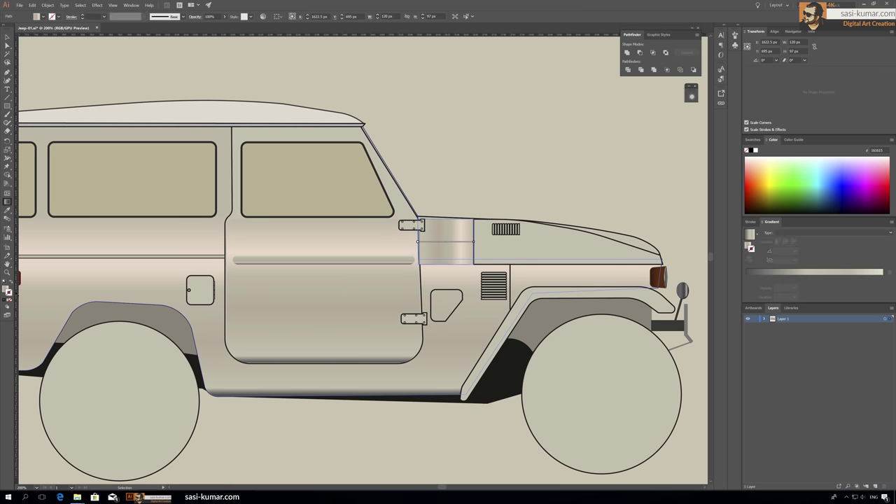
Give the small panel and hood vertical gradients, sliding stops to about 33% and 60%
left_click_drag(446, 263, 446, 219)
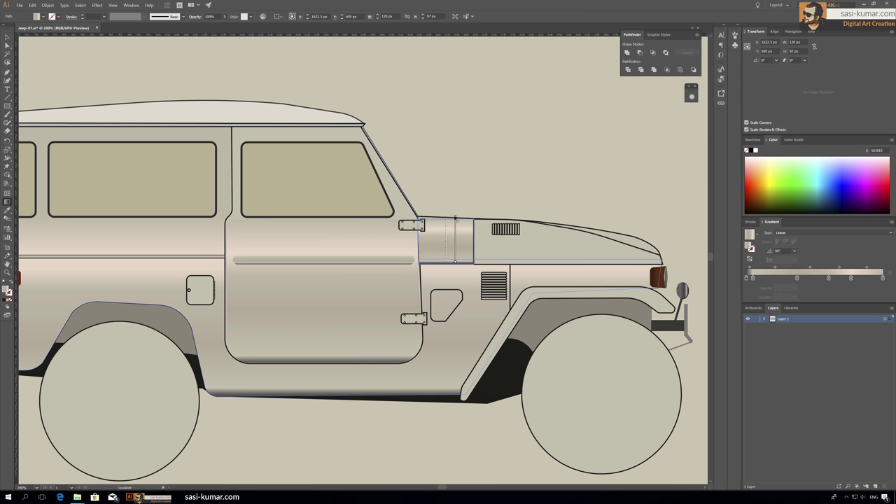
key("ctrl+shift+a")
left_click(528, 261)
left_click_drag(526, 256, 525, 220)
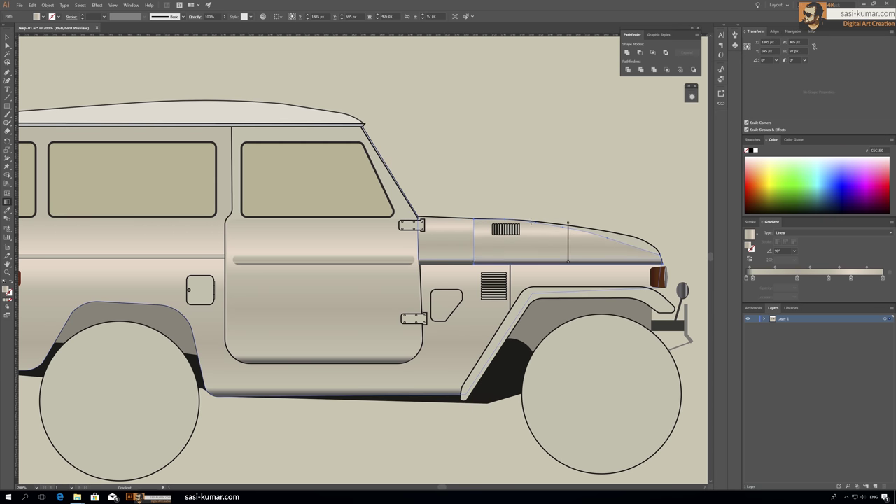
left_click_drag(775, 278, 792, 278)
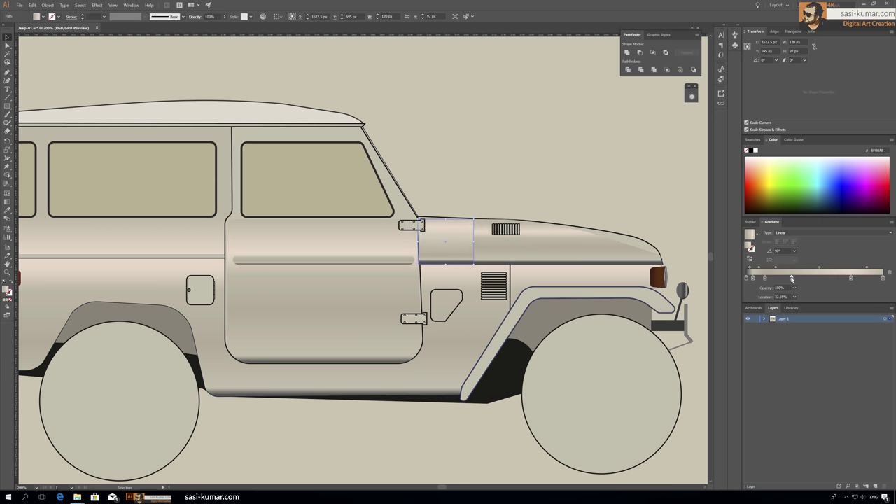
key("ctrl+z")
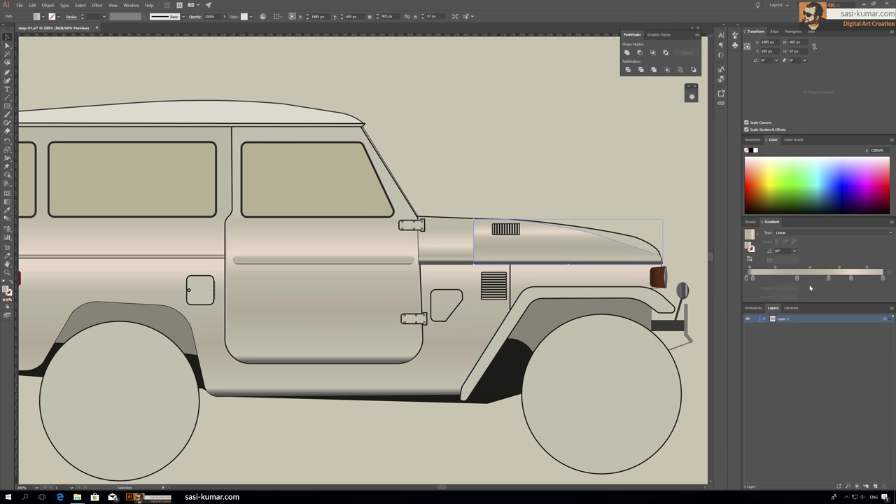
left_click_drag(769, 278, 828, 278)
Set the hood's outline colour to 333332
left_click(493, 134)
left_click(547, 242)
double_click(9, 294)
left_click(380, 153)
double_click(10, 293)
left_click(380, 153)
left_click(509, 154)
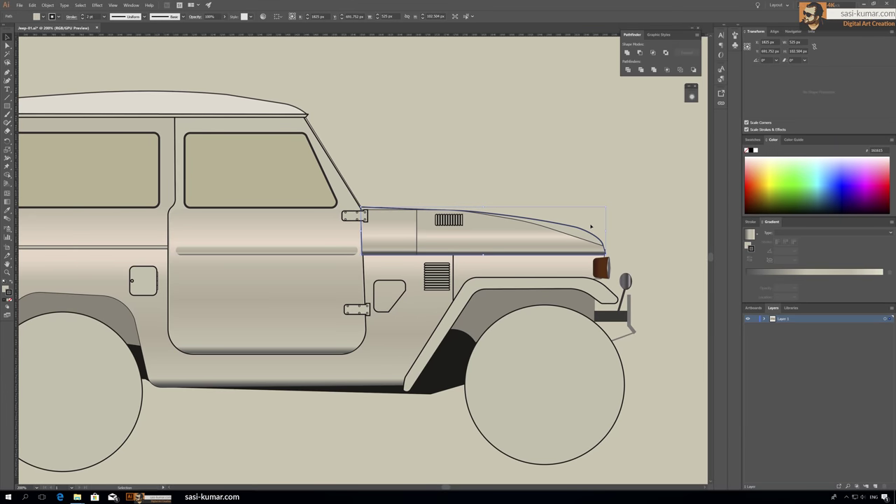
Angle the hood gradient along its curved top with the highlight stop near 65%
scroll(640, 272, "up", 1)
left_click(420, 210)
key("g")
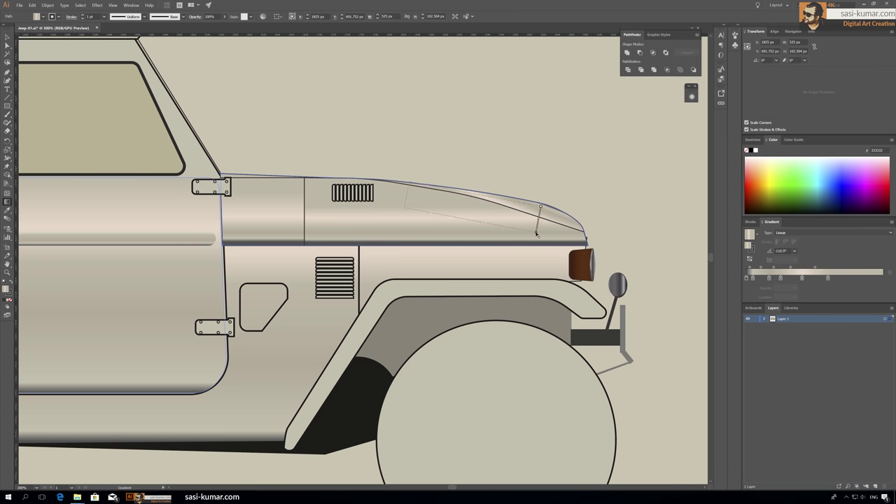
left_click_drag(414, 177, 418, 163)
left_click_drag(828, 278, 836, 280)
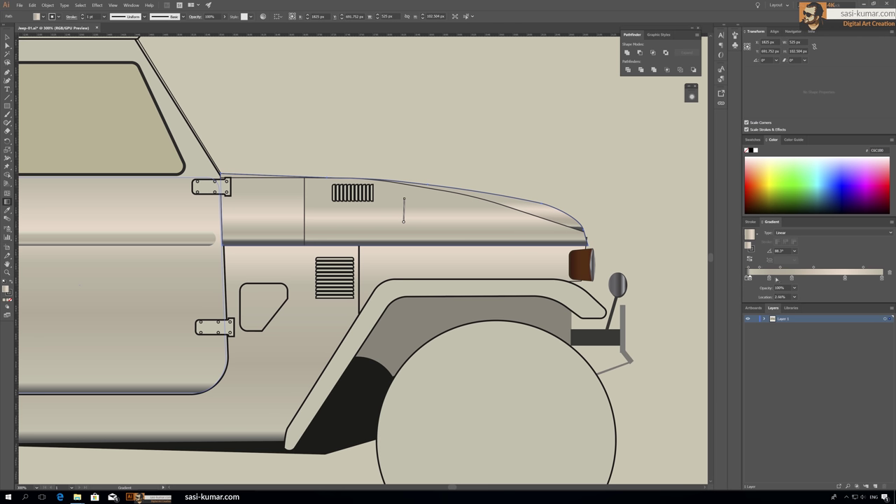
key("v")
left_click(258, 82)
key("ctrl+minus")
key("ctrl+minus")
key("ctrl+minus")
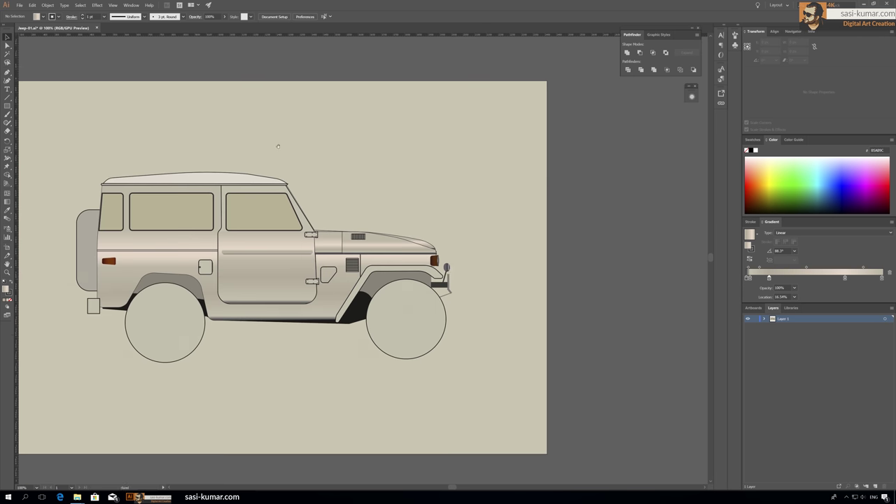
Isolate the jeep body path and adjust its two-stop highlight gradient
key("ctrl+minus")
key("ctrl+plus")
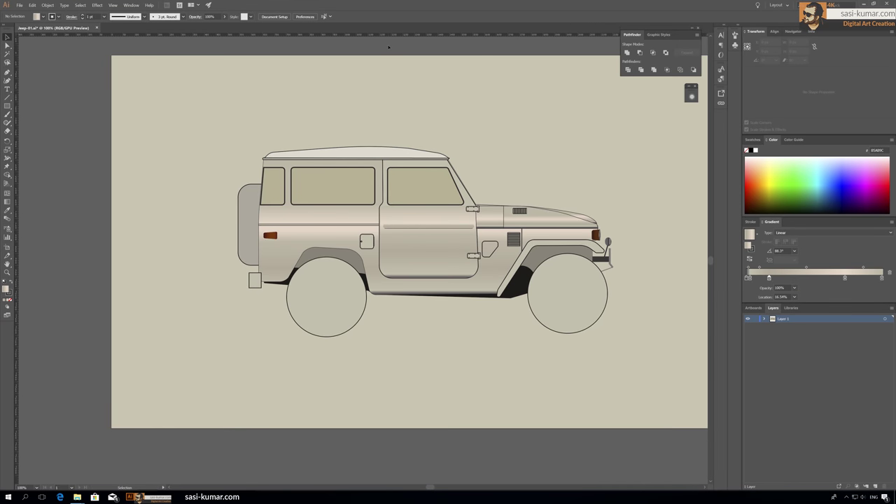
left_click_drag(428, 80, 355, 107)
double_click(206, 200)
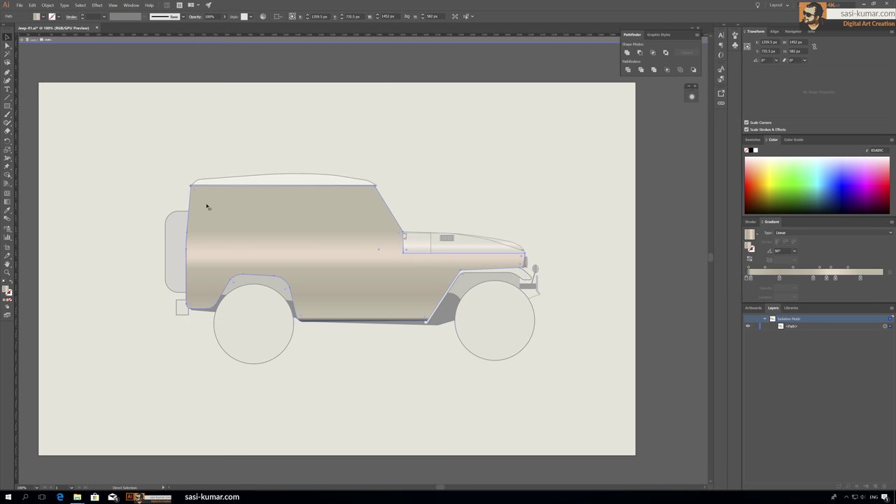
mouse_move(837, 278)
left_mouse_down()
mouse_move(826, 282)
mouse_move(849, 281)
left_mouse_up()
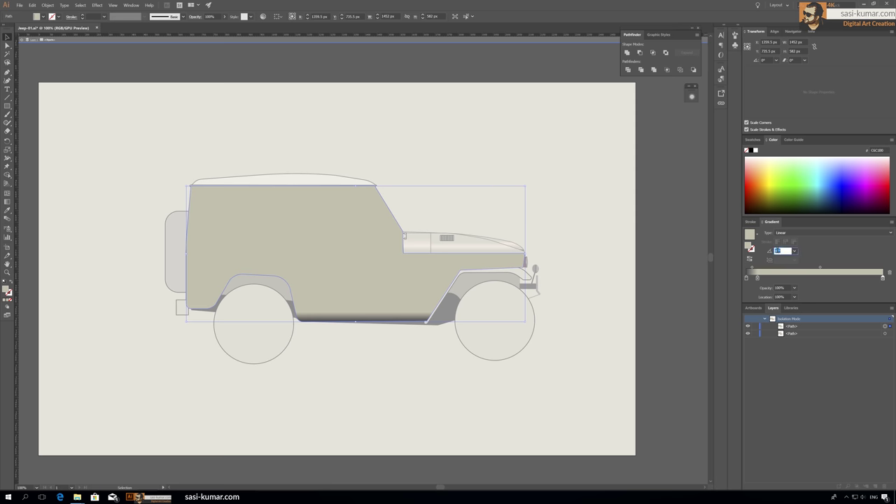
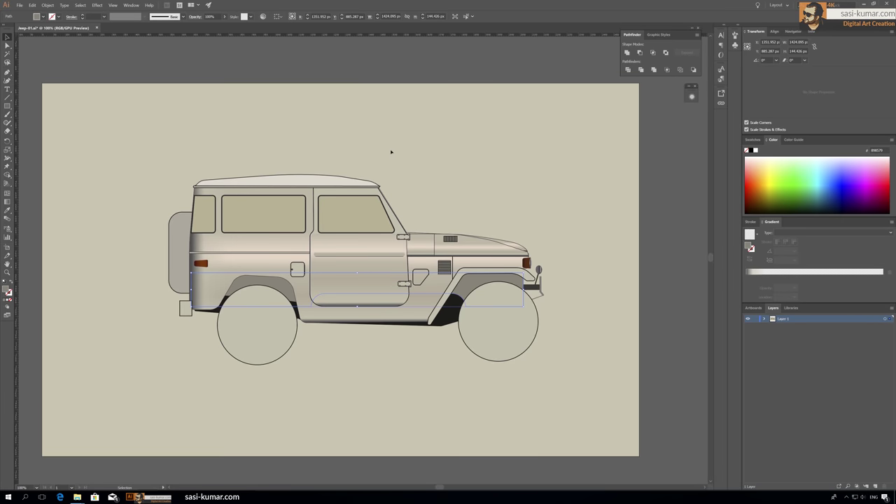
Apply the door's gradient to the small fender panel and remove its extra middle stops
double_click(882, 278)
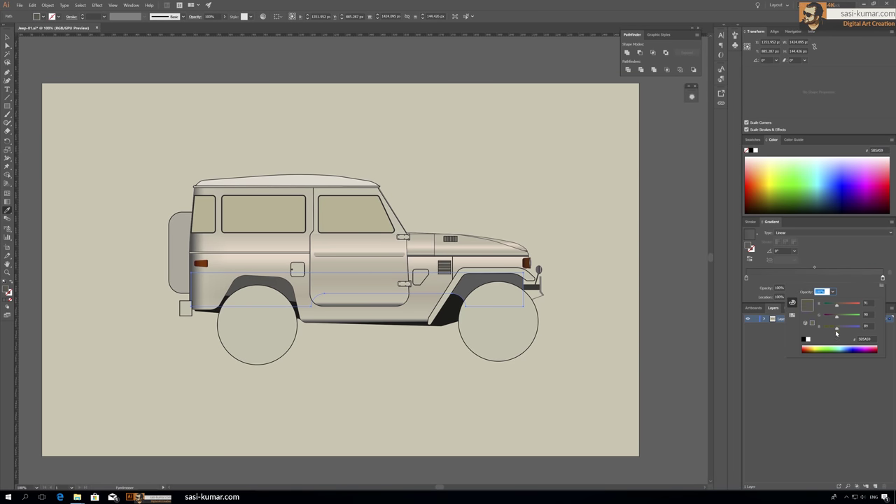
left_click(283, 66)
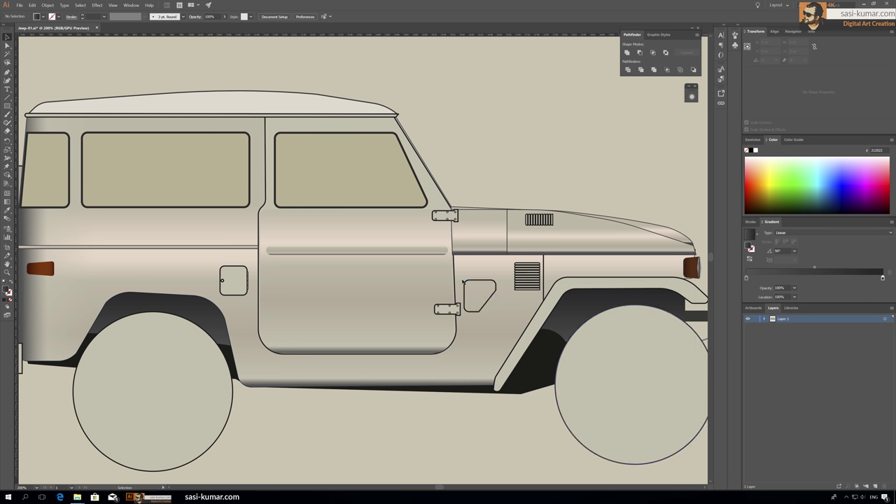
left_click(418, 288)
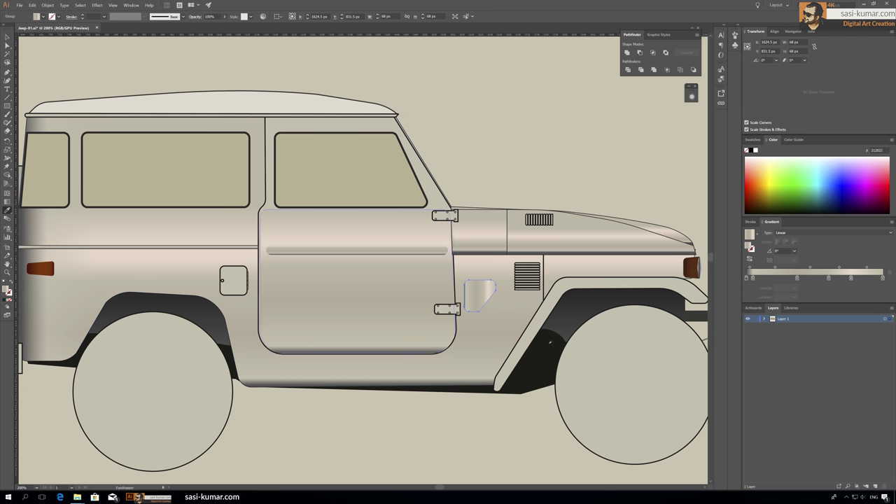
left_click_drag(797, 278, 739, 288)
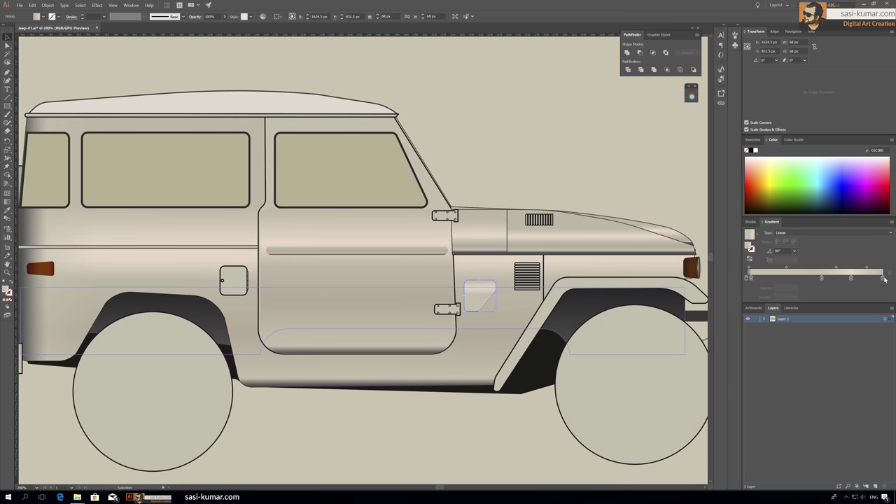
left_click(821, 278)
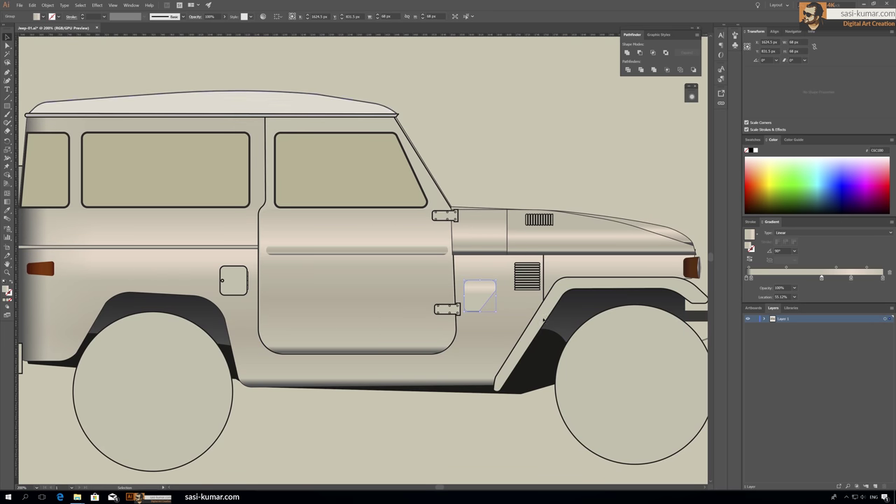
left_click(514, 118)
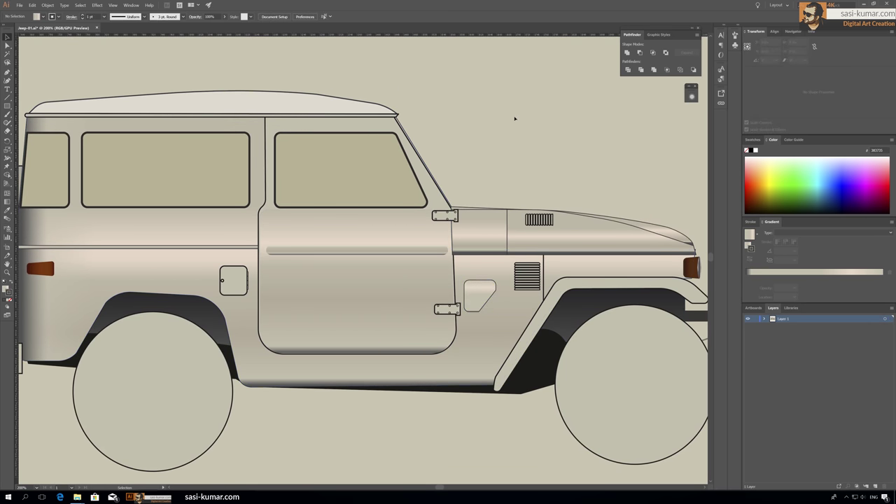
Duplicate the roof without stroke and fill it with a near-white gradient at about 50% opacity
key("ctrl+1")
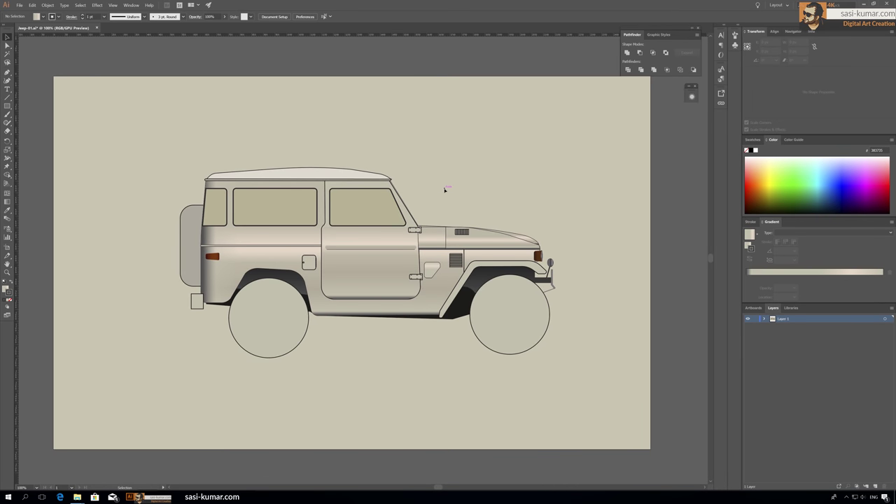
scroll(286, 154, "up", 2)
double_click(308, 191)
left_click_drag(329, 191, 330, 194)
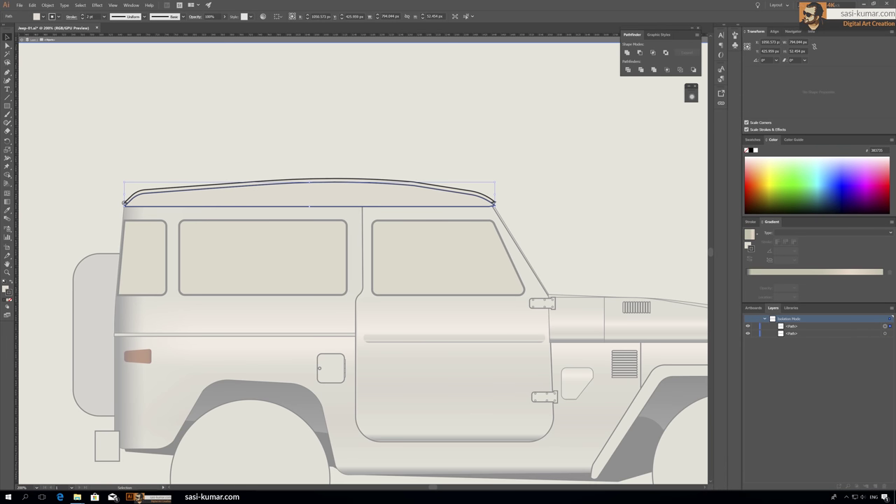
left_click(10, 300)
double_click(5, 288)
key("Return")
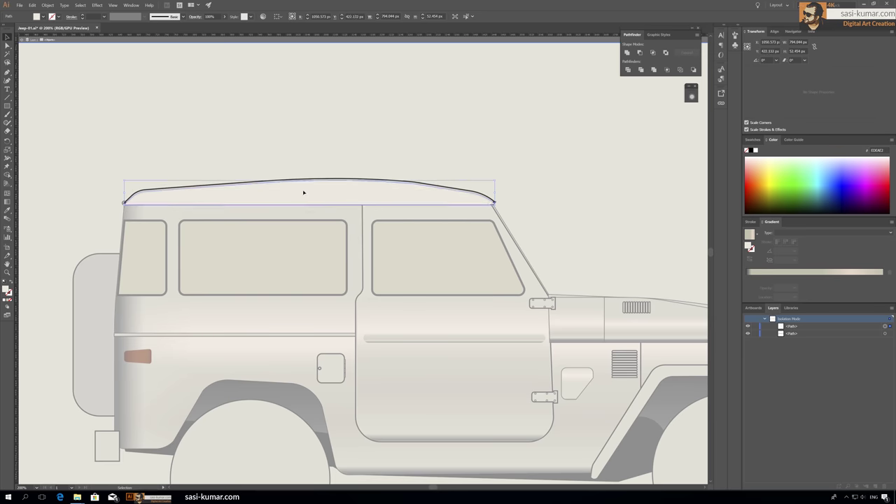
left_click(7, 300)
double_click(883, 279)
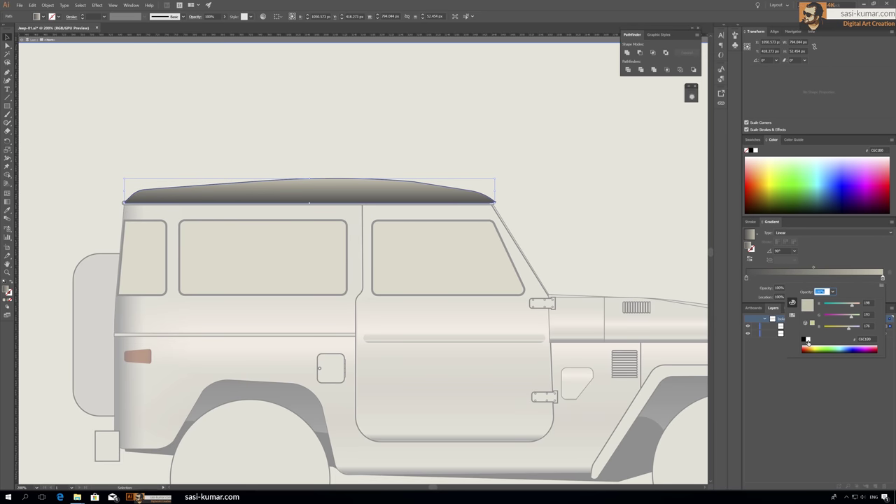
left_click(808, 342)
left_click_drag(746, 278, 791, 278)
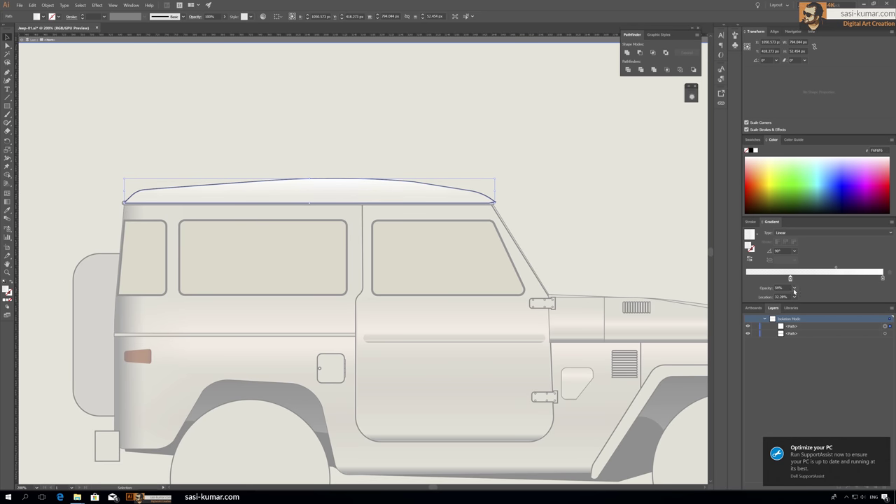
double_click(190, 92)
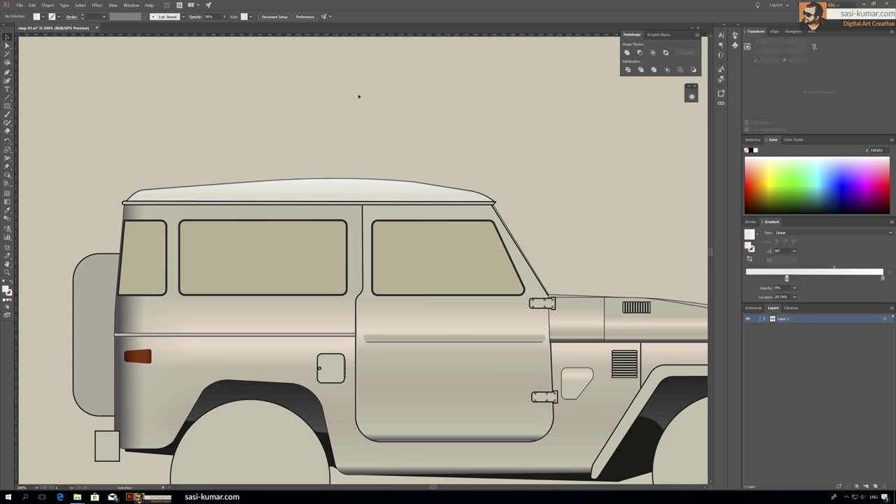
Sample the body's multi-stop gradient onto the thin strip beneath the roof
left_click(450, 202)
key("i")
left_click(140, 308)
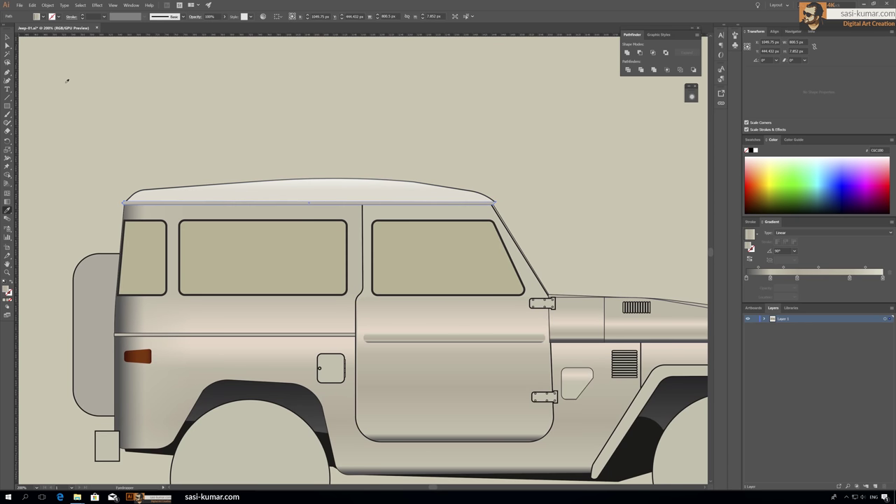
left_click(247, 206)
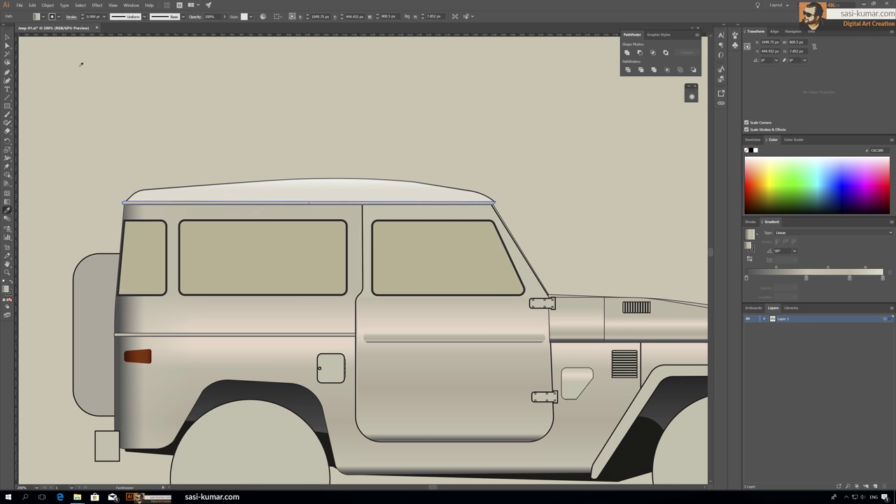
key("ctrl+shift+a")
key("ctrl+1")
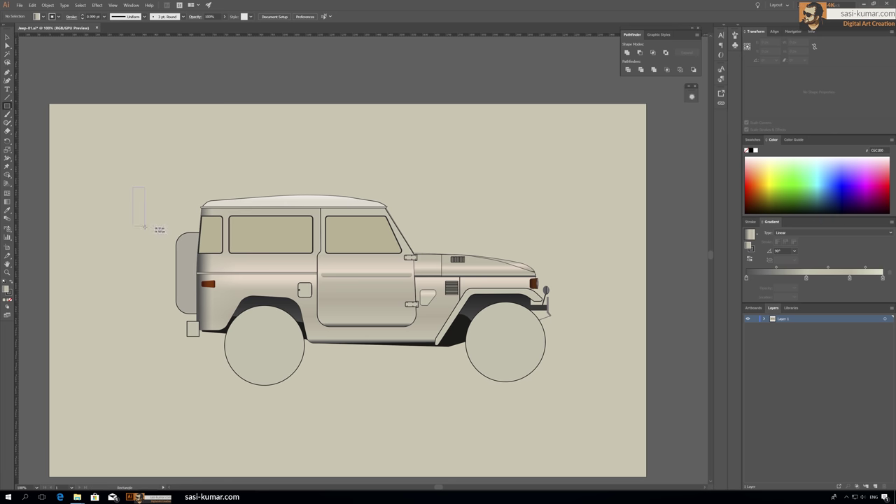
Draw a small rounded bar and duplicate it as a narrower copy near the jeep's rear
left_click_drag(144, 227, 145, 240)
left_click(7, 38)
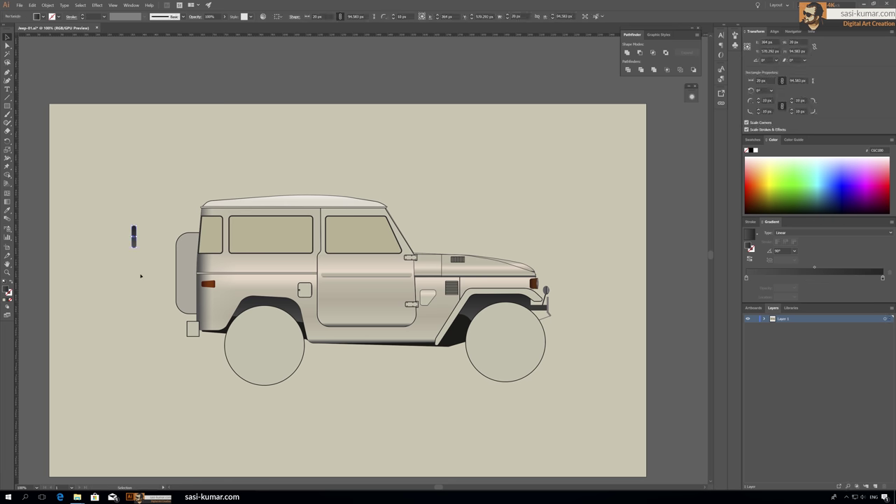
key("ctrl+shift+a")
key("ctrl+equal")
left_click_drag(169, 199, 185, 207)
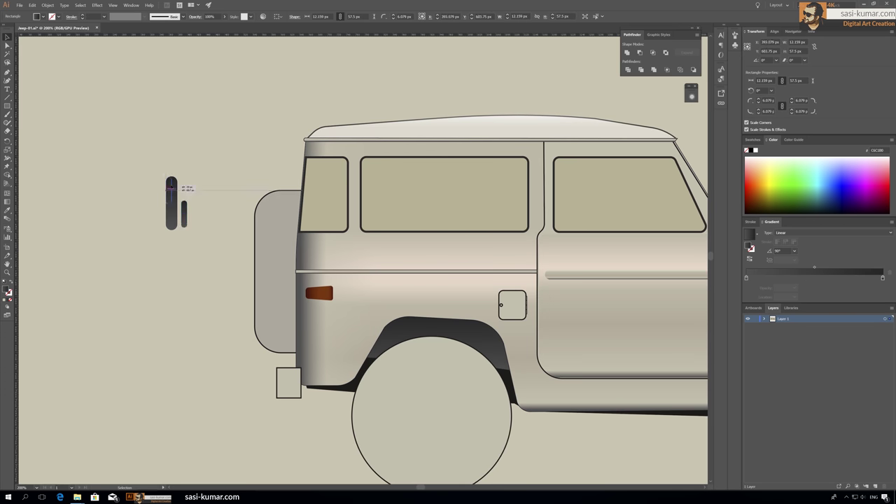
Give the bar the door's gradient with a near-black right stop at 35% opacity
key("i")
left_click(630, 299)
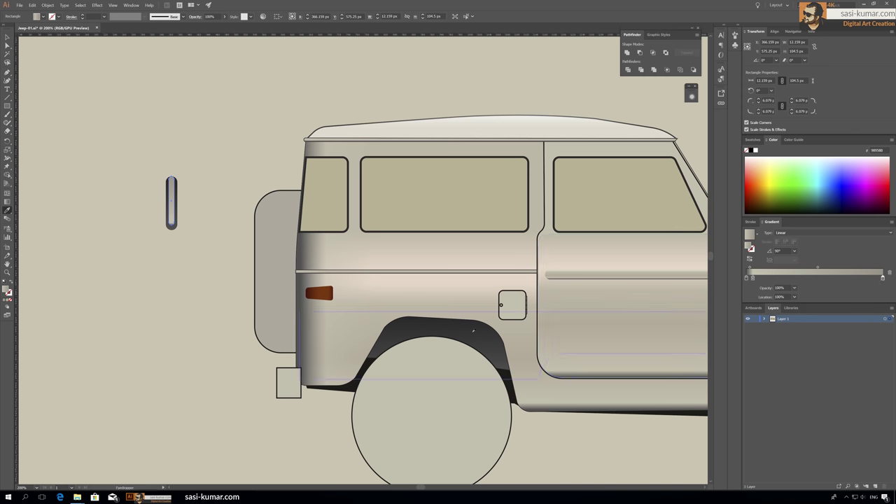
double_click(883, 278)
left_click_drag(861, 326, 826, 329)
left_click(54, 52, "shift")
key("v")
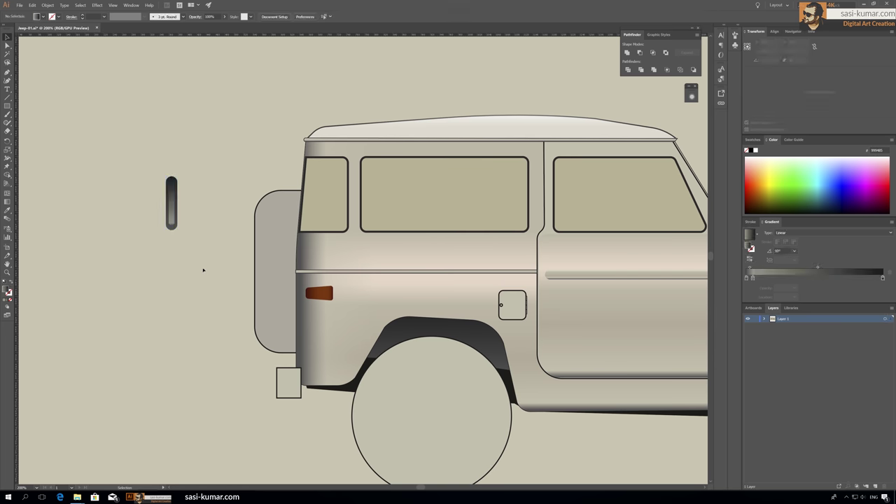
left_click(224, 16)
left_click_drag(226, 26, 208, 27)
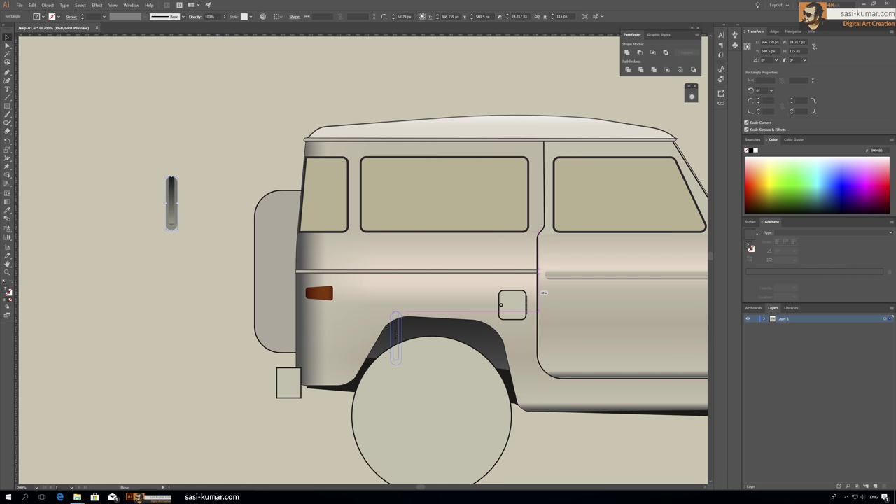
Repeat the bar along the rear wheel arch and place the ribs inside the dark arch shape
left_click_drag(171, 184, 392, 285)
left_click_drag(458, 315, 459, 315)
key("ctrl+d")
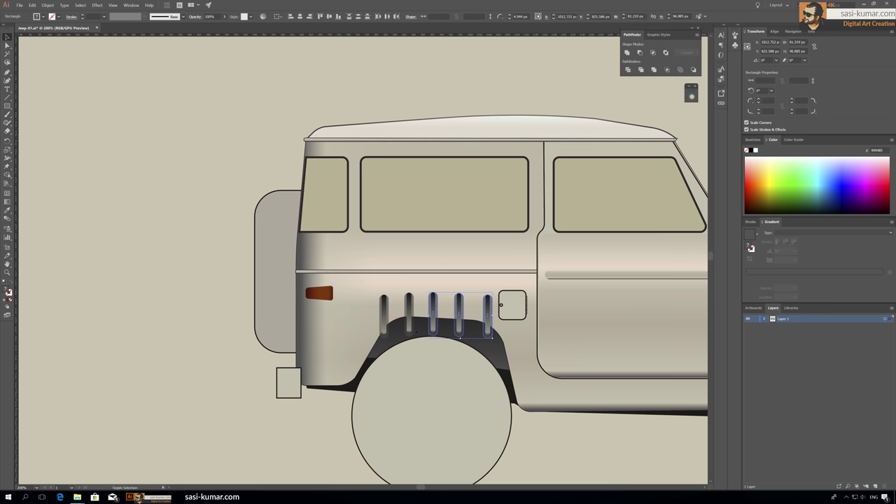
left_click(31, 5)
left_click(80, 31)
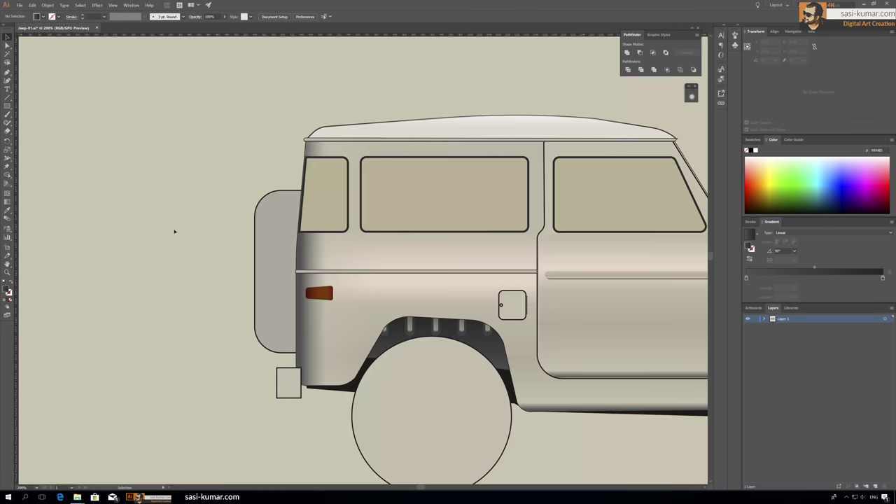
double_click(416, 353)
key("a")
left_click(410, 312)
left_click(462, 312, "shift")
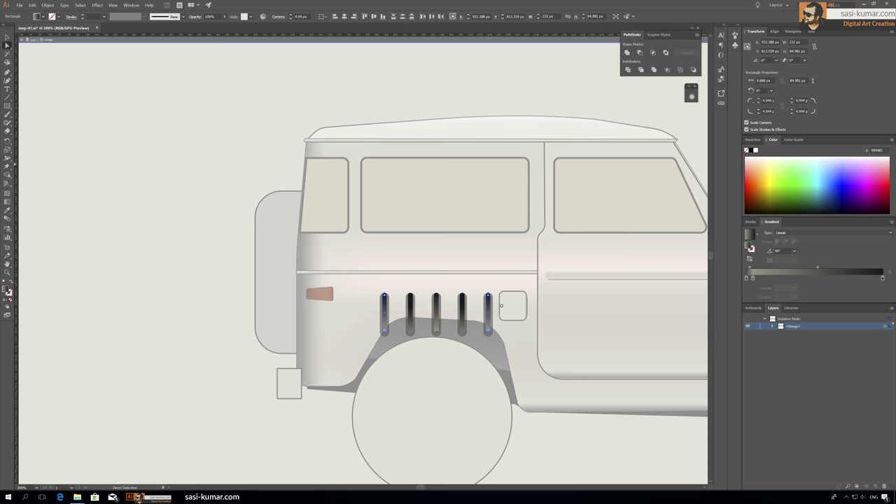
key("Escape")
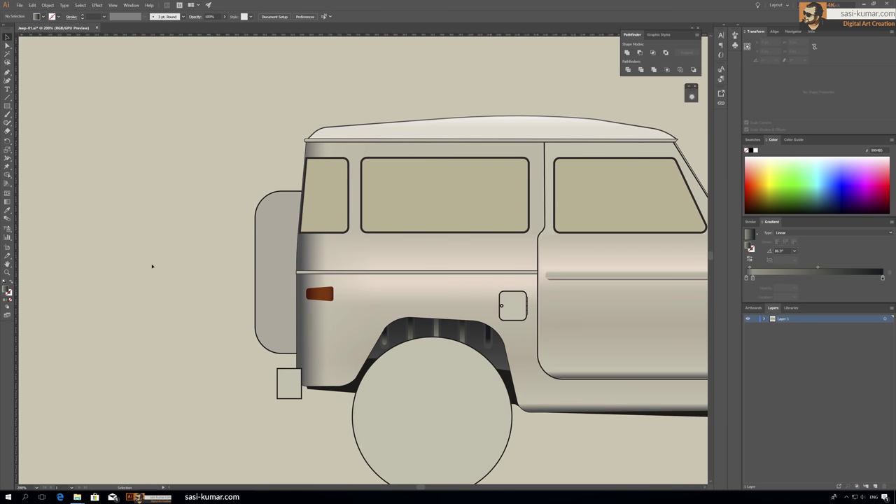
Copy the rear arch ribs into the front wheel arch
key("ctrl+1")
left_click_drag(373, 306, 595, 301)
left_click(639, 272)
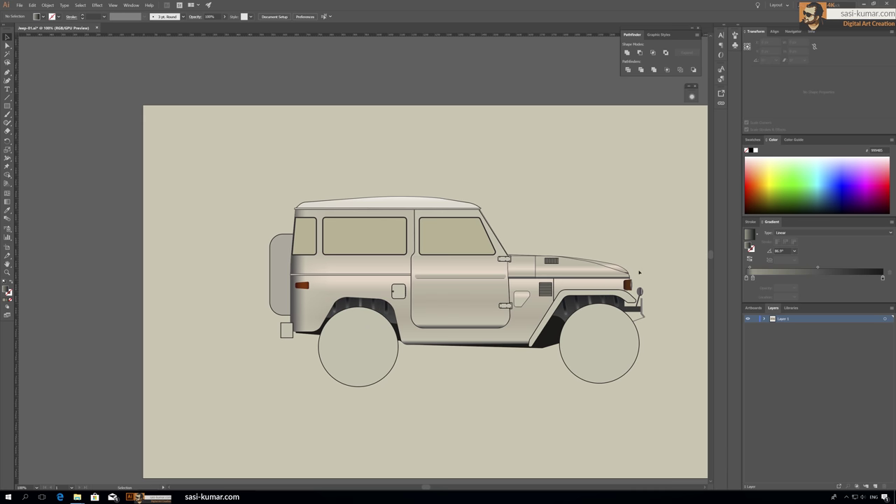
Give the front fender arch the body gradient running vertically
key("ctrl+plus")
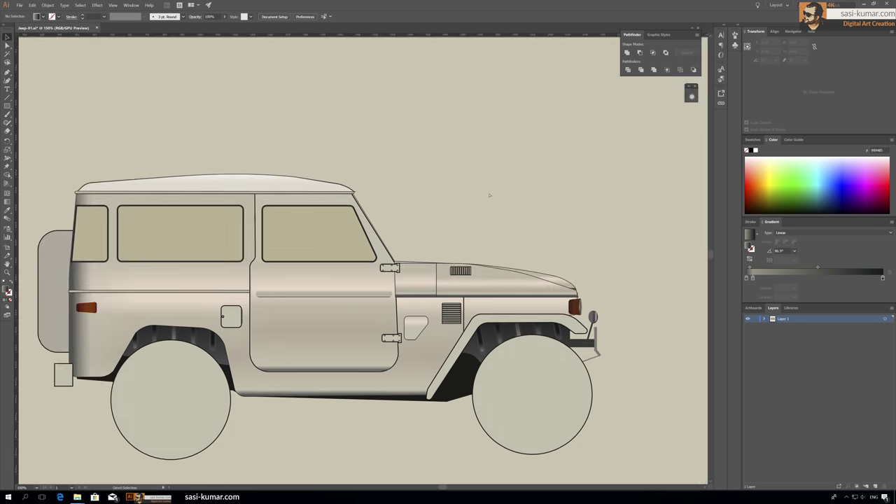
left_click(416, 292)
key("i")
left_click(318, 289)
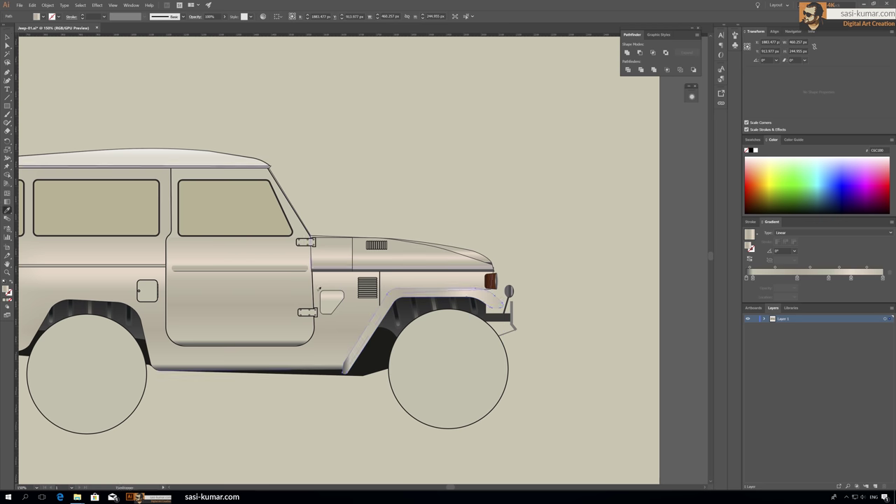
key("g")
left_click_drag(412, 269, 423, 343)
key("v")
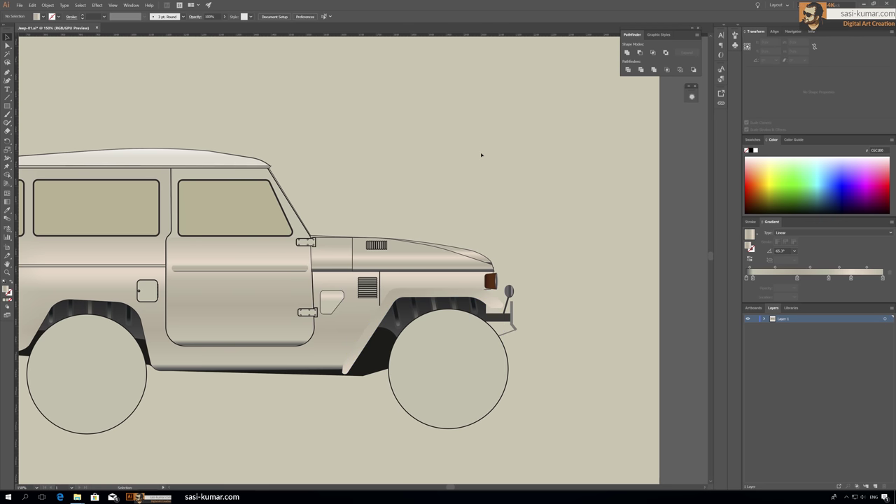
double_click(7, 290)
key("Return")
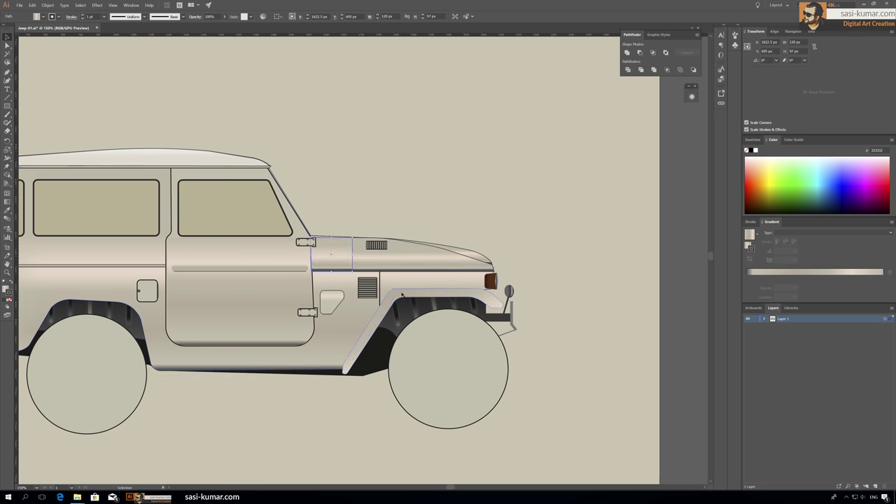
left_click(374, 150)
key("ctrl+0")
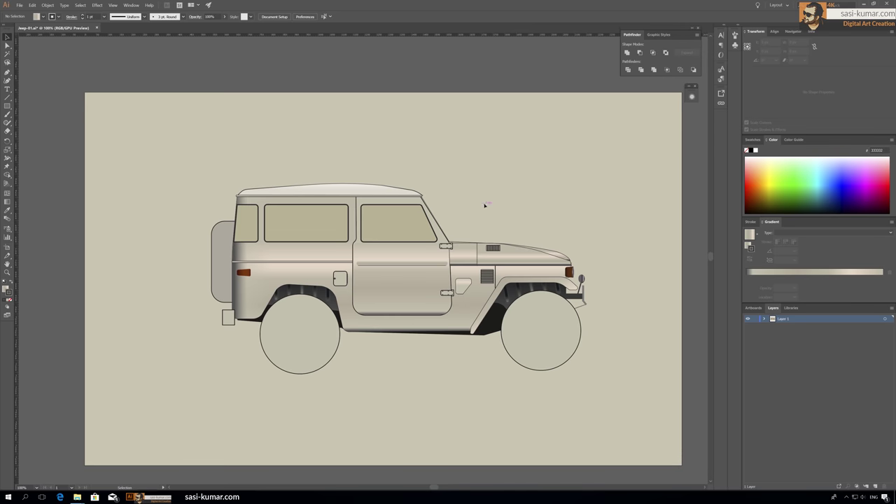
Nudge the small rear bracket slightly to the right
left_click(229, 316)
key("ctrl+plus")
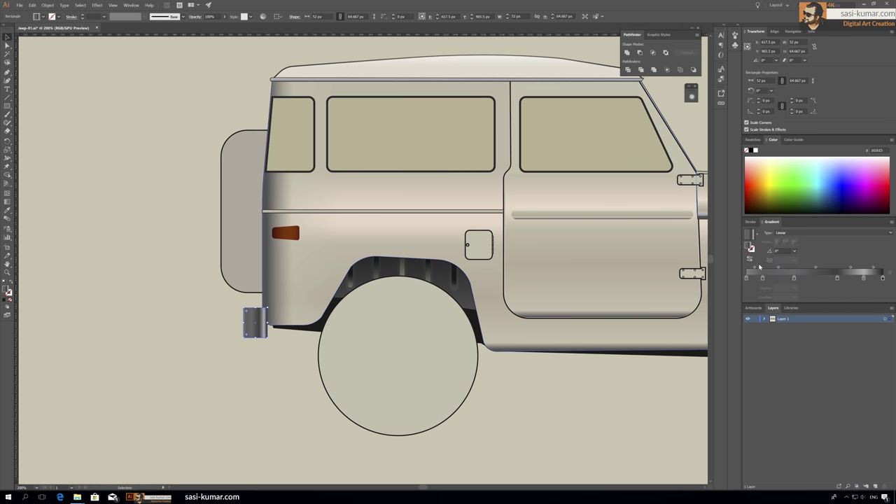
left_click_drag(266, 323, 270, 327)
left_click(171, 100)
key("ctrl+minus")
Add a gradient stop to shade the round front lamp
key("ctrl+plus")
key("ctrl+plus")
key("ctrl+plus")
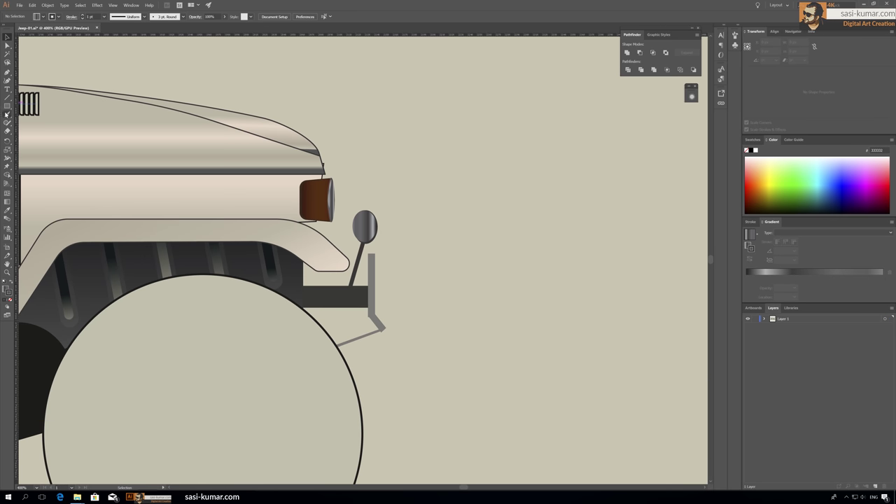
double_click(354, 224)
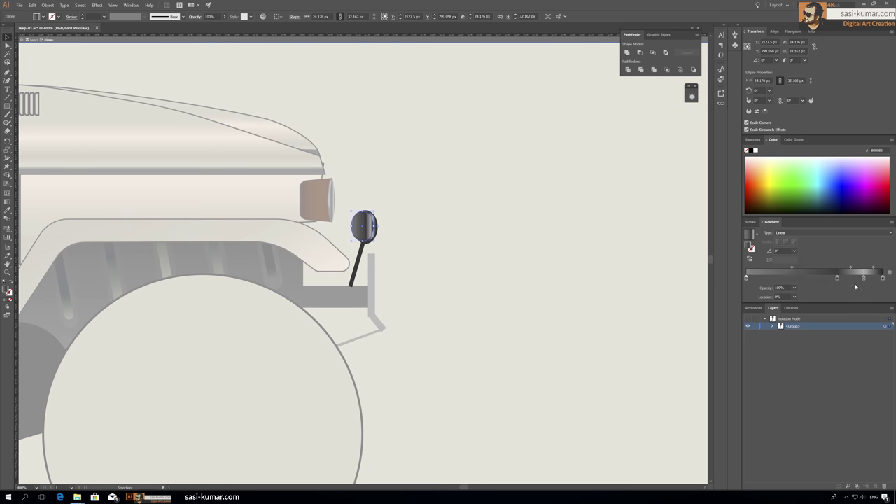
left_click(796, 278)
double_click(467, 228)
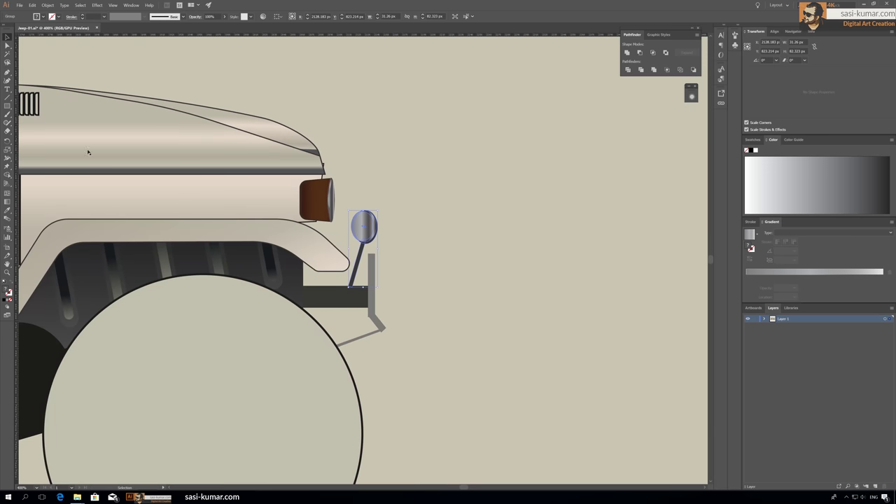
Draw the side mirror rectangle beside the front door window
key("ctrl+0")
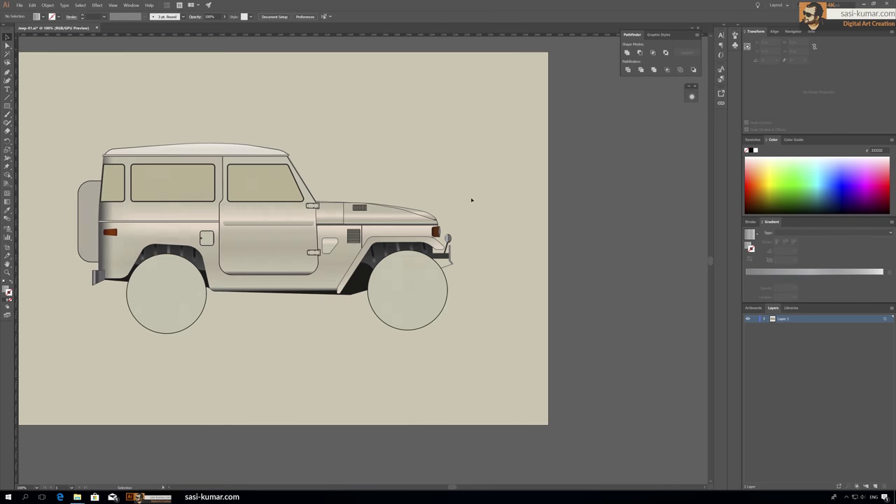
key("ctrl+plus")
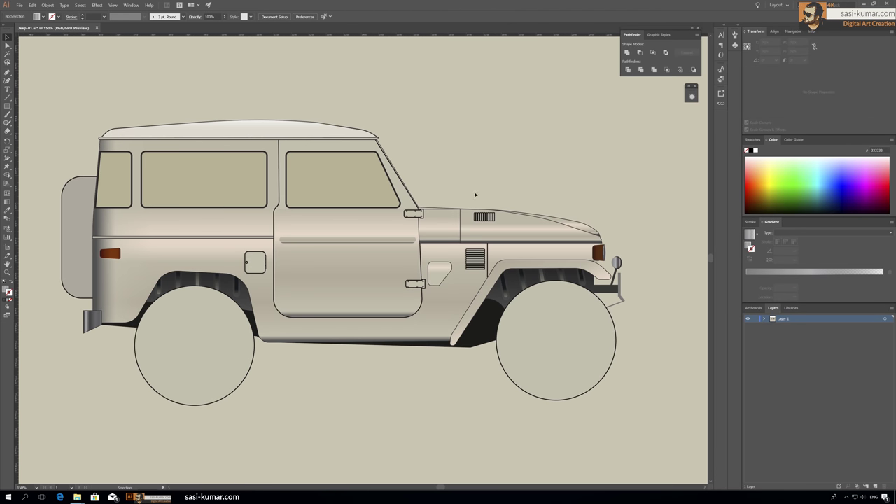
left_click_drag(386, 218, 386, 216)
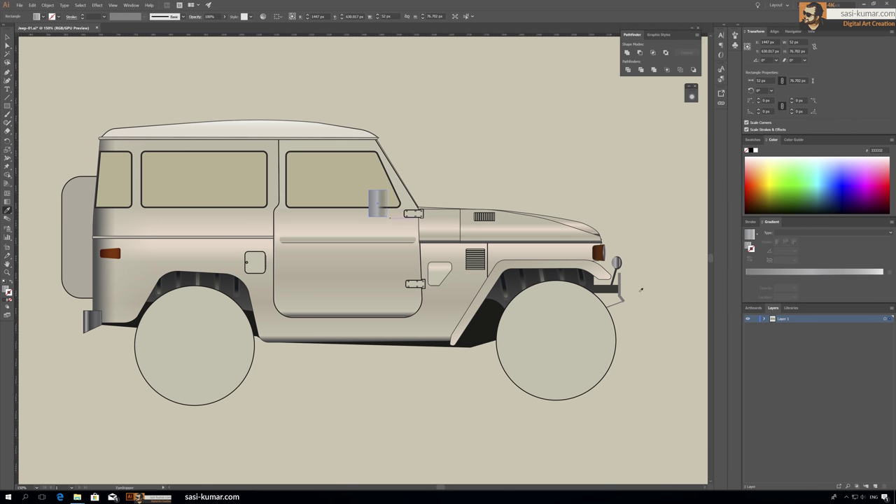
Round off the side mirror's corners with Direct Selection
key("a")
left_click(7, 36)
left_click_drag(378, 199, 390, 193)
left_click(468, 166)
Move the mirror's gradient stop to 67.22% and reposition its shading
key("ctrl+plus")
key("ctrl+plus")
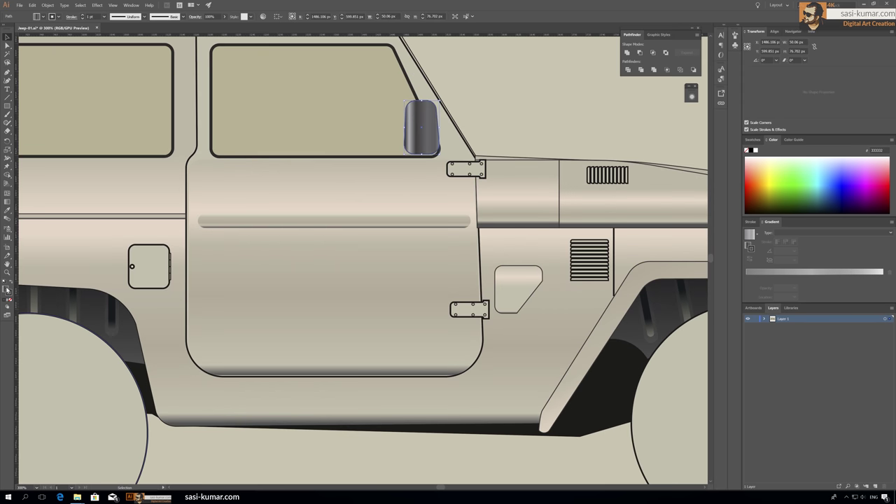
left_click(420, 128)
left_click(766, 278)
left_click_drag(766, 278, 838, 278)
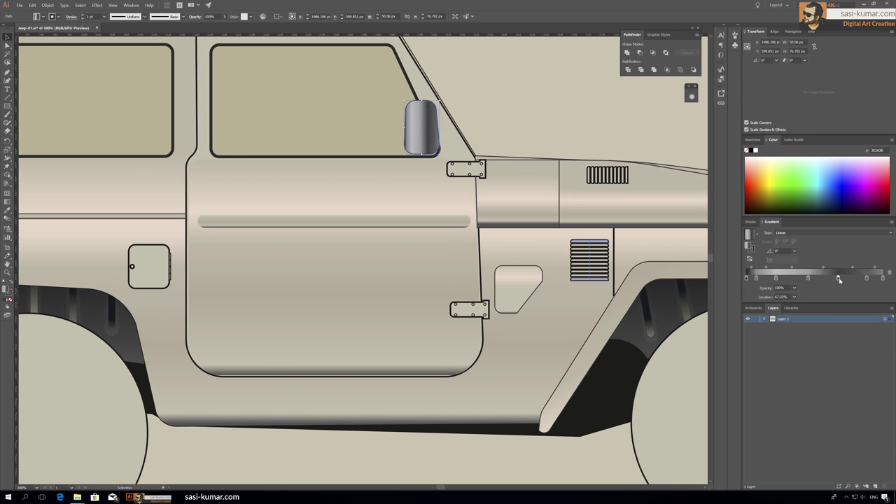
left_click_drag(431, 139, 420, 140)
left_click(504, 90)
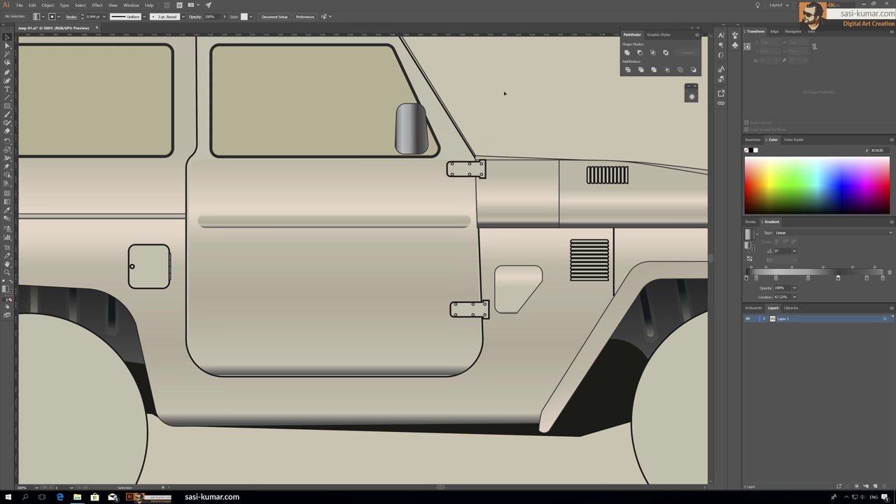
Draw a small rounded plate below the mirror and give it the door's gradient
scroll(505, 90, "up", 1)
left_click_drag(409, 207, 428, 212)
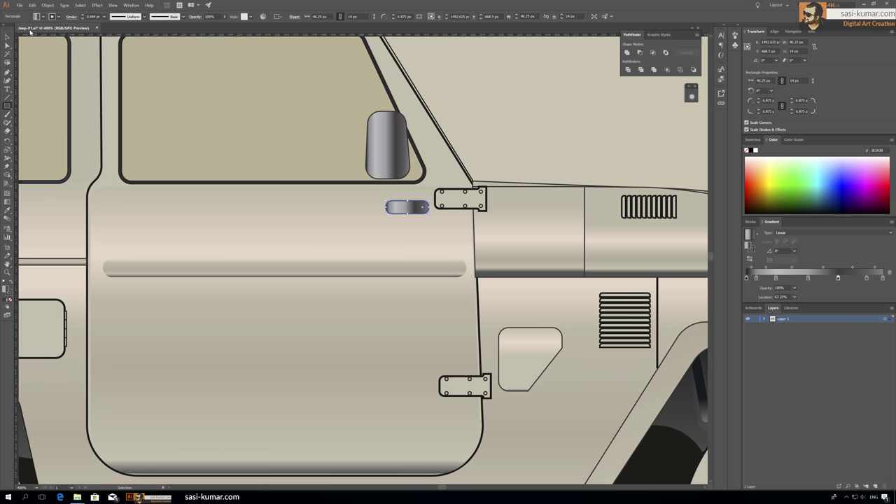
key("i")
left_click(421, 300)
left_click(94, 376)
key("v")
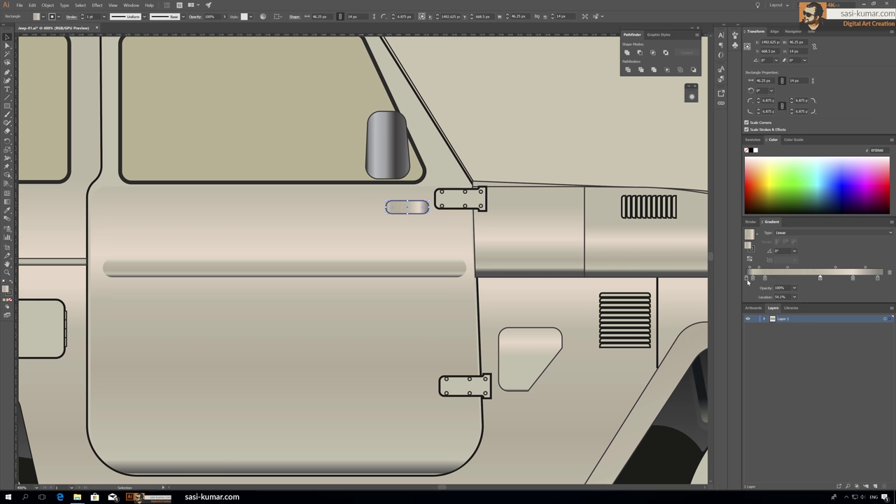
double_click(791, 278)
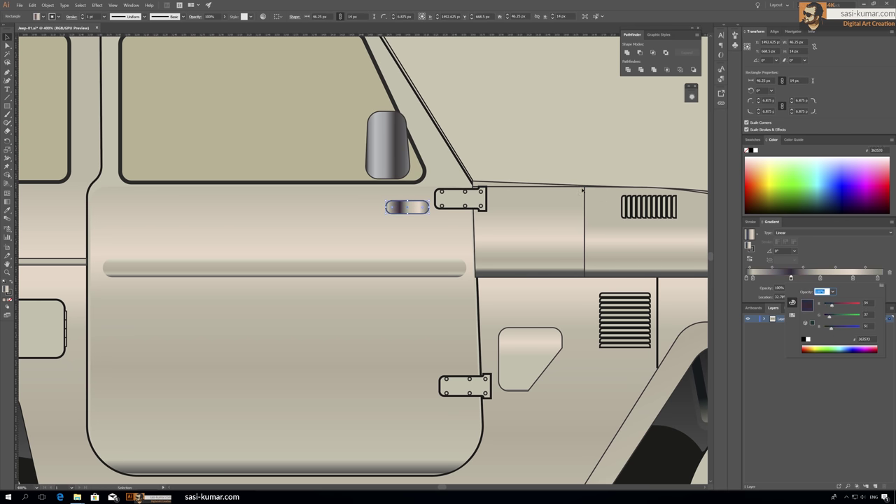
key("ctrl+shift+a")
Unite a small rectangle with the plate and narrow the dark band in its gradient
key("ctrl+equal")
mouse_move(401, 202)
left_mouse_down()
mouse_move(417, 227)
mouse_move(434, 213)
left_mouse_up()
key("ctrl+shift+a")
key("ctrl+equal")
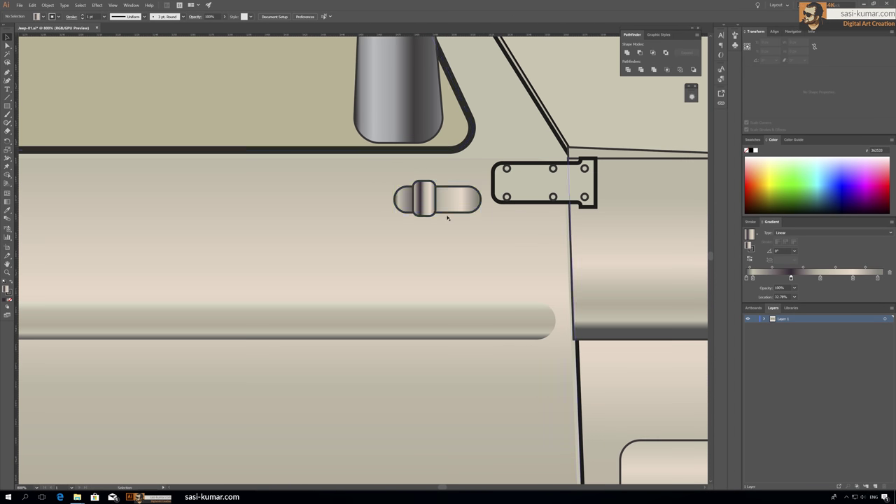
key("ctrl+equal")
left_click(439, 237)
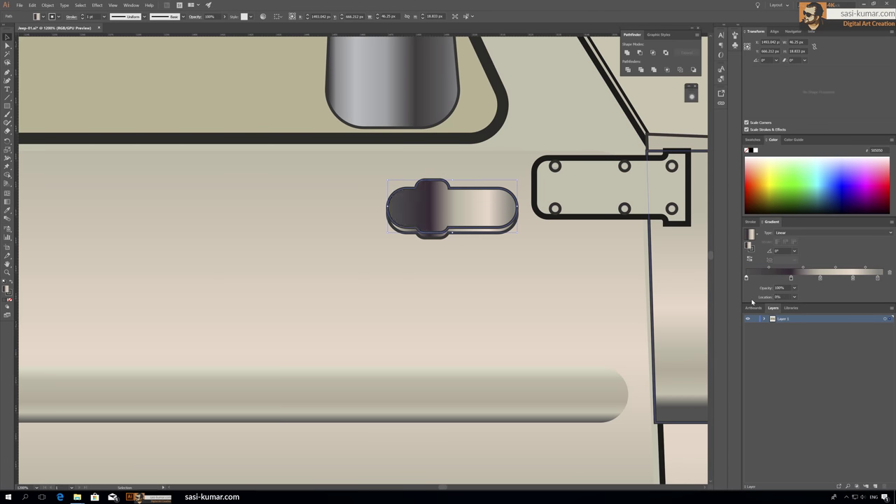
left_click_drag(853, 278, 820, 278)
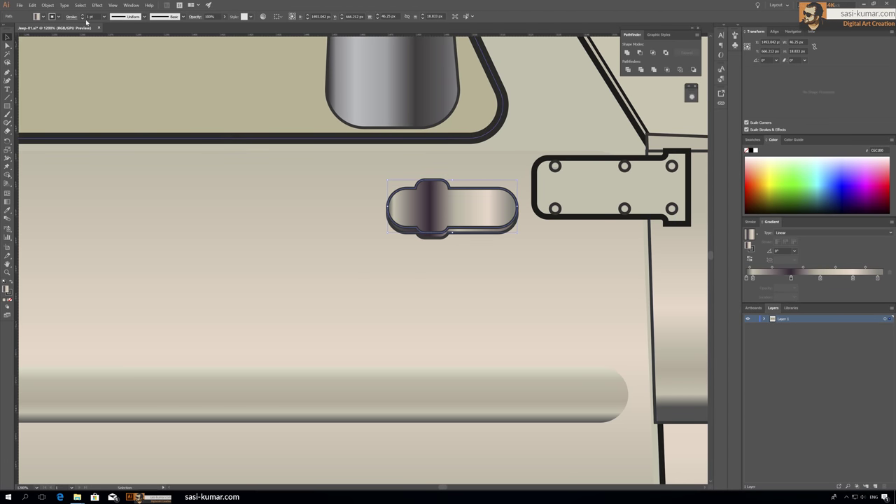
left_click(544, 125)
key("ctrl+minus")
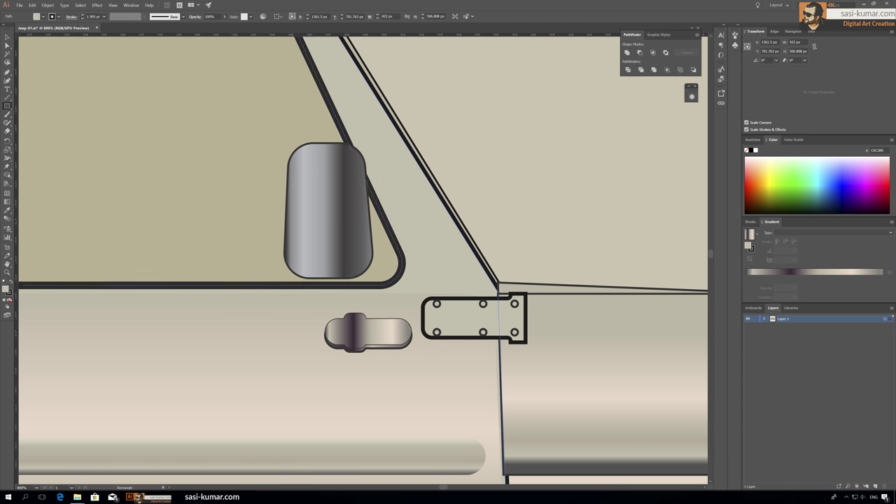
Draw a tall narrow mirror arm with a metallic gradient and position it on the plate
left_click_drag(323, 235, 344, 344)
key("period")
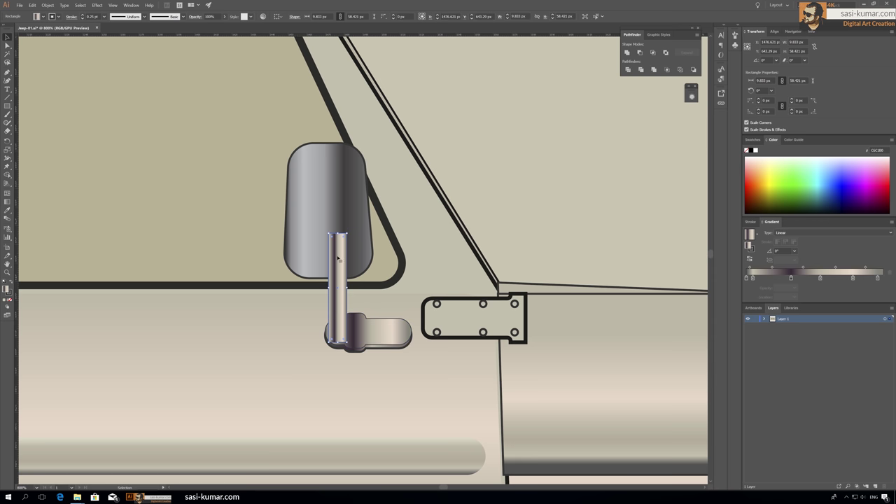
key("ctrl+plus")
mouse_move(327, 242)
left_mouse_down()
mouse_move(363, 242)
mouse_move(354, 292)
left_mouse_up()
left_click(511, 153)
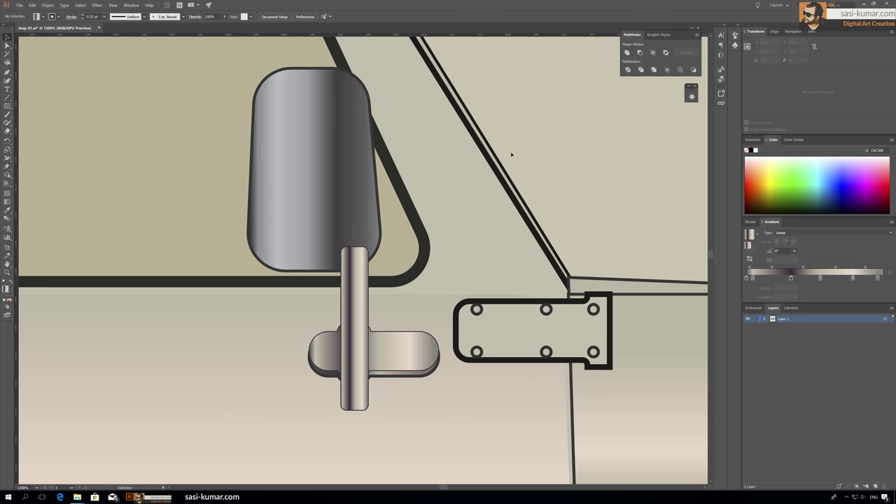
Move the arm and plate up against the mirror and tilt the arm to a slant
key("ctrl+minus")
key("ctrl+minus")
key("ctrl+minus")
left_click(347, 297)
left_click(373, 293)
left_click_drag(365, 287, 383, 269)
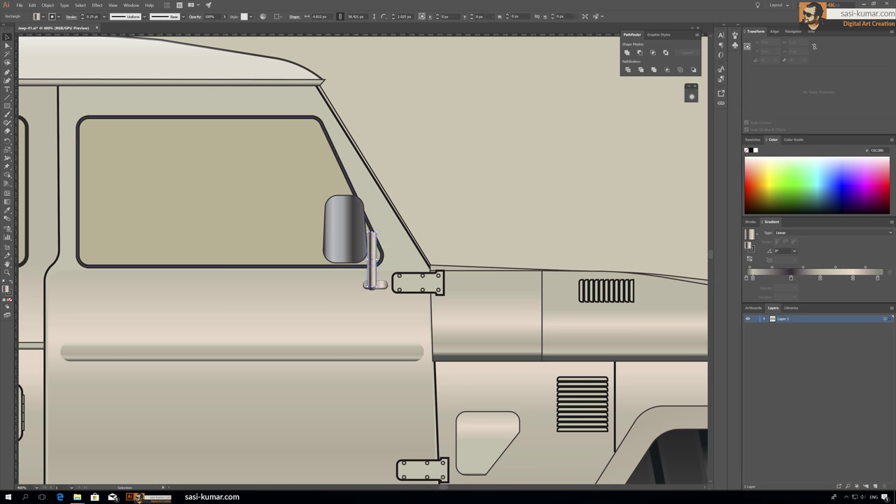
left_click(376, 232)
left_click_drag(376, 231, 384, 232)
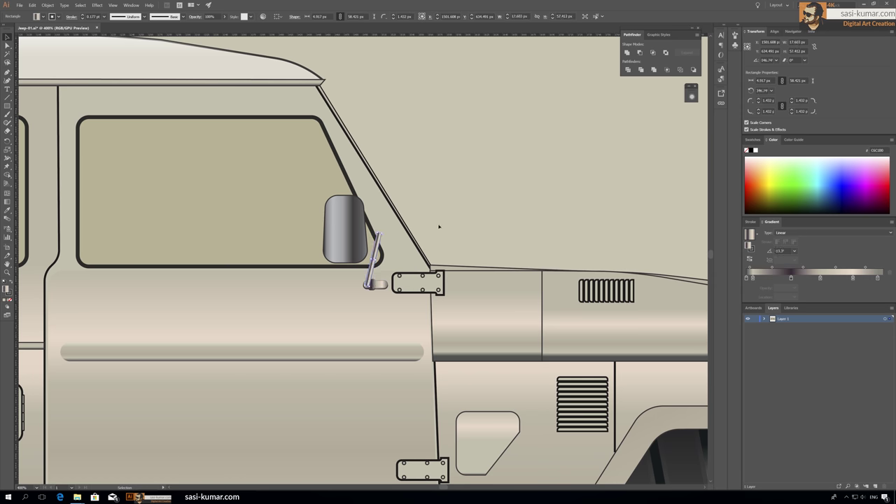
Enter the plate group and bring up its context options
key("ctrl+plus")
double_click(398, 311)
scroll(499, 202, "up", 2)
right_click(410, 336)
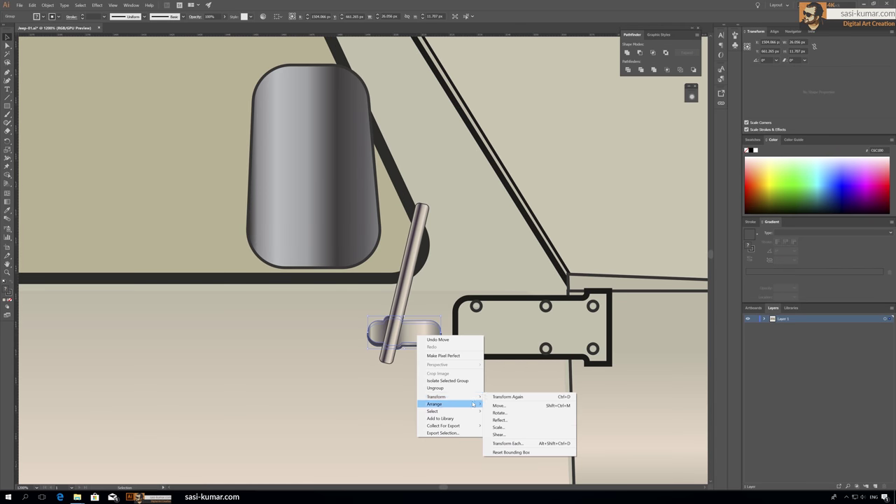
key("Escape")
Inspect the knob group and the arm in isolation mode
double_click(403, 334)
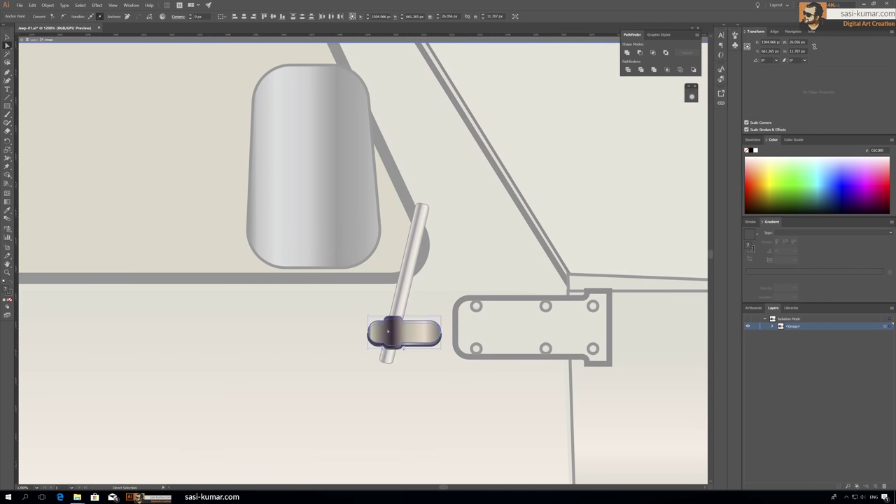
scroll(389, 338, "up", 5)
scroll(287, 234, "up", 3)
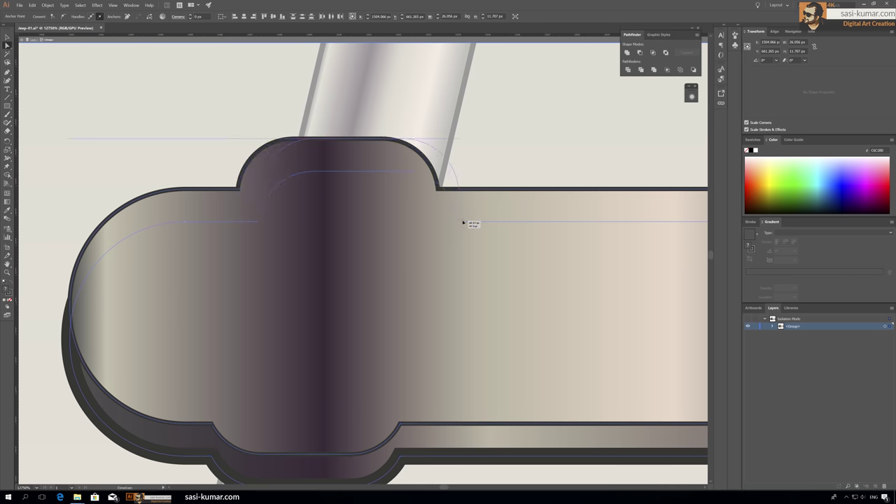
scroll(458, 223, "down", 6)
scroll(220, 284, "down", 3)
key("Escape")
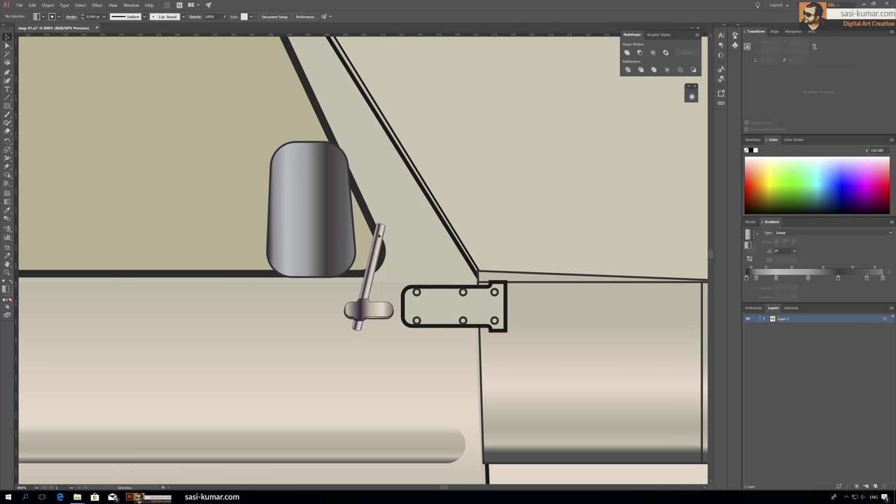
double_click(380, 236)
key("Escape")
scroll(486, 146, "up", 2)
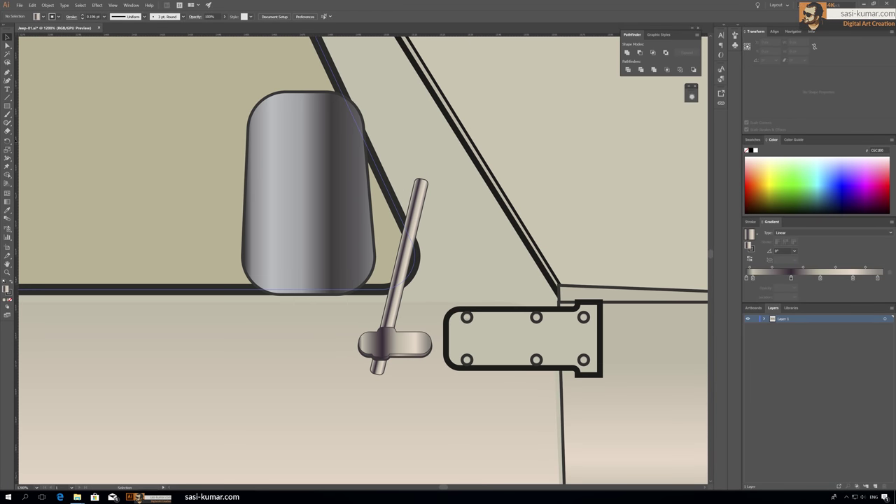
Copy the arm as a crossbar across the mirror and send it behind the arm
key("ctrl+f")
mouse_move(384, 202)
left_mouse_down()
mouse_move(384, 190)
mouse_move(377, 205)
left_mouse_up()
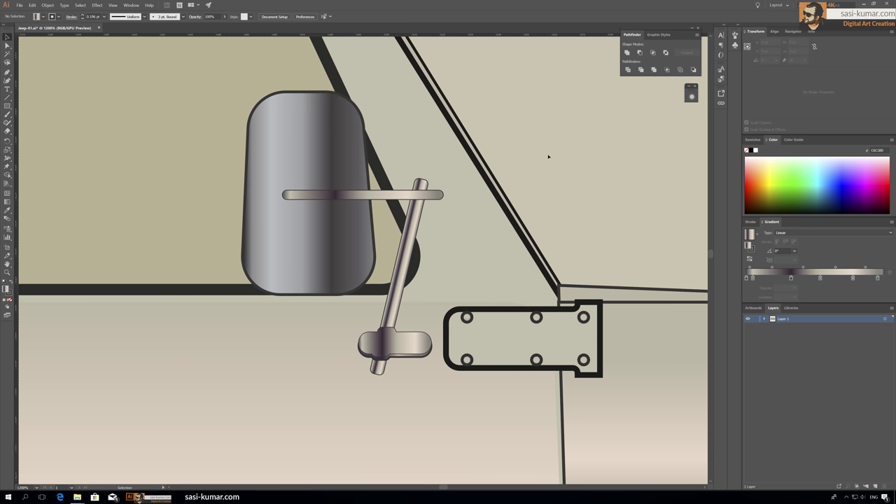
key("ctrl+[")
left_click(564, 147)
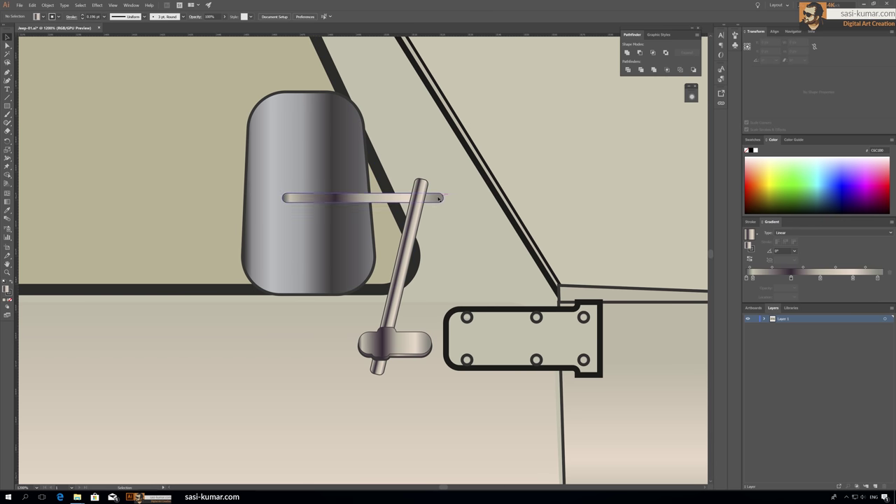
Draw a small clamp rectangle at the top of the arm
key("ctrl+plus")
key("m")
left_click_drag(505, 144, 522, 180)
Fill the small clamp rectangle dark and tilt it onto the mirror arm
key("g")
left_click(6, 289)
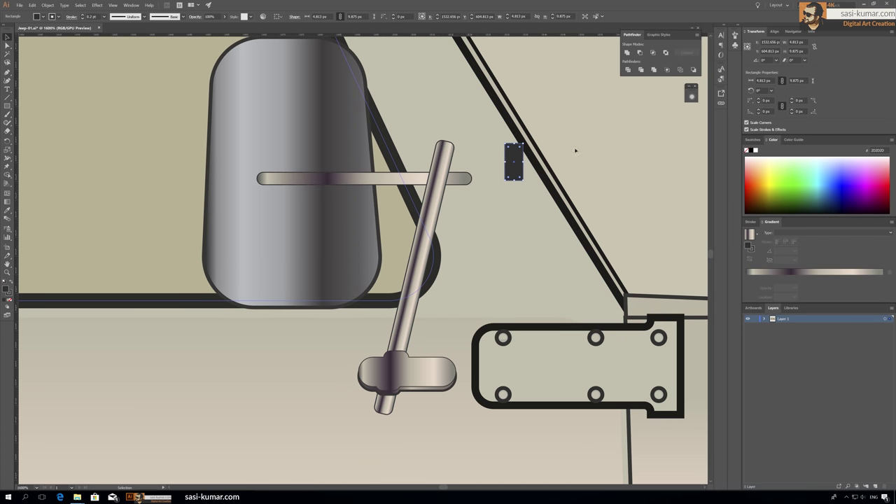
left_click_drag(513, 161, 440, 184)
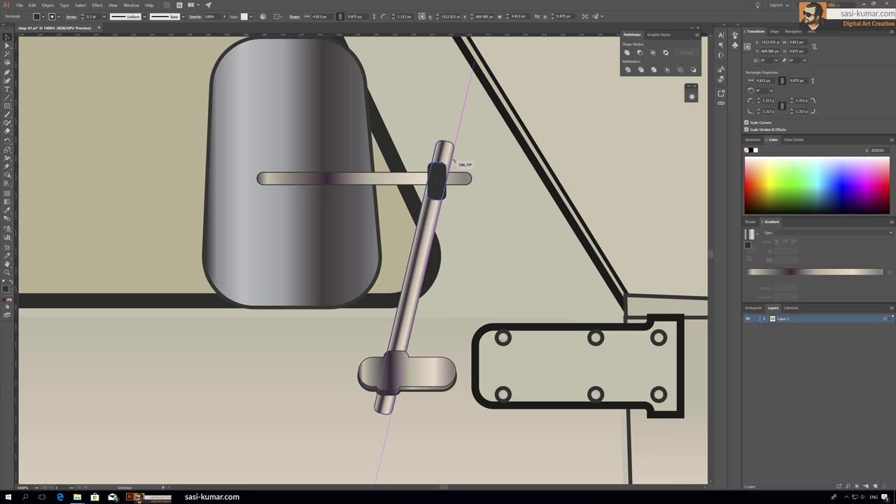
key("ctrl+plus")
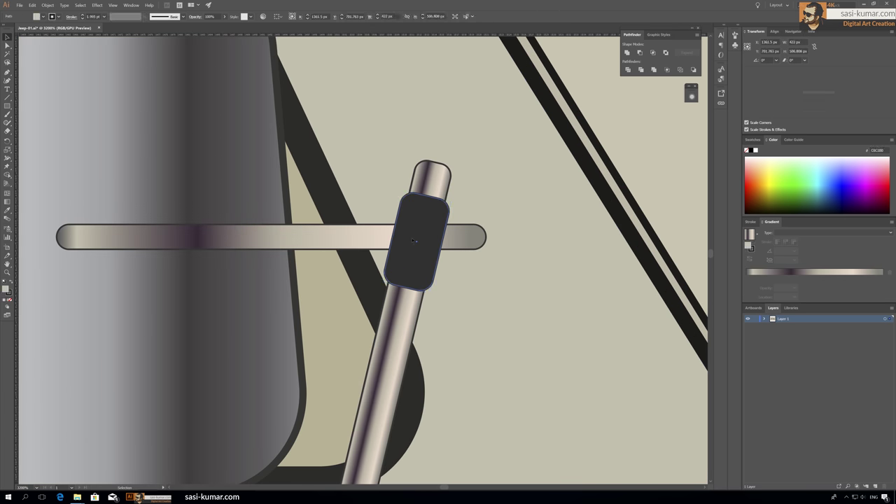
key("ctrl+plus")
key("ctrl+minus")
key("ctrl+plus")
key("ctrl+plus")
key("ctrl+plus")
Give the arm clamp a two-stop dark linear gradient
left_click(8, 300)
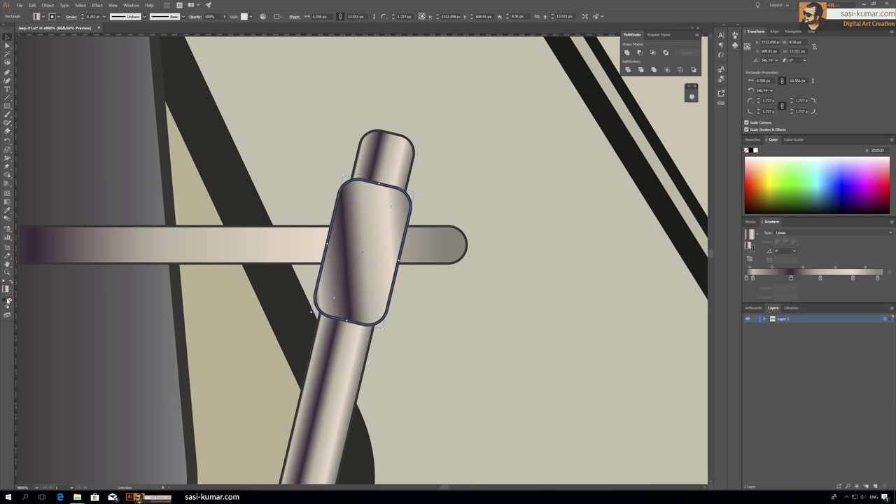
left_click_drag(820, 278, 820, 301)
left_click_drag(752, 278, 753, 301)
left_click(791, 278)
double_click(792, 278)
left_click_drag(791, 278, 838, 278)
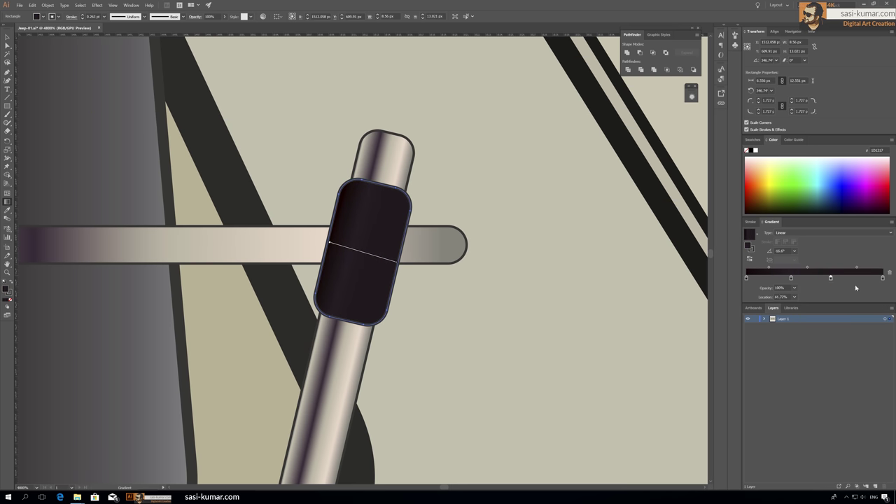
double_click(838, 278)
left_click_drag(829, 318, 833, 318)
Select the background shape, isolate it briefly, then exit isolation
left_click(330, 94)
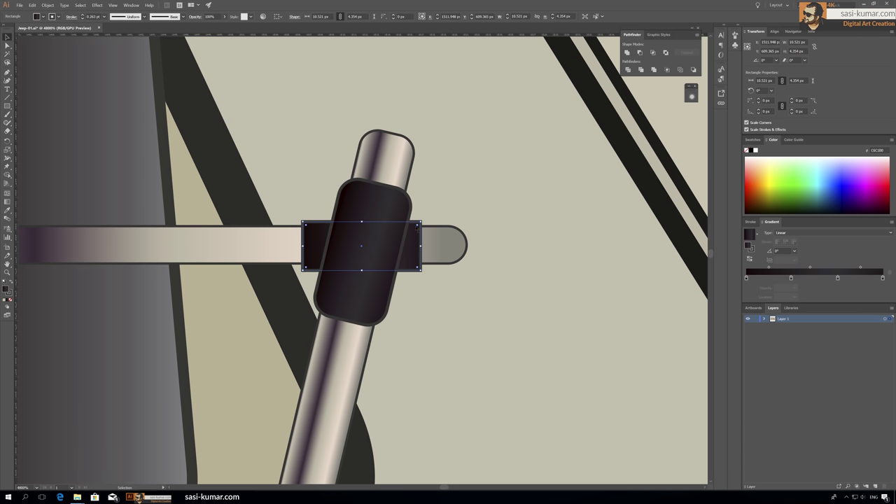
double_click(459, 206)
key("Escape")
scroll(280, 196, "down", 5)
scroll(210, 182, "up", 4)
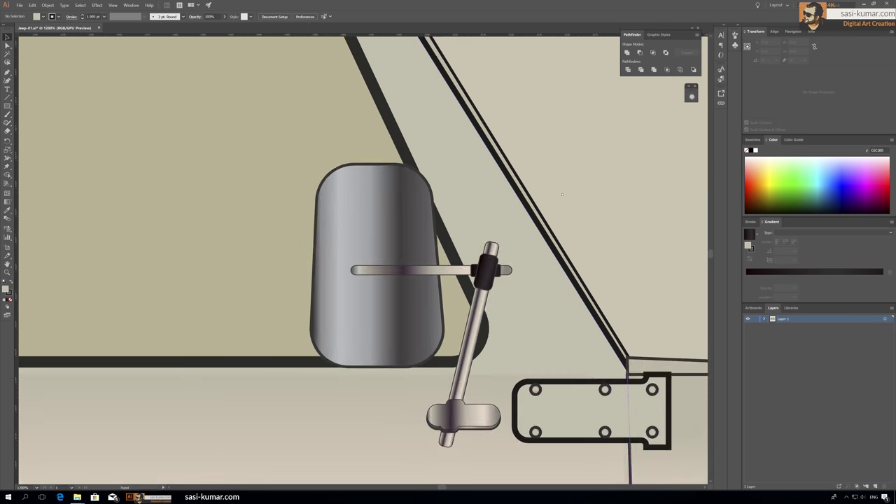
Draw a tall dark rectangle over the mirror's support bar
left_click_drag(414, 284, 411, 285)
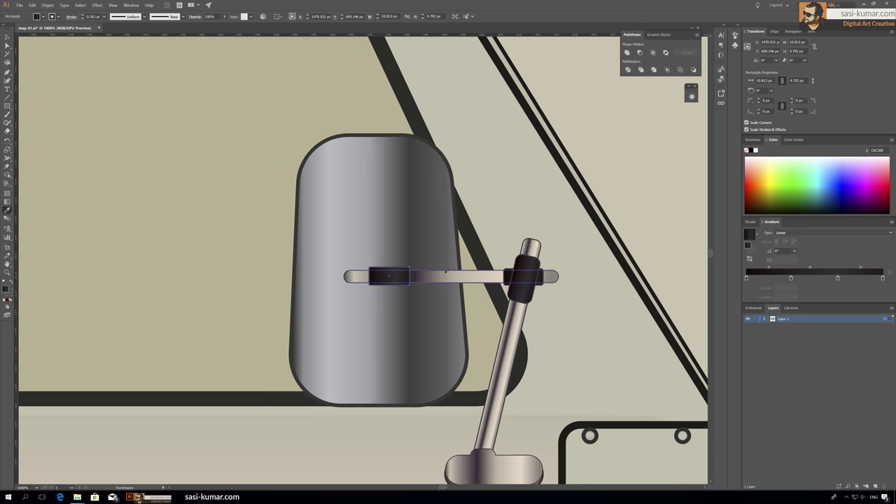
key("ctrl+plus")
key("ctrl+plus")
key("ctrl+plus")
scroll(364, 259, "down", 5)
scroll(518, 308, "up", 4)
scroll(364, 259, "up", 2)
key("m")
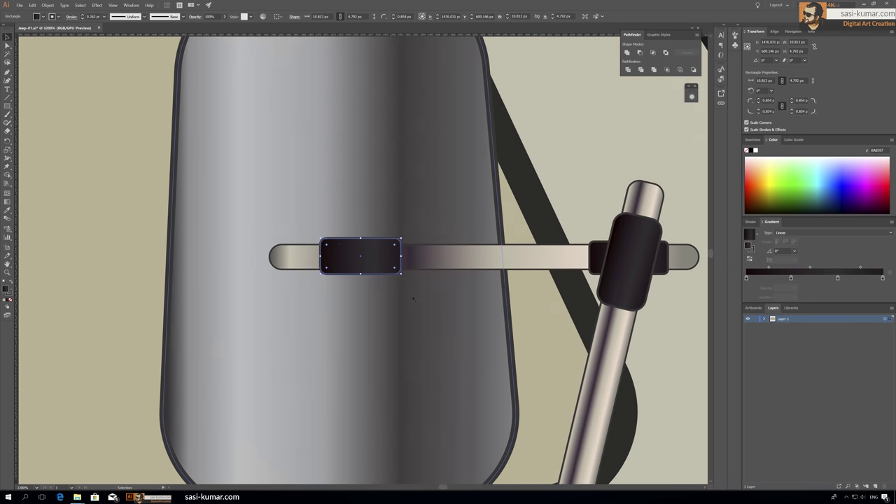
left_click_drag(313, 148, 413, 370)
Round the bar clamp's corners to 3.75 px and shrink it around its centre
key("v")
left_click_drag(320, 155, 340, 174)
left_click_drag(411, 150, 383, 195)
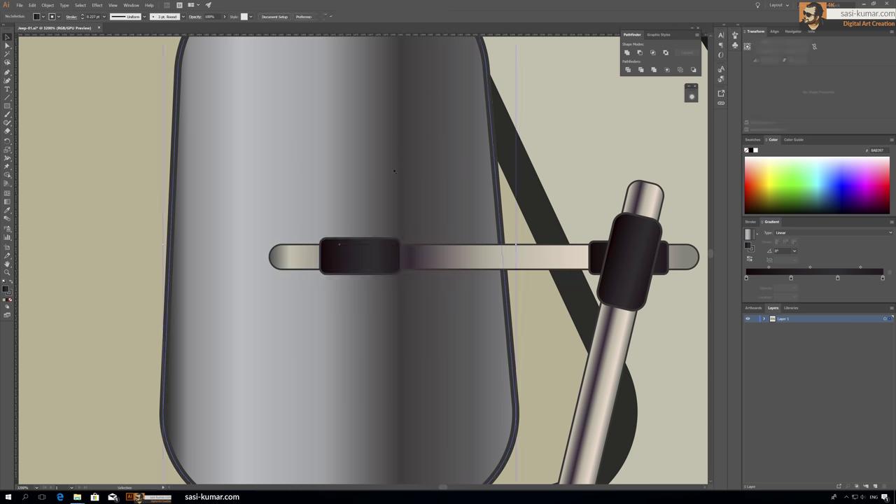
scroll(593, 140, "down", 5)
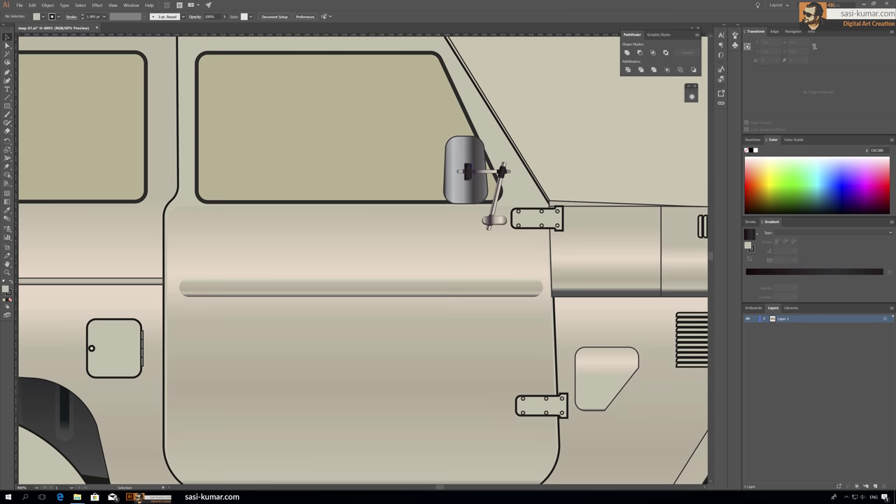
scroll(490, 175, "up", 2)
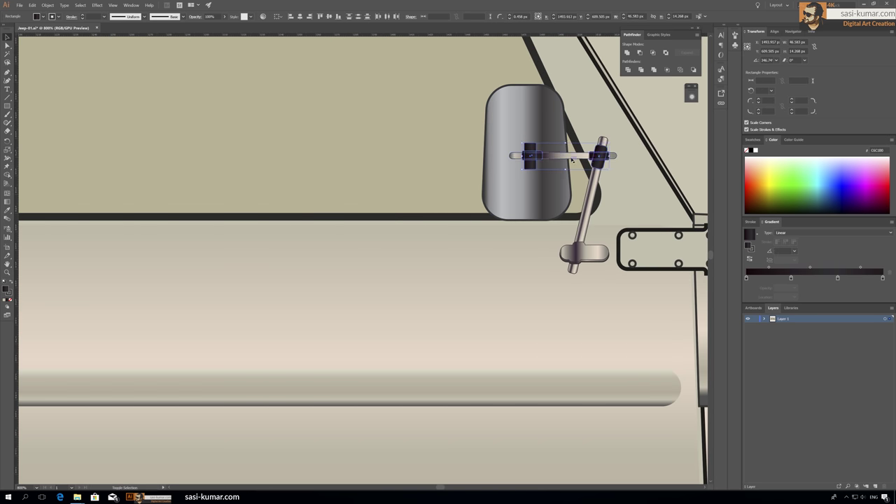
left_click(654, 118)
Recolor the background rectangle grey in the Color Picker
key("ctrl+minus")
key("ctrl+minus")
key("ctrl+minus")
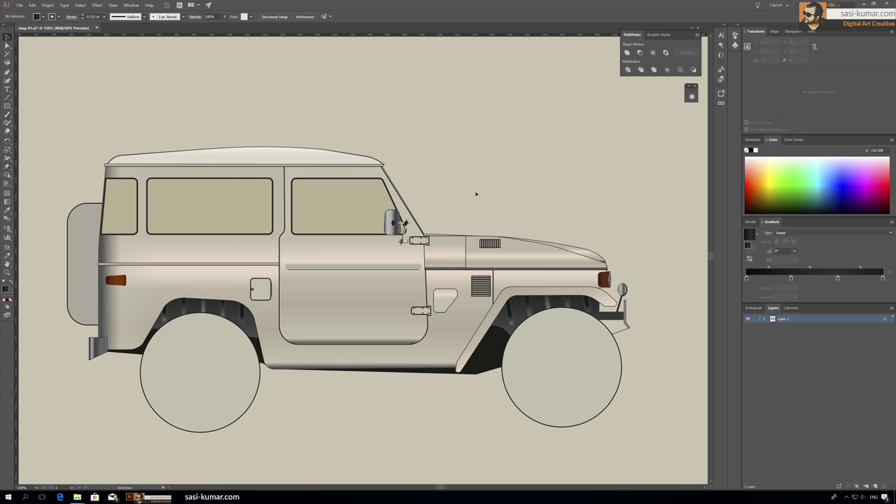
key("ctrl+0")
left_click(475, 194)
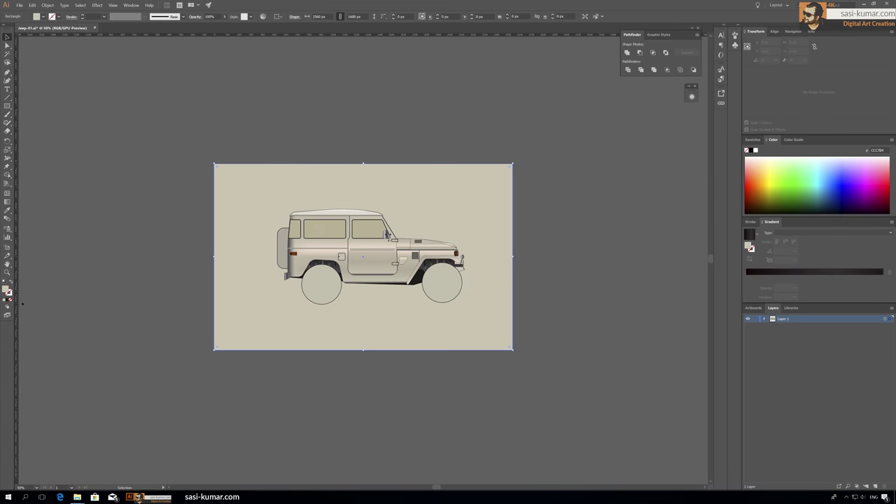
double_click(7, 291)
left_click(374, 151)
left_click(178, 282)
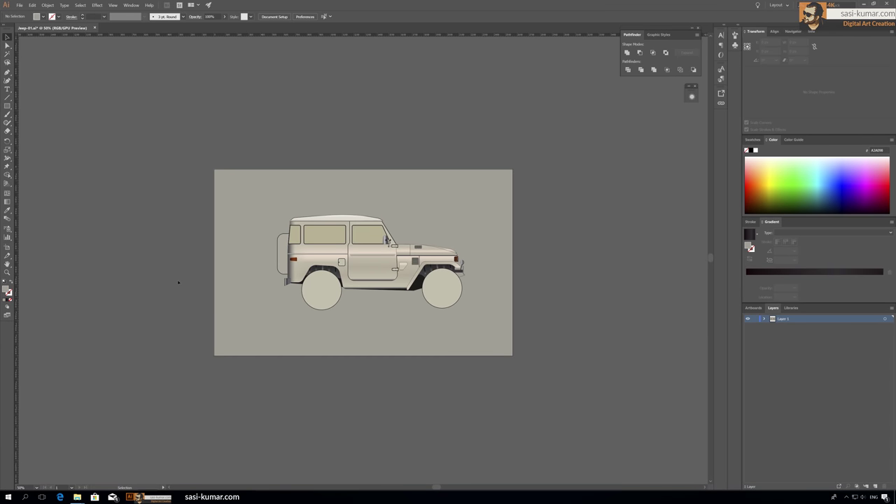
Try a lighter grey fill on the window panes, then undo it
key("ctrl+plus")
key("ctrl+plus")
key("ctrl+plus")
left_click(230, 212)
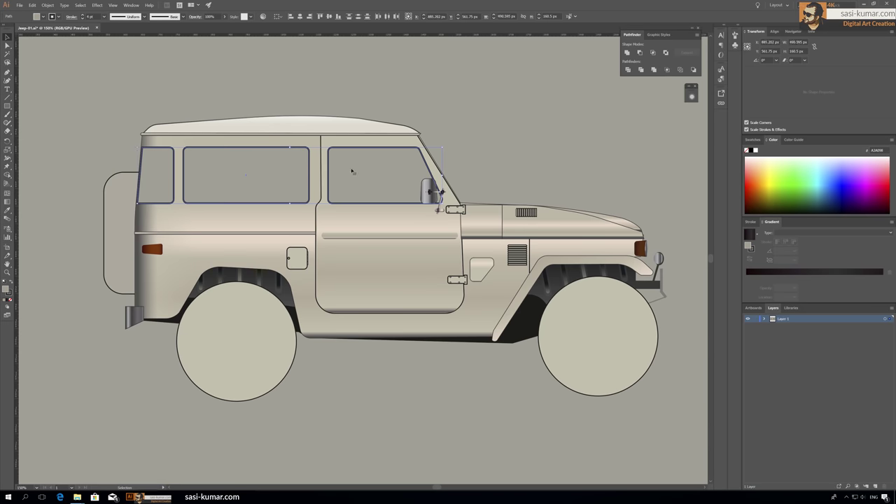
left_click(31, 5)
left_click(56, 56)
double_click(6, 288)
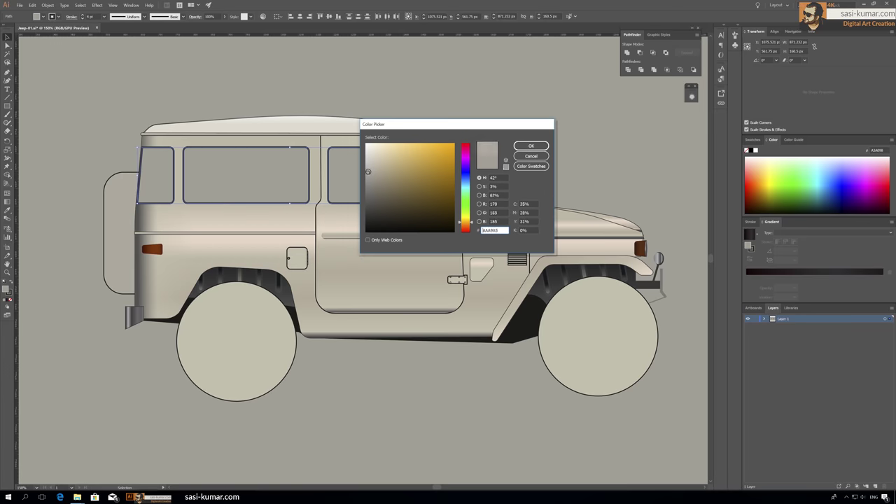
left_click(531, 146)
left_click(31, 5)
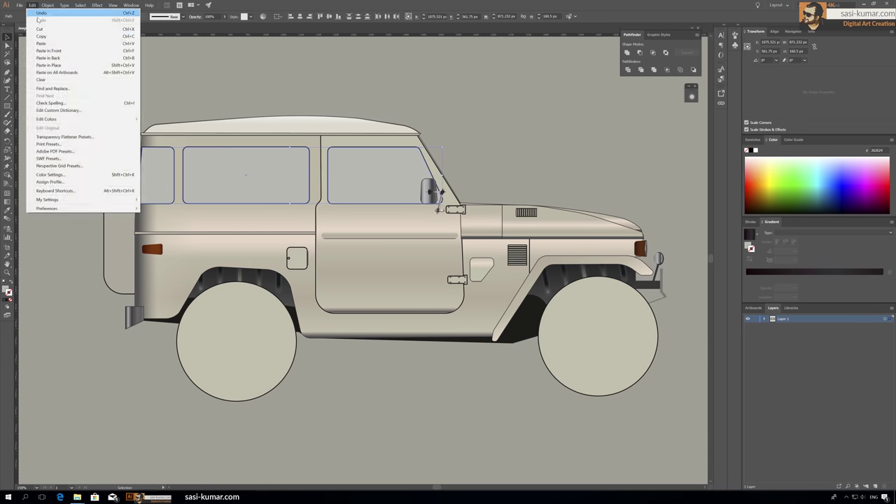
left_click(42, 9)
left_click(750, 222)
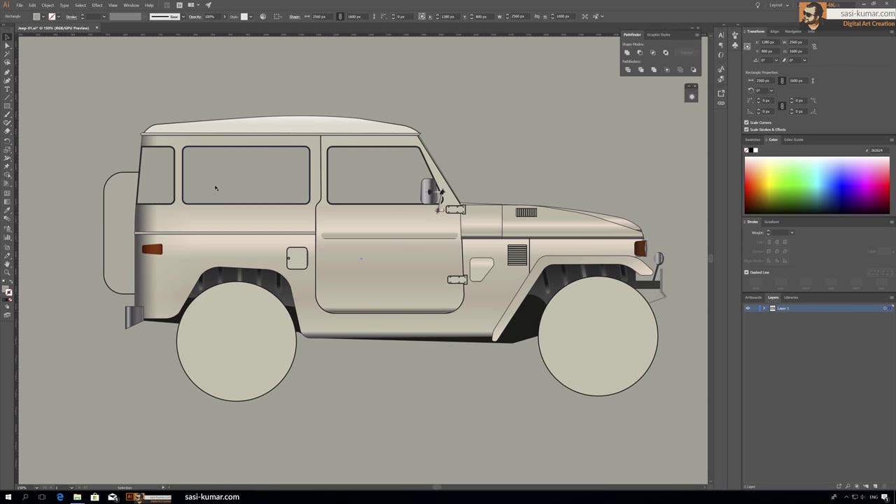
Copy the window group, Paste in Front, and fill the copy light grey
left_click(32, 5)
left_click(56, 48)
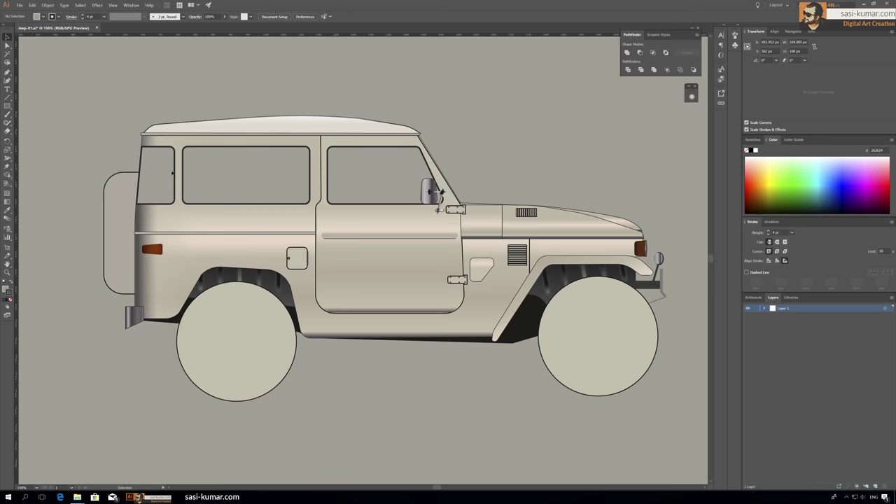
double_click(214, 185)
left_click(31, 5)
left_click(47, 33)
double_click(8, 289)
left_click(532, 146)
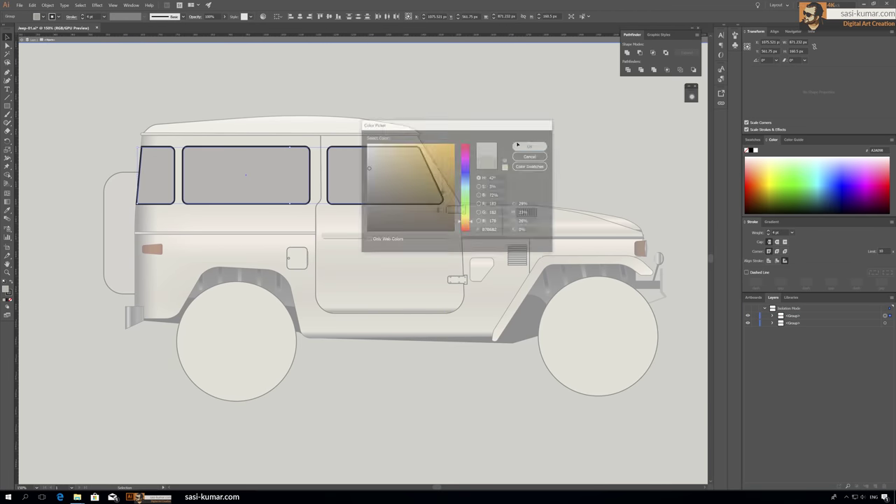
Draw a horizontal line across the windows and split them with Pathfinder Divide
key("ctrl+shift+a")
left_click_drag(524, 174, 524, 175)
key("v")
left_click(260, 165, "shift")
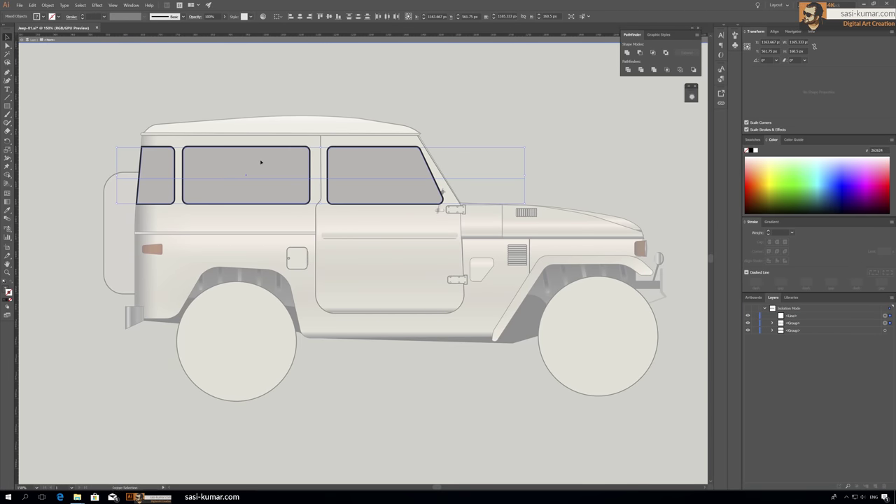
left_click(628, 70)
key("Escape")
Inspect the two-tone windows by selecting and deselecting the window group
key("ctrl+1")
key("a")
left_click(240, 80)
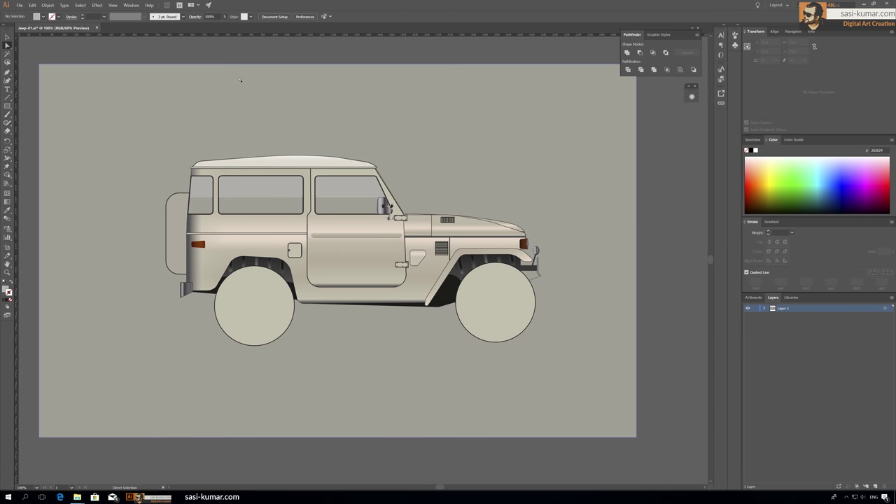
key("v")
left_click(261, 196)
scroll(222, 187, "up", 3)
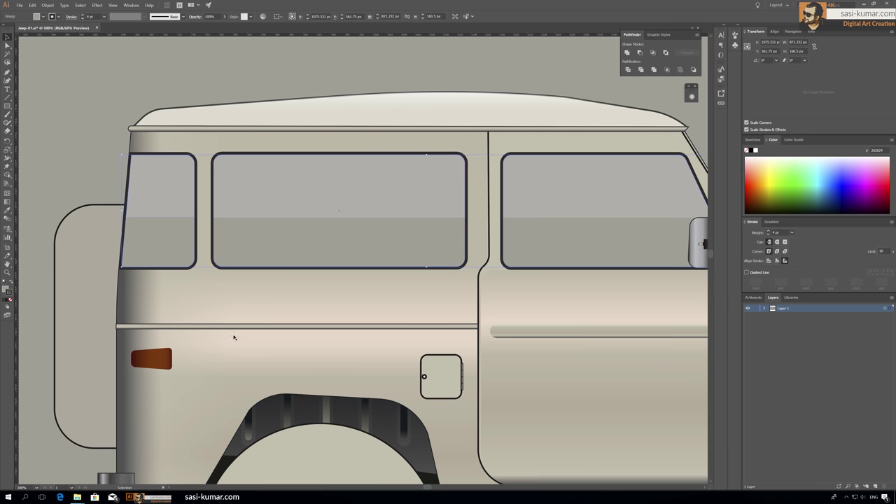
left_click(84, 66)
scroll(145, 75, "right", 3)
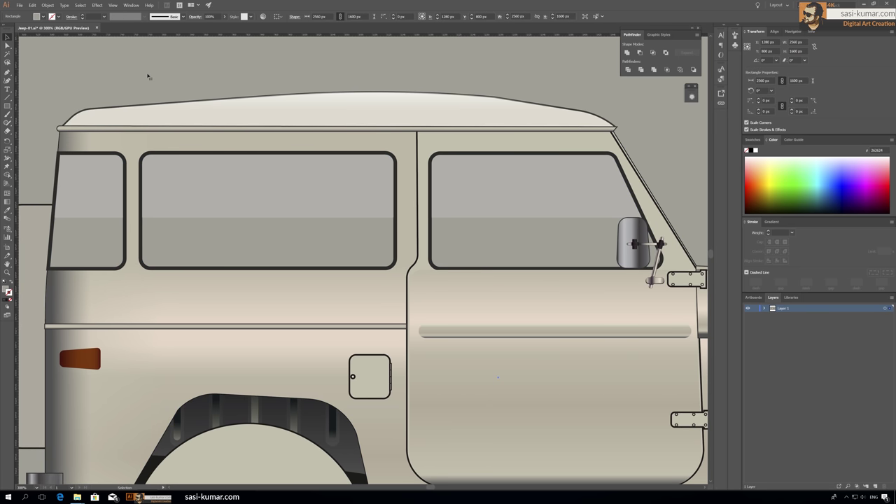
scroll(148, 75, "down", 3)
left_click(152, 199)
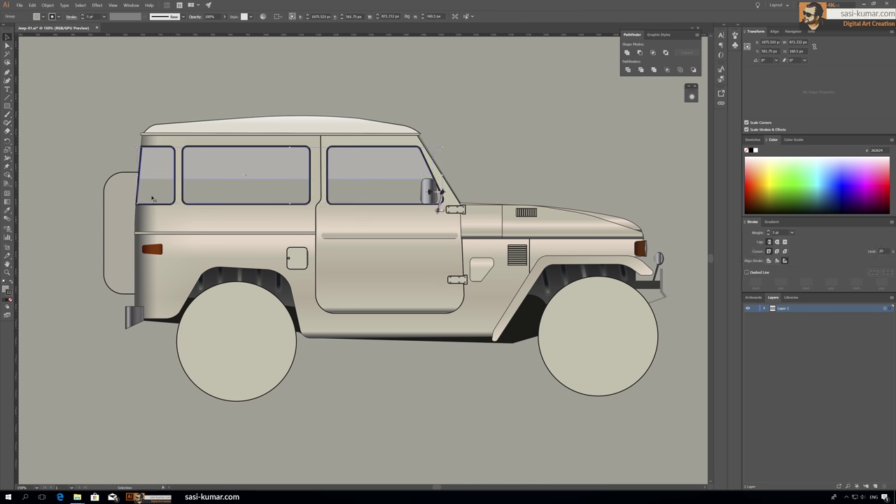
left_click(156, 84)
key("ctrl+equal")
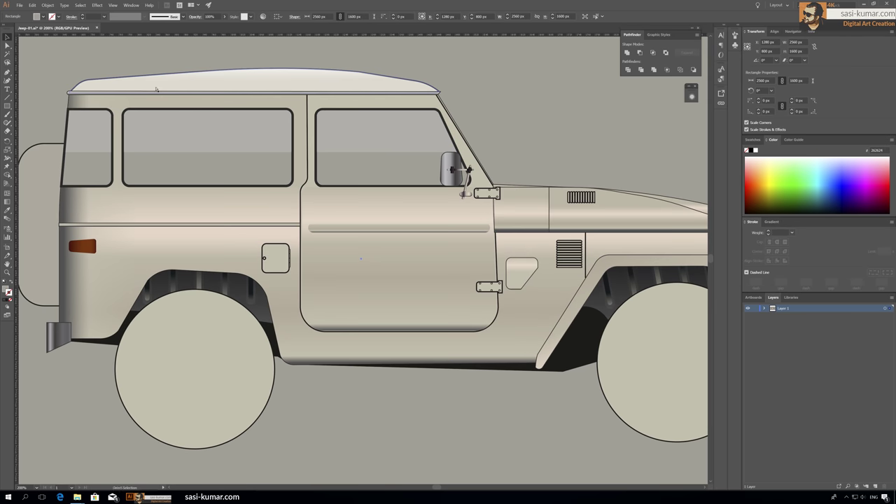
Paste a copy of the window group and delete its outer window copies
left_click(175, 154)
scroll(179, 154, "up", 3)
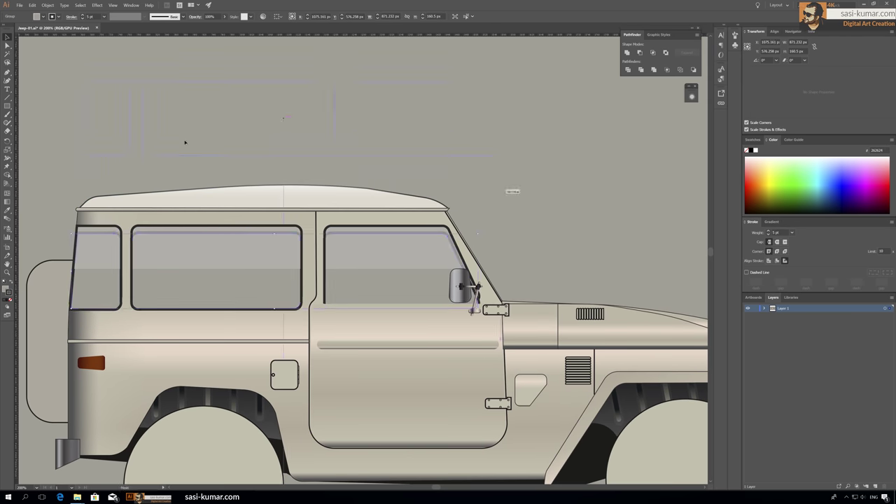
key("ctrl+c")
key("ctrl+v")
double_click(331, 169)
key("Delete")
left_click(181, 165)
key("Escape")
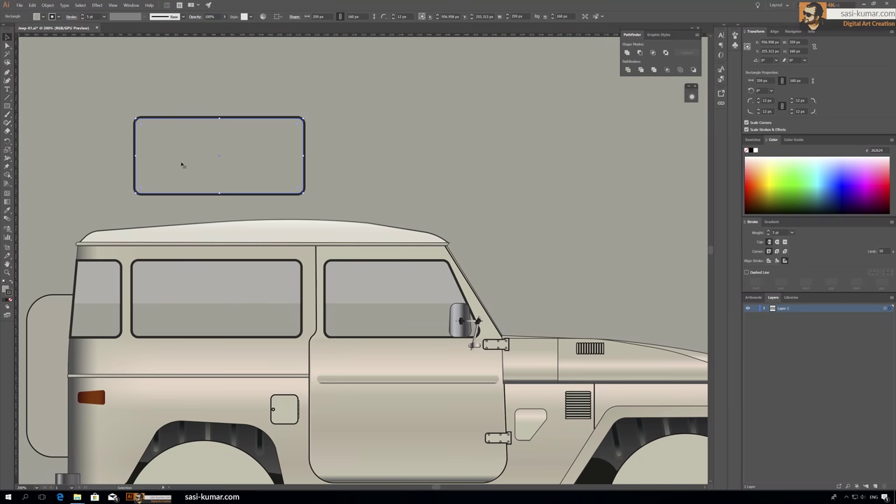
Make a semi-transparent dark strip from offset window copies using Minus Front
left_click_drag(176, 159, 166, 155)
key("shift+x")
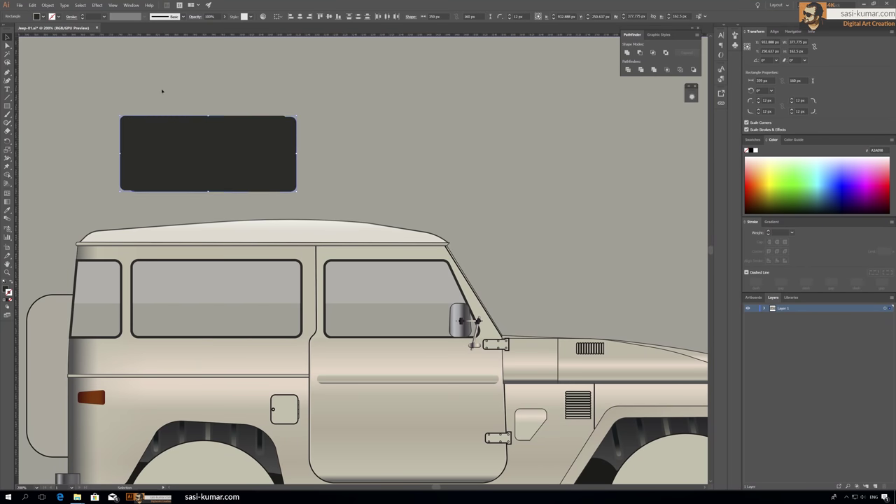
left_click(639, 53)
left_click_drag(125, 154, 137, 297)
key("ctrl+plus")
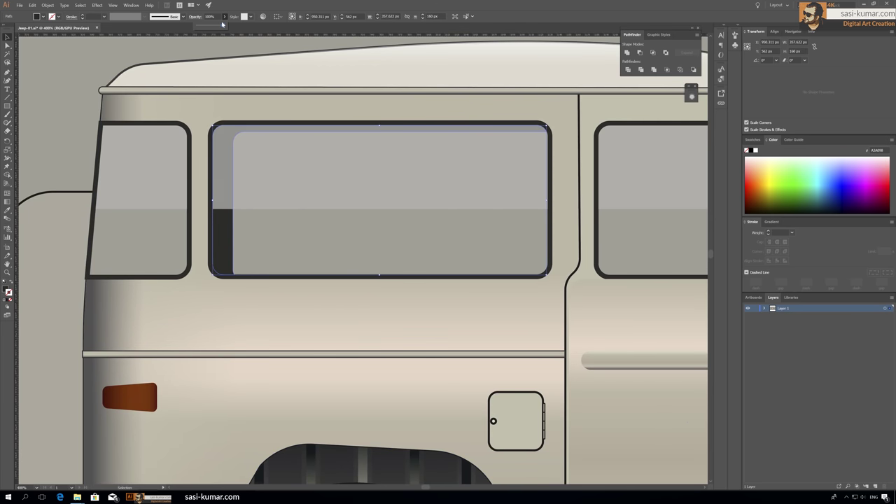
left_click(215, 16)
left_click(69, 110)
Paste the dark shape in place inside the isolated window group
left_click(152, 250)
left_click_drag(152, 250, 224, 322)
double_click(225, 320)
key("ctrl+shift+v")
right_click(262, 360)
left_click(232, 276)
key("ctrl+0")
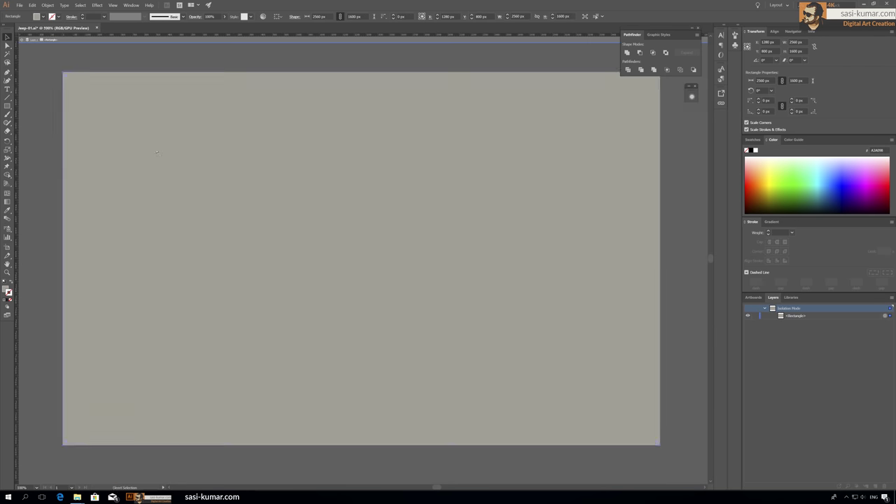
left_click(226, 176)
scroll(227, 181, "up", 2)
scroll(383, 110, "up", 2)
Fit the dark shape onto the door window and remove its light outline
left_click(373, 233)
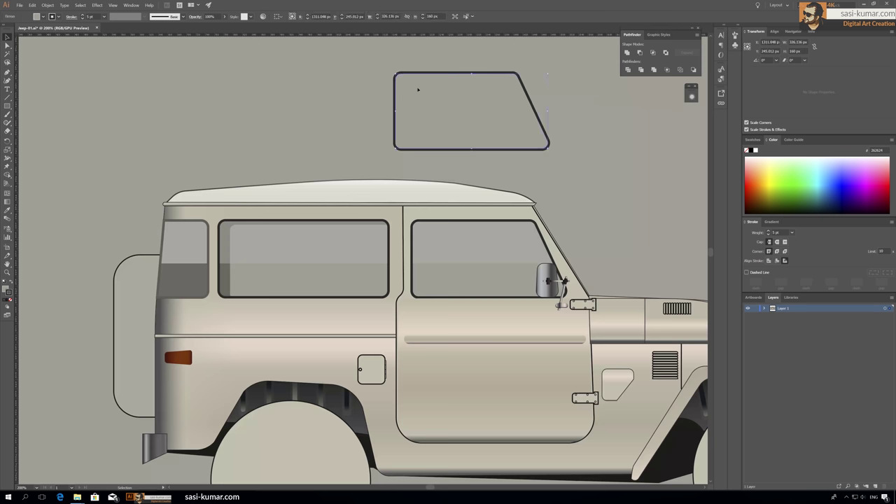
mouse_move(431, 257)
left_mouse_down()
mouse_move(434, 247)
mouse_move(452, 257)
left_mouse_up()
key("ctrl+equal")
left_click(10, 297)
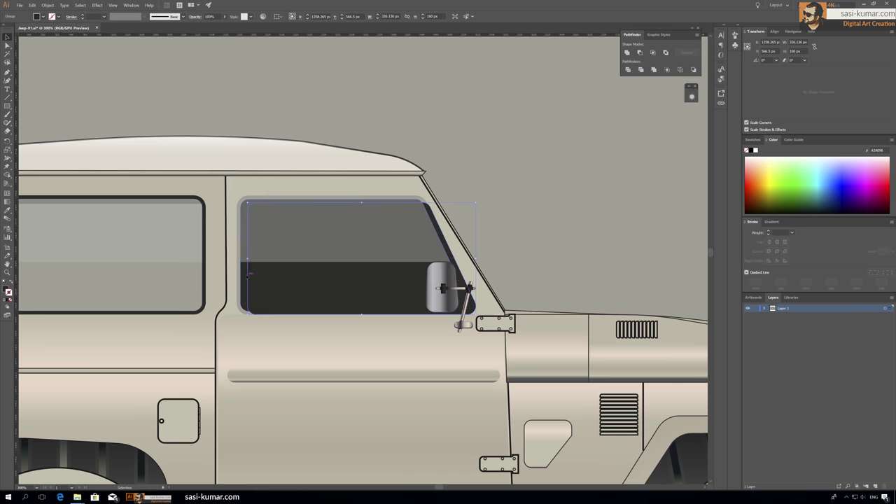
left_click_drag(344, 291, 339, 287)
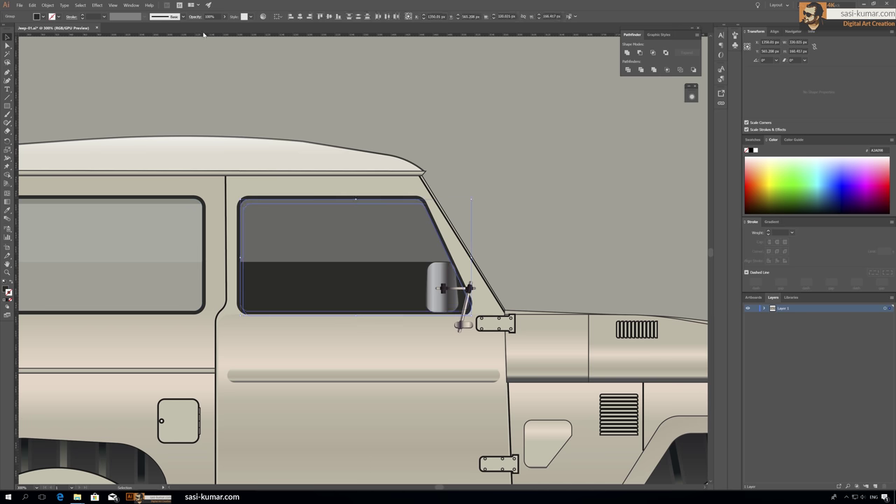
left_click(444, 124)
key("ctrl+0")
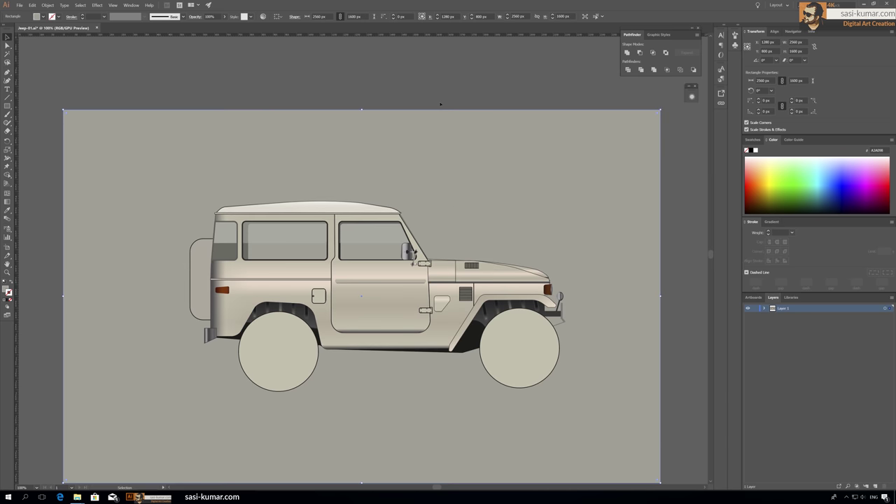
key("ctrl+minus")
scroll(325, 142, "right", 2)
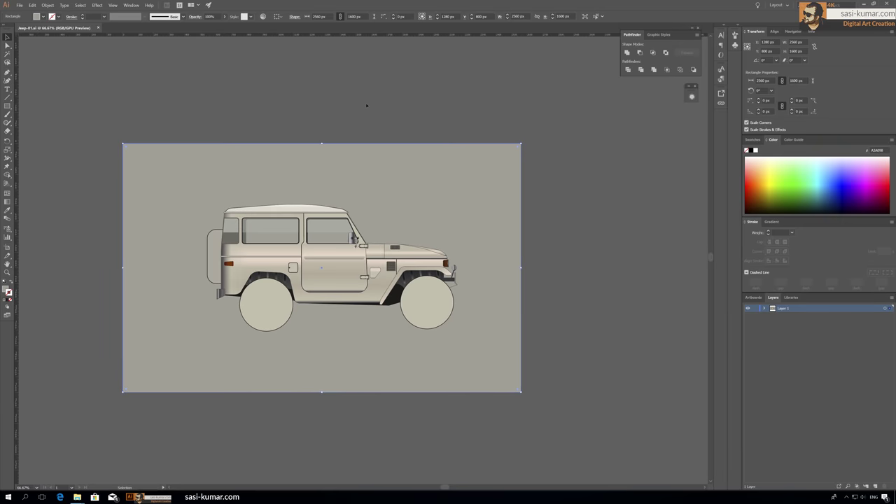
left_click(367, 106)
key("ctrl+plus")
key("ctrl+plus")
key("ctrl+plus")
left_click_drag(457, 290, 464, 306)
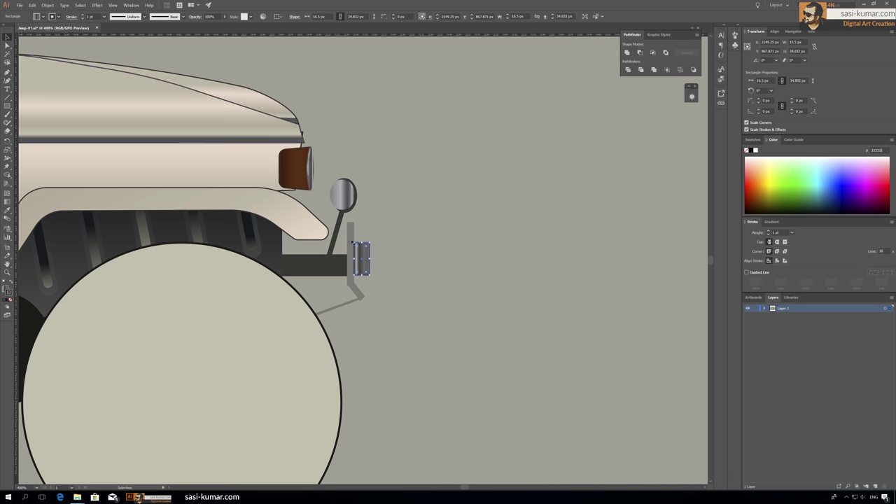
left_click_drag(366, 255, 381, 283)
key("g")
key("v")
left_click(443, 156)
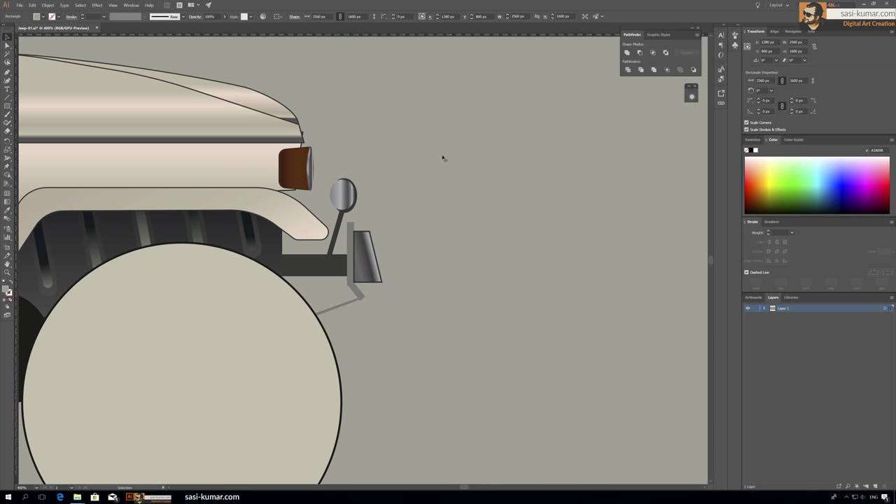
key("ctrl+0")
key("ctrl+plus")
key("ctrl+plus")
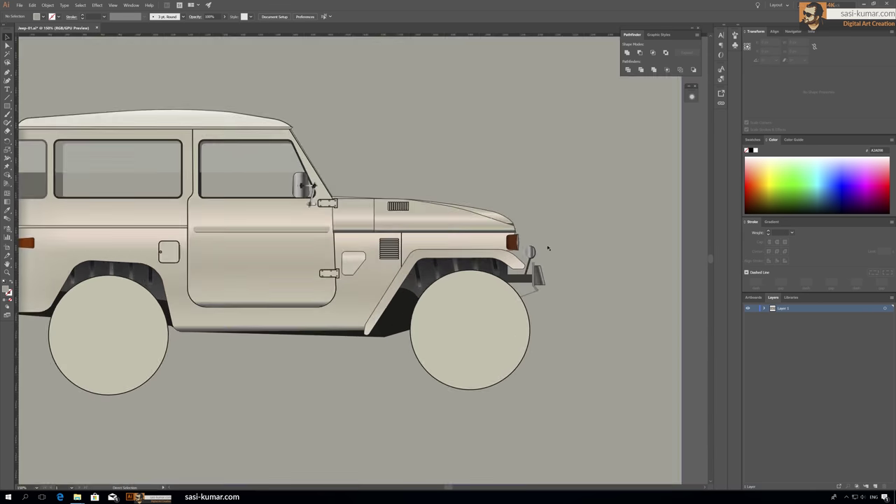
Slide a door gradient stop to 37% and make it fully transparent
double_click(250, 277)
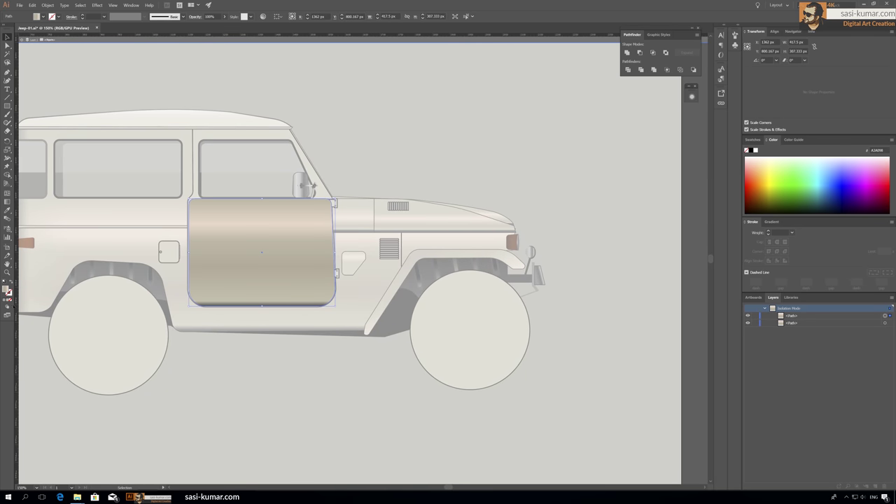
left_click(772, 221)
left_click(750, 235)
left_click_drag(881, 278, 799, 280)
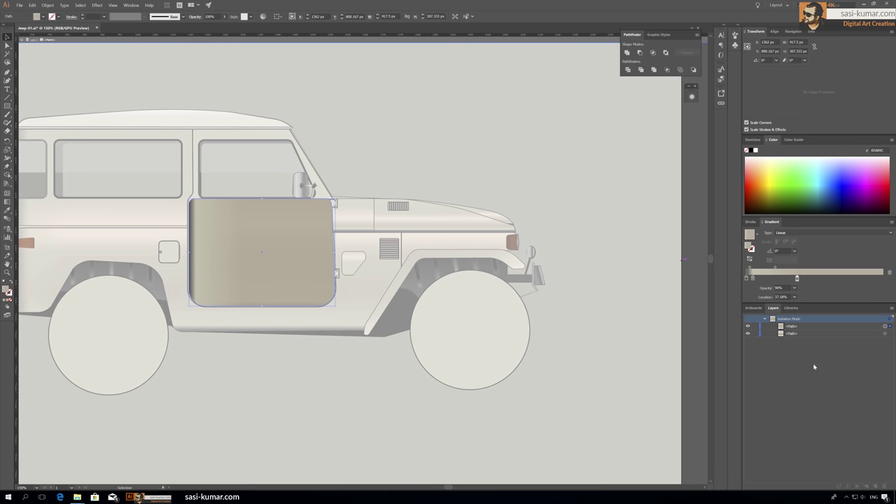
left_click(795, 279)
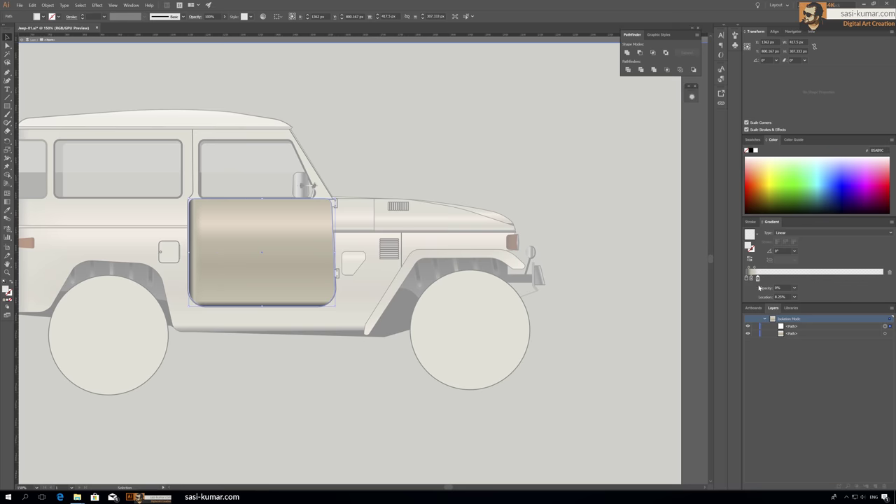
key("Escape")
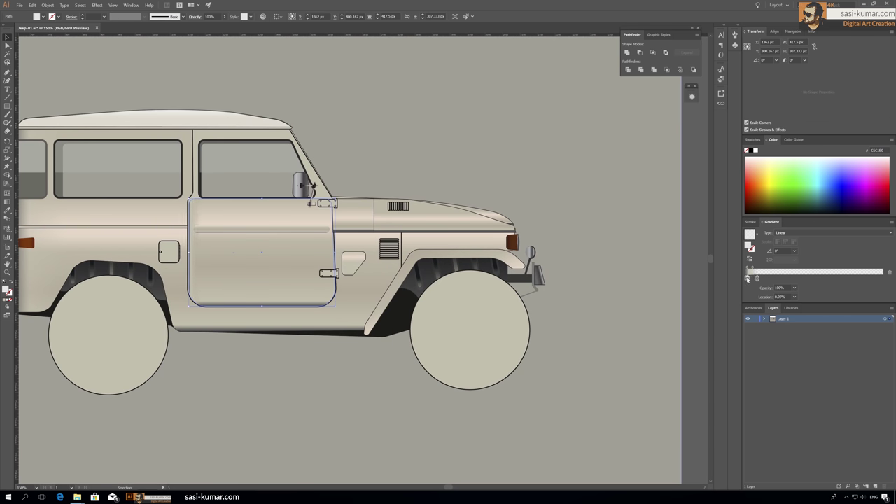
left_click(753, 278)
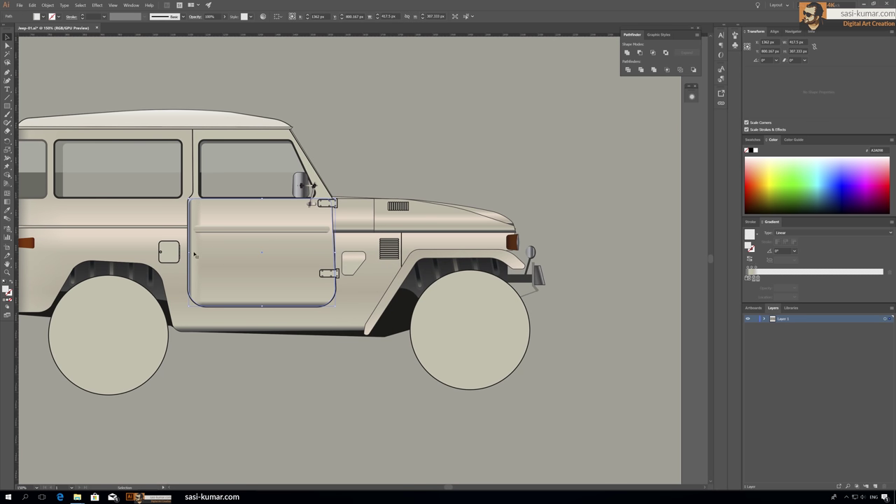
left_click(593, 243)
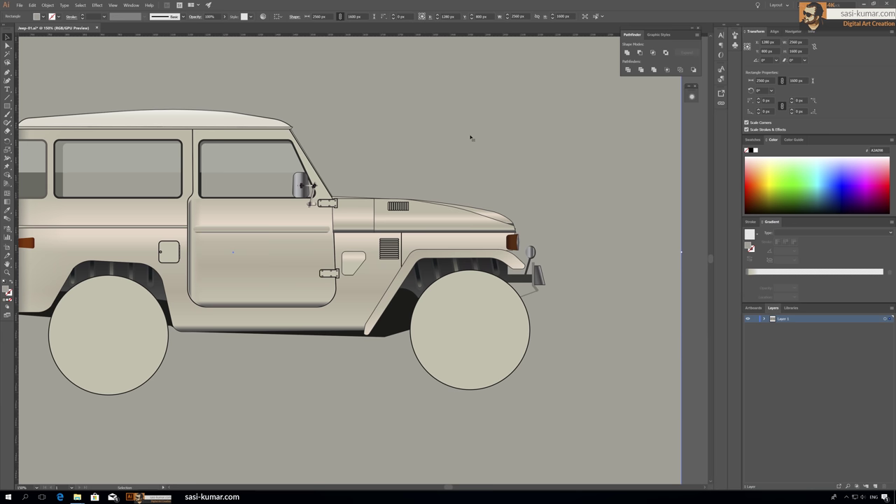
Angle the door gradient diagonally from lower left to upper right
key("ctrl+plus")
left_click(404, 241)
scroll(404, 241, "up", 2)
left_click(592, 88)
key("ctrl+minus")
key("ctrl+minus")
key("ctrl+minus")
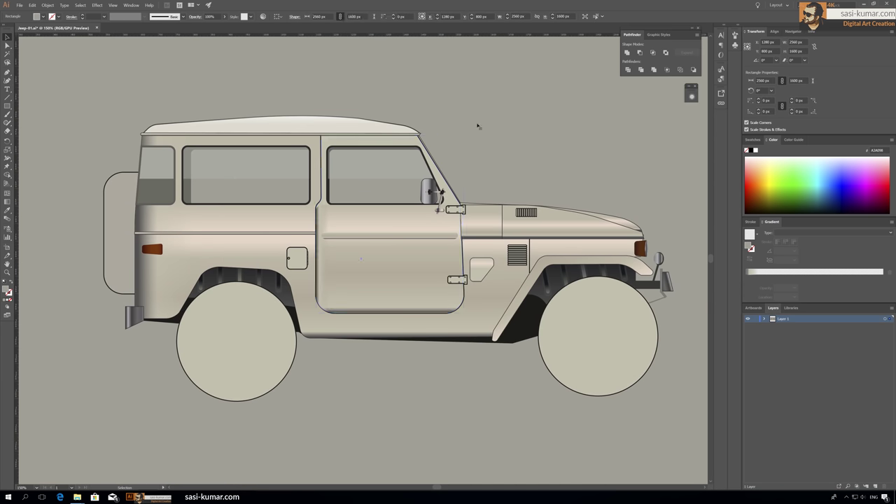
double_click(341, 296)
left_click_drag(325, 302, 387, 240)
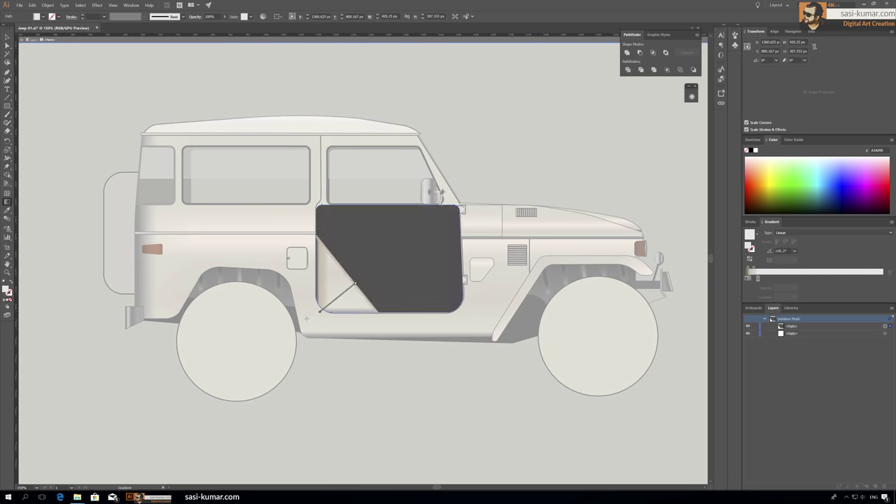
Paste the door back in front, undo the extra copy, and exit isolation
key("ctrl+z")
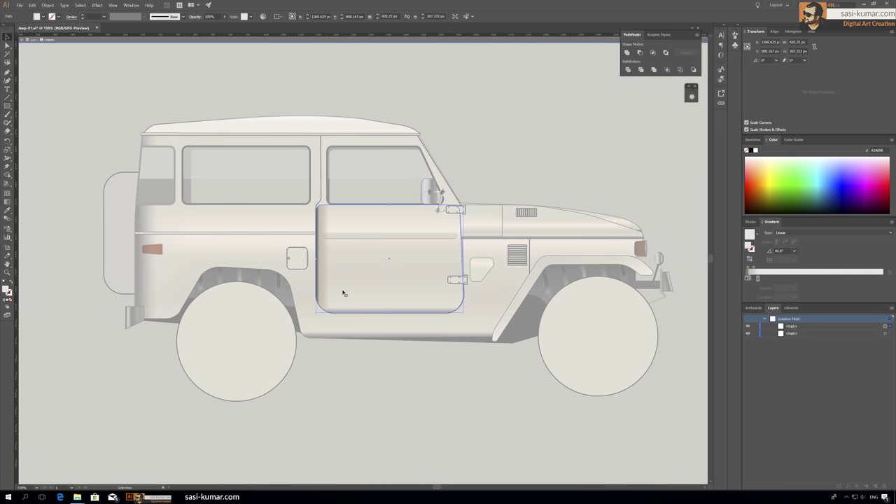
key("ctrl+c")
key("ctrl+f")
key("ctrl+z")
key("Escape")
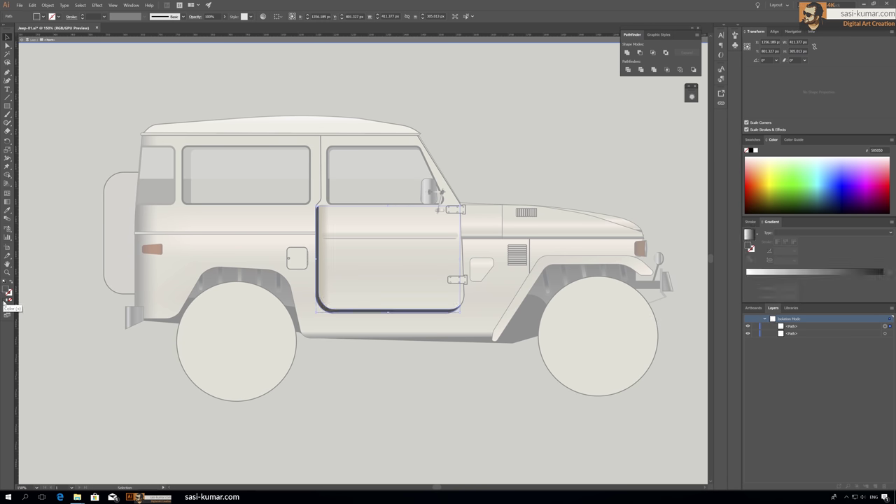
left_click(405, 85)
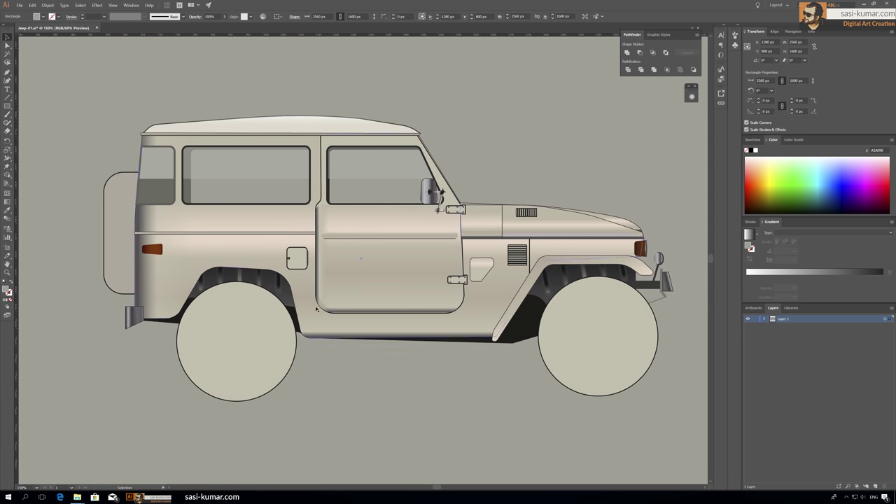
key("ctrl+plus")
Sample the bodywork's beige gradient onto the front door with the Eyedropper
key("v")
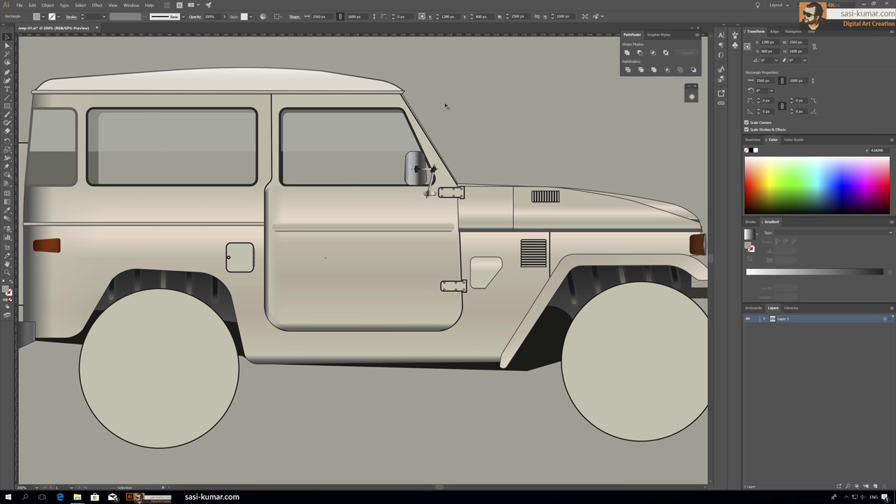
left_click(276, 184)
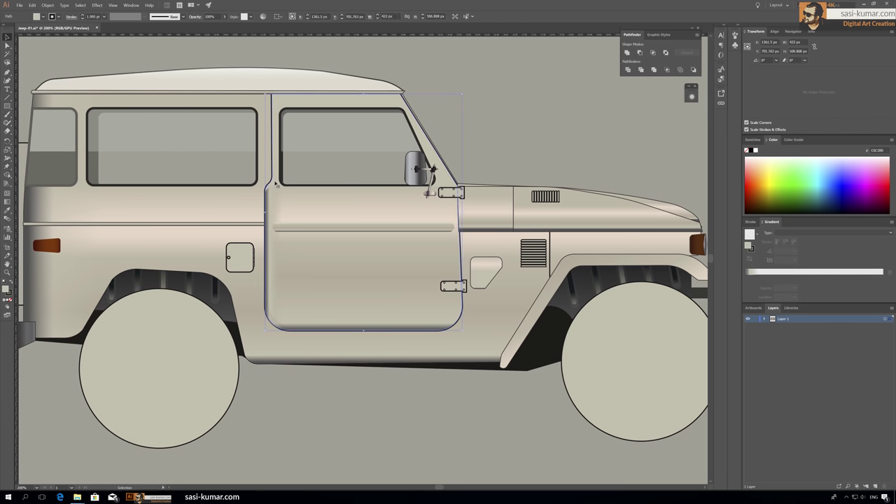
key("i")
left_click(268, 193)
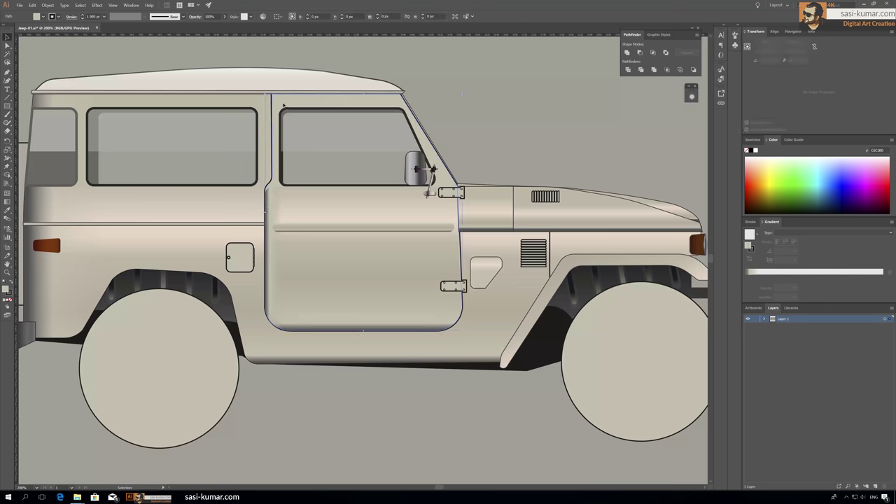
Set the door's left gradient stop location to 4.7%
left_click(759, 274)
double_click(754, 279)
key("Escape")
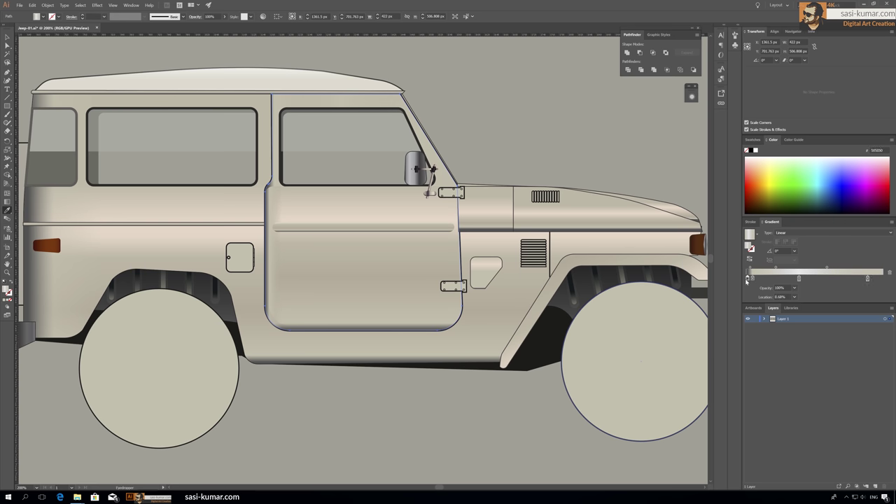
key("v")
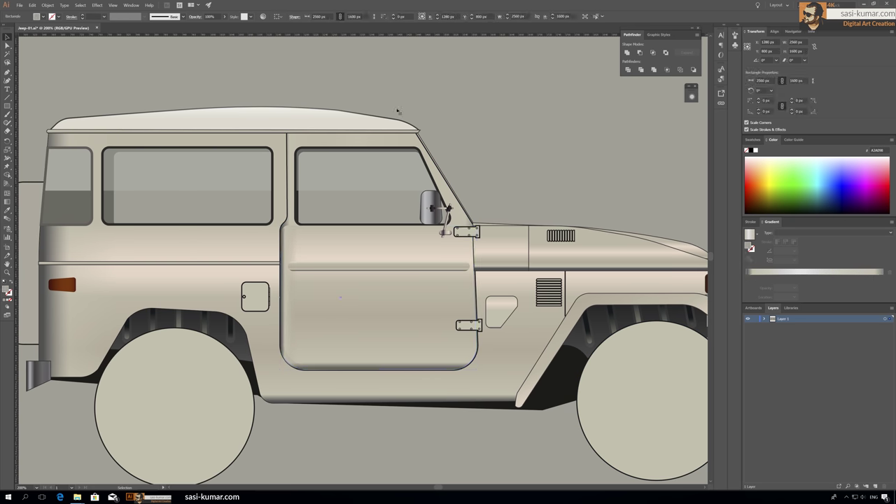
left_click(748, 278)
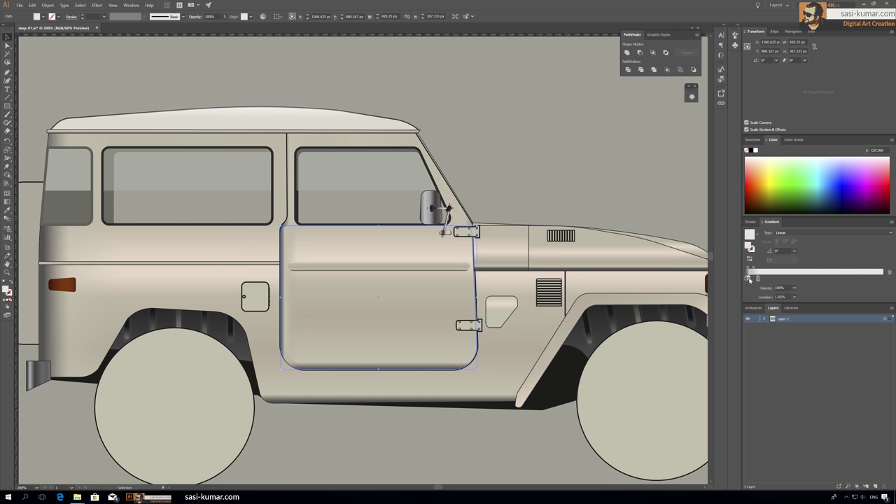
left_click(522, 155)
key("ctrl+shift+a")
key("ctrl+plus")
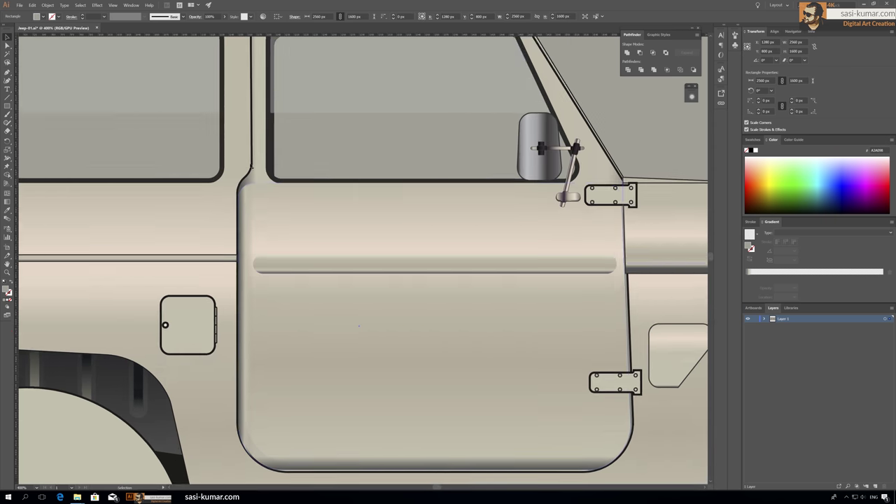
Draw a thin highlight strip along the front door window's bottom edge
key("ctrl+0")
key("ctrl+plus")
key("ctrl+plus")
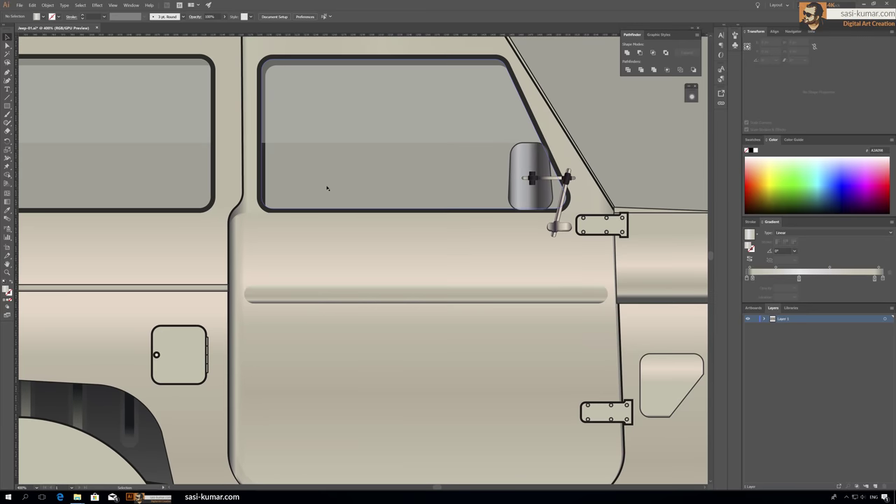
left_click(542, 221)
left_click(246, 224)
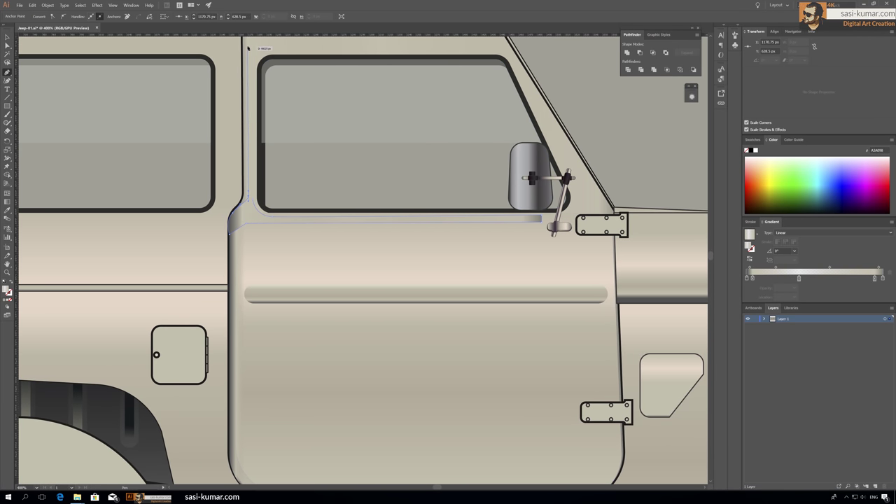
left_click(234, 214, "ctrl")
left_click(541, 223, "ctrl")
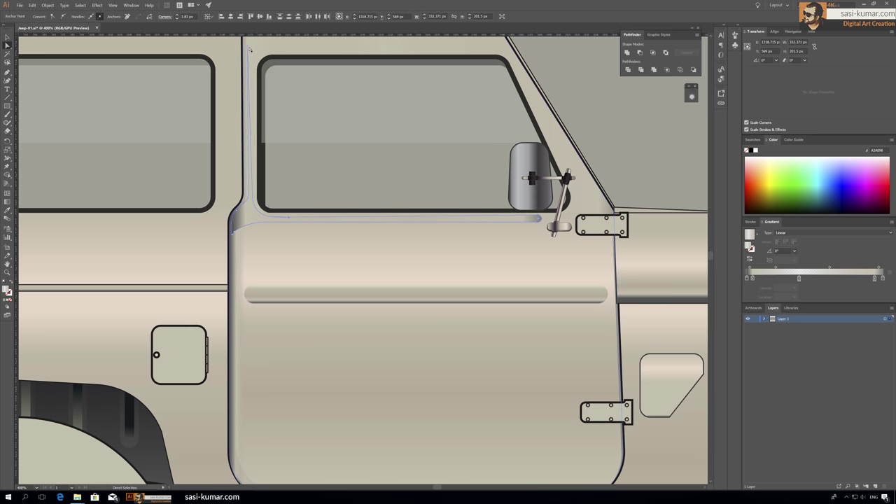
Fill the window-trim highlight strip with white
key("ctrl+minus")
key("v")
double_click(7, 291)
left_click(531, 146)
left_click(200, 79)
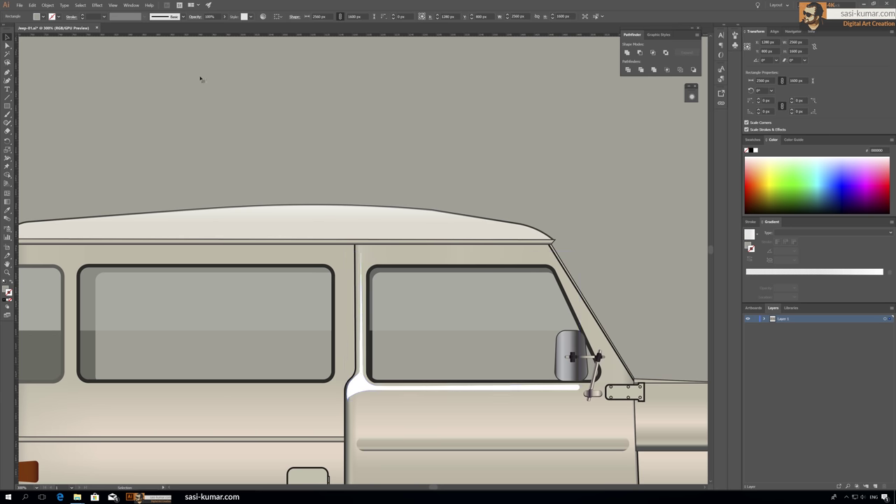
Check the white trim strip on the door by reselecting the whole path
key("ctrl+0")
scroll(226, 166, "up", 3)
left_click(345, 208)
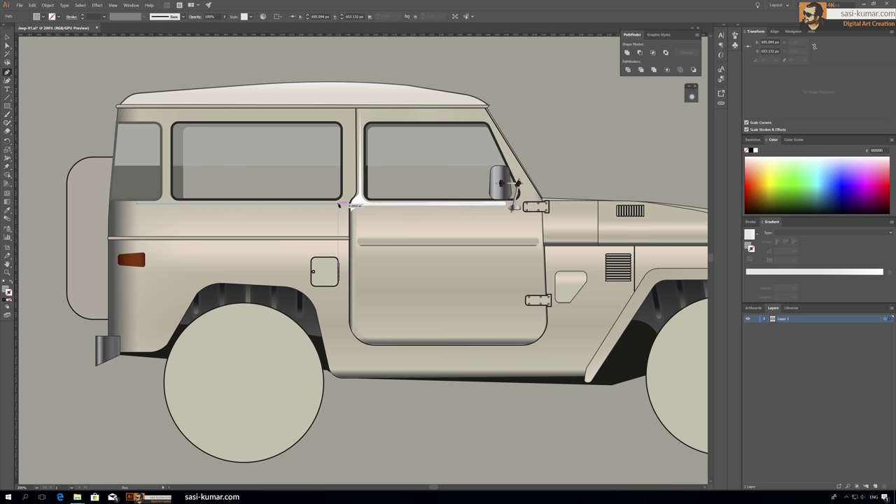
key("v")
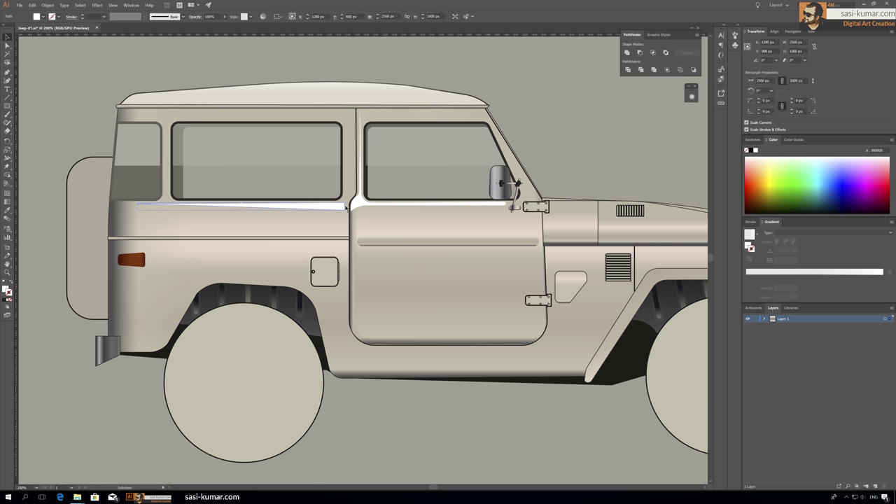
left_click(81, 79)
key("ctrl+plus")
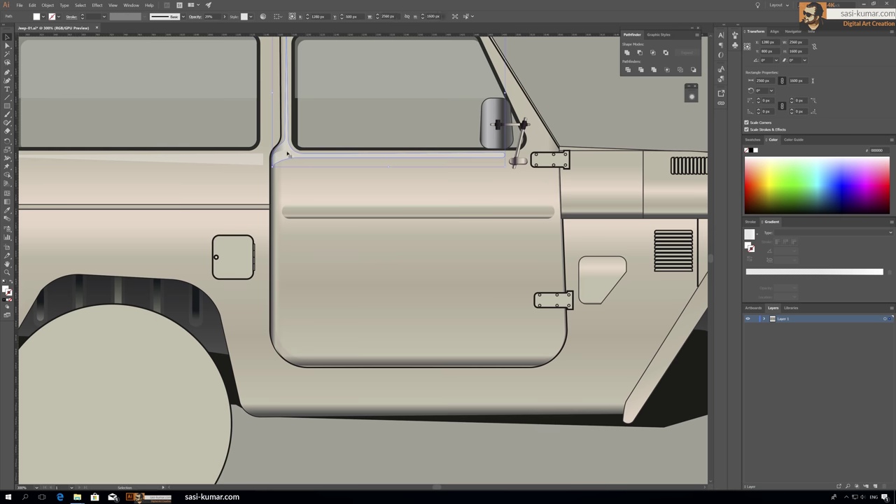
scroll(604, 151, "down", 3)
scroll(320, 266, "up", 3)
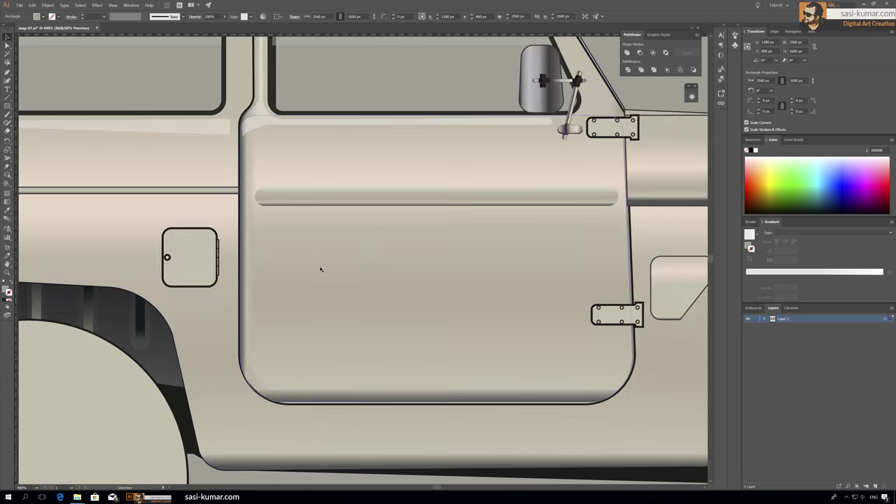
scroll(320, 266, "up", 2)
Adjust the trim strip's points and add a corner highlight at the door's upper-left pillar
left_click(317, 157)
key("a")
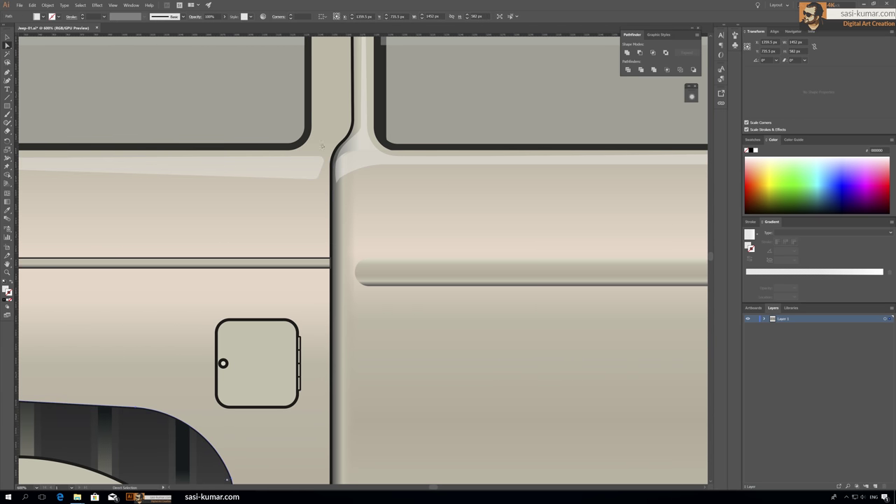
left_click_drag(339, 159, 320, 180)
key("p")
key("v")
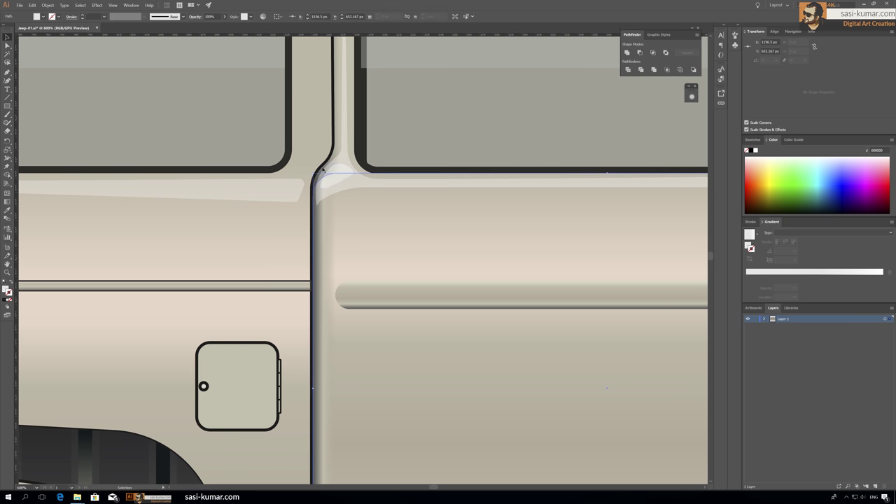
key("ctrl+1")
left_click(306, 57)
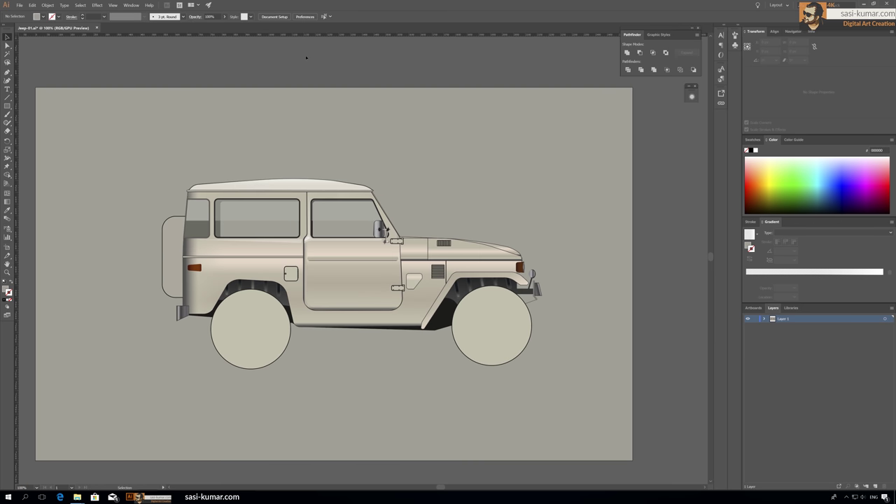
Draw a darker shading shape along the bottom of the front door
key("ctrl+equal")
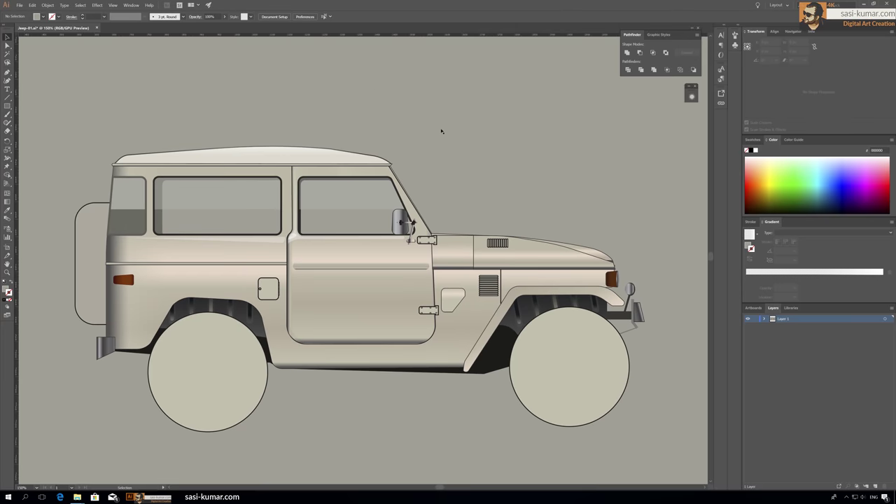
key("ctrl+equal")
left_click(451, 345)
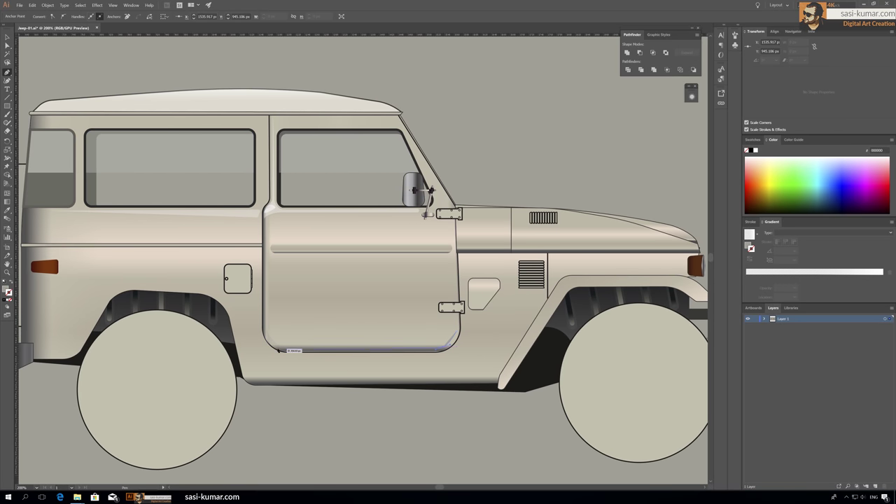
left_click(268, 331)
key("a")
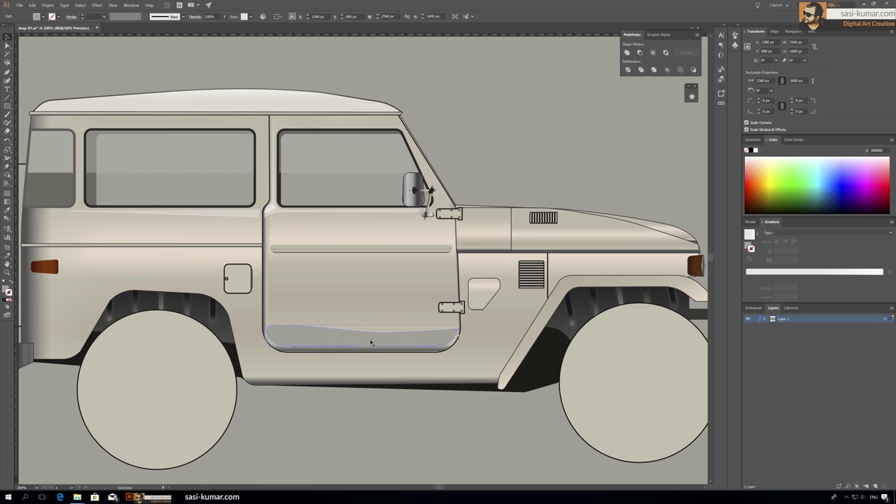
key("ctrl+equal")
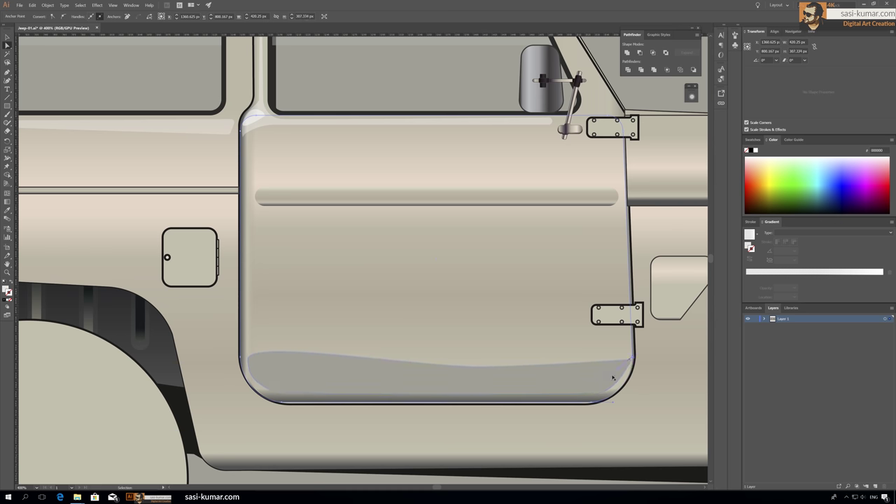
key("ctrl+0")
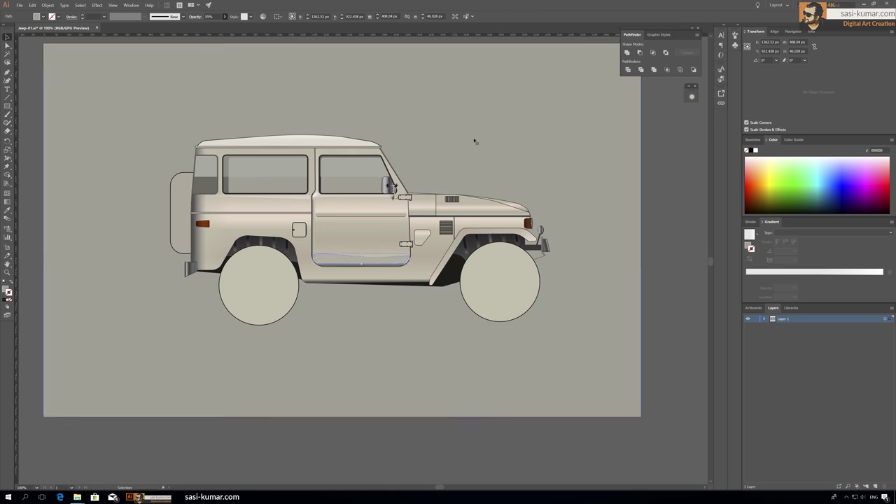
key("ctrl+equal")
Outline the sill shading shape beneath the door and curve its lower edge upward
left_click(314, 297)
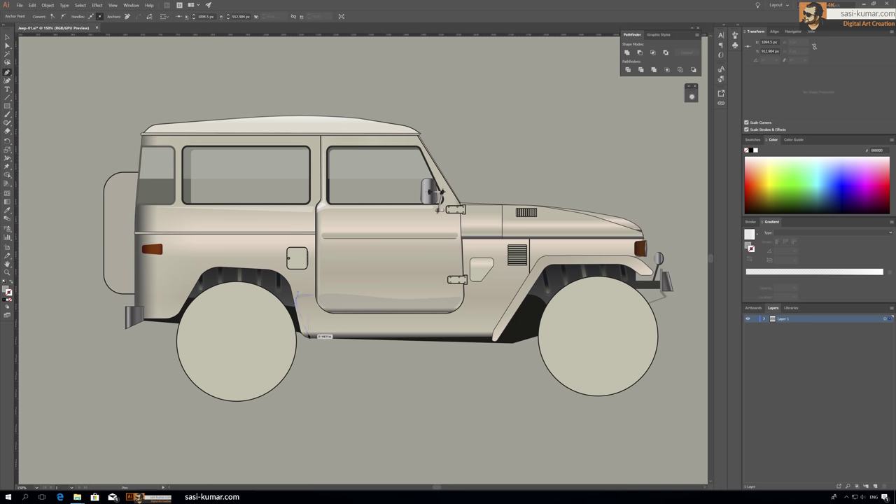
left_click(420, 336)
left_click(511, 299)
left_click(464, 316)
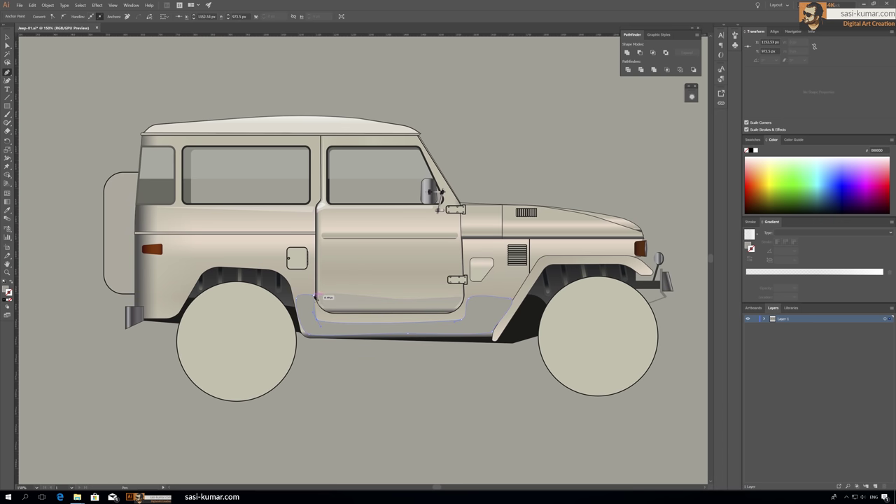
left_click(318, 321)
scroll(459, 316, "up", 3)
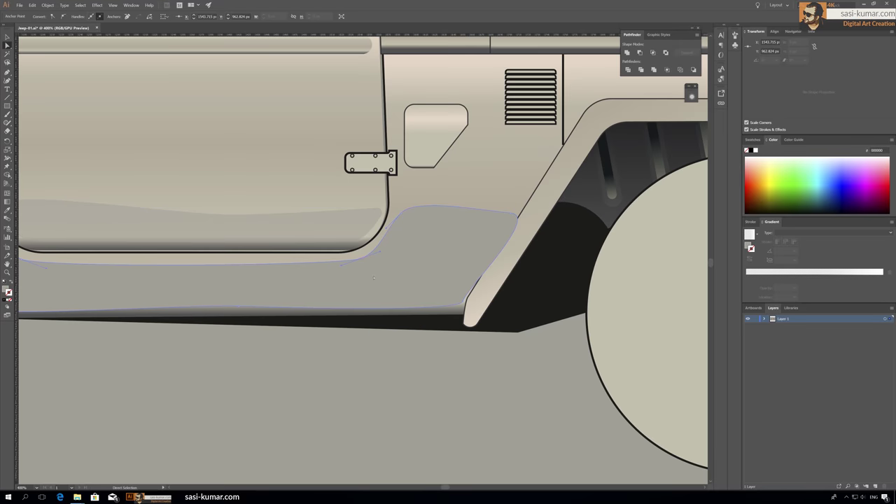
scroll(356, 258, "left", 3)
scroll(357, 258, "up", 1)
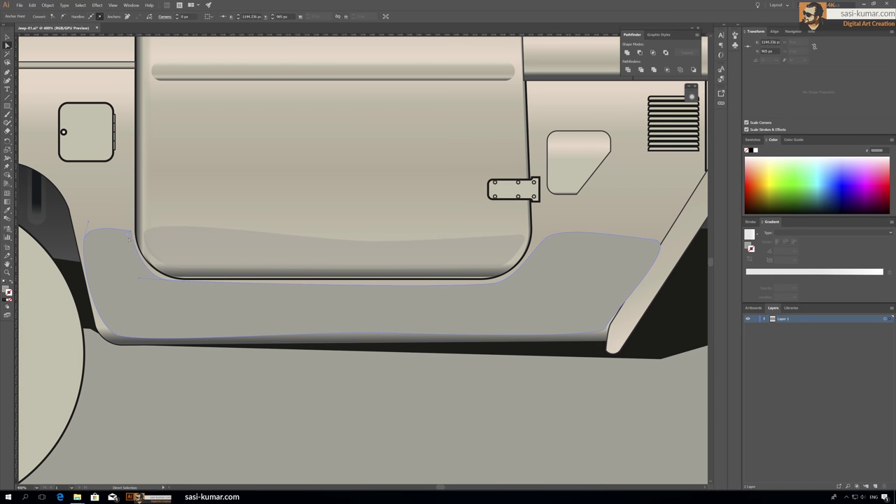
left_click_drag(339, 344, 439, 328)
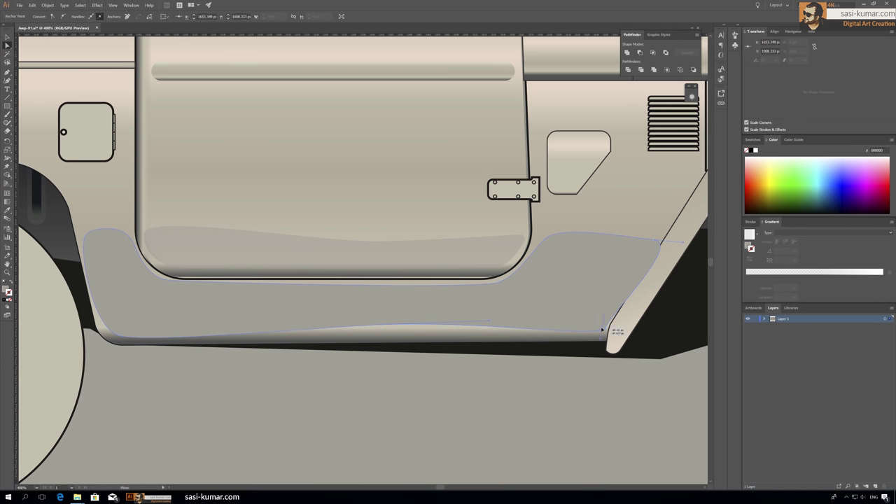
key("v")
left_click(481, 396)
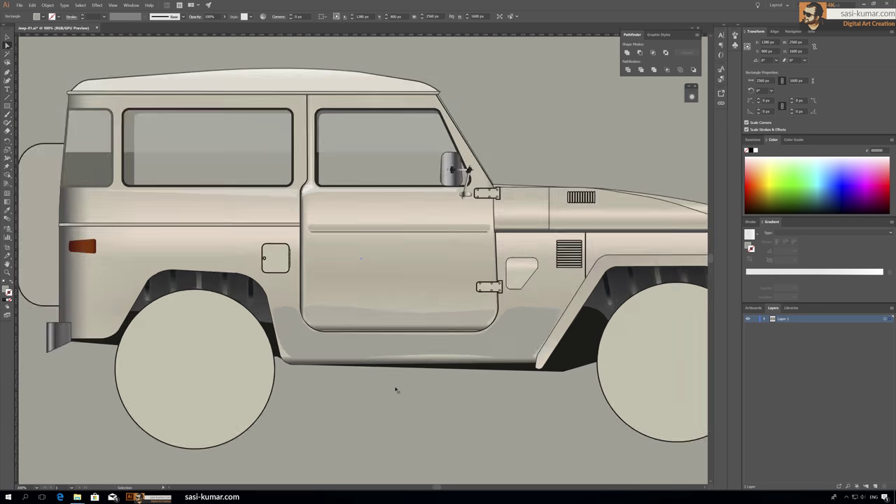
scroll(420, 350, "down", 3)
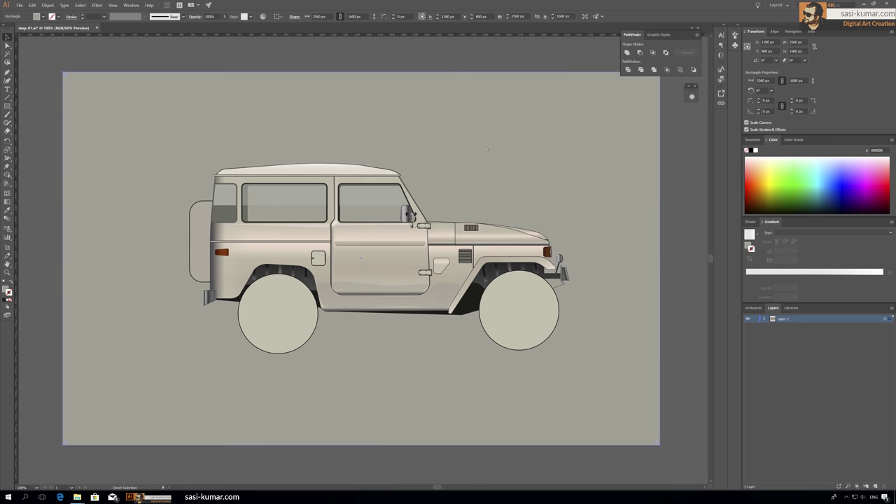
Add a curved path at the rear body corner, then leave isolation mode
double_click(137, 284)
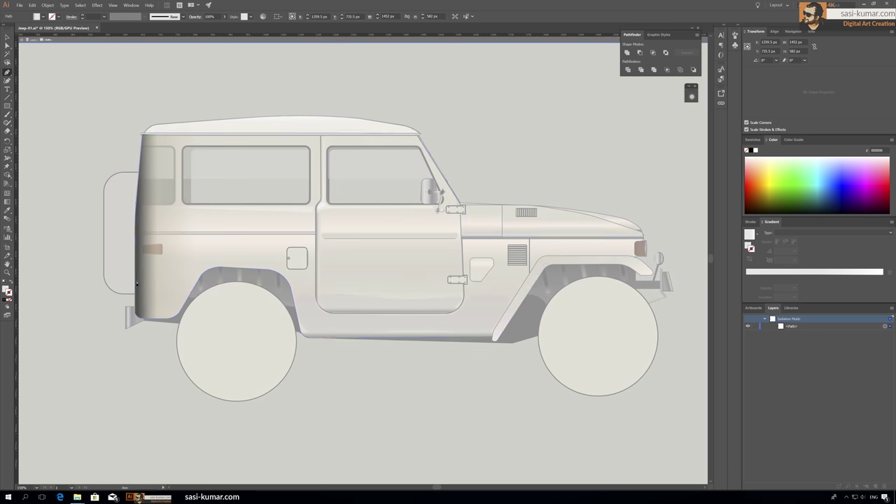
left_click(137, 283)
left_click_drag(174, 311, 191, 290)
key("v")
key("Escape")
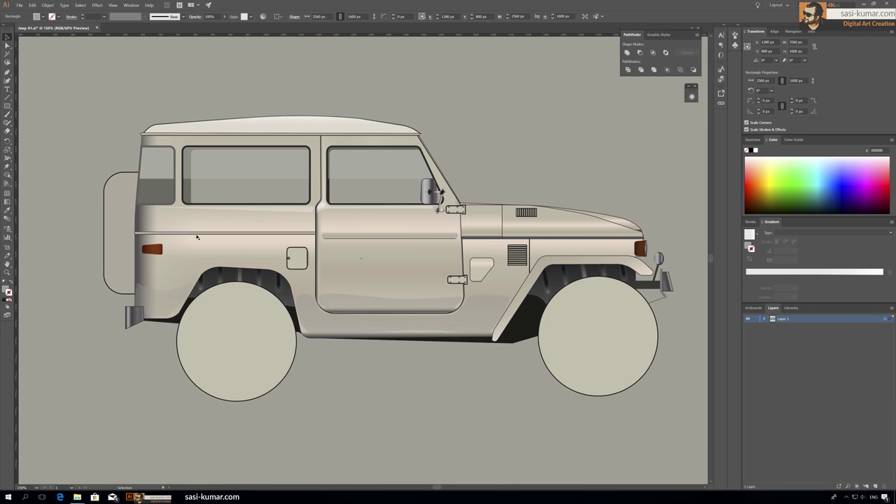
double_click(150, 288)
right_click(150, 287)
left_click(184, 398)
key("a")
left_click(183, 293)
left_click(84, 81)
scroll(84, 81, "up", 1)
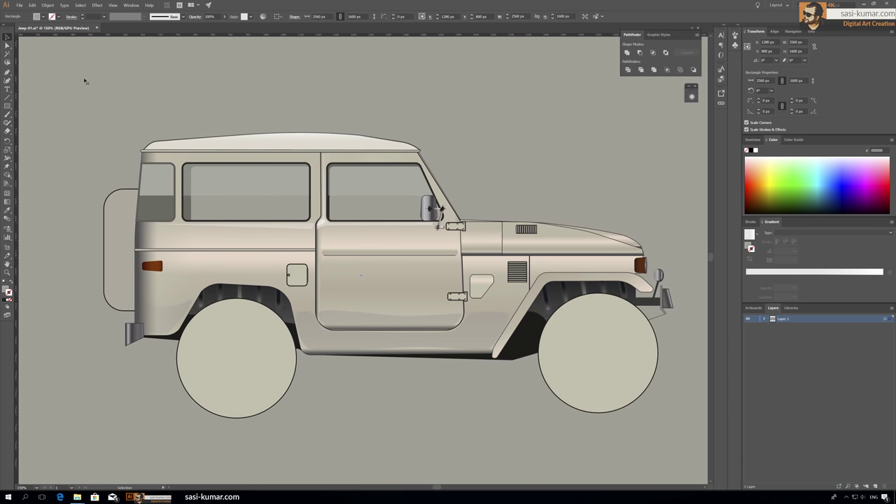
Draw the grey door reflection shape below the crease and send it backward with Ctrl+[
key("ctrl+plus")
key("p")
left_click(306, 233)
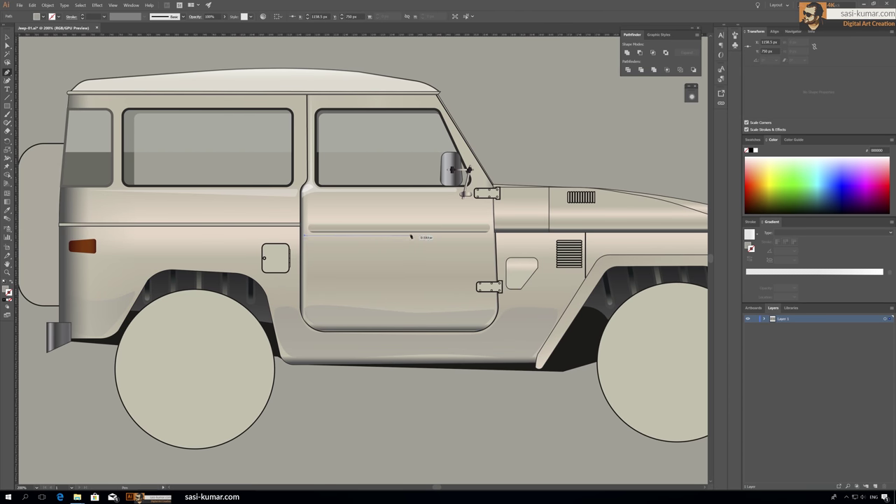
left_click(494, 267)
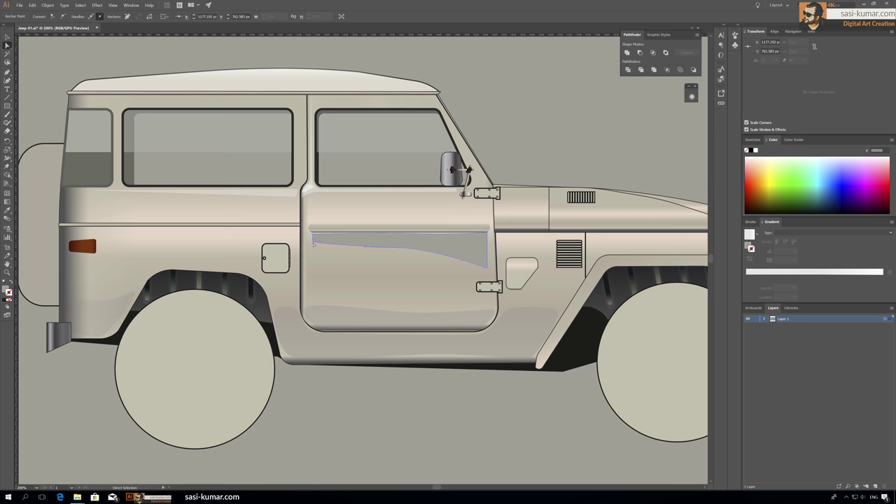
key("v")
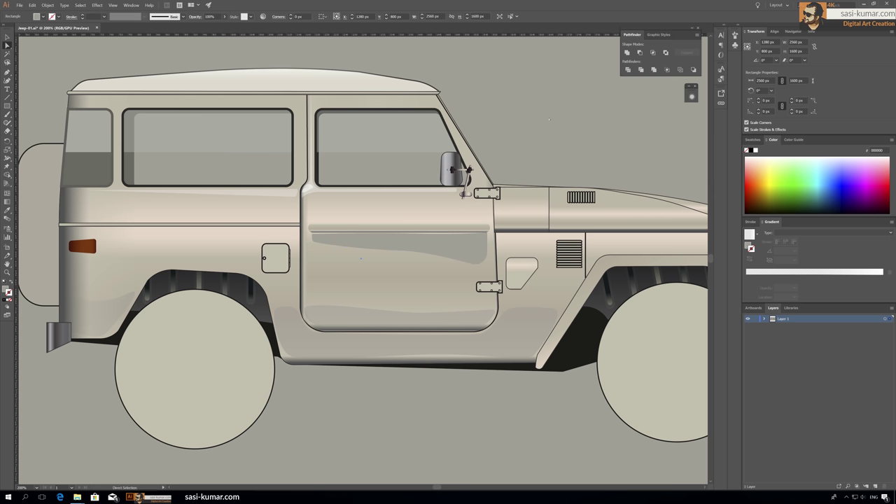
key("ctrl+bracketleft")
key("ctrl+bracketleft")
left_click(565, 131)
key("ctrl+1")
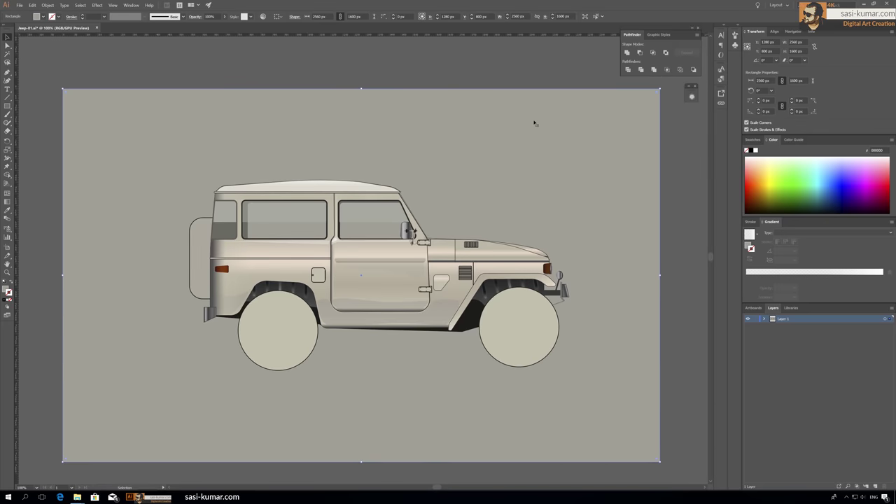
Add a white highlight along the body crease line
key("ctrl+equal")
key("ctrl+equal")
key("ctrl+equal")
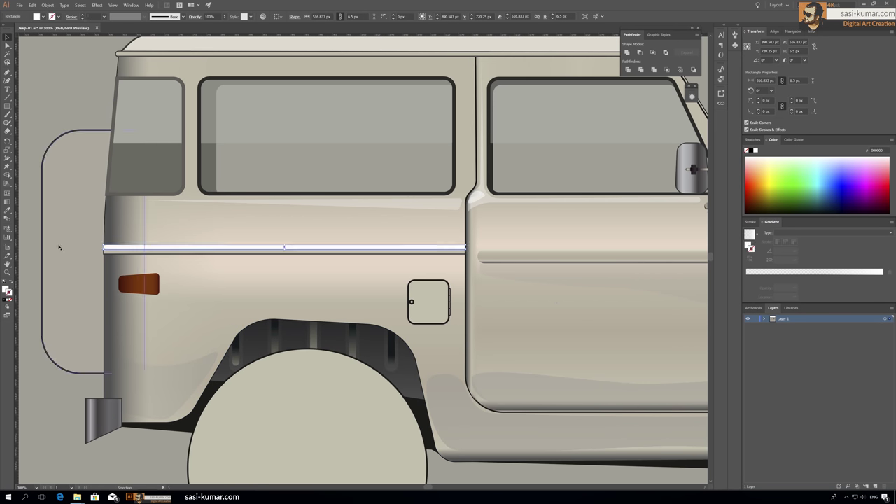
key("ctrl+equal")
key("ctrl+equal")
scroll(422, 277, "right", 5)
scroll(341, 282, "left", 2)
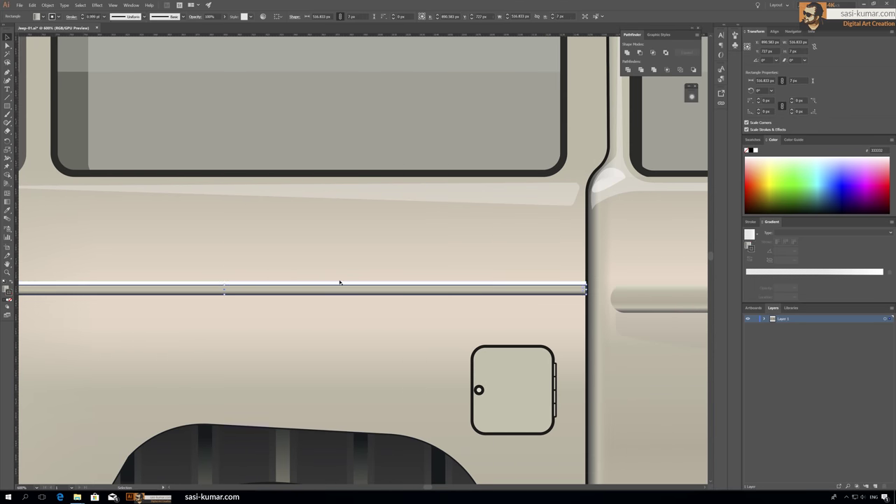
scroll(138, 242, "left", 4)
key("ctrl+minus")
key("ctrl+minus")
key("ctrl+minus")
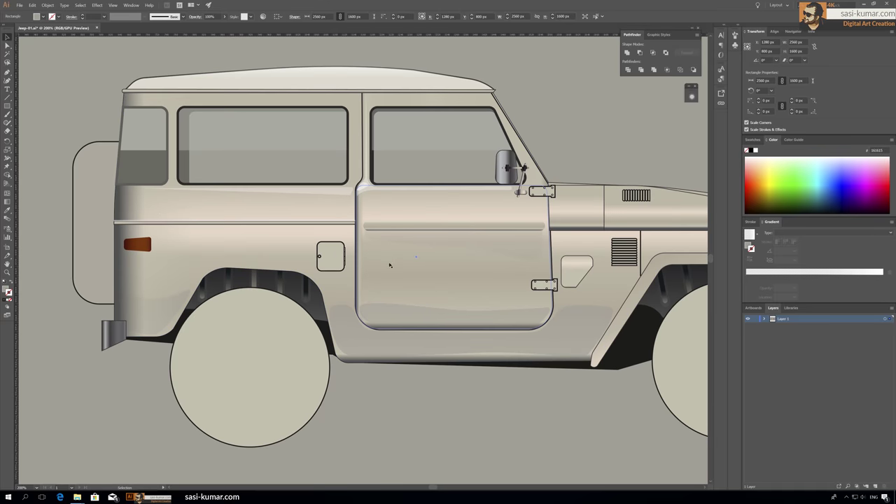
key("p")
left_click(355, 225)
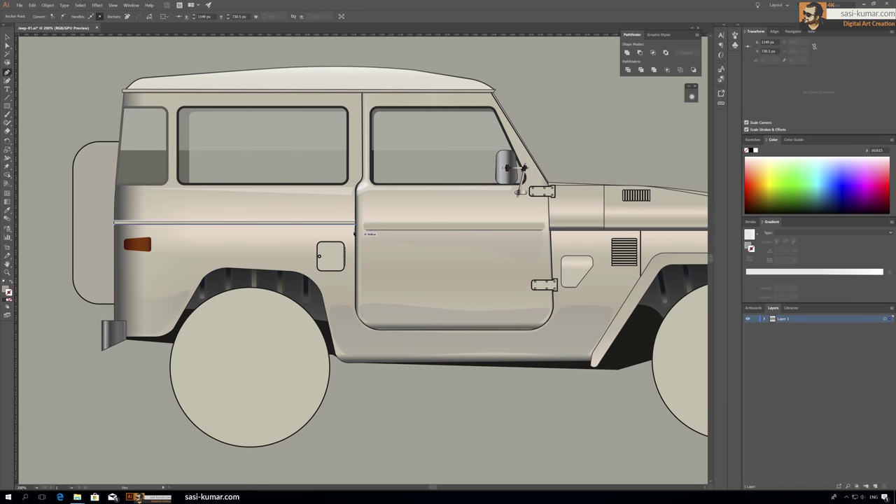
left_click(7, 37)
left_click(397, 239)
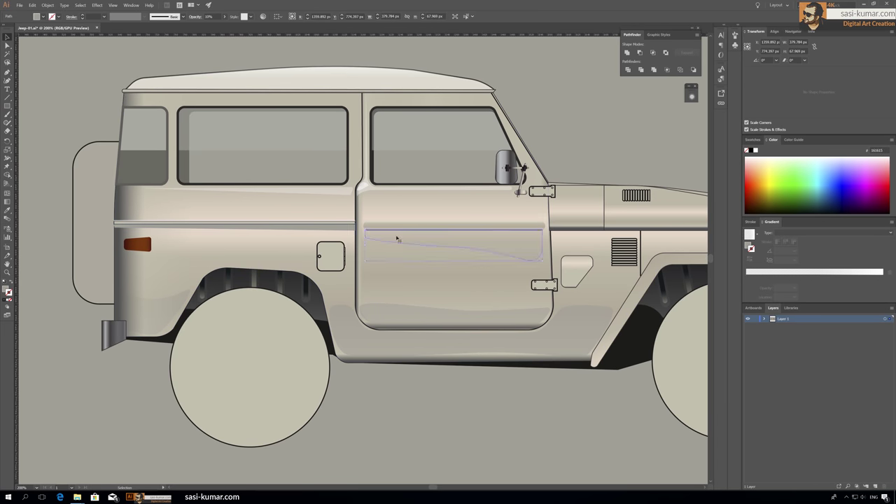
left_click(536, 114)
key("ctrl+1")
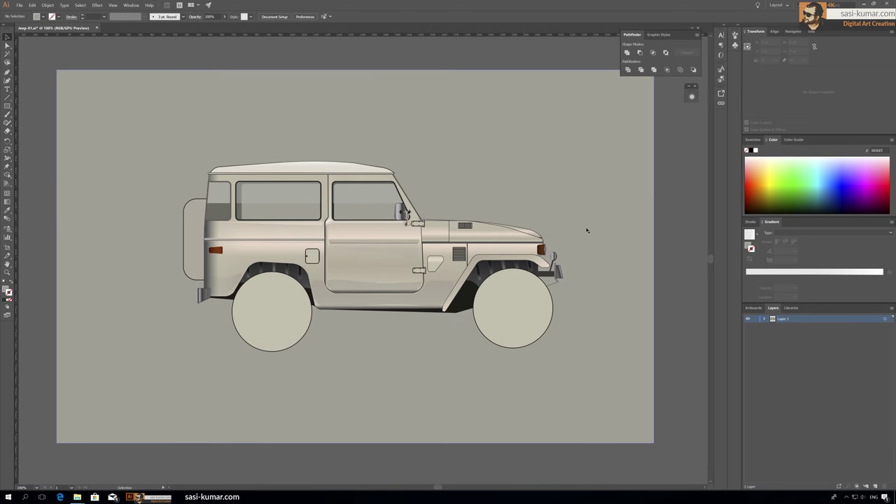
Frame the hood top near the mirror and exit isolation mode on the hood highlight
scroll(434, 236, "up", 6)
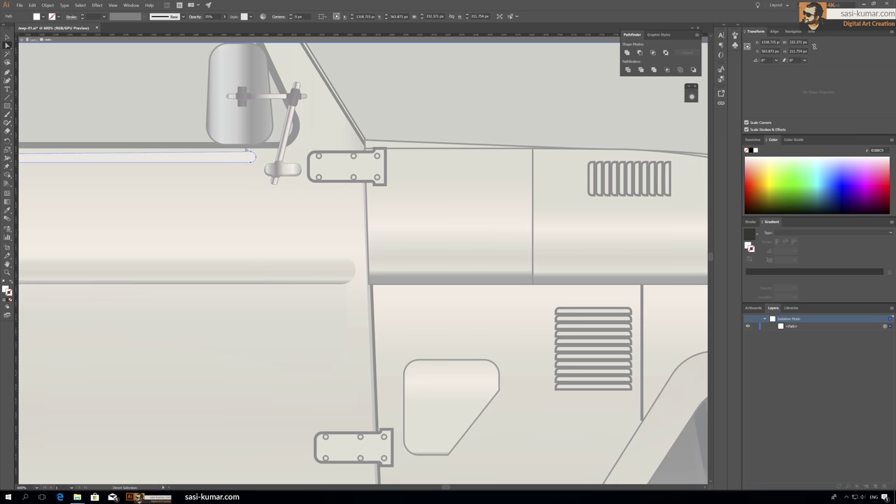
left_click_drag(208, 169, 21, 186)
key("p")
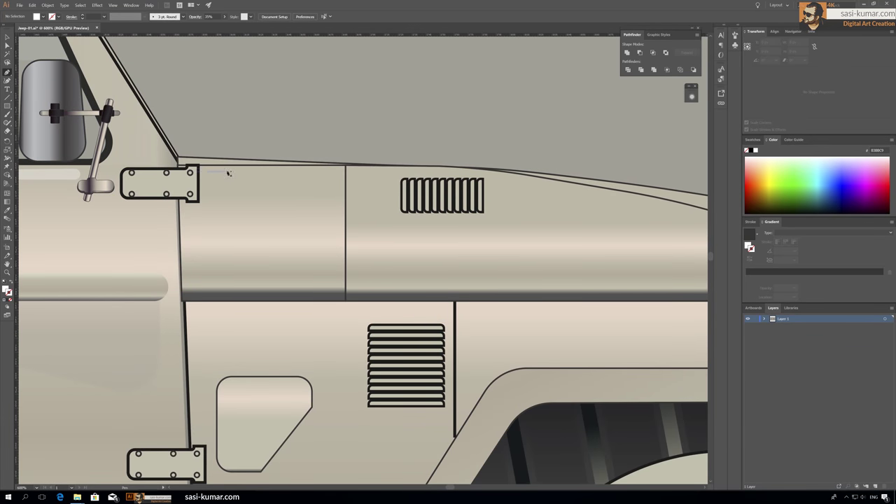
left_click(8, 45)
double_click(324, 175)
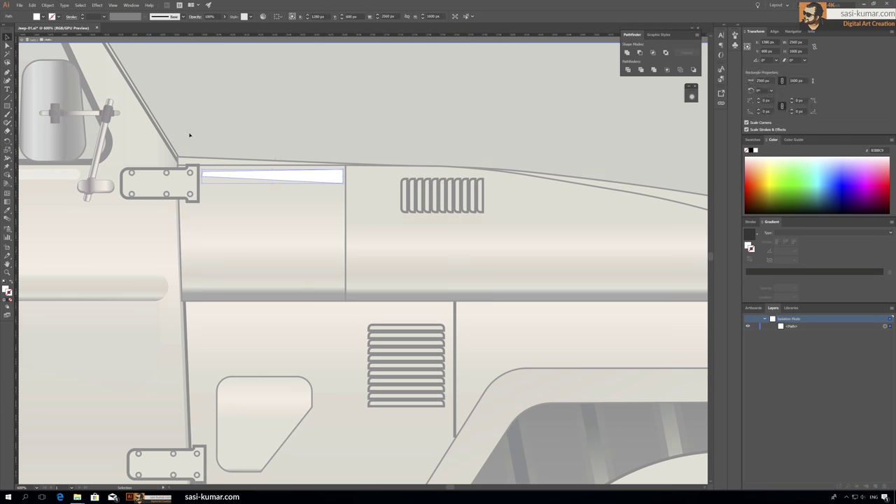
key("Escape")
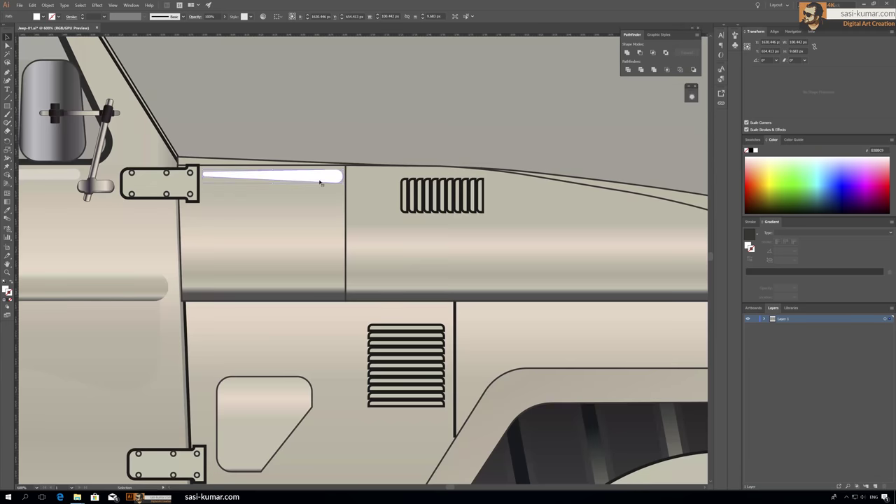
scroll(376, 142, "down", 5)
scroll(517, 216, "up", 3)
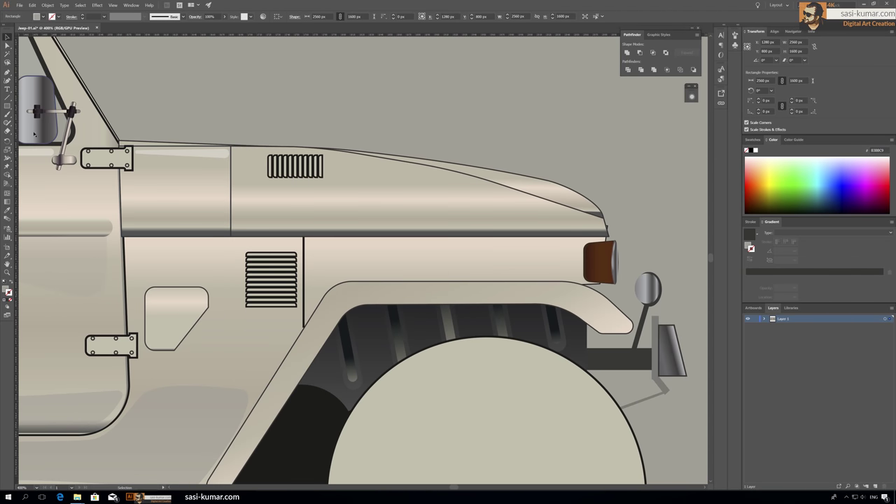
key("p")
double_click(245, 153)
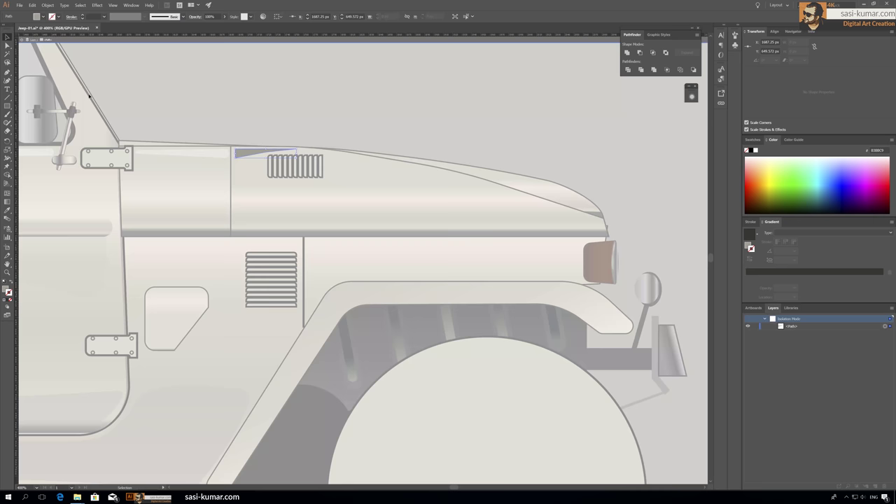
key("Escape")
scroll(537, 168, "down", 4)
scroll(537, 169, "up", 3)
Draw a highlight strip along the hood top
left_click(343, 140)
left_click(516, 174)
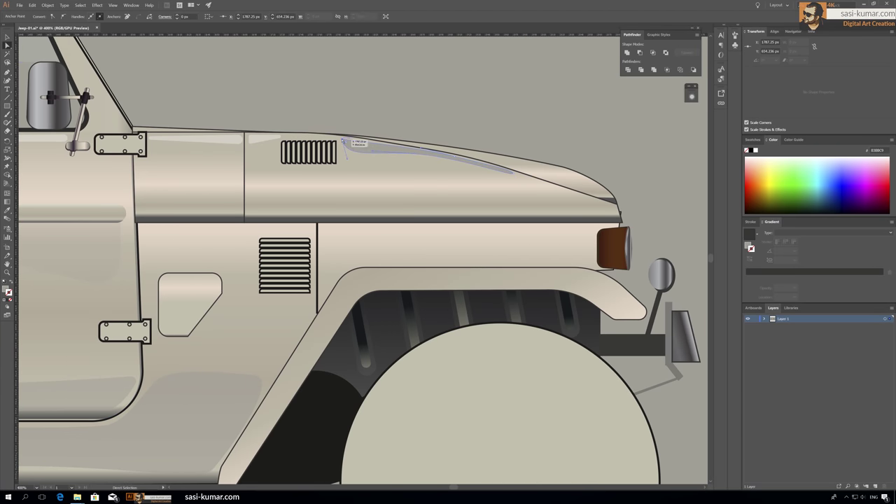
scroll(515, 190, "down", 1)
scroll(515, 190, "up", 1)
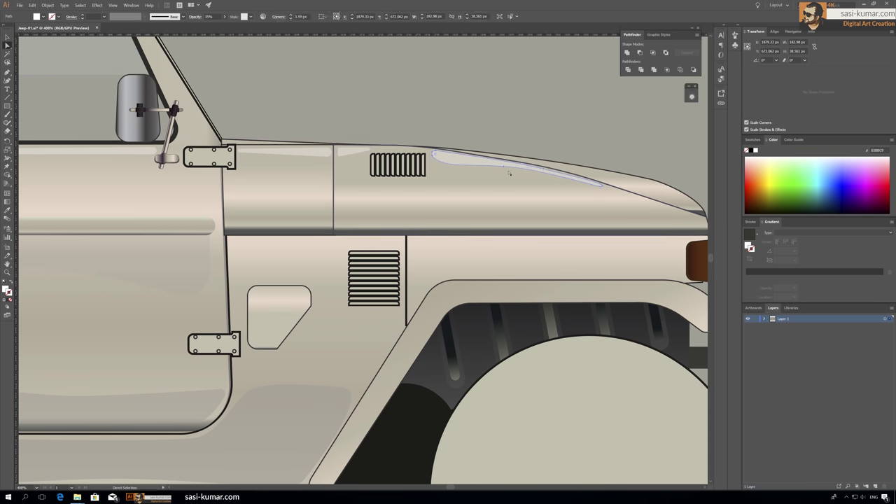
scroll(515, 191, "down", 2)
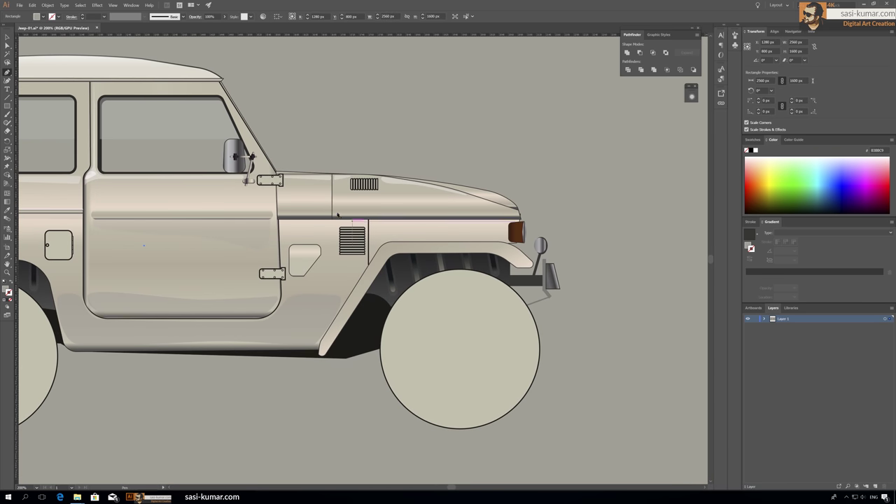
Draw a closed shading strip along the hood's lower edge above the side vent
left_click(336, 210)
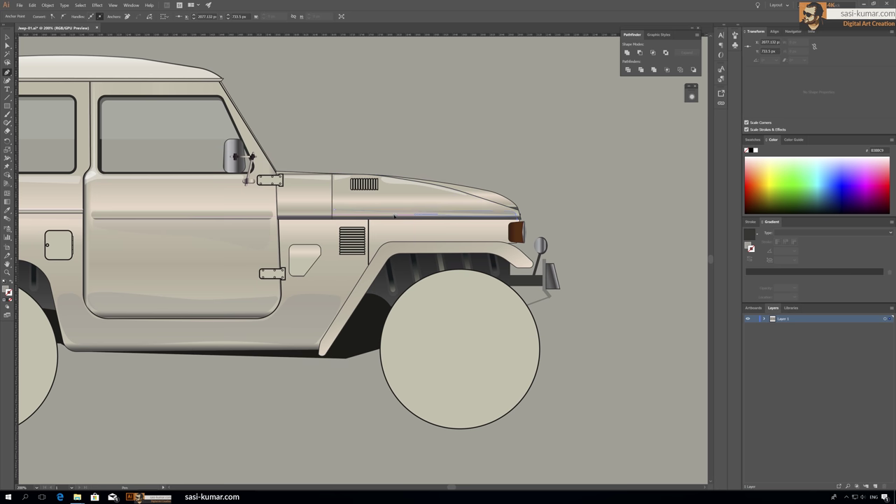
scroll(372, 206, "up", 3)
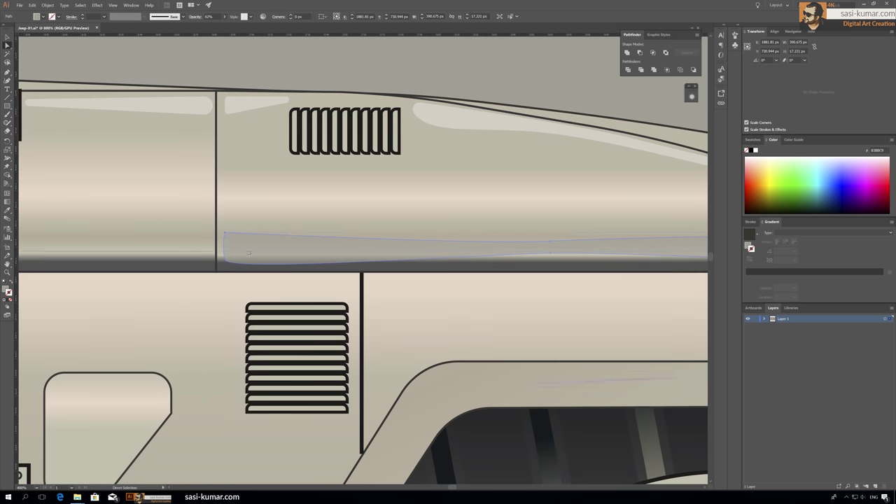
key("p")
scroll(350, 210, "down", 3)
scroll(432, 201, "up", 1)
left_click(432, 202)
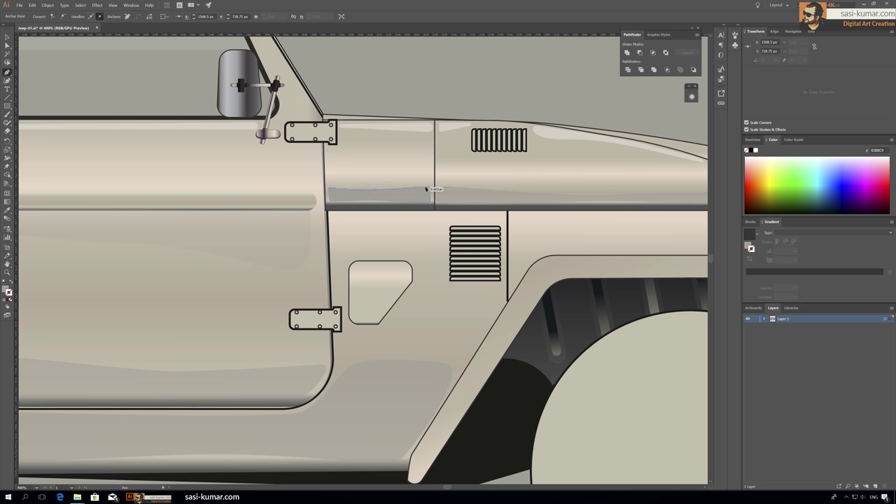
left_click(425, 189)
double_click(425, 187)
Leave isolated editing and select the new shading strip to review it
double_click(428, 220)
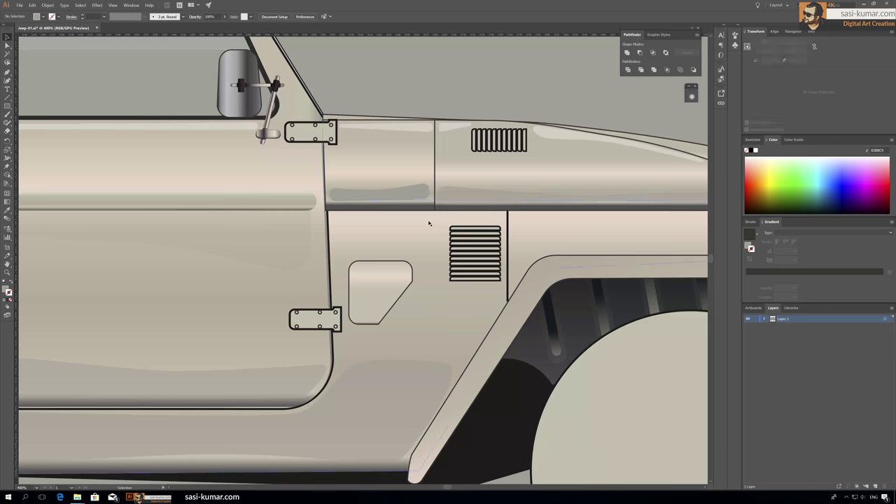
double_click(360, 170)
double_click(406, 90)
key("v")
left_click(364, 192)
left_click(354, 84)
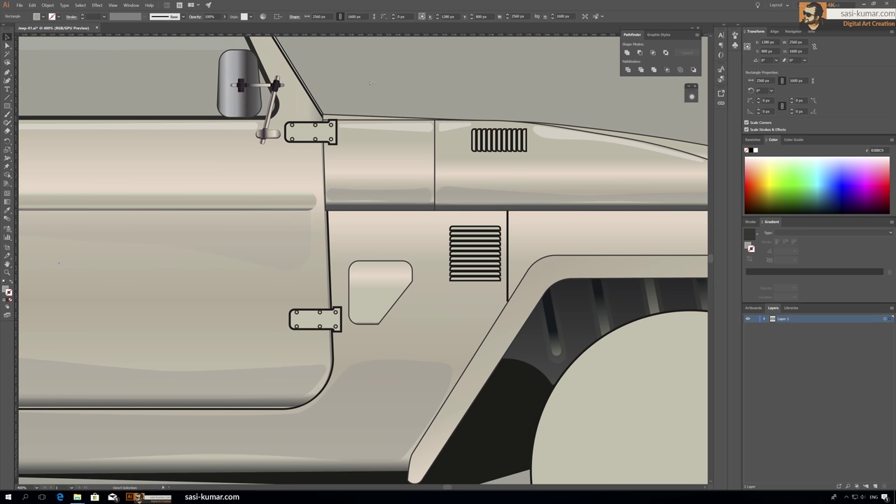
scroll(425, 246, "down", 3)
scroll(159, 241, "up", 2)
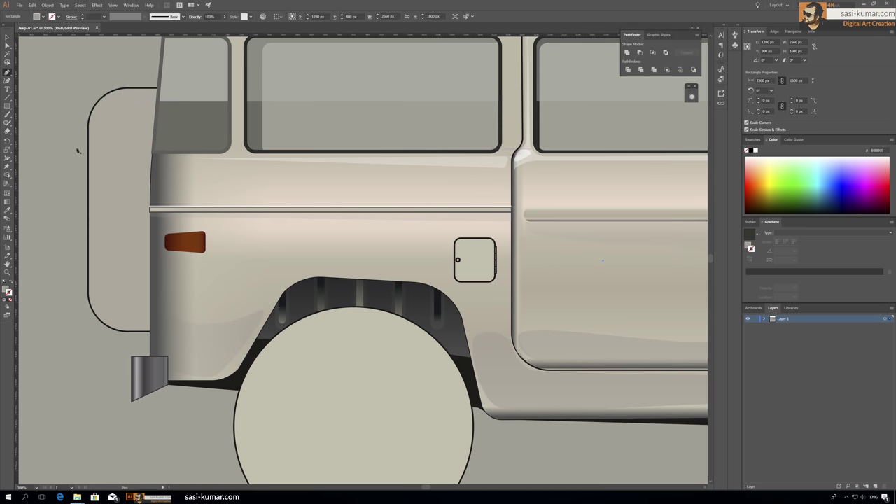
Draw a crescent highlight shape above the rear wheel arch
left_click(449, 272)
left_click(312, 249)
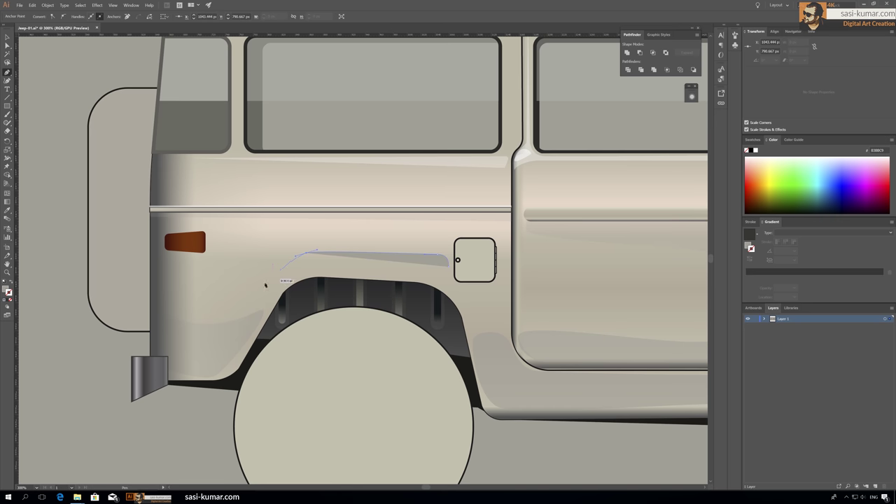
left_click(275, 280)
left_click(314, 244)
left_click(444, 244)
left_click(449, 272)
left_click(7, 45)
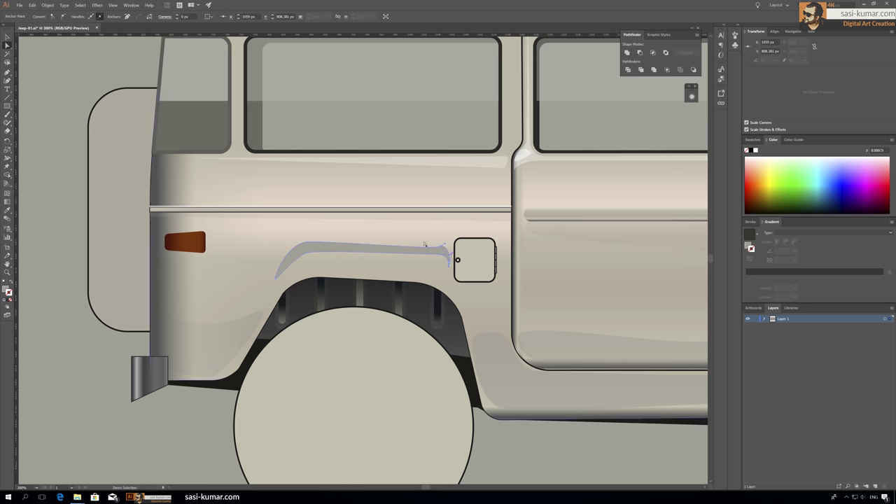
Give the arch highlight a lighter Eyedropper-sampled fill and 10% opacity
key("i")
left_click(184, 220)
key("ctrl+minus")
left_click_drag(211, 28, 199, 28)
scroll(187, 84, "right", 2)
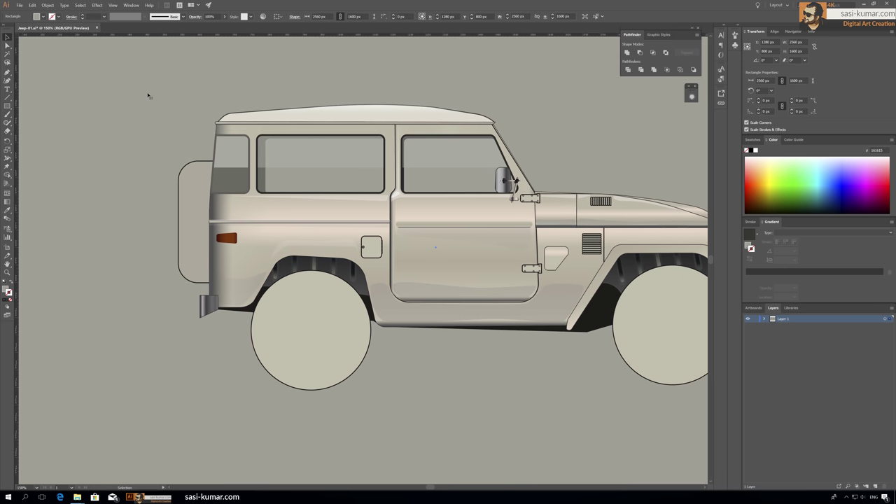
Select the front fender flare and give it a gradient fill
left_click(285, 361)
scroll(285, 361, "up", 2)
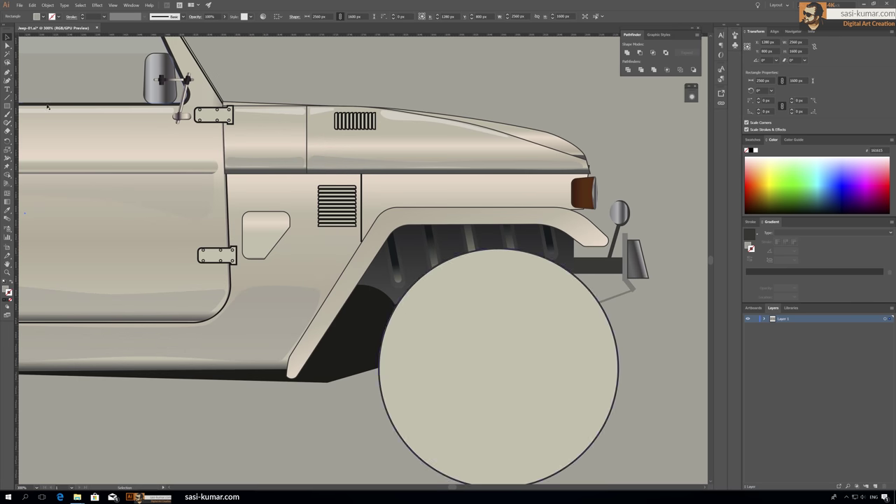
left_click(387, 222)
left_click(428, 219)
left_click(603, 245)
left_click(389, 320)
left_click(283, 361)
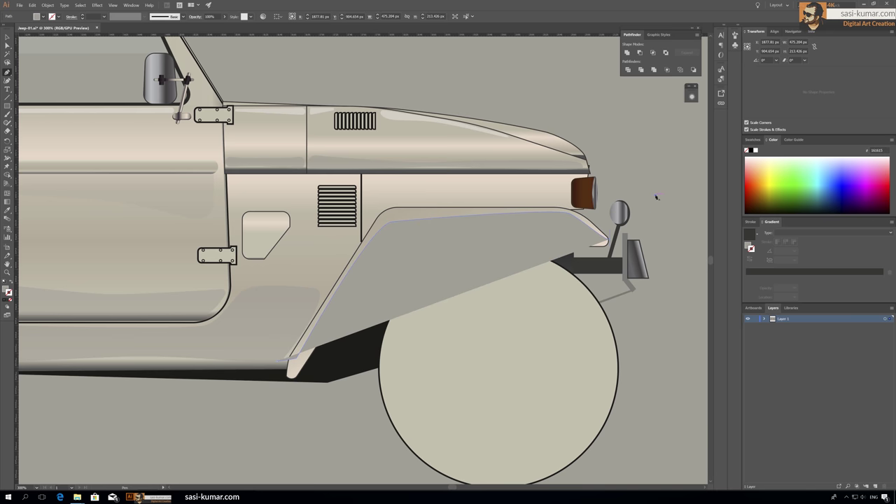
key("alt+z")
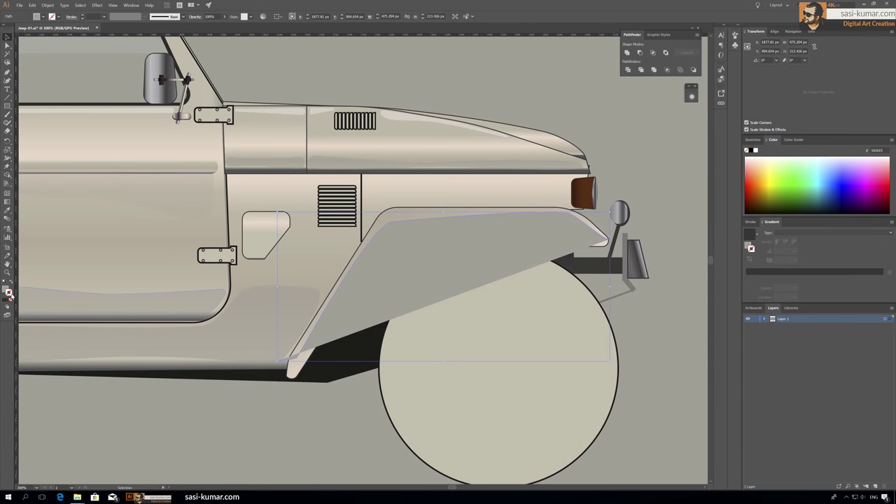
left_click(9, 297)
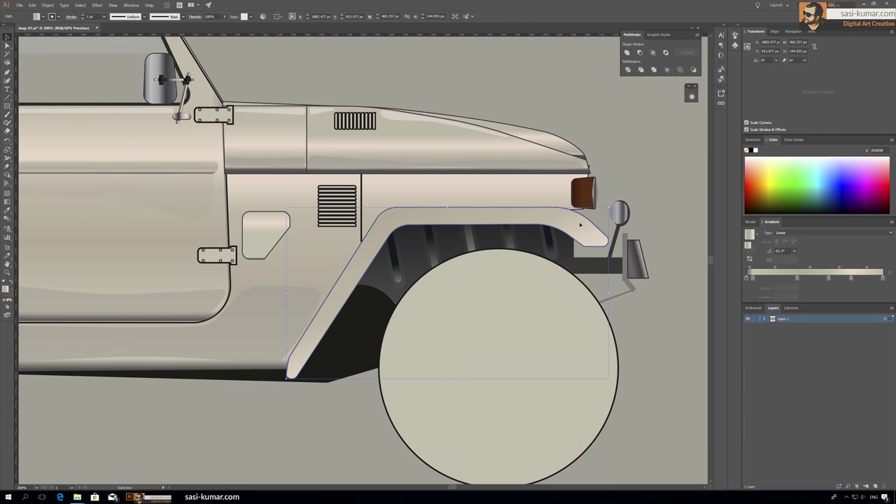
Inspect the fender's offset outline shape in Outline view and isolation mode
left_click(305, 360)
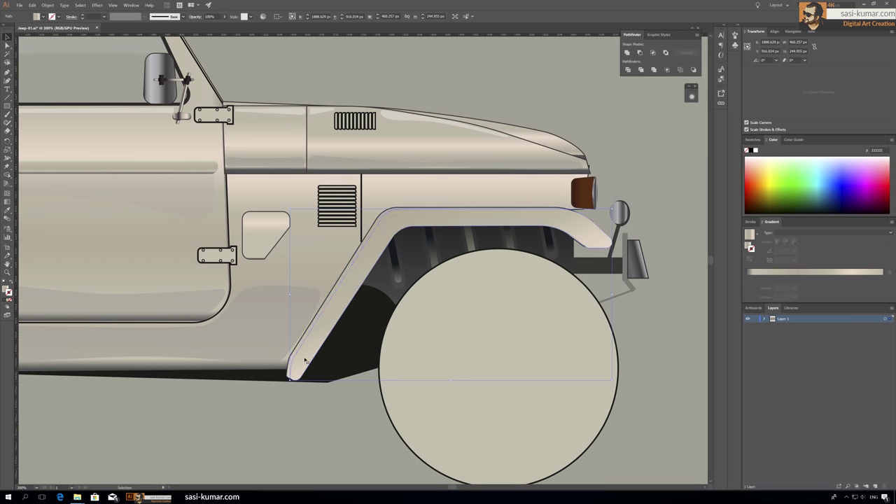
key("ctrl+plus")
key("ctrl+plus")
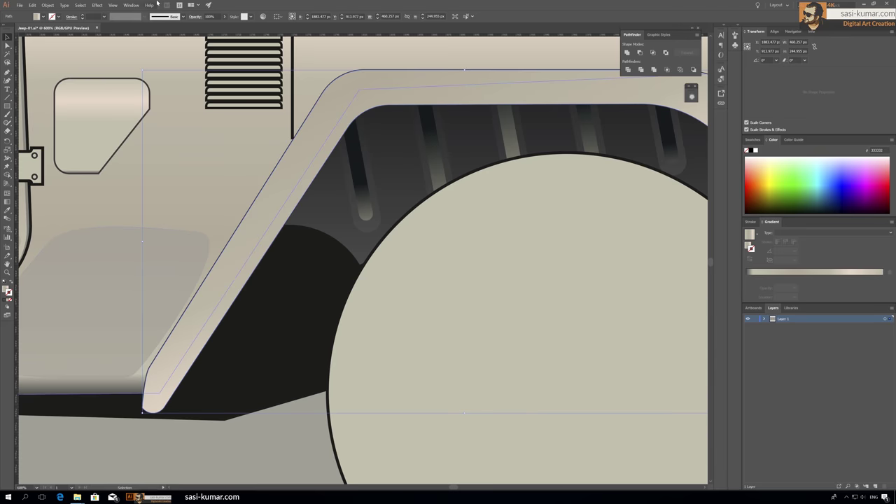
left_click(113, 4)
left_click(126, 12)
key("ctrl+y")
double_click(469, 96)
key("Escape")
key("ctrl+minus")
key("ctrl+minus")
key("ctrl+minus")
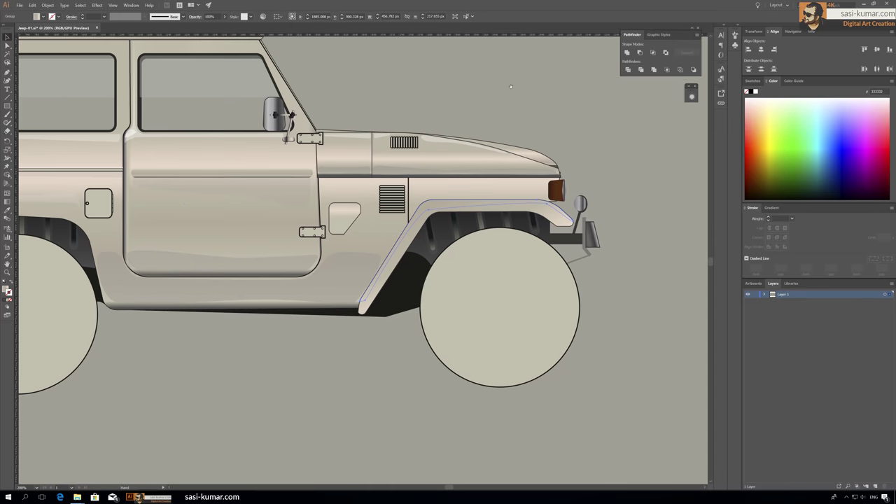
Apply a linear gradient to the fender with a light-coloured stop
left_click(9, 303)
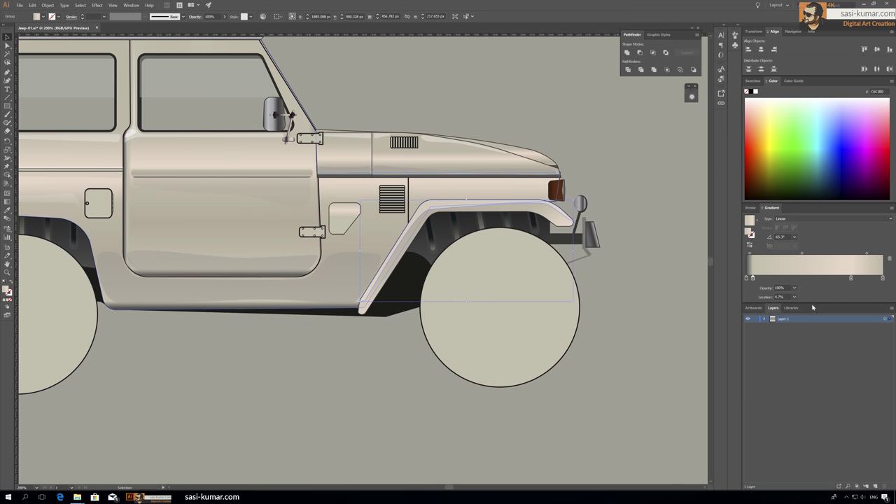
double_click(816, 278)
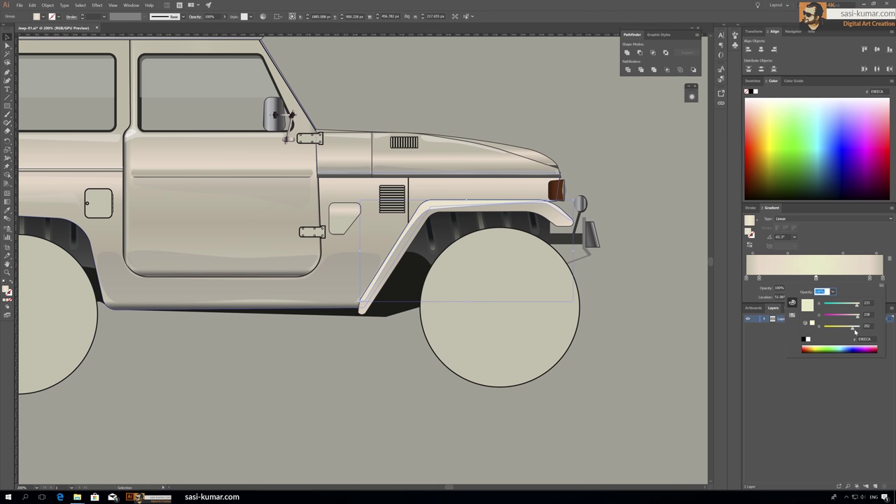
key("ctrl+minus")
key("ctrl+plus")
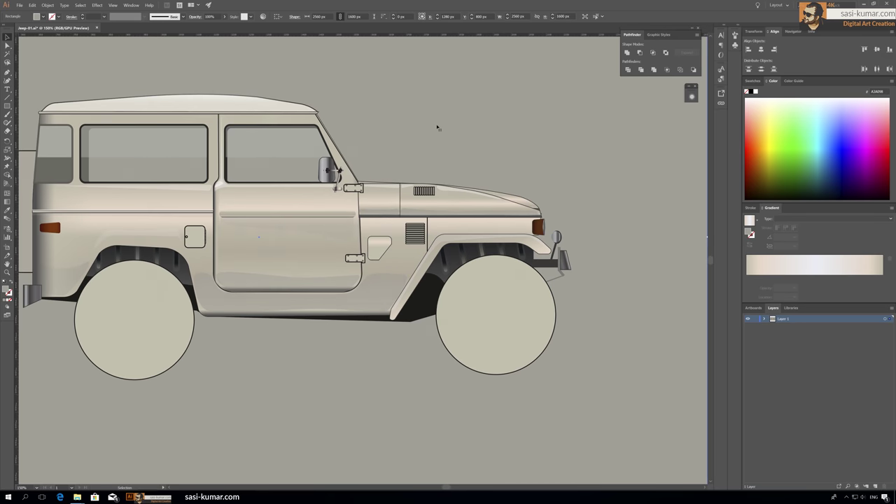
key("ctrl+plus")
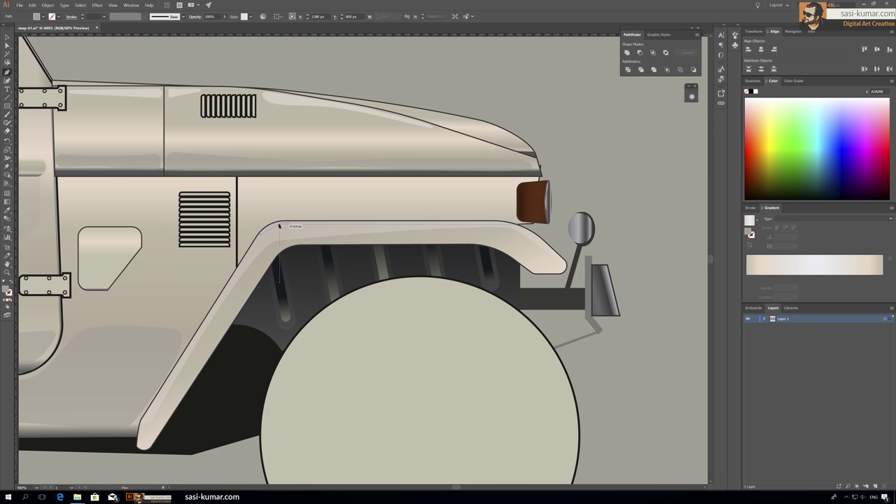
Pen-draw a thin highlight strip along the fender flare's top edge
left_click(455, 222)
left_click(500, 224)
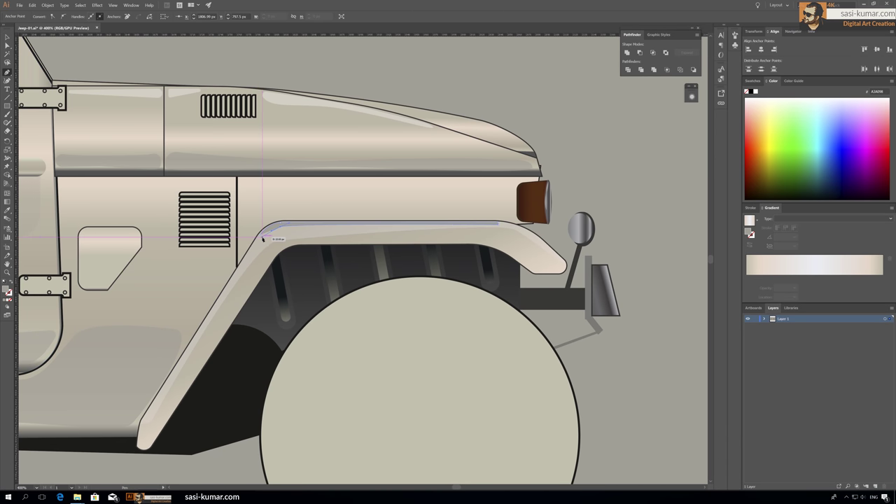
left_click(263, 236)
key("ctrl+plus")
key("ctrl+plus")
key("ctrl+plus")
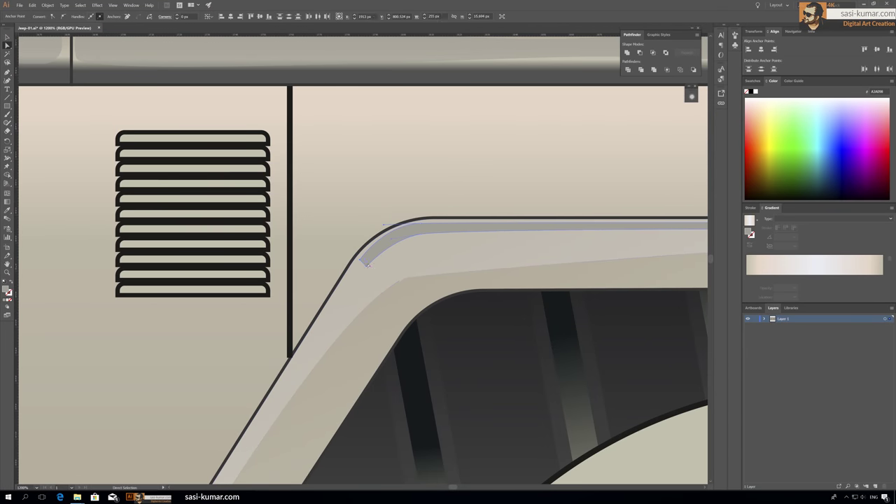
scroll(369, 271, "right", 10)
key("ctrl+minus")
key("ctrl+minus")
Isolate the wheel-well slot group and select all five slots
key("ctrl+minus")
key("m")
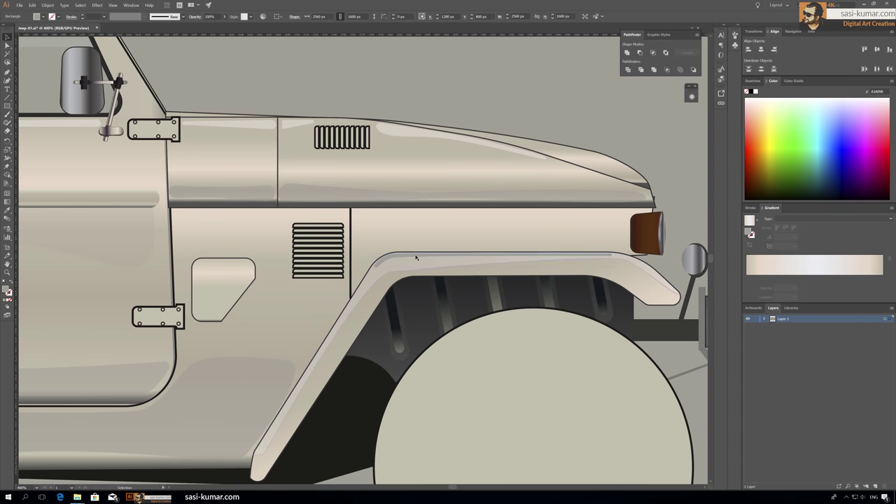
key("ctrl+minus")
scroll(586, 180, "right", 3)
scroll(582, 278, "right", 3)
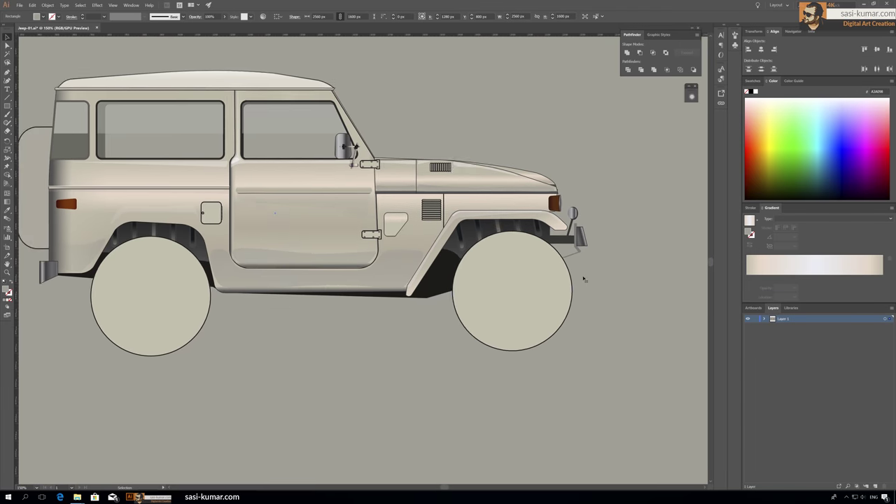
double_click(154, 234)
key("ctrl+plus")
key("ctrl+plus")
key("ctrl+a")
double_click(882, 278)
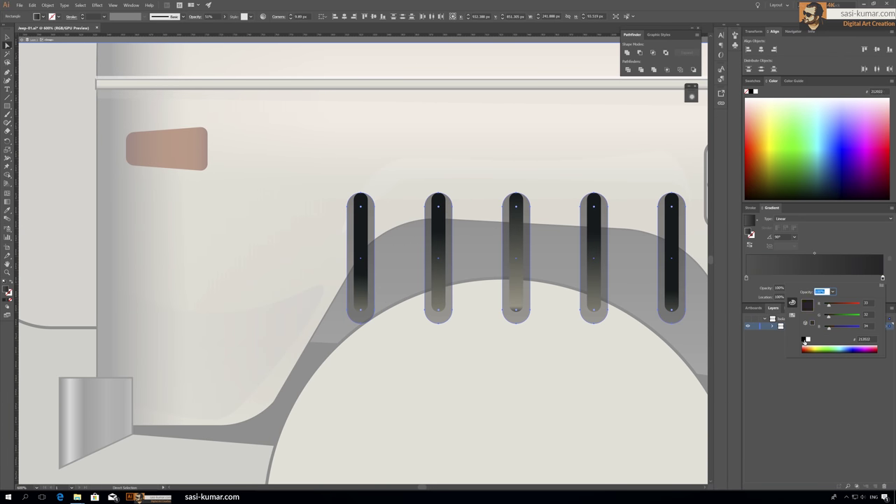
Set the slot gradients' end stop to navy RGB 20, 20, 80 at 80% opacity
double_click(883, 277)
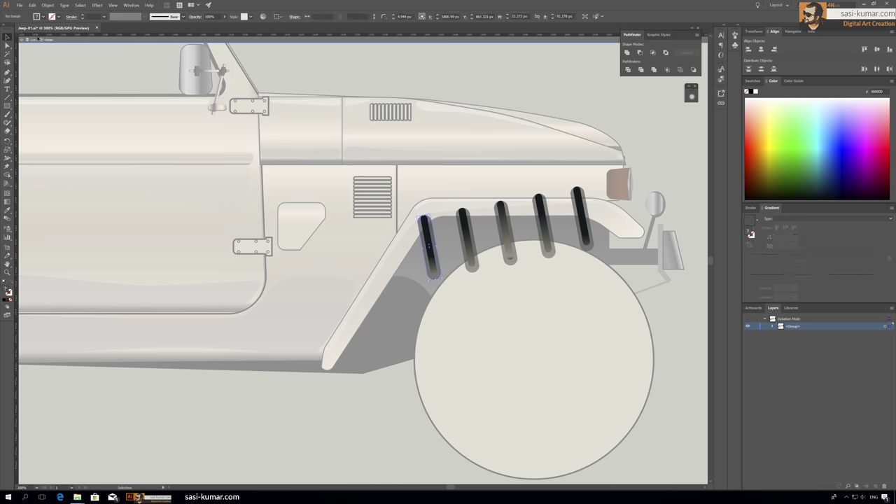
type("80")
key("Return")
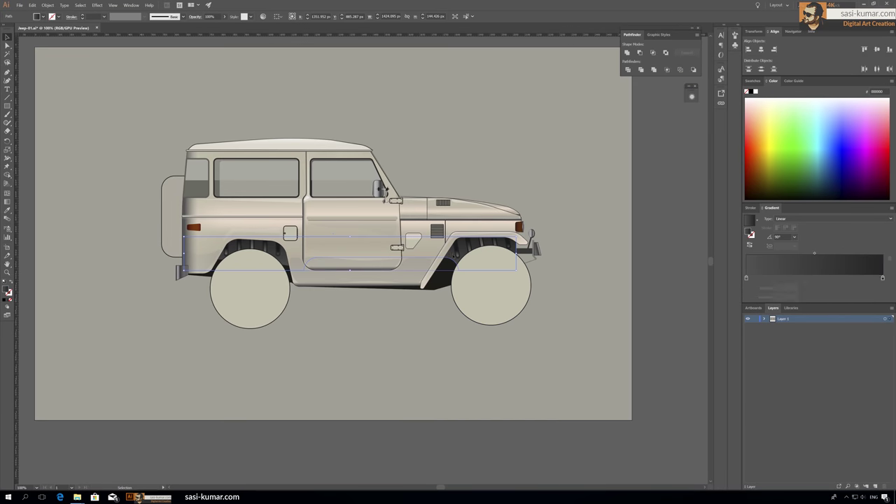
key("Tab")
type("20")
key("Tab")
type("20")
key("Tab")
type("80")
left_click(667, 228)
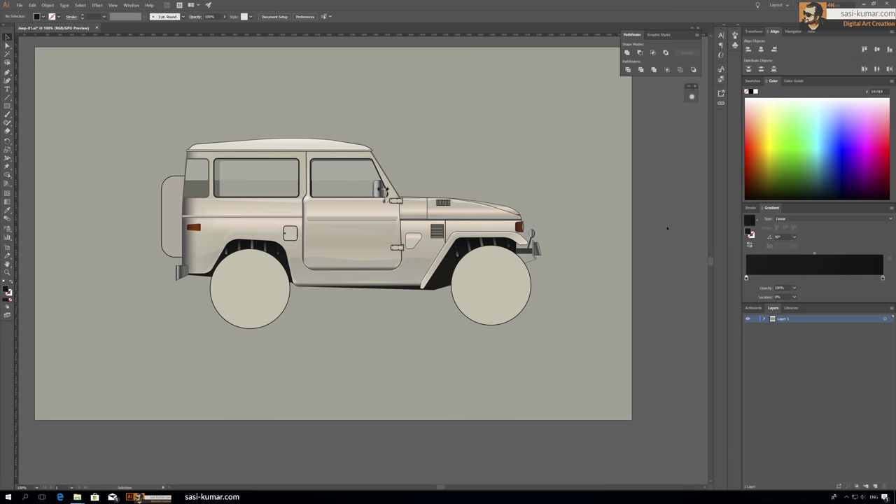
Select the whole hood shape after checking its corner anchor point
left_click(454, 259)
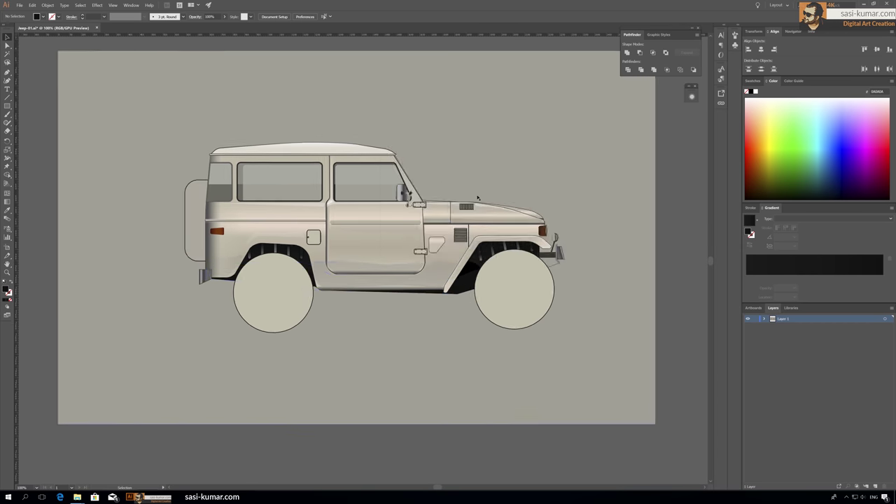
scroll(361, 259, "up", 1)
scroll(535, 227, "up", 3)
left_click(752, 81)
key("a")
left_click(595, 208)
scroll(594, 208, "down", 3)
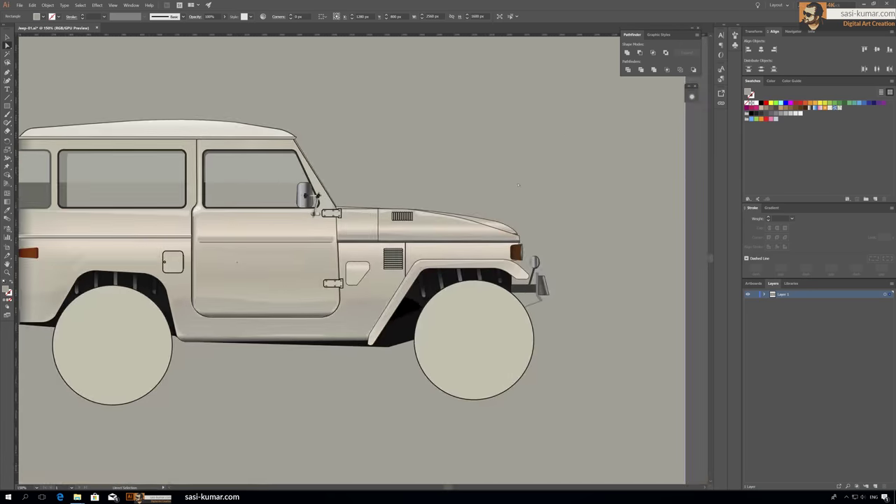
scroll(519, 185, "down", 1)
scroll(506, 242, "up", 2)
scroll(507, 242, "up", 1)
key("v")
left_click(572, 242)
Expand the hood's gradient and place a copy of the hood above the jeep
left_click(48, 5)
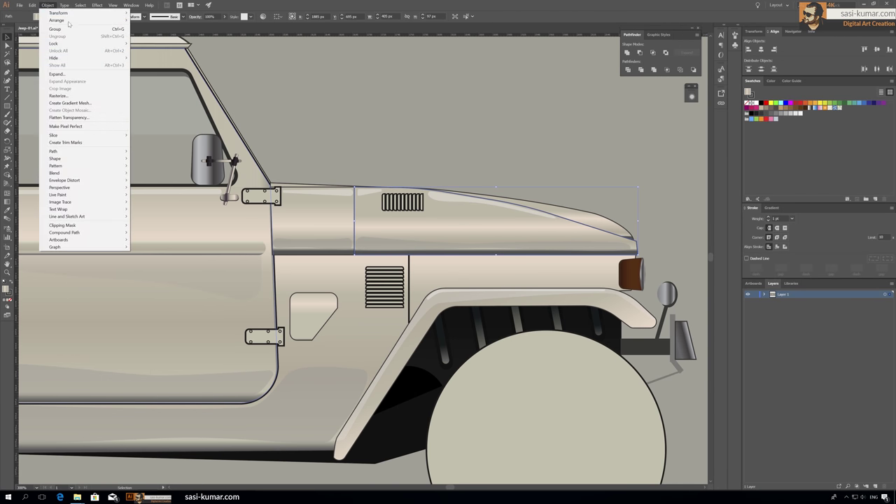
left_click(63, 74)
left_click(23, 102)
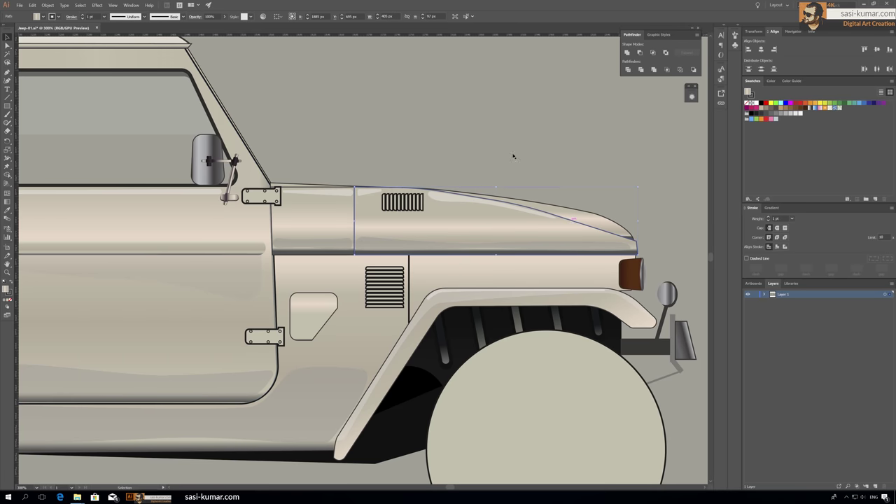
double_click(486, 243)
left_click_drag(370, 226, 379, 117)
key("Escape")
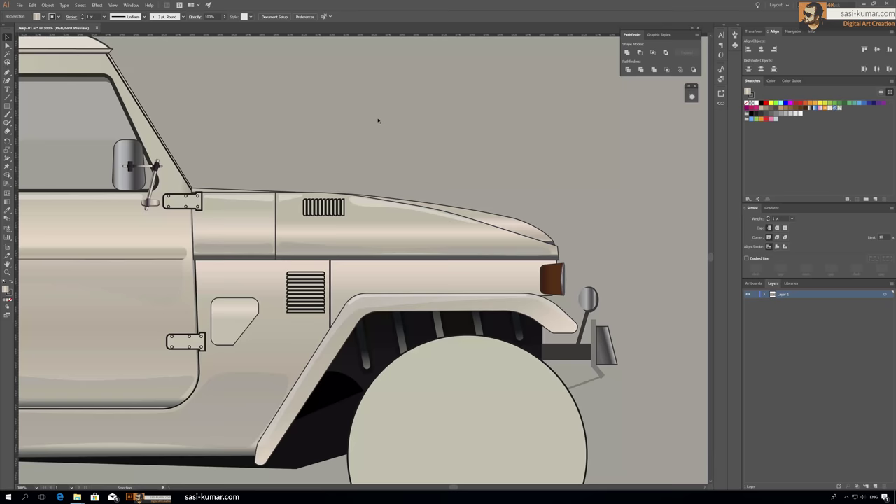
Recolour the hood copy and send it to the back
double_click(6, 287)
left_click(541, 146)
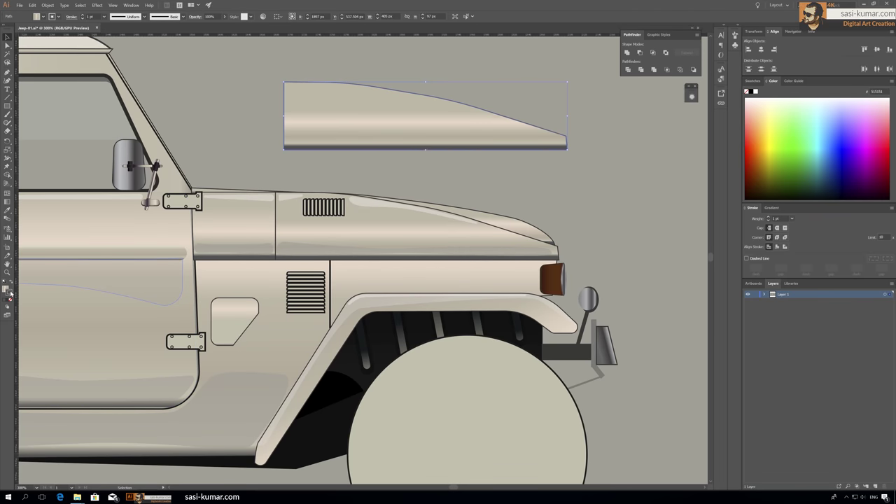
key("ctrl+shift+bracketleft")
left_click(390, 91)
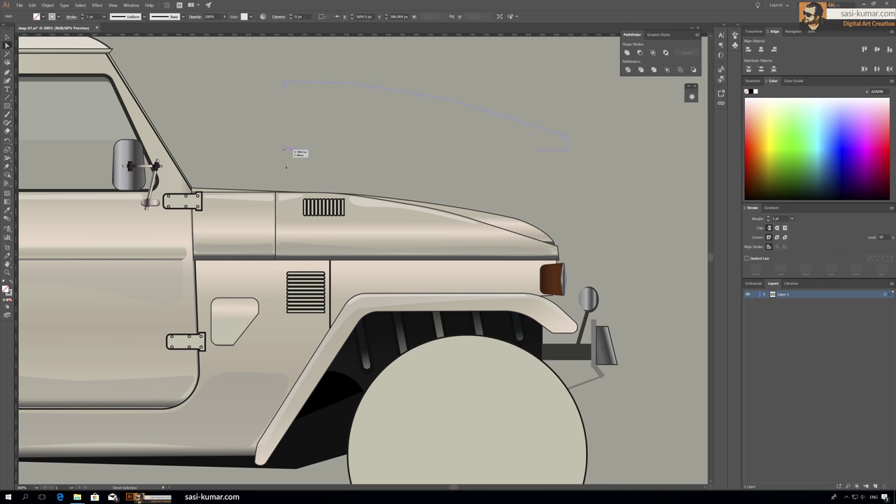
scroll(455, 210, "up", 2)
scroll(441, 238, "up", 1)
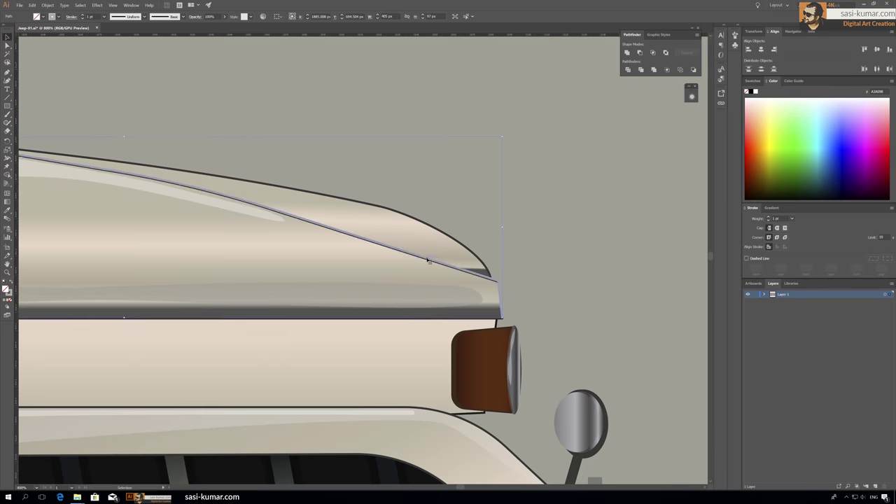
scroll(428, 264, "up", 2)
scroll(428, 264, "up", 1)
Adjust the anchor points of the edge line on the hood in isolation mode
left_click(371, 268)
double_click(371, 268)
key("a")
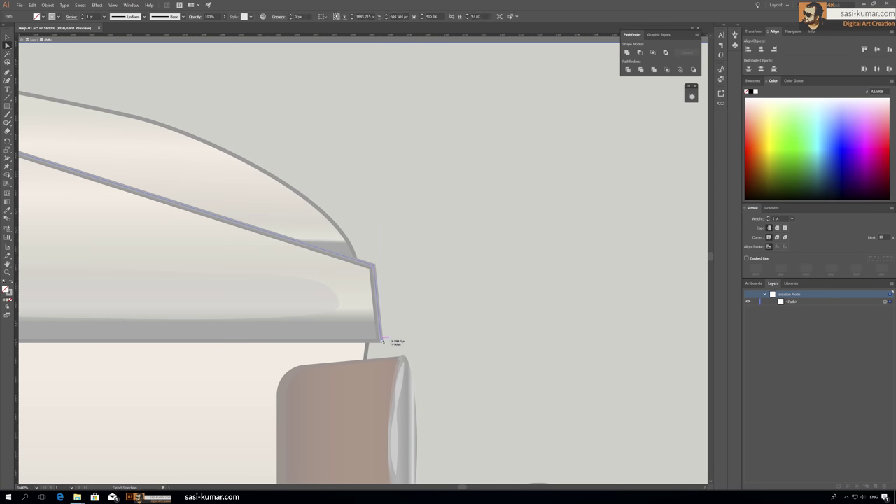
scroll(276, 232, "down", 2)
scroll(110, 282, "up", 2)
key("v")
key("Escape")
scroll(233, 152, "down", 5)
scroll(315, 238, "up", 3)
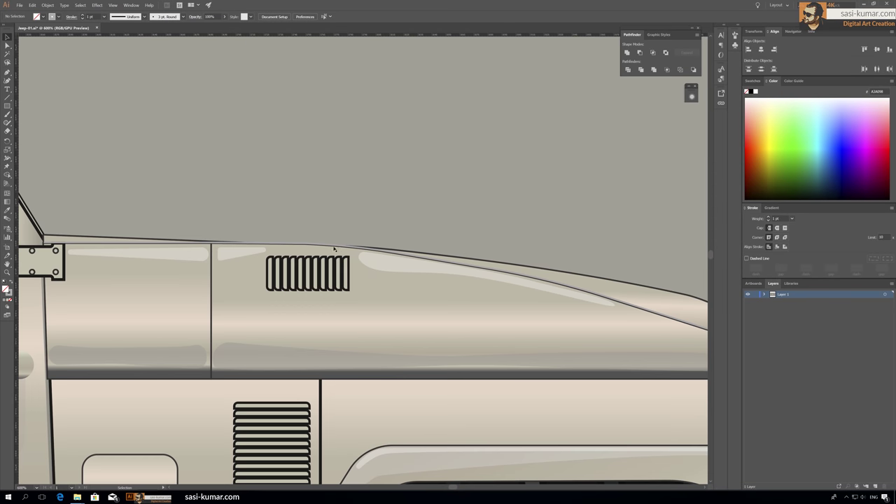
scroll(396, 243, "down", 3)
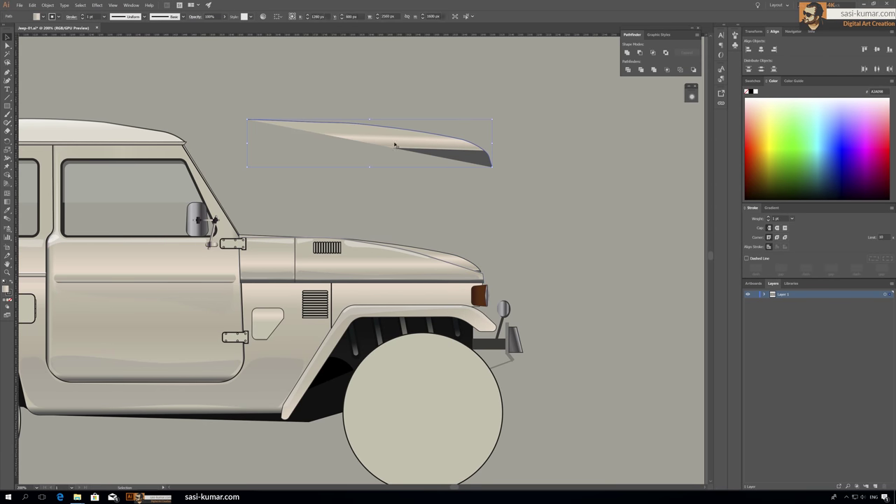
Place another hood copy above the jeep
left_click_drag(470, 267, 331, 238)
scroll(331, 238, "up", 2)
scroll(420, 259, "up", 1)
scroll(294, 230, "down", 1)
scroll(294, 231, "down", 1)
key("ctrl+minus")
key("ctrl+minus")
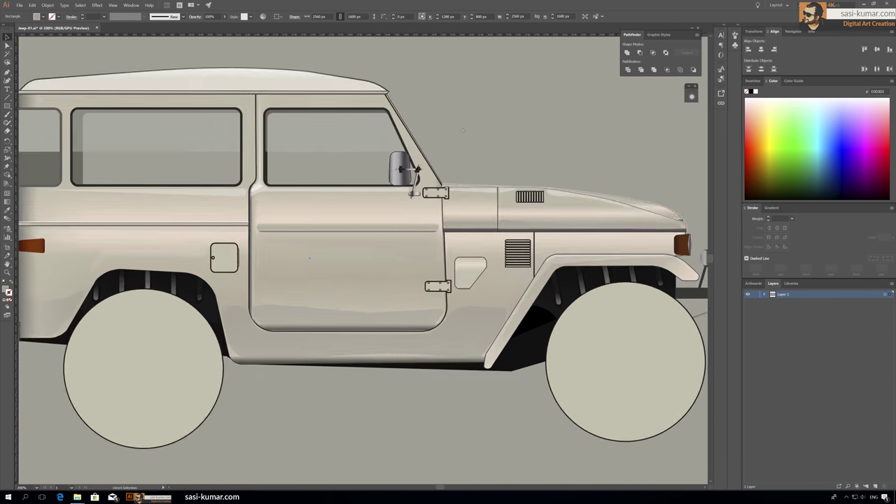
key("ctrl+minus")
Copy and paste the roof outline, then move it onto the roof edge
key("ctrl+plus")
key("ctrl+plus")
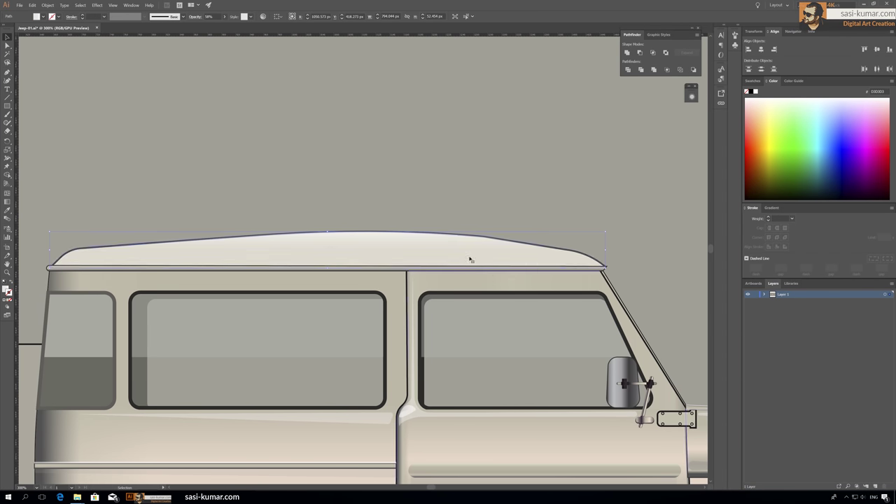
key("ctrl+v")
left_click_drag(399, 148, 398, 248)
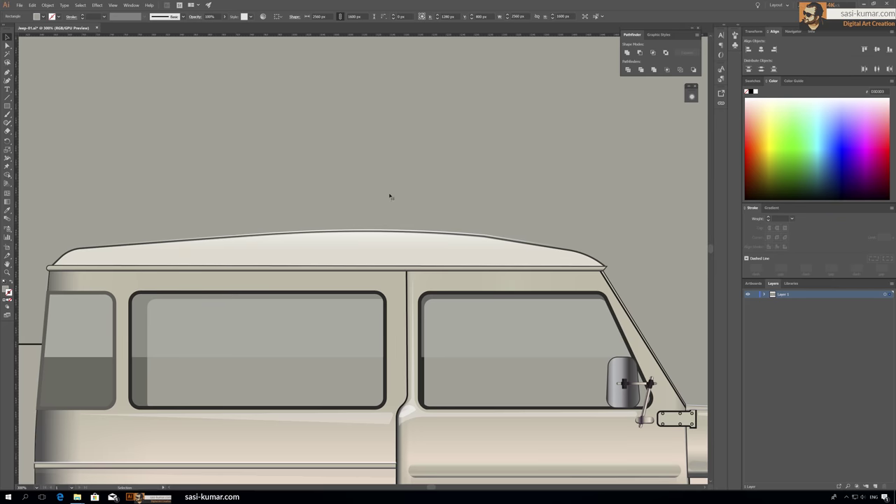
key("ctrl+plus")
key("ctrl+plus")
key("ctrl+plus")
key("ctrl+plus")
key("ctrl+plus")
key("ctrl+minus")
key("ctrl+minus")
key("ctrl+minus")
key("ctrl+minus")
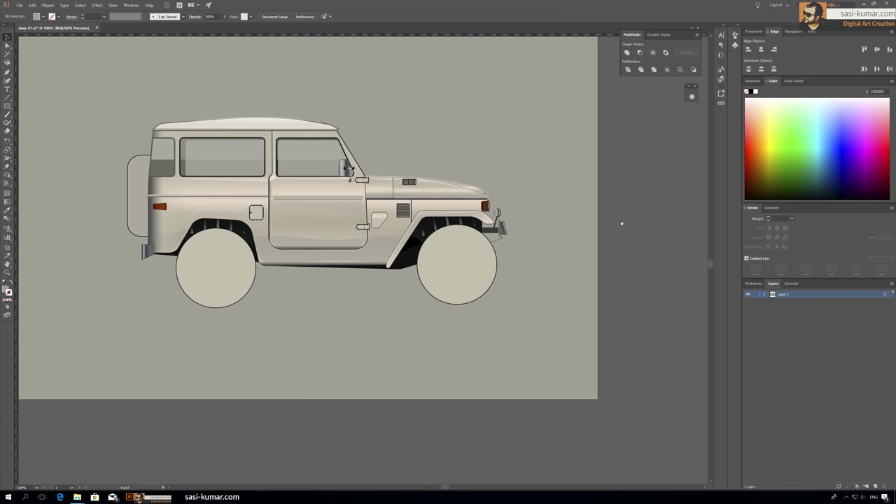
double_click(485, 205)
key("ctrl+plus")
key("ctrl+plus")
key("ctrl+plus")
key("ctrl+plus")
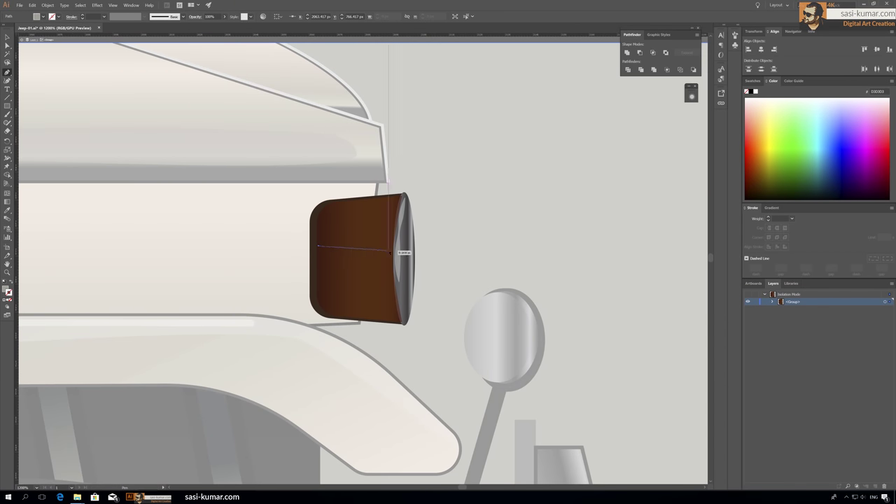
Pen-draw a four-corner reflection shape in the headlamp with a vertical gradient
left_click(390, 250)
left_click(395, 320)
left_click(318, 315)
left_click(319, 247)
key("Escape")
double_click(340, 296)
key("Escape")
double_click(354, 311)
key("g")
mouse_move(357, 245)
left_mouse_down()
mouse_move(359, 309)
mouse_move(404, 324)
left_mouse_up()
key("a")
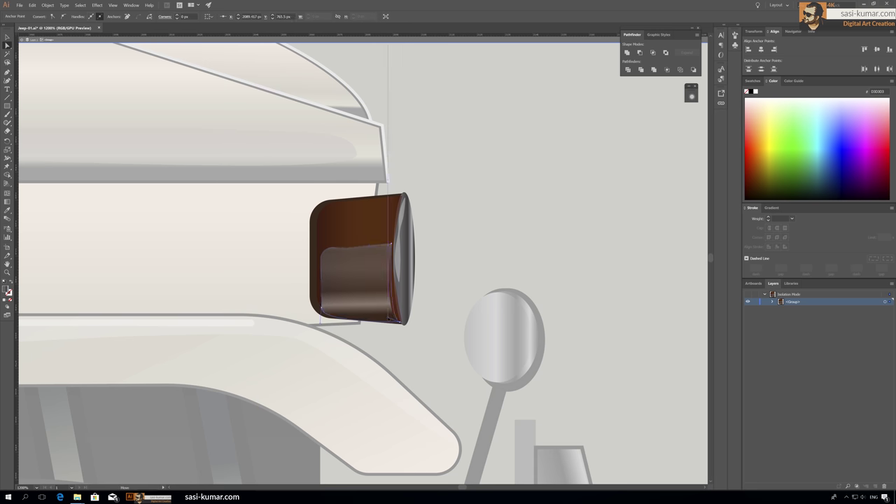
Add a rounded highlight strip along the lamp top and a dark edge on the side lamp
left_click(444, 215)
key("ctrl+plus")
key("ctrl+plus")
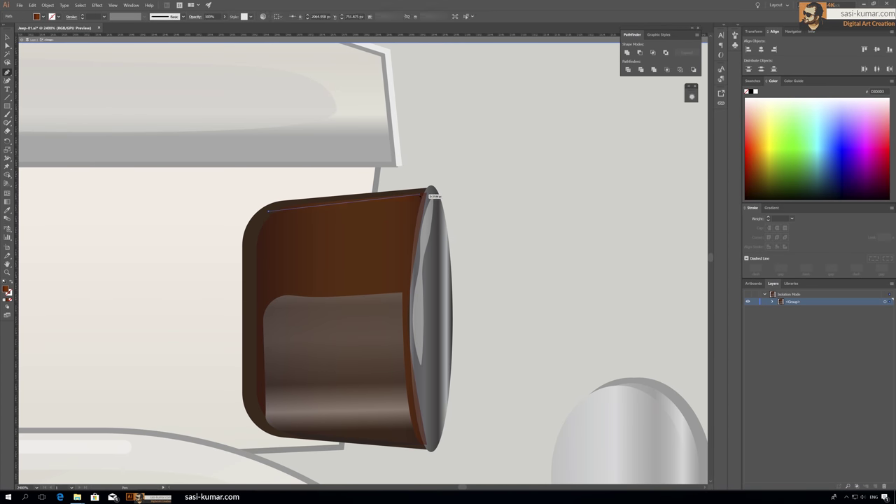
left_click(266, 224)
left_click(262, 235)
key("v")
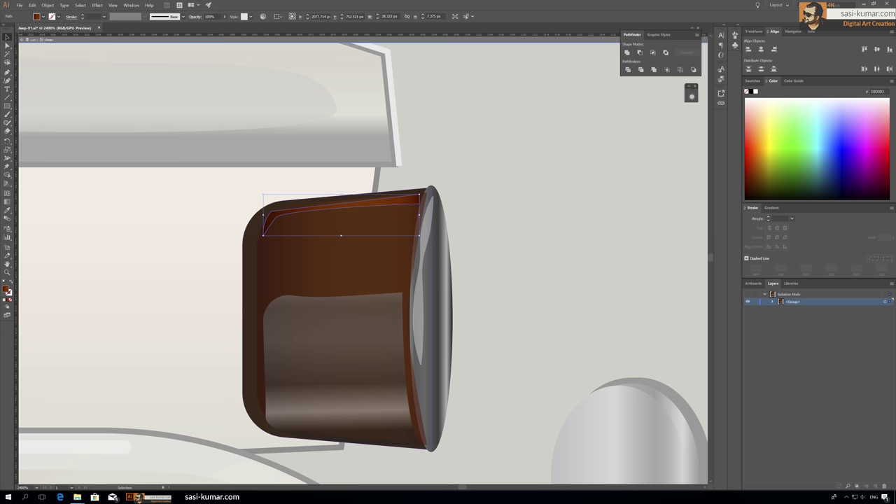
key("a")
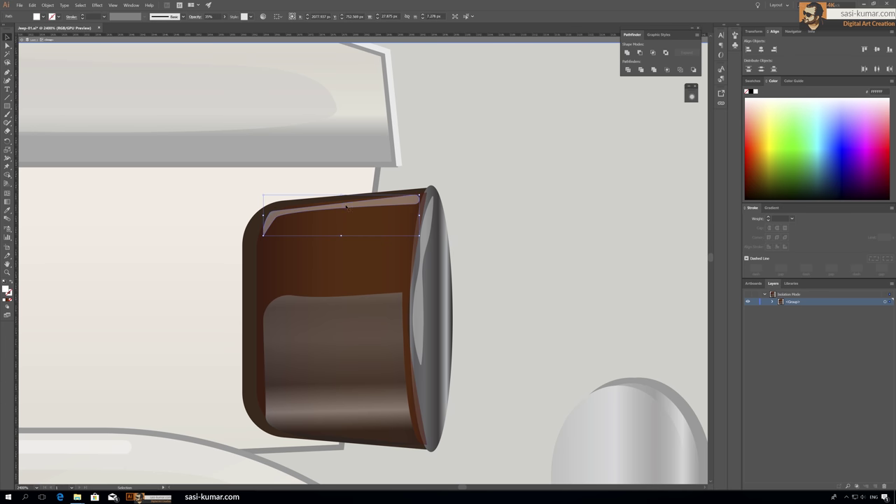
key("ctrl+plus")
key("ctrl+plus")
key("ctrl+plus")
double_click(180, 278)
left_click_drag(180, 278, 172, 263)
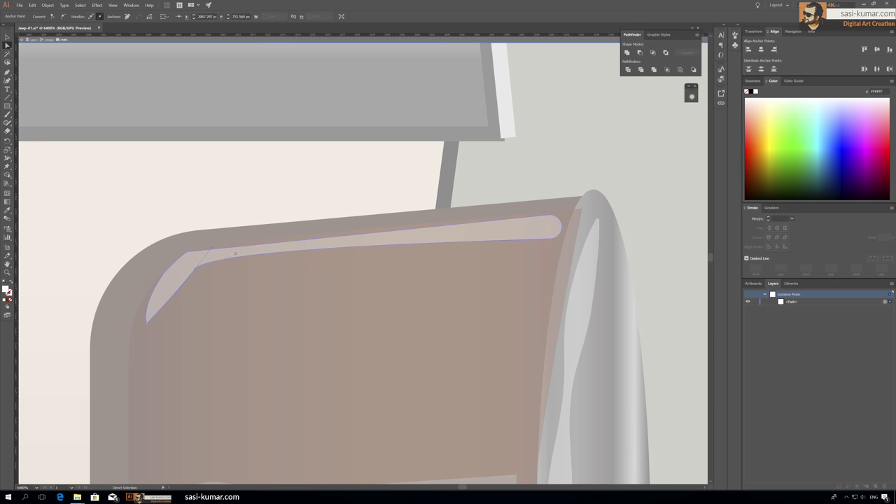
left_click(62, 17)
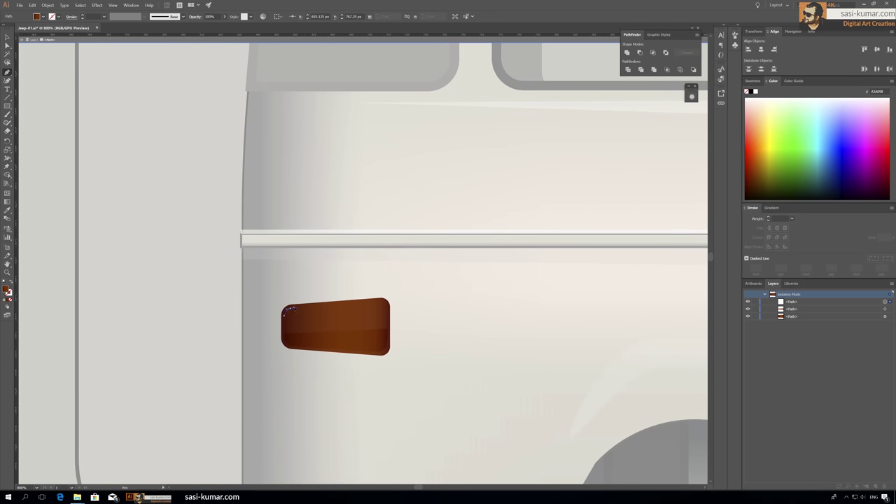
left_click(289, 309)
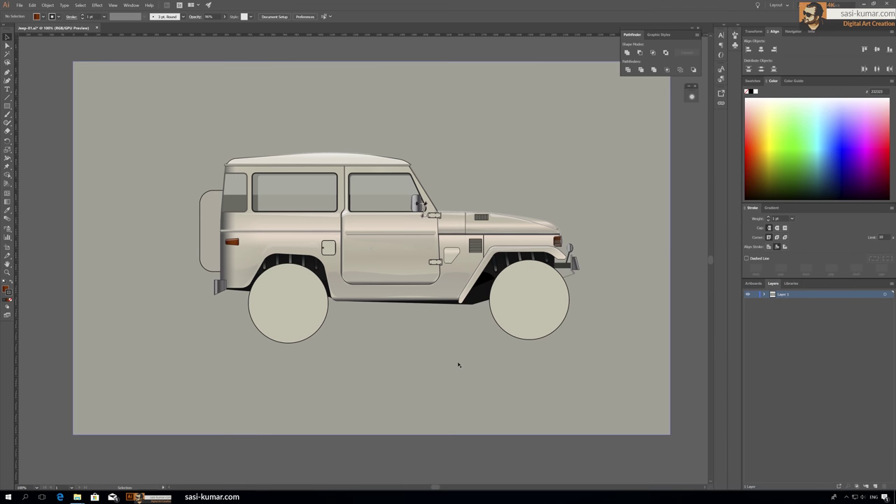
mouse_move(458, 365)
left_mouse_down()
mouse_move(326, 332)
mouse_move(365, 350)
left_mouse_up()
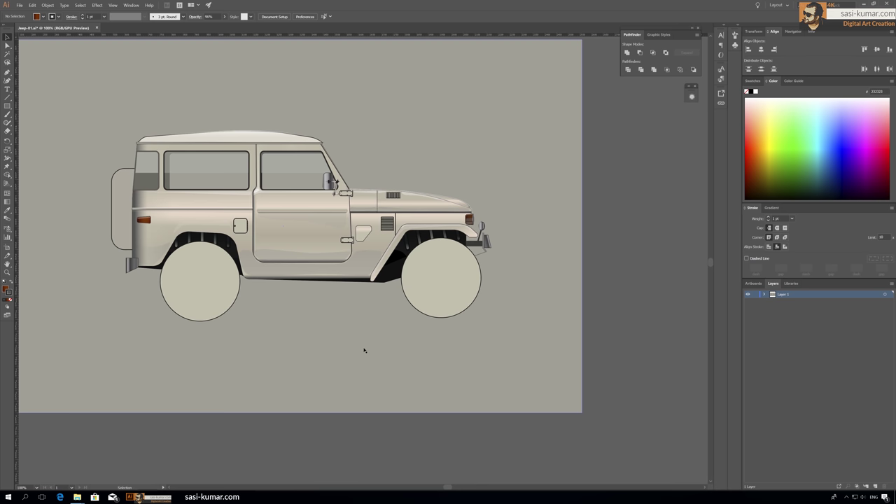
Give the front wheel no stroke and a dark grey radial gradient fill
left_click(454, 260)
key("ctrl+plus")
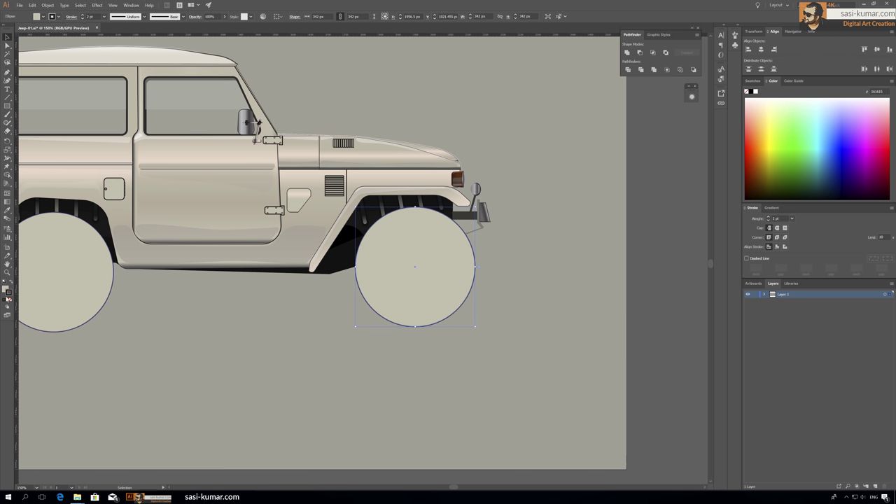
left_click(7, 308)
left_click(7, 302)
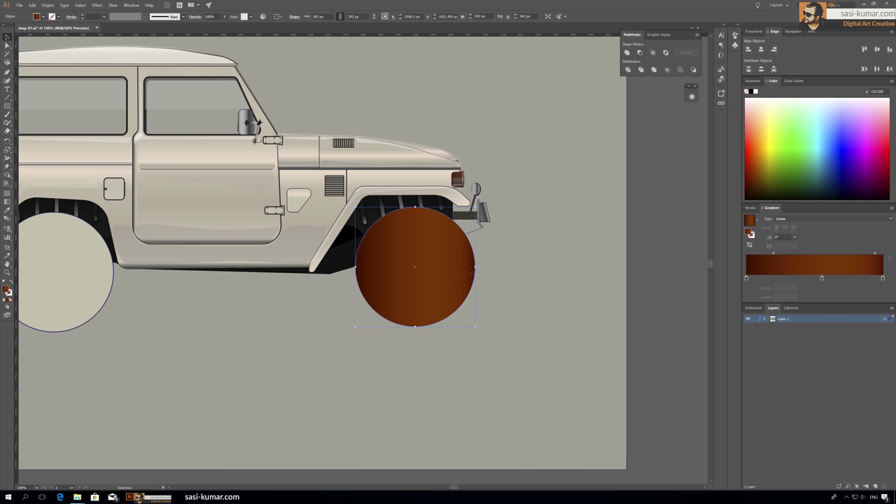
double_click(882, 278)
key("Tab")
key("Return")
double_click(747, 278)
left_click(862, 343)
Draw a centred rim circle with the Ellipse tool and try a red gradient end colour
key("l")
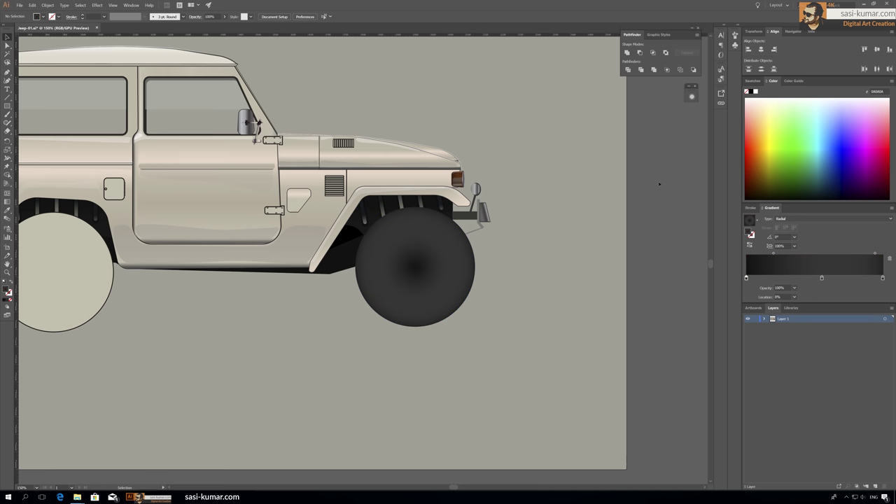
key("ctrl+plus")
mouse_move(362, 259)
left_mouse_down()
mouse_move(416, 185)
mouse_move(443, 220)
left_mouse_up()
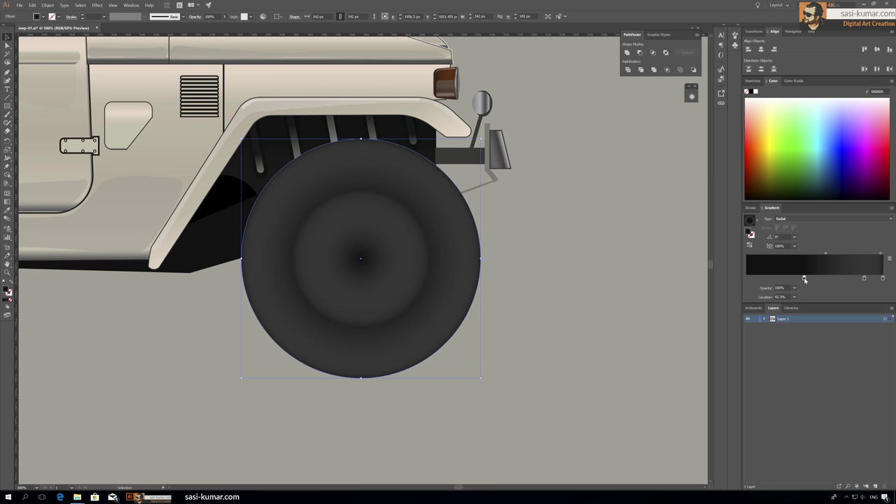
left_click(386, 225)
double_click(883, 278)
left_click(862, 315)
Shift the inner circle's end gradient stop toward grey and slide it outward to thin the rim edge
left_click_drag(862, 315, 867, 316)
key("Escape")
double_click(873, 279)
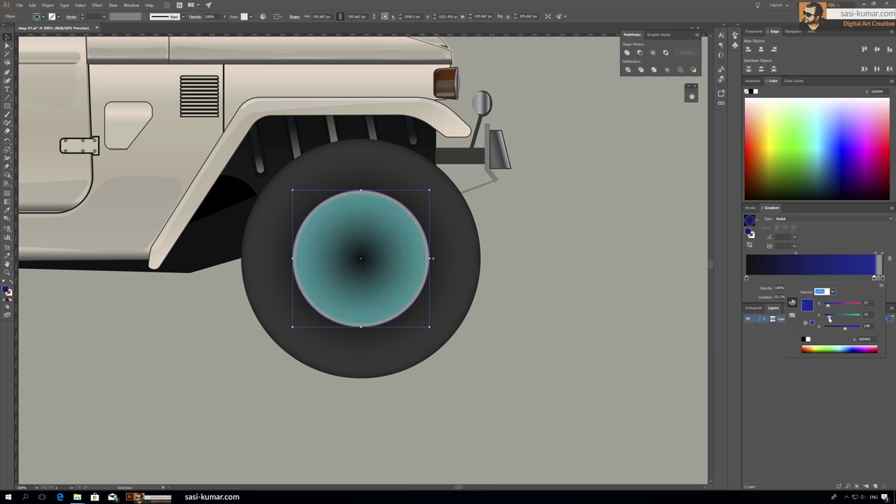
left_click(851, 341)
key("Escape")
left_click_drag(741, 265, 605, 264)
left_click_drag(861, 278, 881, 278)
Set two rim gradient stops to neutral grey 180 and darker grey 120
double_click(873, 279)
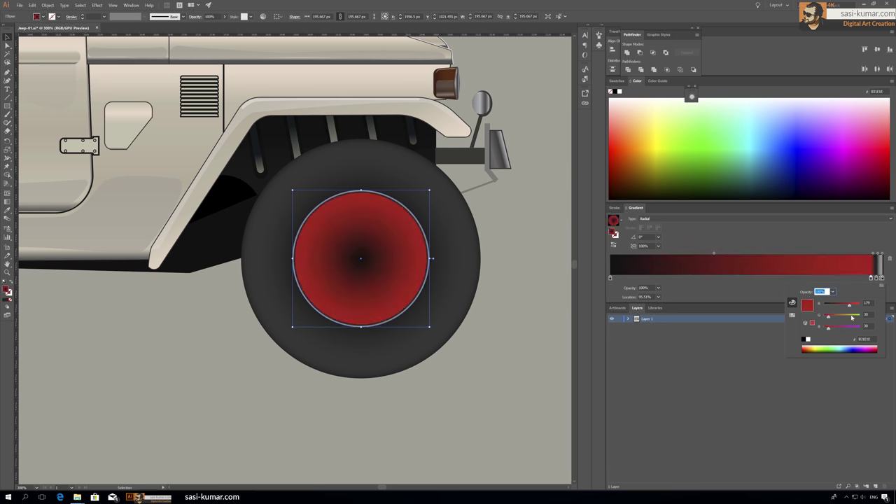
key("Tab")
type("180")
key("Return")
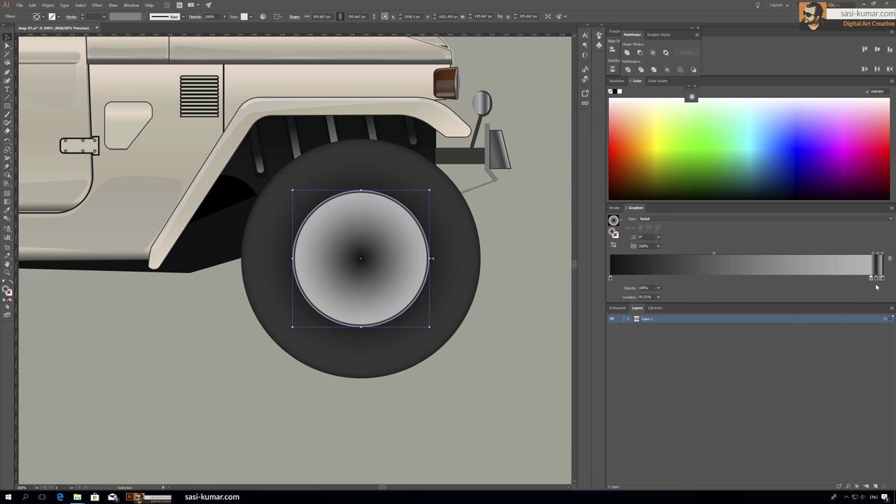
double_click(873, 278)
type("120\t120\t120")
key("Return")
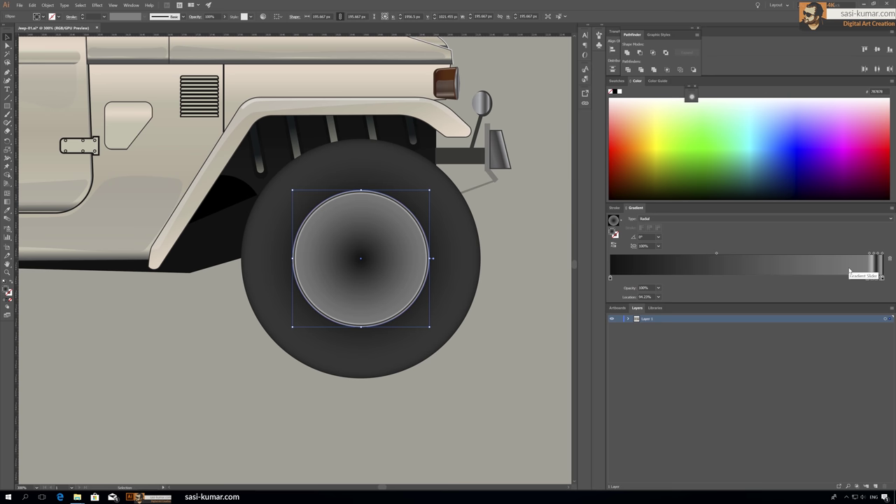
Set the next rim gradient stops to dark grey 50 and light grey 160
double_click(864, 278)
type("50\t50\t50")
key("Return")
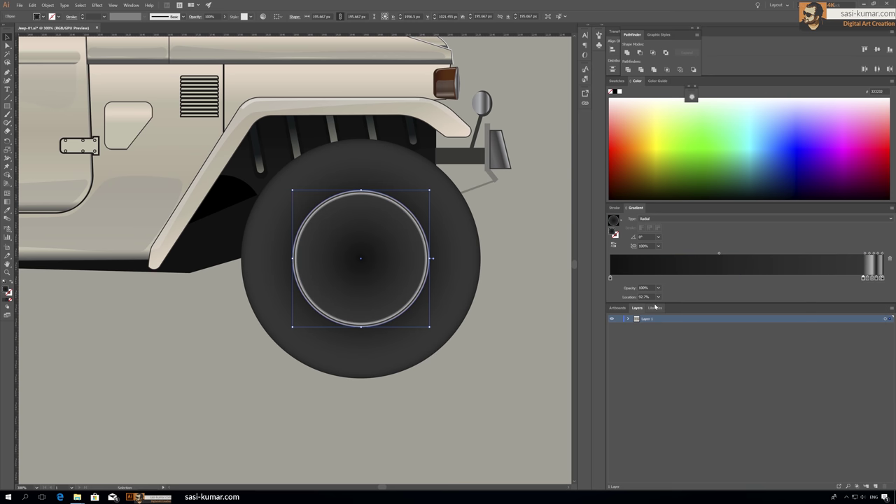
double_click(860, 278)
type("160\t160\t160")
key("Return")
Tint an inner gradient stop to grey 50 and slide it inward to widen the rim band
left_click(488, 254)
left_click(381, 297)
double_click(852, 278)
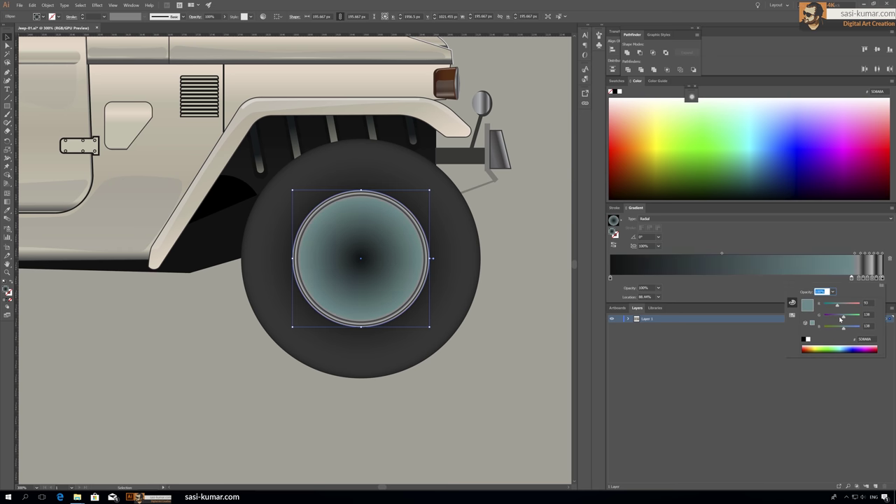
left_click_drag(831, 315, 840, 315)
type("50")
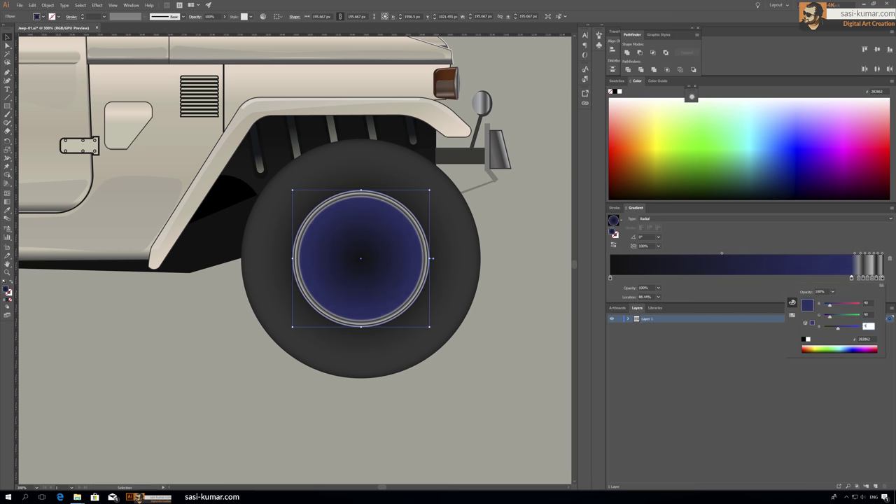
key("Tab")
type("50")
key("Return")
mouse_move(851, 278)
left_mouse_down()
mouse_move(837, 279)
mouse_move(853, 254)
left_mouse_up()
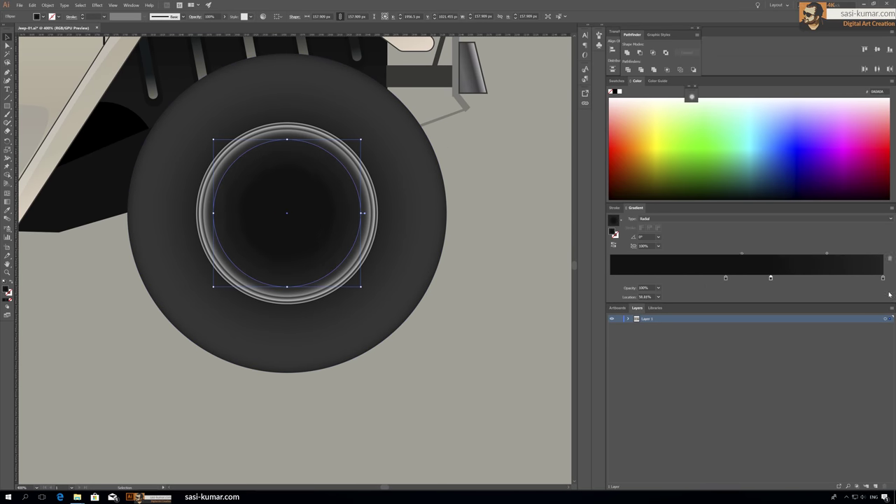
Check the outer stop colour, then copy the inner hub circle and paste it at a zoomed-out view
left_click(502, 229)
left_click(299, 221)
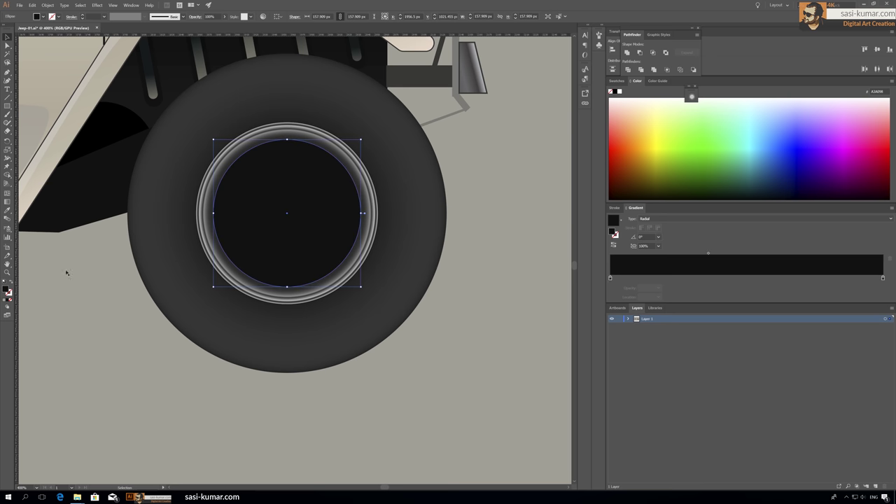
double_click(882, 278)
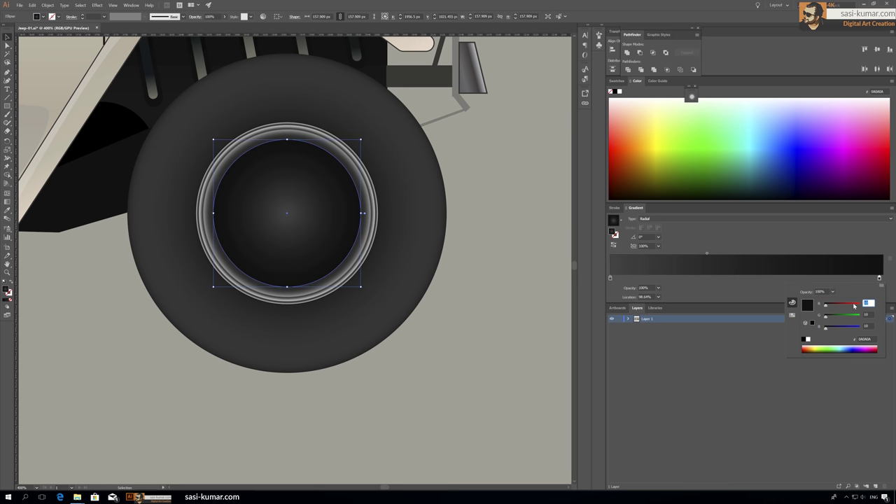
left_click(539, 195)
left_click(287, 210)
key("ctrl+c")
key("ctrl+minus")
key("ctrl+v")
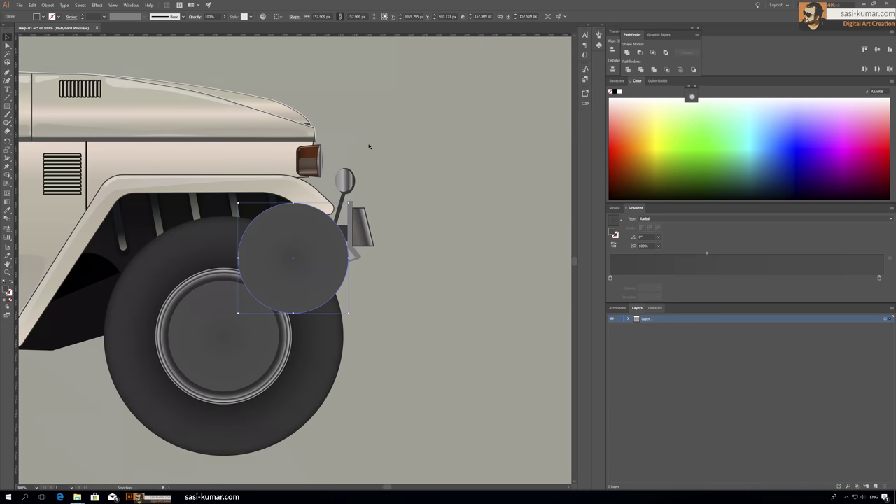
Place four circle copies around the hub's edge and subtract them with Minus Front to notch it
left_click_drag(319, 399, 316, 411)
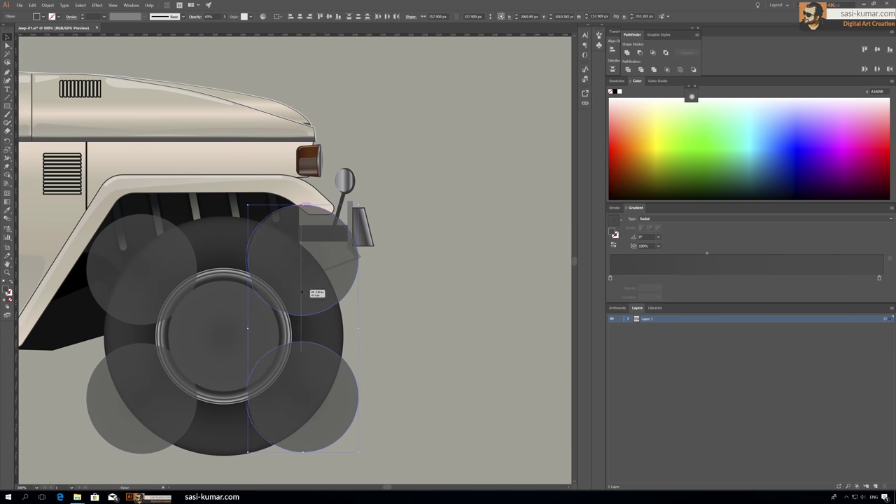
left_click(286, 284)
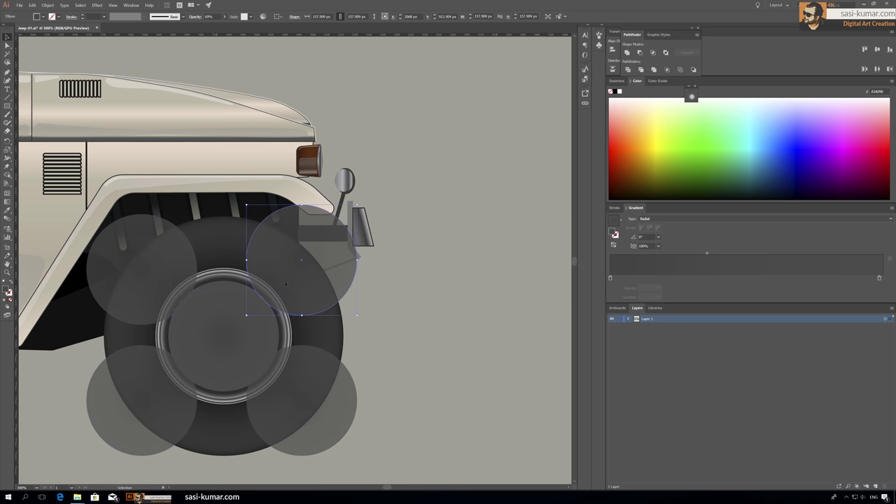
left_click(175, 395)
left_click(160, 387)
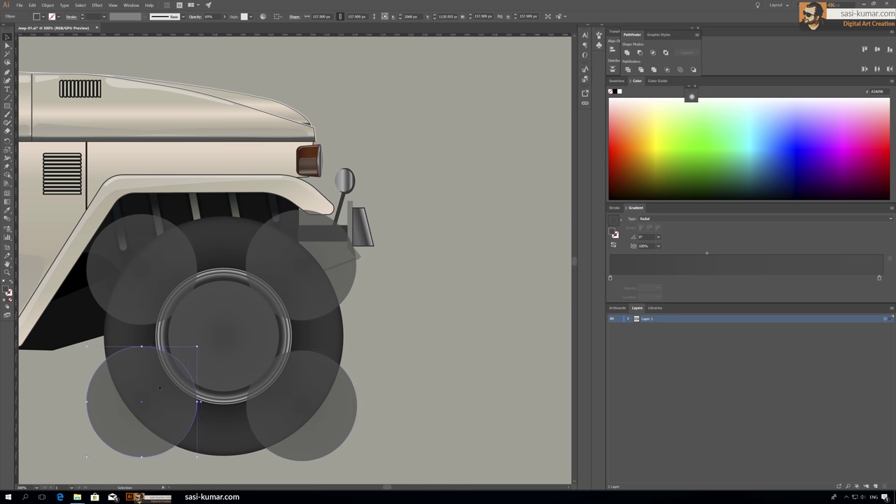
left_click(437, 185)
Try widening the hub's dark gradient centre, then undo it and inspect a stop's colour
left_click(185, 296)
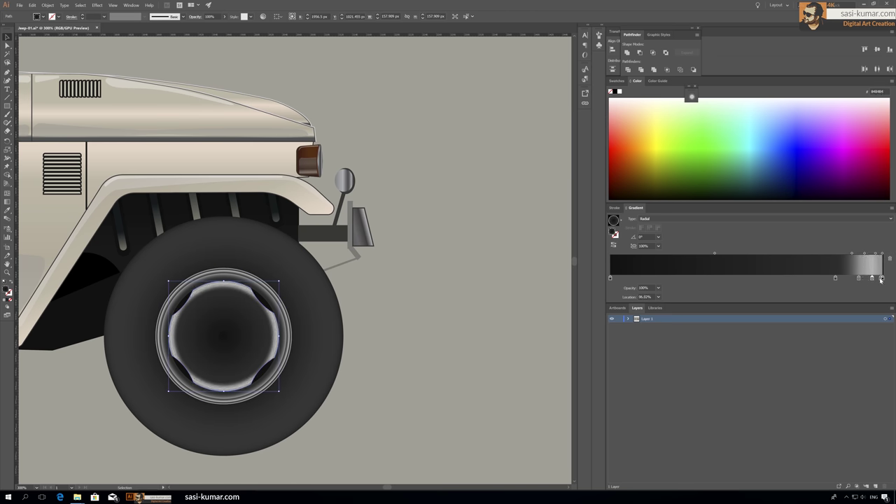
left_click_drag(866, 279, 816, 277)
left_click(442, 181)
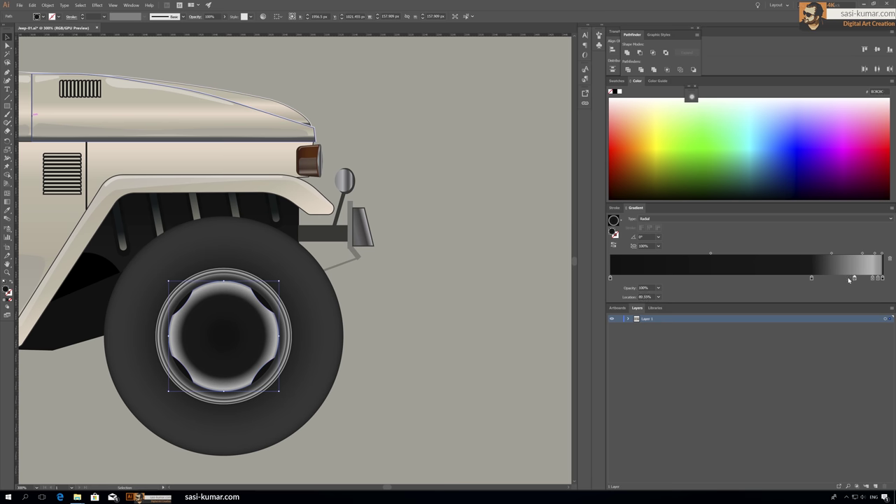
key("ctrl+z")
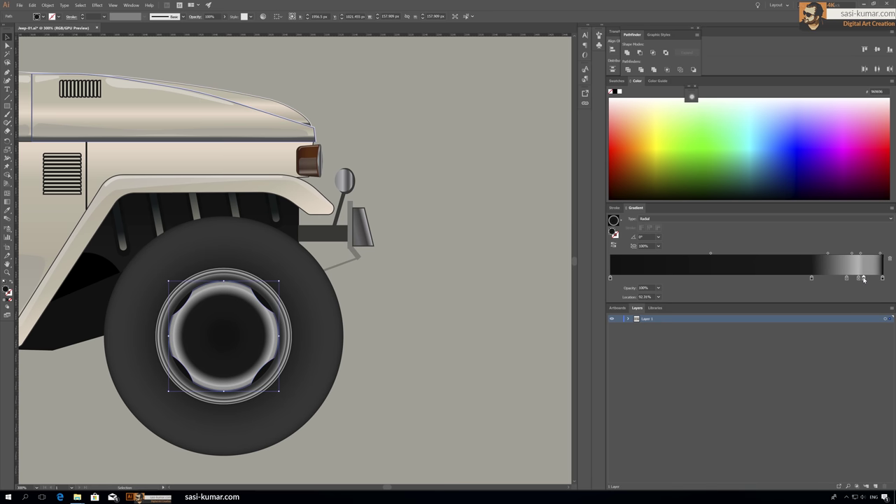
double_click(874, 278)
left_click(453, 322)
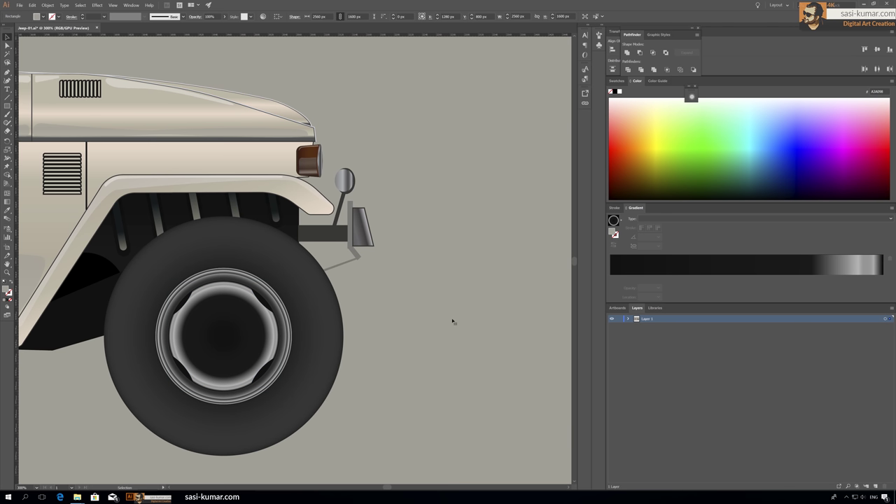
Set a hub gradient stop to mid grey and add a new stop at 89.55%
left_click(223, 336)
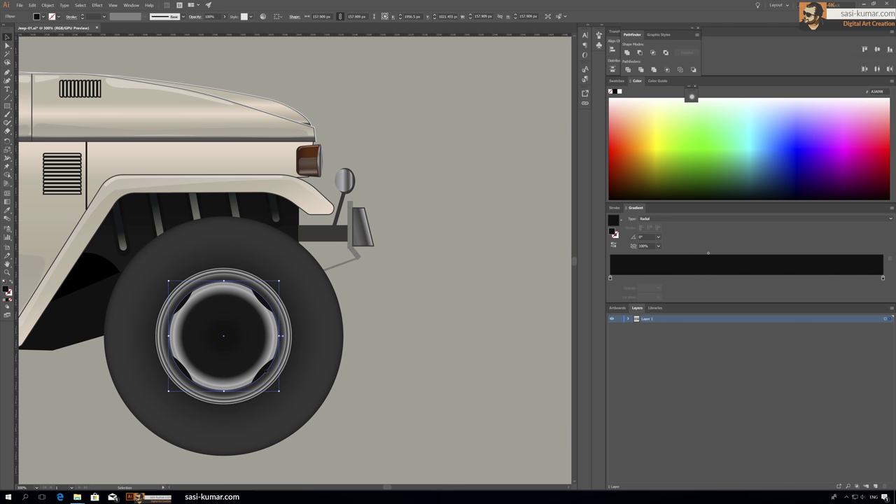
double_click(832, 278)
left_click_drag(862, 326, 839, 330)
key("Escape")
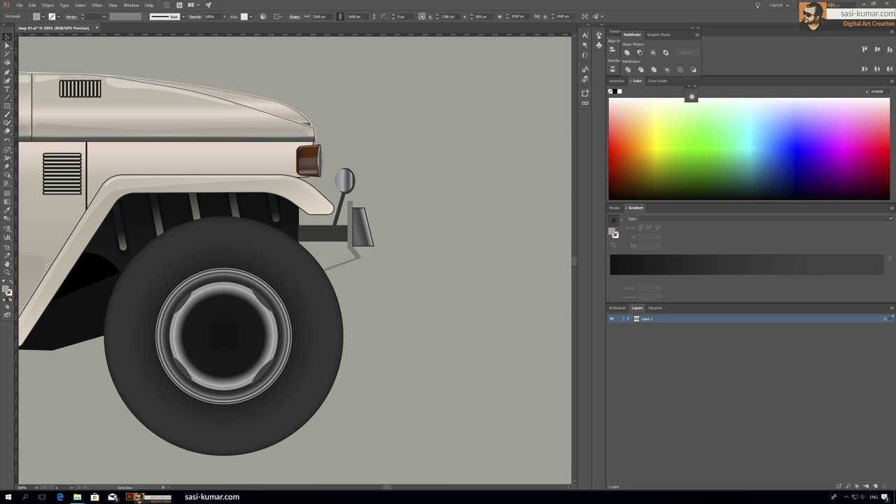
left_click(855, 278)
left_click(431, 139)
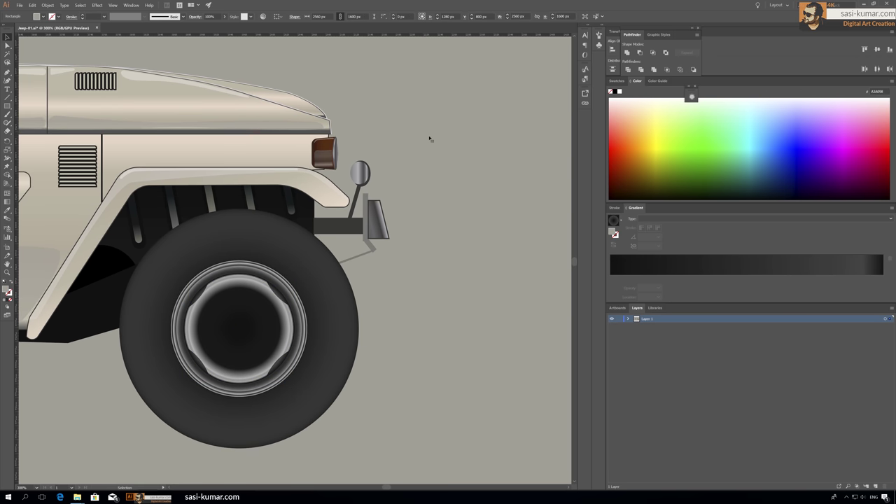
key("v")
left_click(269, 308)
Shrink the centre circle to about 68.6 px and set its outer stop to grey 132 at 89.78%
left_click_drag(272, 297, 264, 304)
double_click(862, 278)
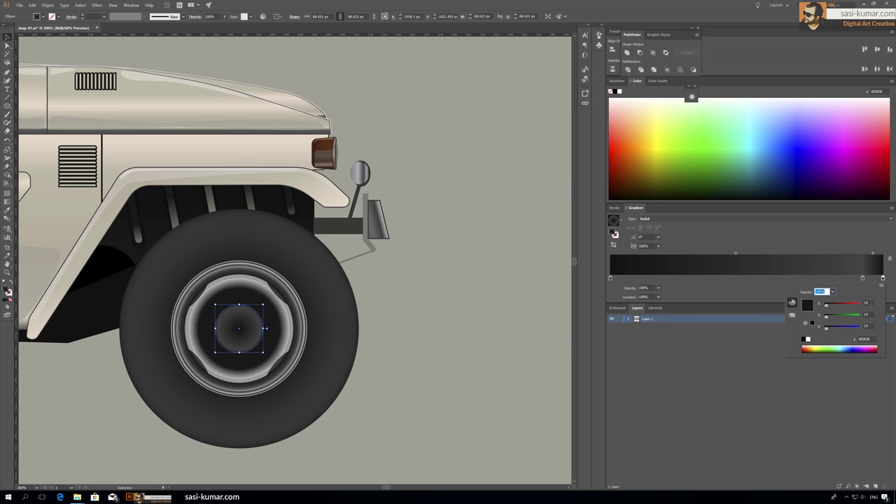
left_click_drag(863, 278, 855, 278)
double_click(855, 278)
type("132")
key("Tab")
type("132")
Set another centre-circle gradient stop to grey 171 and shift the dark band inward
key("Tab")
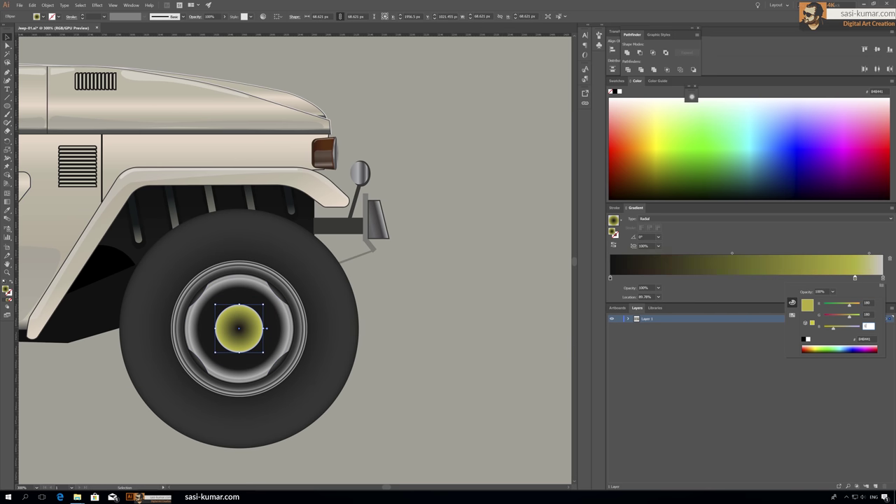
type("132")
key("Return")
double_click(723, 278)
type("171")
key("Tab")
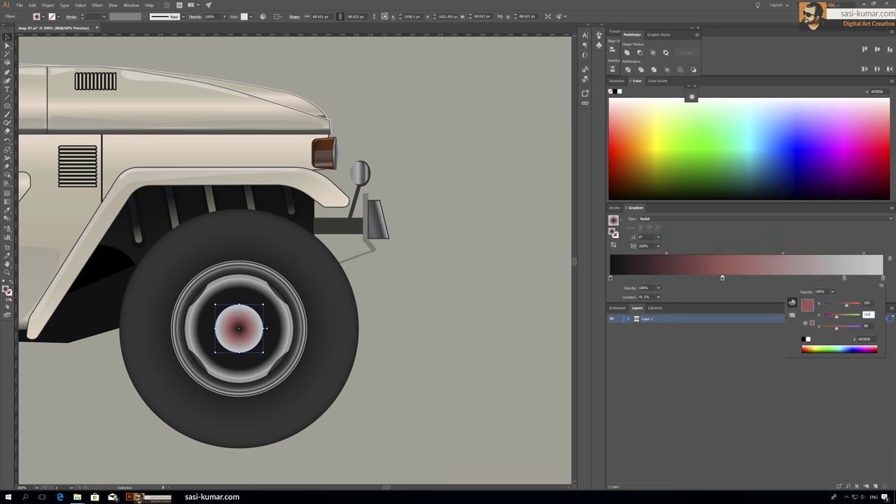
type("171")
key("Return")
left_click(468, 246)
left_click(242, 329)
double_click(856, 278)
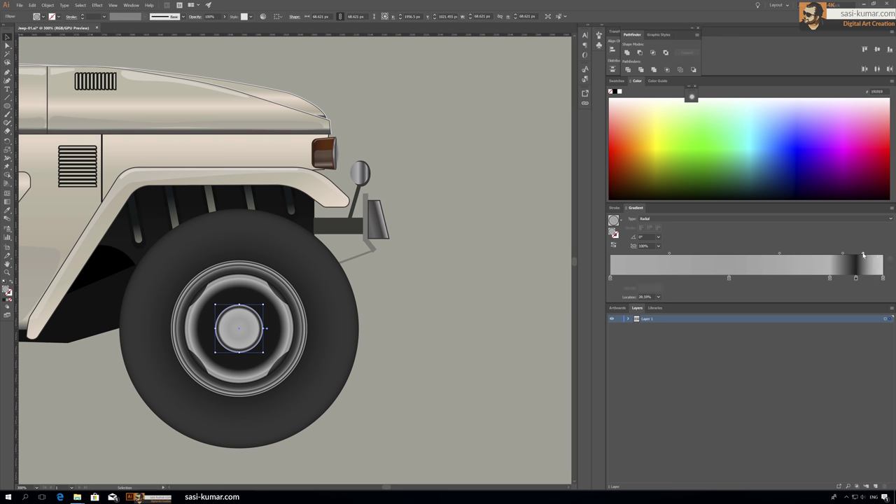
left_click_drag(863, 255, 854, 254)
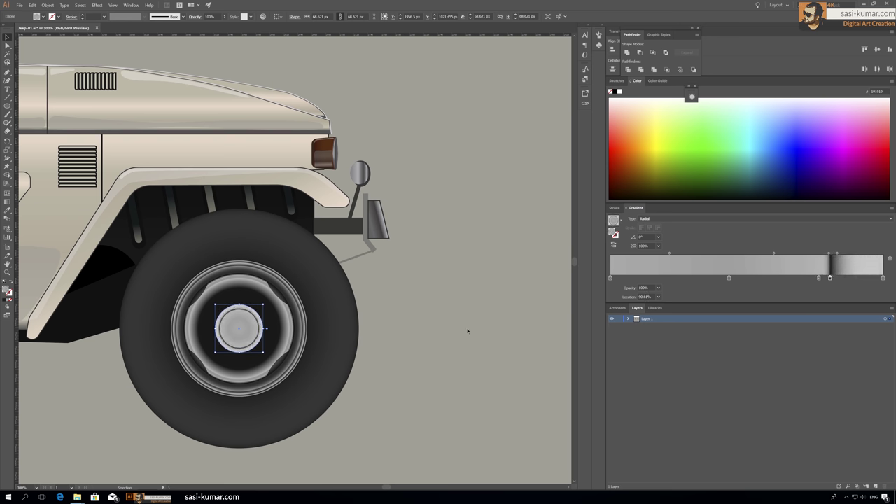
Add a new gradient stop and rearrange the stops to form a dark ring in the hubcap
key("ctrl+plus")
key("ctrl+plus")
key("ctrl+plus")
key("ctrl+plus")
left_click(866, 278)
double_click(883, 278)
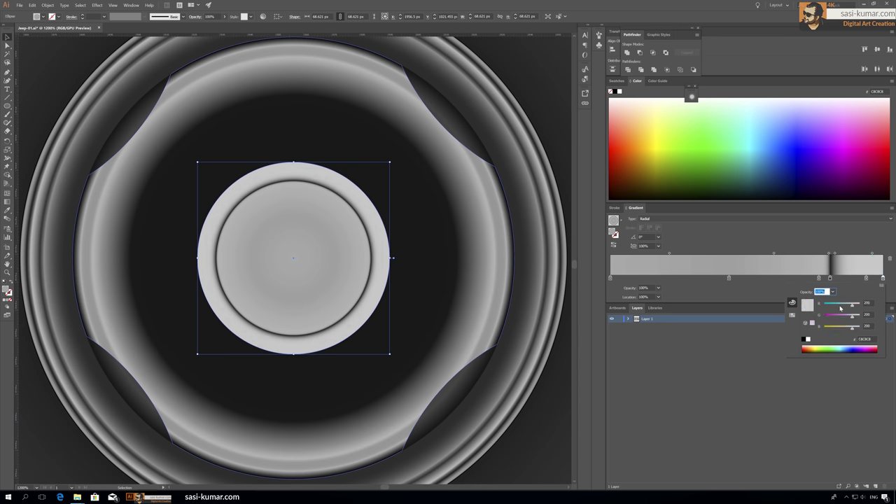
left_click(868, 307)
key("Return")
double_click(611, 278)
key("Return")
left_click_drag(657, 278, 737, 278)
mouse_move(783, 254)
left_mouse_down()
mouse_move(825, 255)
mouse_move(784, 278)
left_mouse_up()
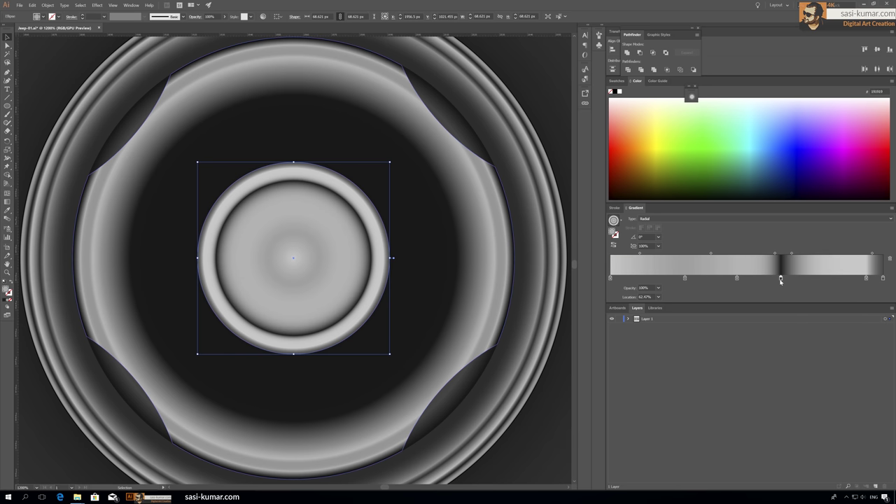
Draw a curved Pen path across the hubcap to split it into halves
left_click(7, 73)
left_click(35, 72)
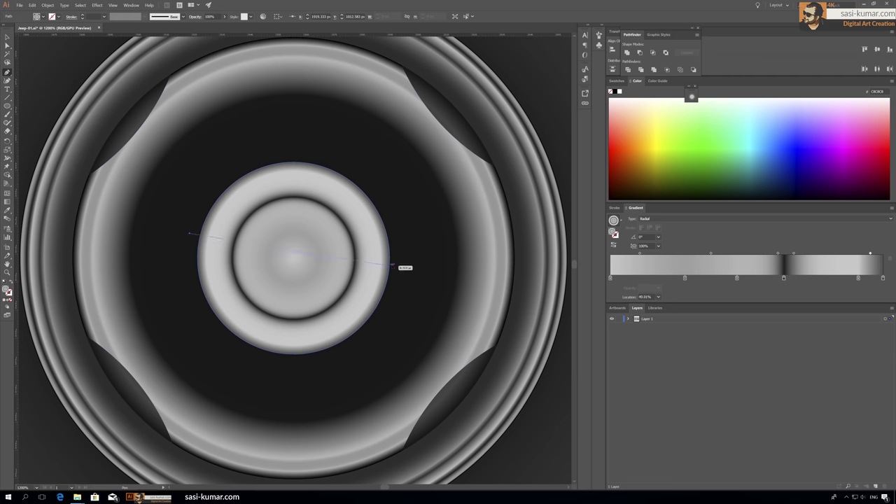
left_click(149, 234)
left_click_drag(348, 261, 392, 266)
key("v")
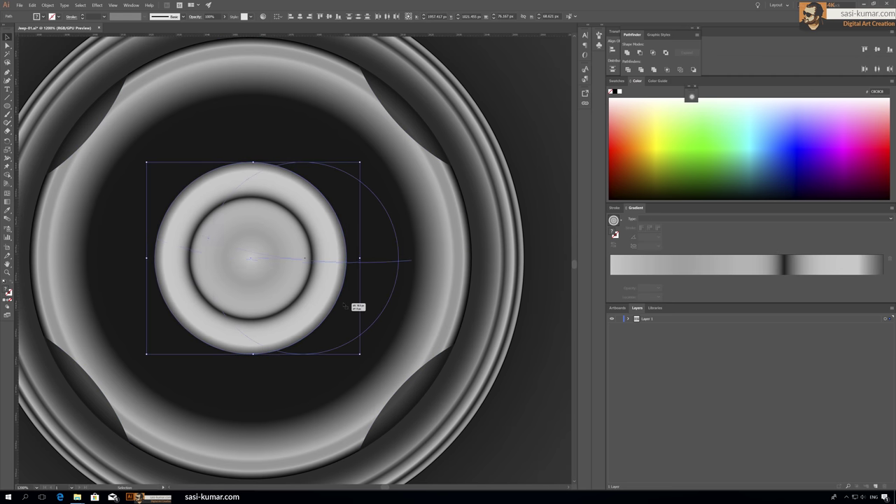
double_click(336, 242)
double_click(386, 240)
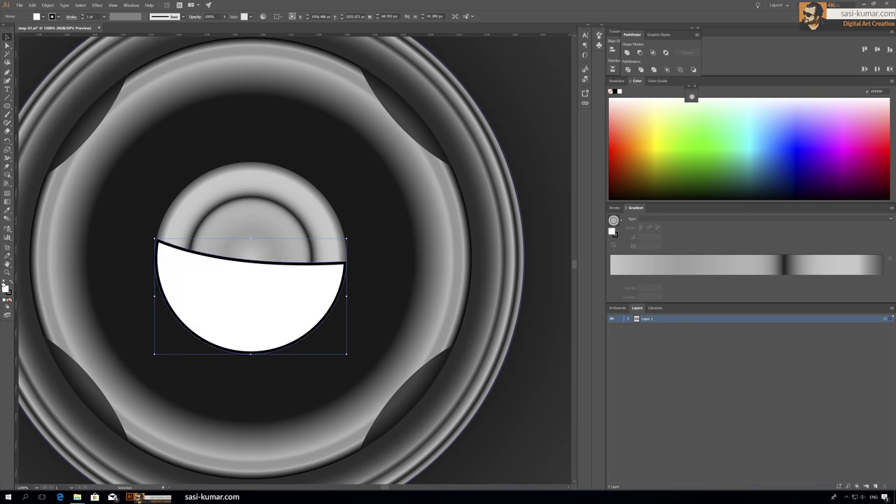
Try restacking the hubcap ring and dark circle and moving a piece, reverting both changes
scroll(530, 167, "down", 5)
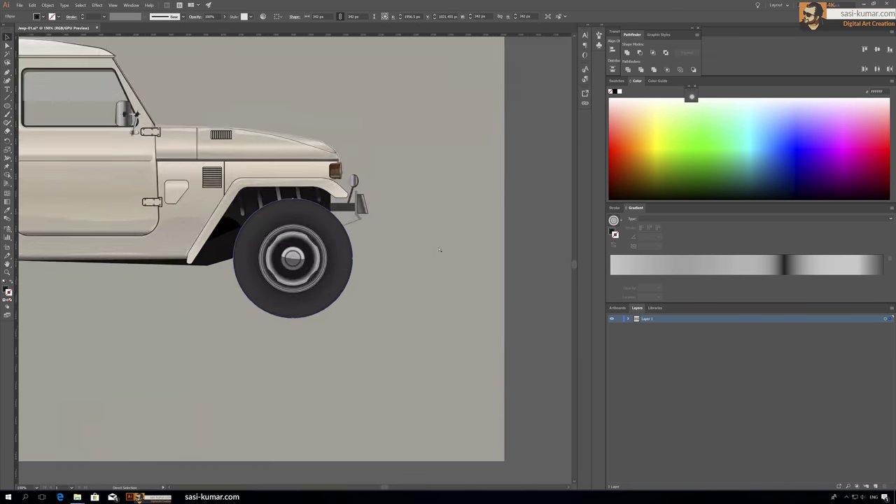
scroll(514, 184, "up", 3)
scroll(514, 184, "down", 1)
scroll(514, 184, "up", 3)
left_click(119, 259)
left_click(294, 161)
key("ctrl+shift+bracketright")
key("ctrl+z")
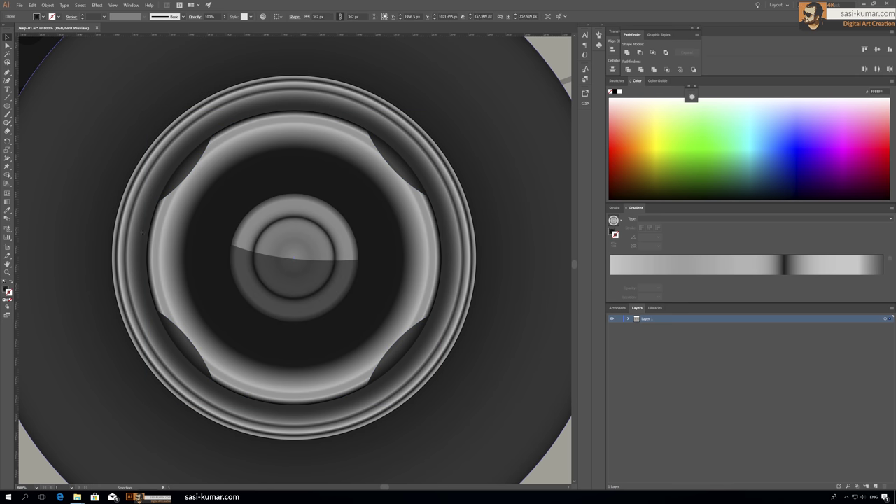
scroll(551, 256, "down", 3)
key("a")
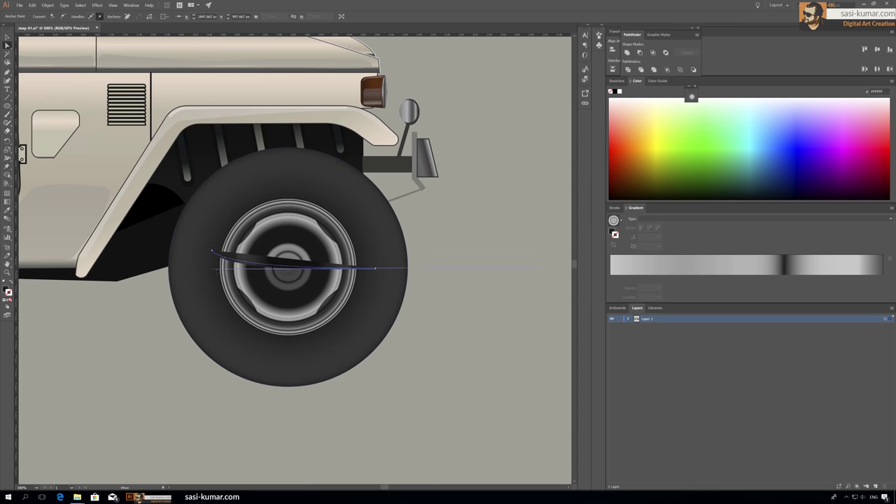
key("v")
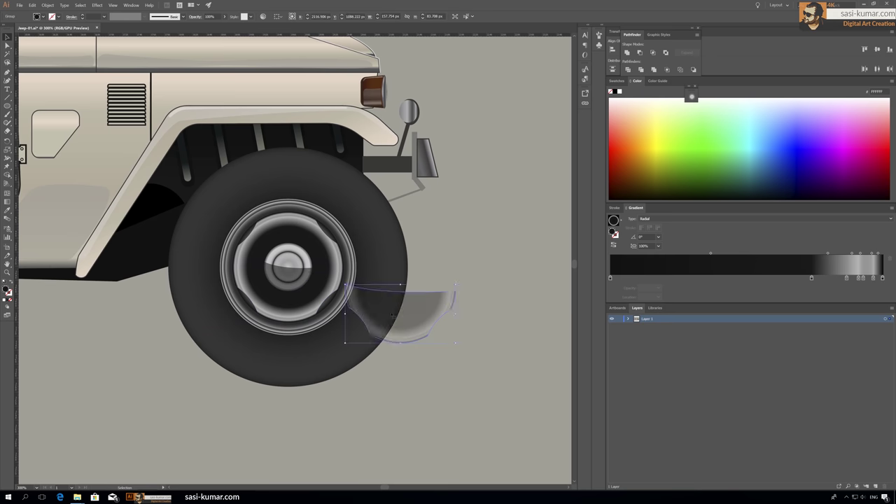
left_click_drag(280, 267, 462, 327)
key("ctrl+z")
scroll(540, 184, "up", 2)
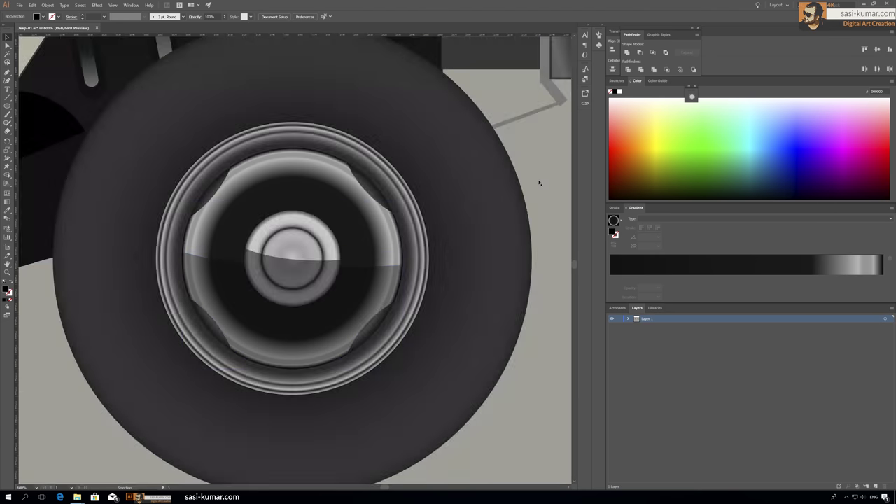
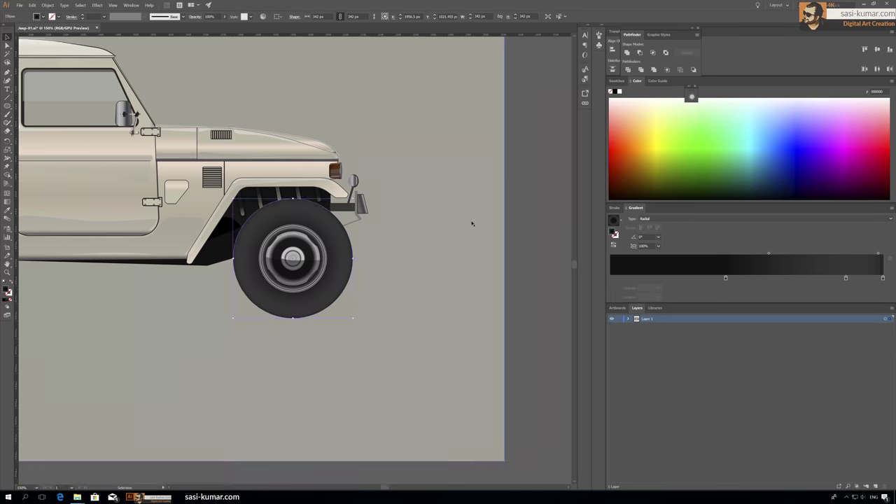
Darken the wheel hub gradient's first colour stop to 202020
left_click(472, 224)
scroll(446, 266, "up", 2)
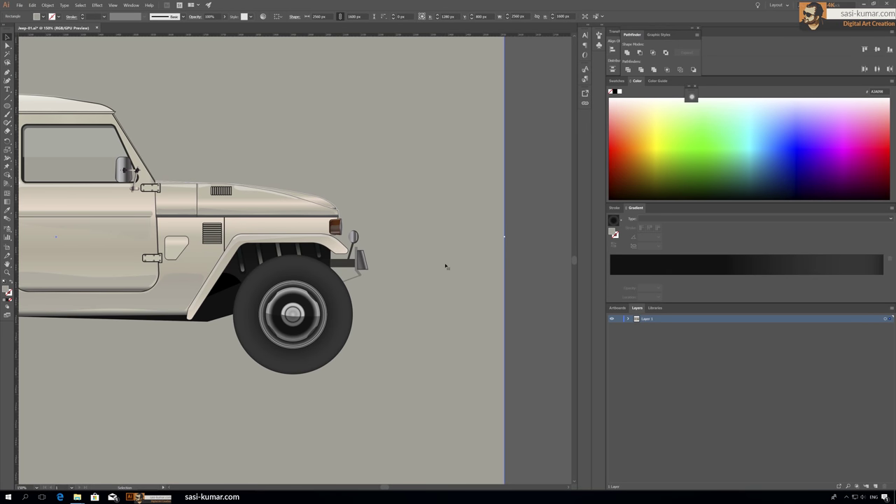
left_click_drag(810, 278, 806, 278)
left_click(611, 278)
left_click(843, 304)
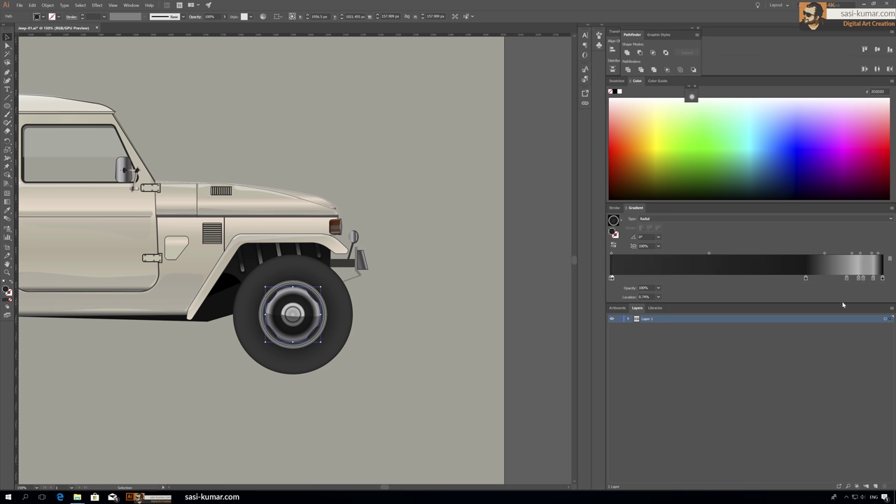
left_click(395, 275)
Place the small bolt at the top of the hub and copy it to the bottom
scroll(292, 329, "up", 4)
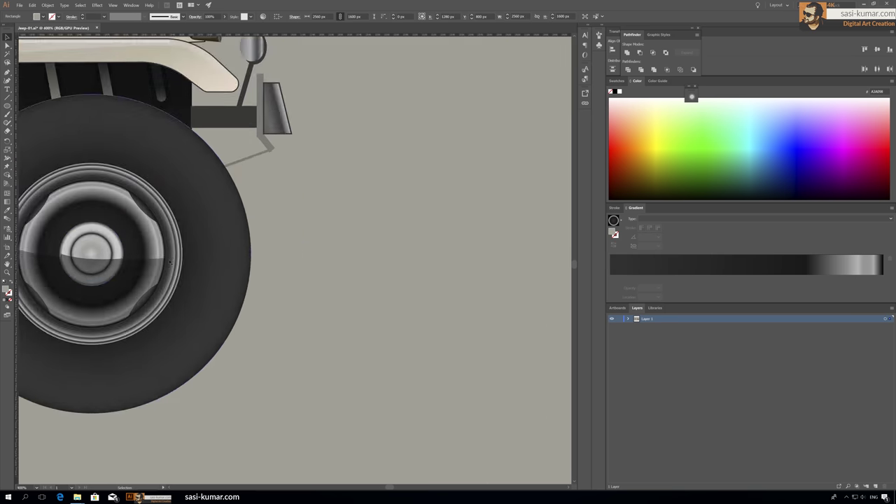
left_click(351, 221)
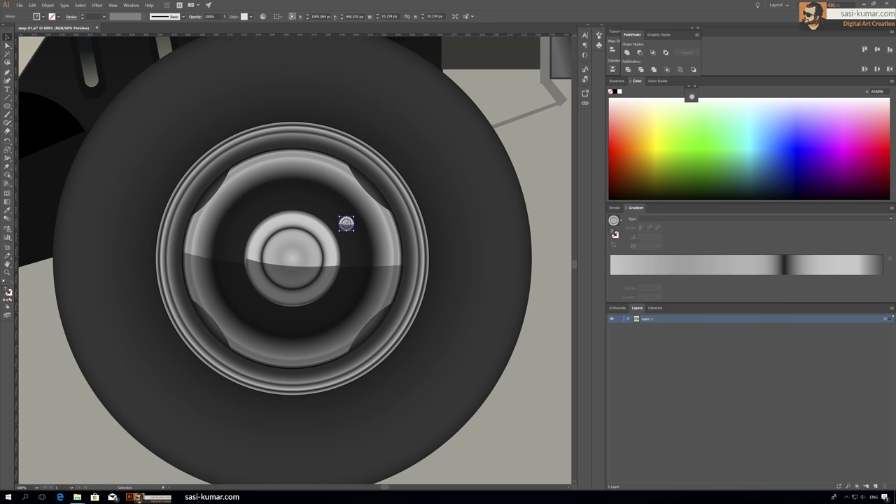
left_click_drag(292, 196, 293, 194)
key("super")
Rotate-copy the bolt pair and repeat it to complete the bolt ring around the hub
left_click(301, 16)
left_click(47, 5)
mouse_move(63, 147)
left_click(154, 44)
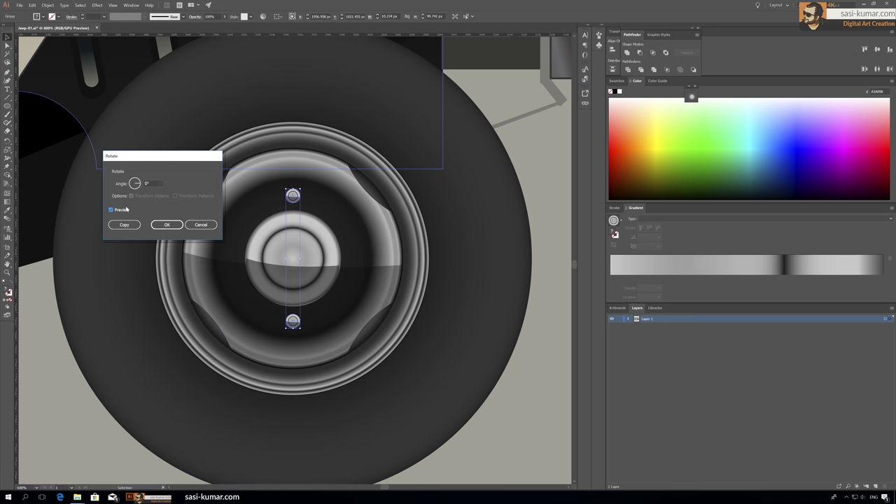
left_click(124, 224)
key("ctrl+d")
key("ctrl+d")
key("ctrl+d")
key("ctrl+1")
left_click(360, 232)
Shift a hub gradient stop to fine-tune the hub shading
left_click(293, 306)
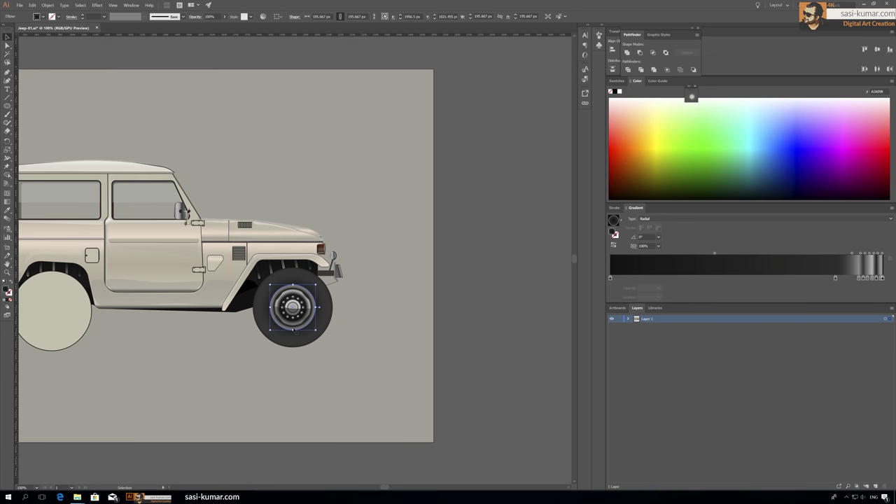
key("ctrl+equal")
key("ctrl+equal")
key("ctrl+equal")
left_click_drag(856, 278, 845, 278)
left_click(443, 225)
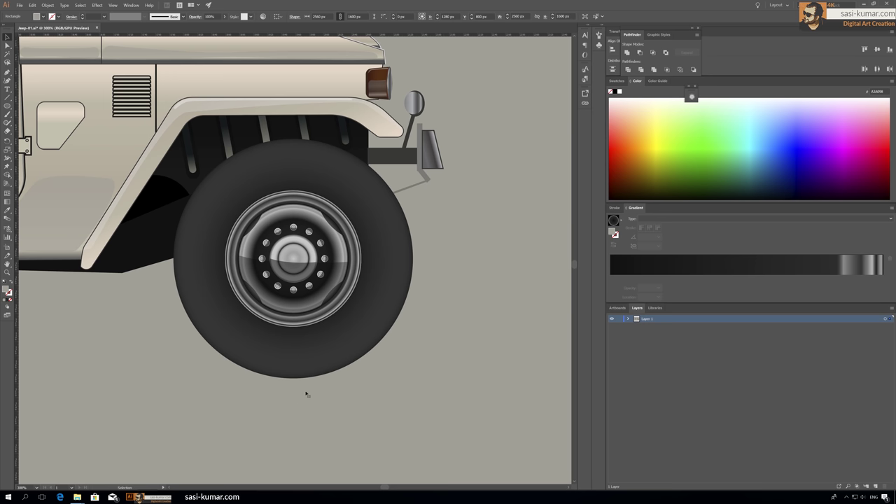
double_click(258, 246)
Draw a closed bowl-shaped path across the lower half of the tire with the Pen tool
key("p")
left_click(258, 247)
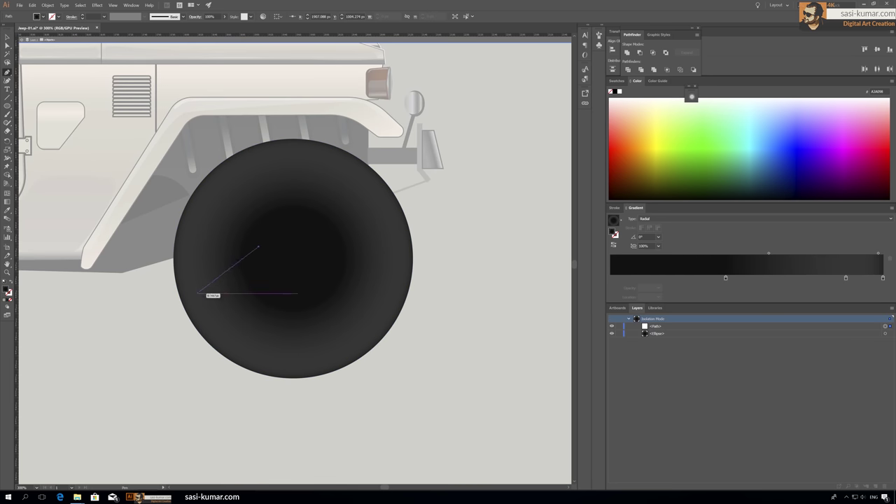
left_click(200, 292)
left_click_drag(297, 354, 368, 356)
left_click(399, 277)
left_click(258, 247)
Fill the bowl shape with a vertically running linear gradient
key("v")
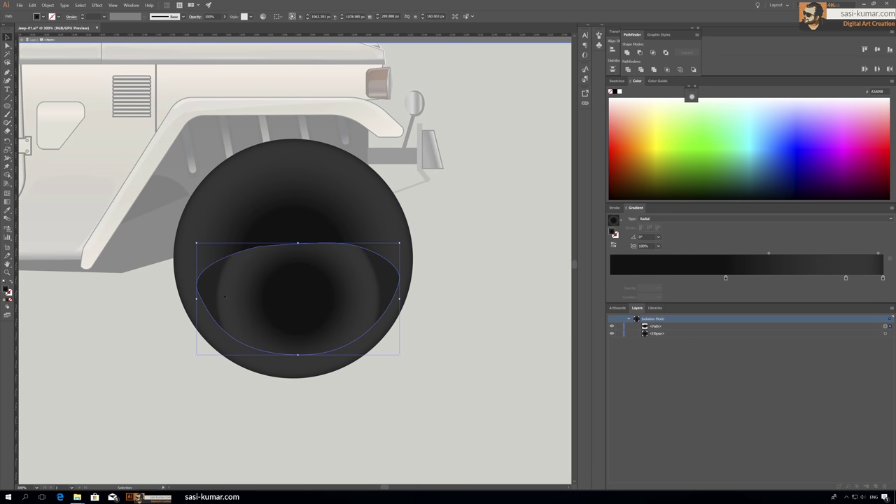
key("g")
left_click_drag(296, 245, 296, 336)
key("Escape")
key("a")
left_click(212, 337)
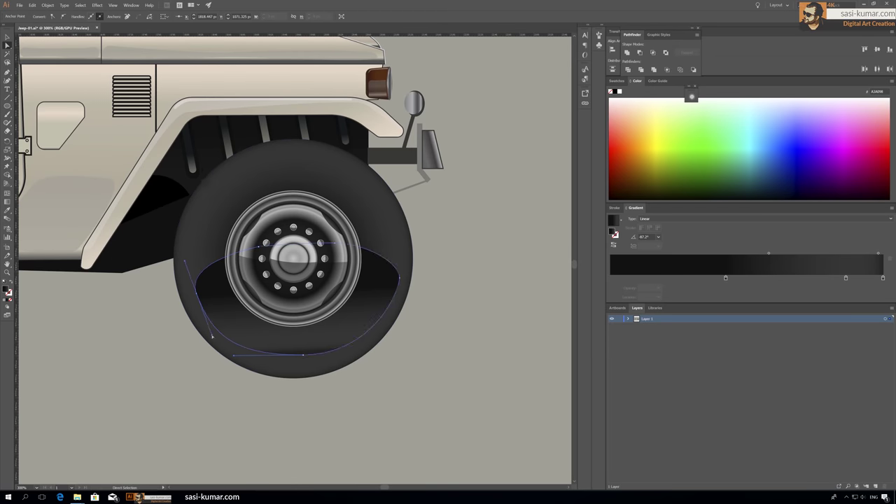
Rearrange the bowl gradient's stops, make one white, and stretch the shape's bottom lower
left_click_drag(725, 278, 610, 278)
double_click(883, 278)
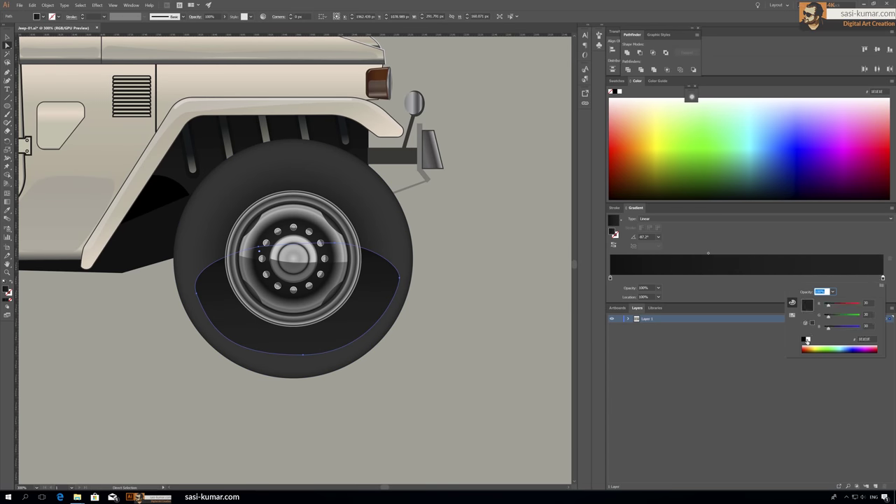
left_click(807, 340)
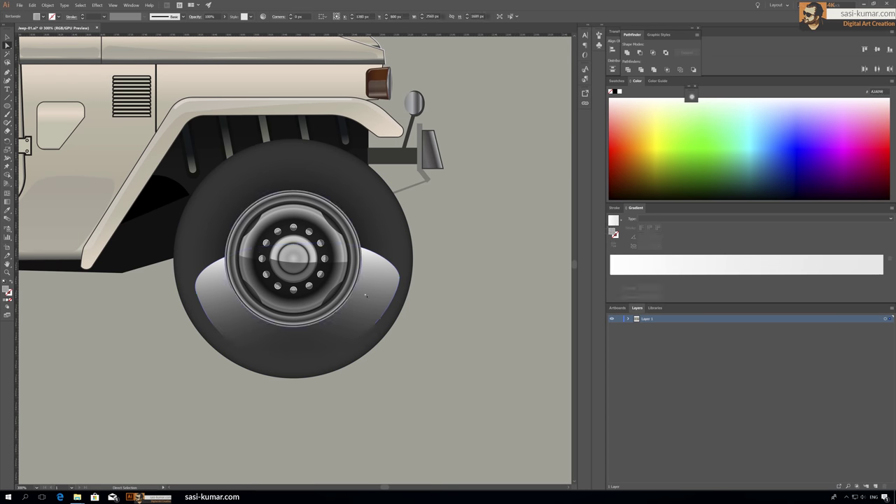
left_click_drag(314, 335, 314, 369)
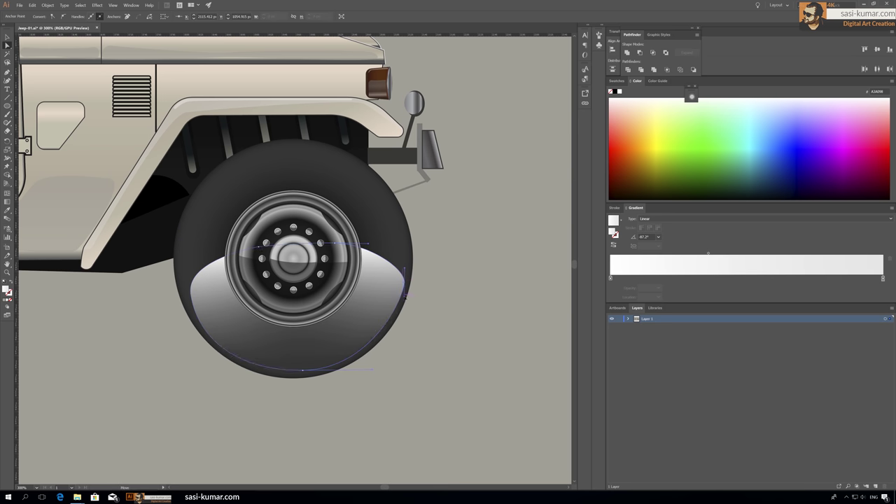
Add a new stop to the bowl gradient and shift its midpoint left
key("v")
left_click(730, 278)
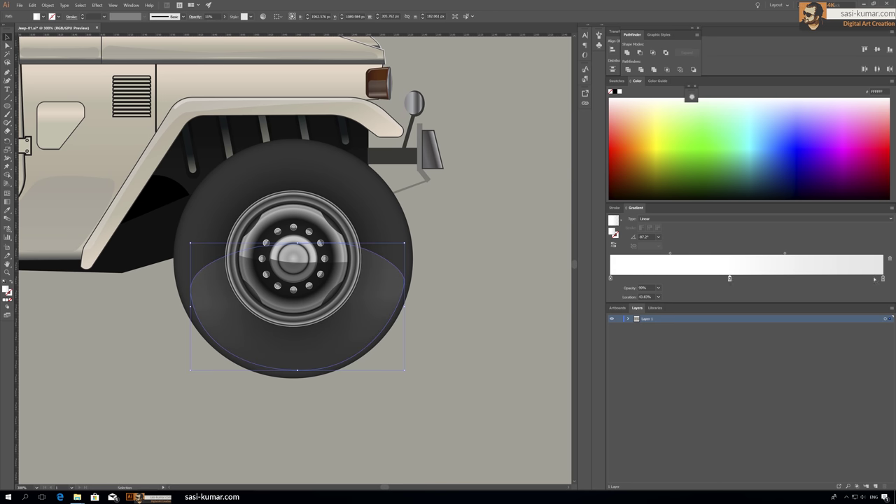
left_click(612, 278)
left_click(497, 274)
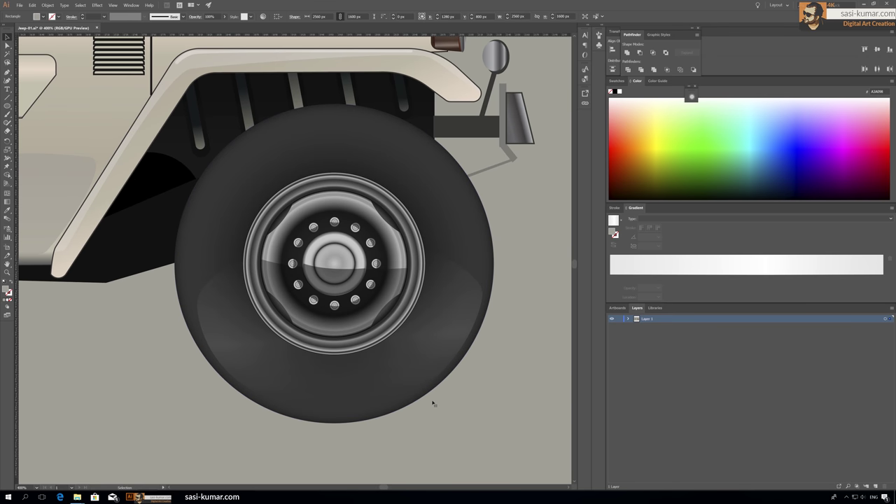
Give the small rectangle the tire's dark gradient, round its corners, and trim its gradient stops
key("i")
left_click(336, 154)
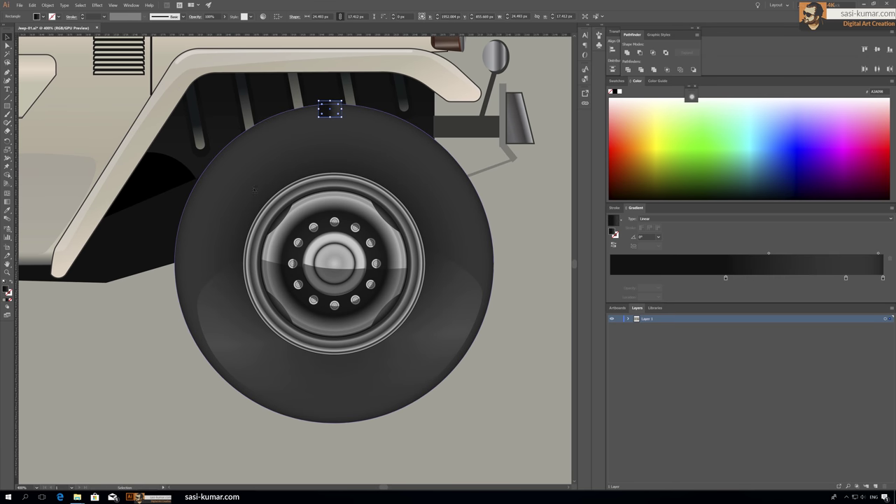
key("a")
key("ctrl+plus")
key("ctrl+plus")
key("ctrl+plus")
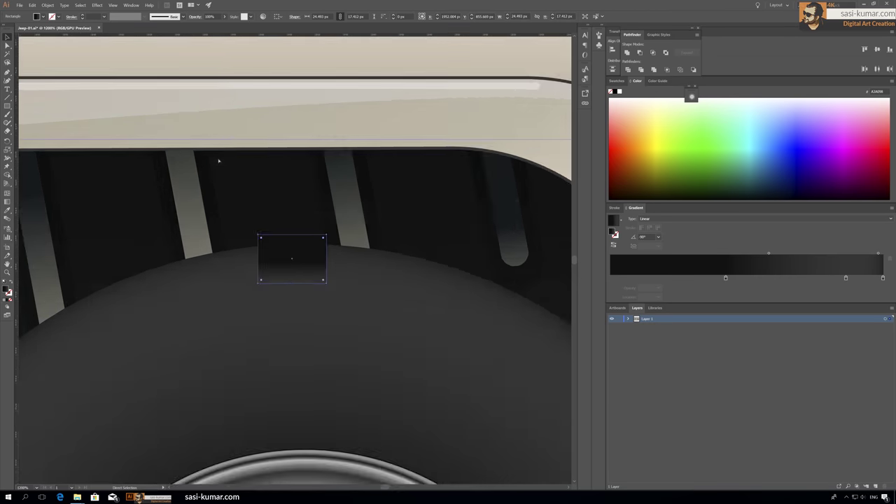
key("ctrl+plus")
key("ctrl+plus")
key("ctrl+minus")
left_click_drag(263, 244, 270, 250)
left_click_drag(726, 278, 630, 279)
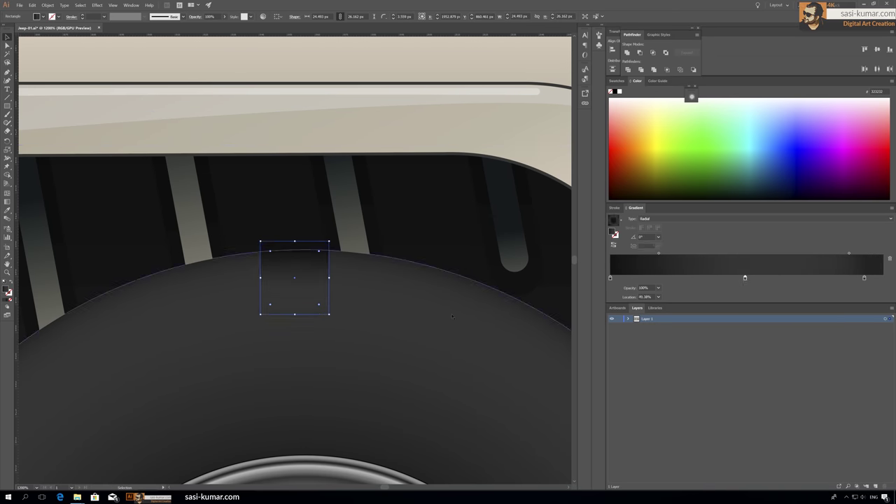
left_click_drag(864, 278, 864, 322)
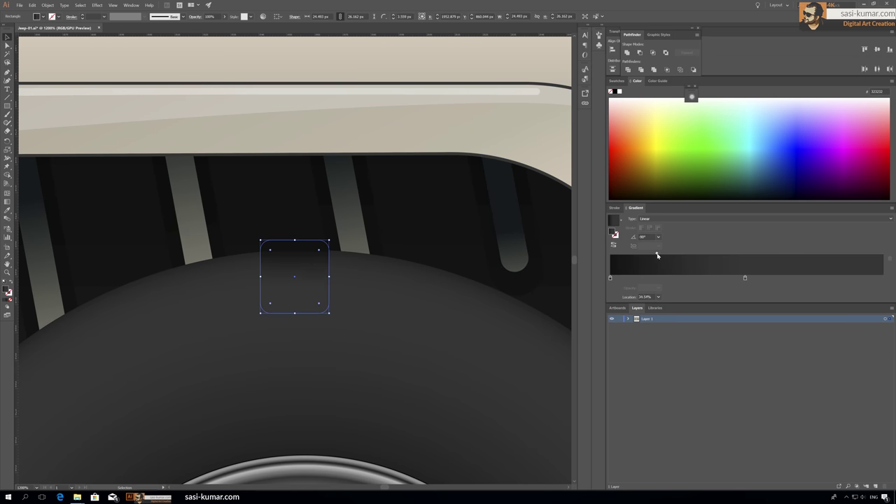
Mirror a copy of the tread block to the bottom of the tire
key("ctrl+minus")
key("ctrl+minus")
key("ctrl+minus")
left_click(412, 324)
key("Escape")
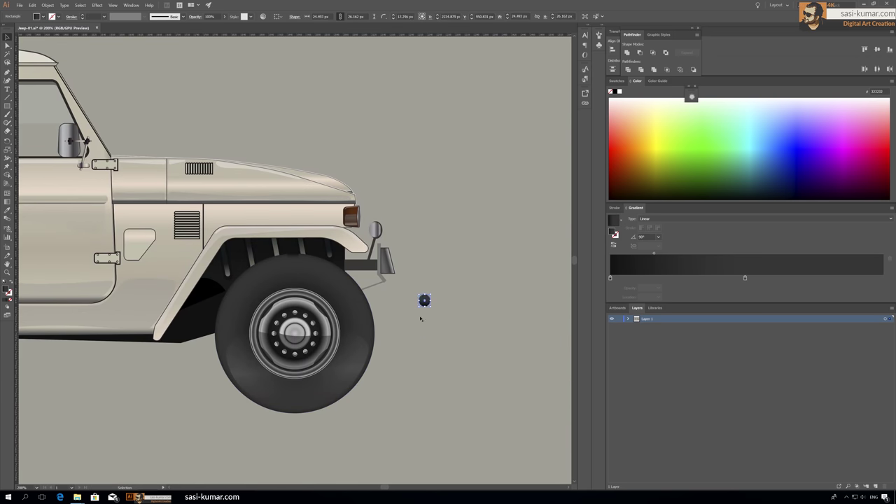
key("ctrl+plus")
key("ctrl+plus")
key("ctrl+plus")
key("ctrl+minus")
key("ctrl+minus")
key("ctrl+minus")
left_click(294, 224, "shift")
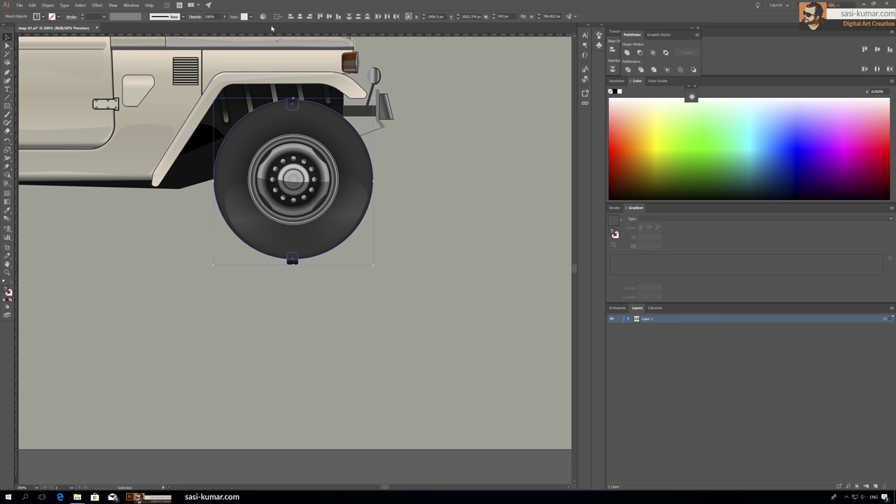
left_click(329, 245, "shift")
left_click(47, 5)
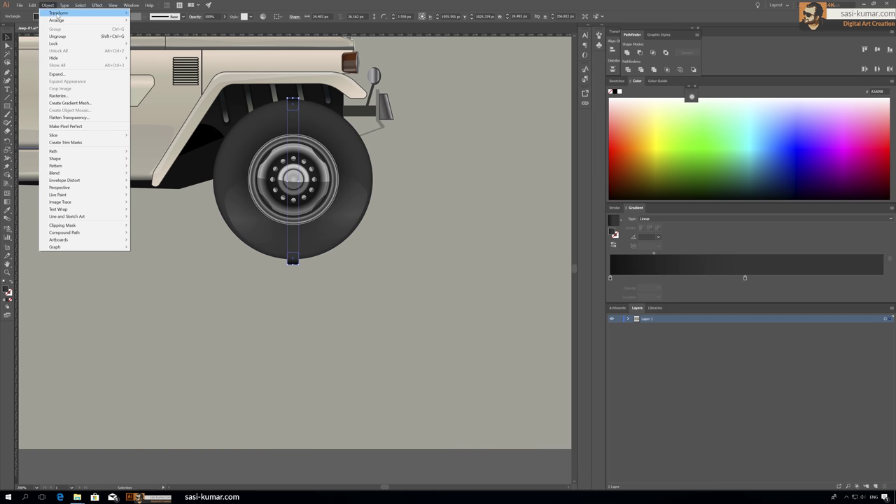
left_click(160, 39)
left_click(87, 140)
Rotate-copy the tread pair repeatedly with Ctrl+D to ring the whole tire
left_click(47, 5)
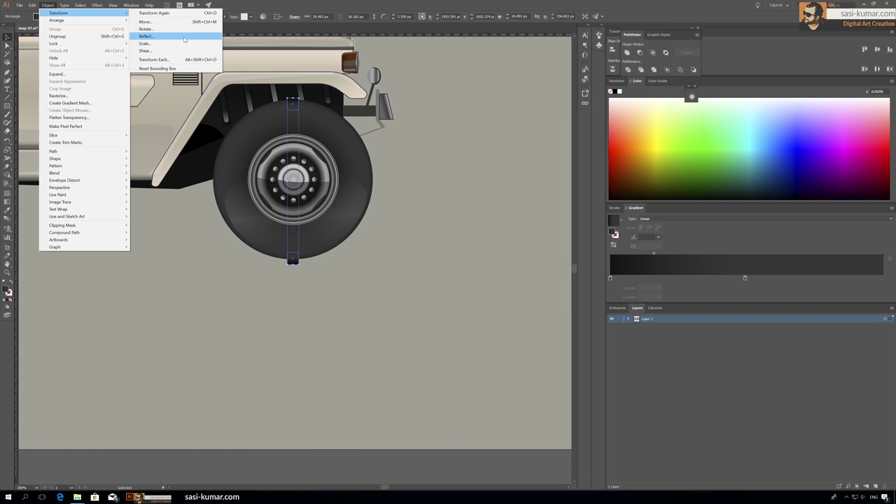
left_click(160, 33)
left_click(124, 225)
left_click(47, 5)
left_click(160, 33)
left_click(124, 225)
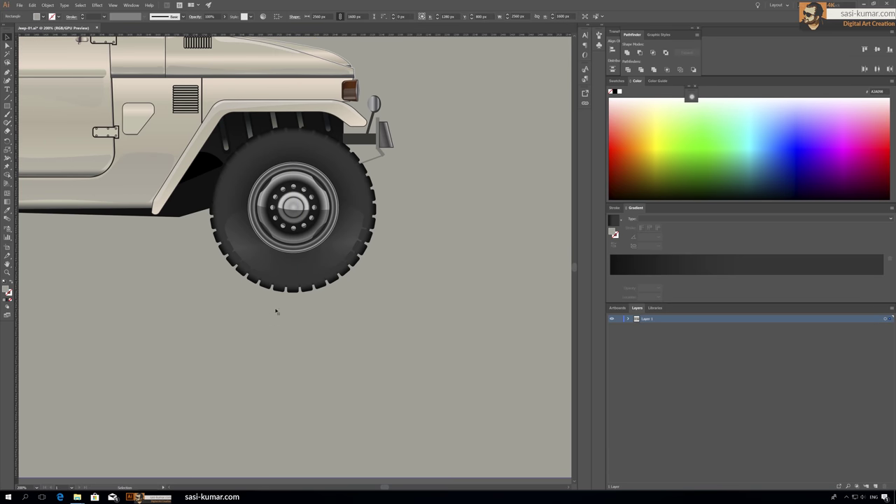
scroll(276, 311, "up", 2)
key("ctrl+d")
key("ctrl+d")
key("ctrl+d")
scroll(276, 310, "up", 1)
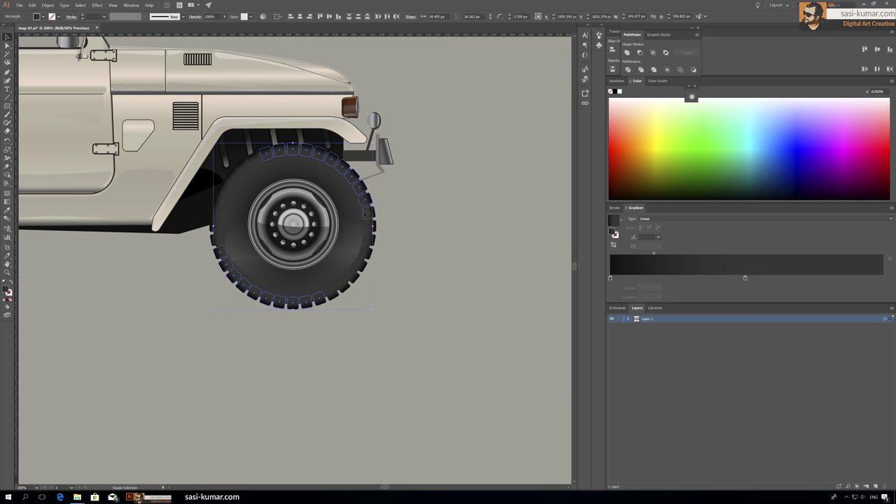
Group all the tread blocks together
key("ctrl+g")
key("a")
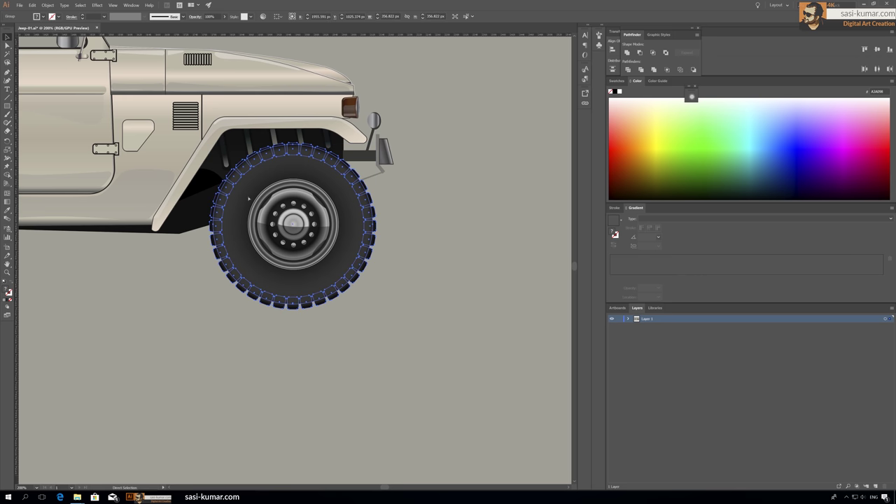
key("v")
left_click(457, 280)
left_click(351, 234)
left_click(367, 329)
scroll(367, 328, "up", 1)
Make the wheel shading gradient's middle stop black, widen the black band, and reposition the ellipse
double_click(239, 248)
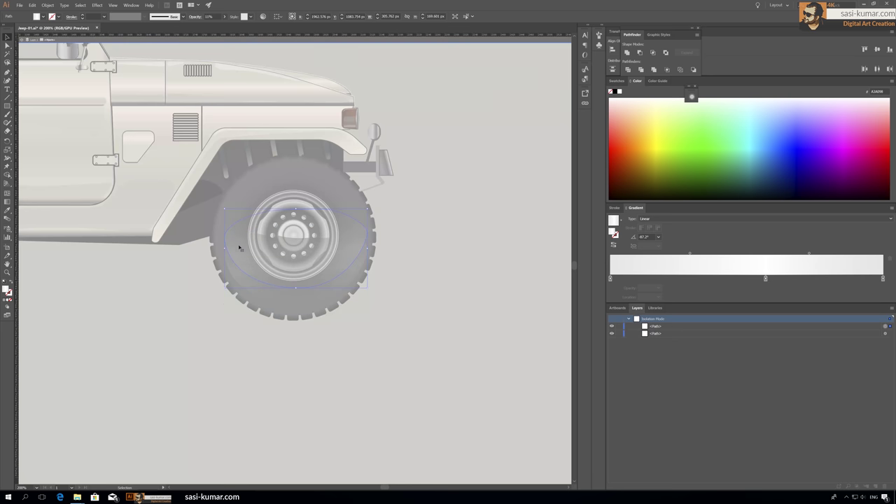
left_click_drag(361, 279, 352, 222)
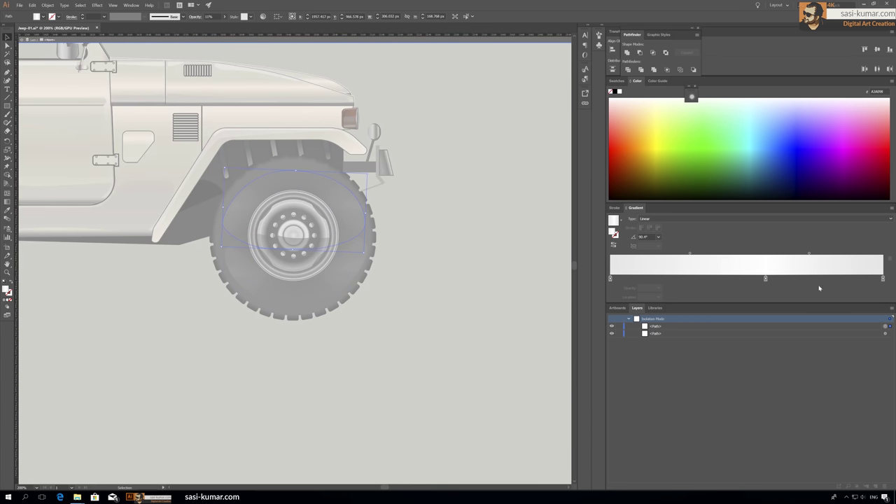
double_click(765, 278)
key("Escape")
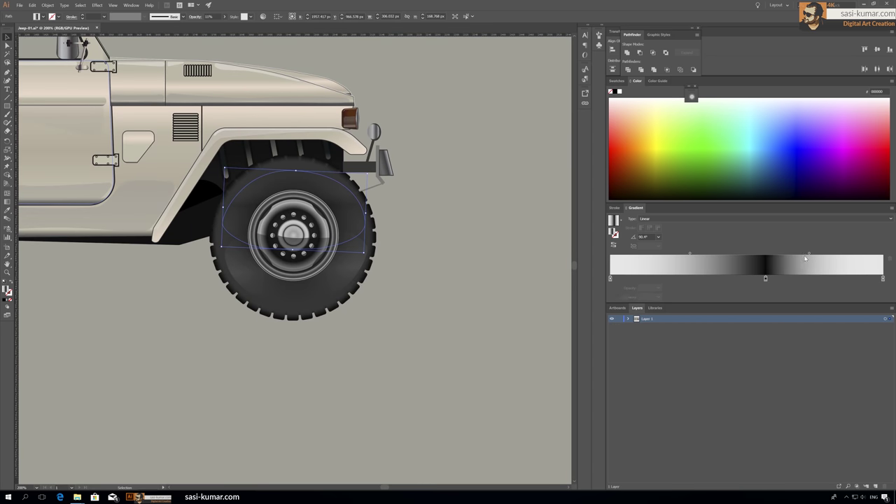
left_click_drag(806, 255, 839, 253)
left_click_drag(690, 253, 631, 254)
left_click_drag(294, 231, 294, 243)
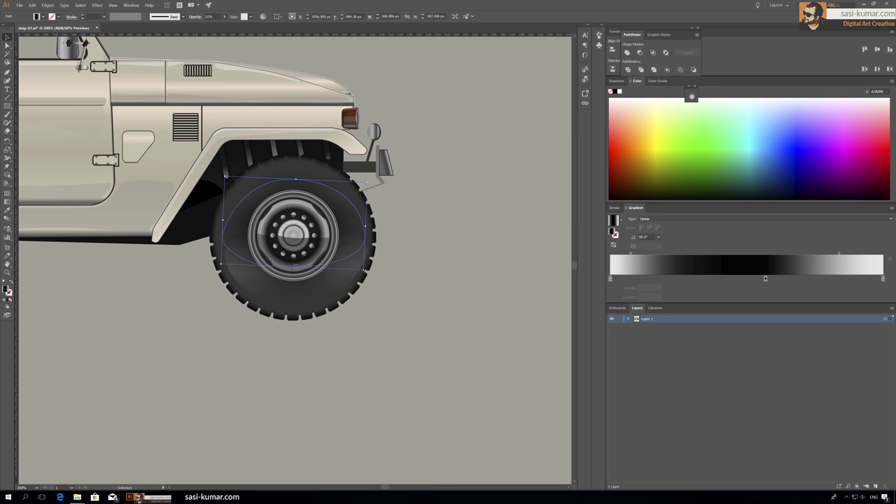
key("ctrl+minus")
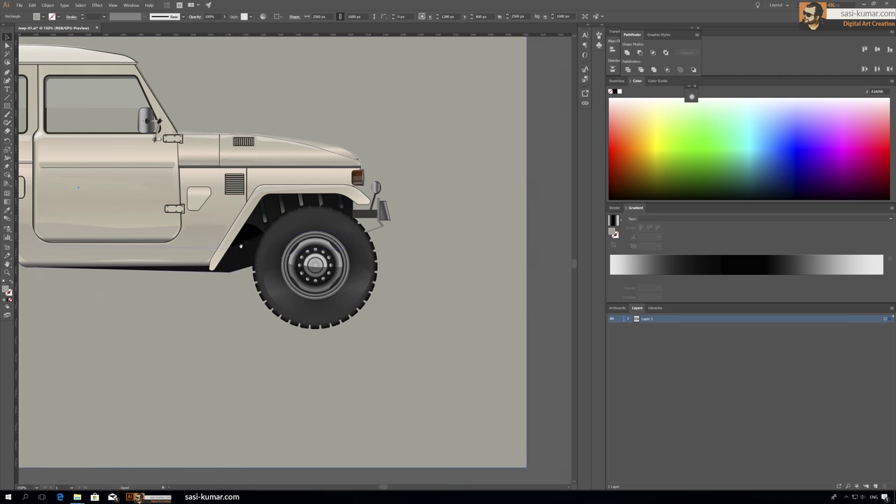
Edit a tyre gradient stop colour and select the lower highlight shape on the tyre
double_click(883, 278)
key("Escape")
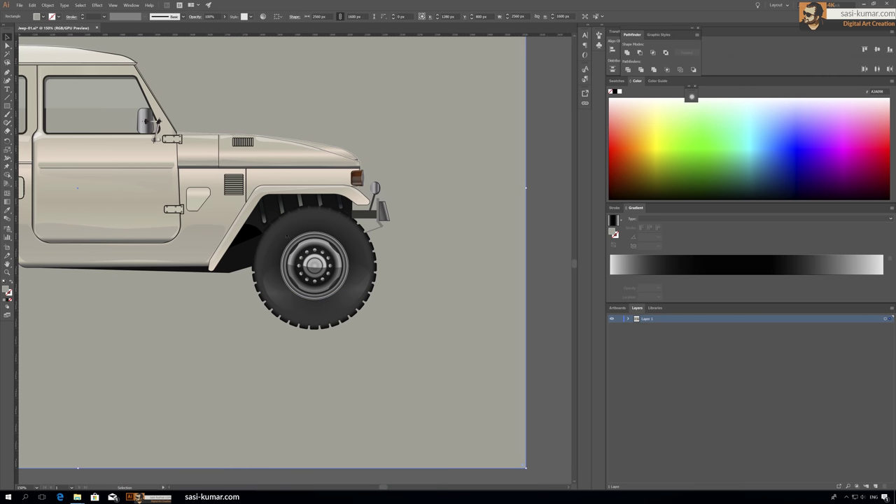
key("ctrl+plus")
key("ctrl+plus")
key("a")
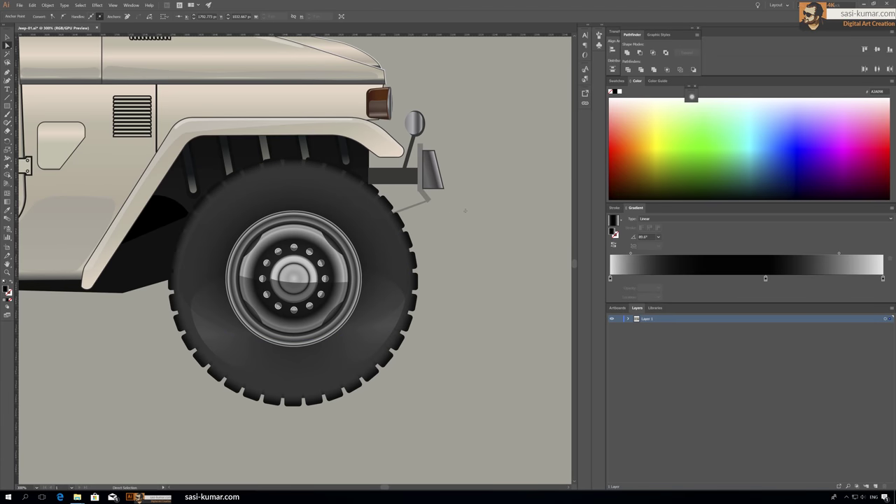
left_click(330, 374)
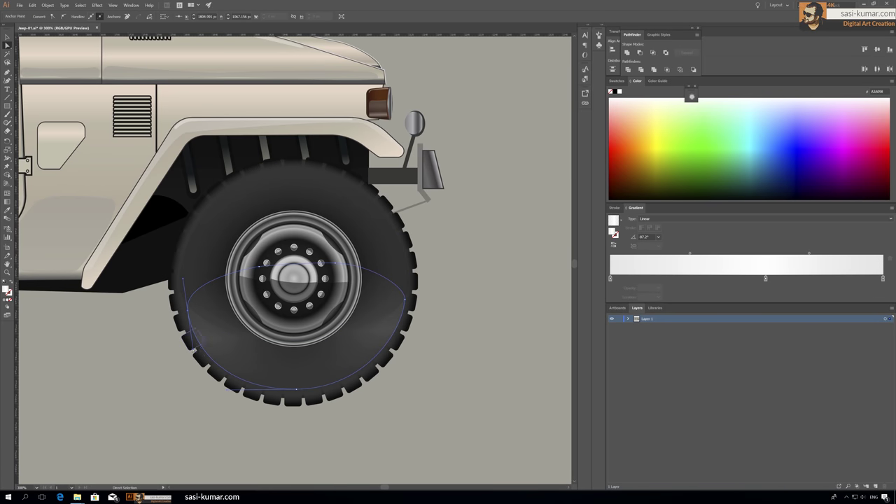
key("ctrl+minus")
key("ctrl+minus")
key("ctrl+minus")
key("ctrl+plus")
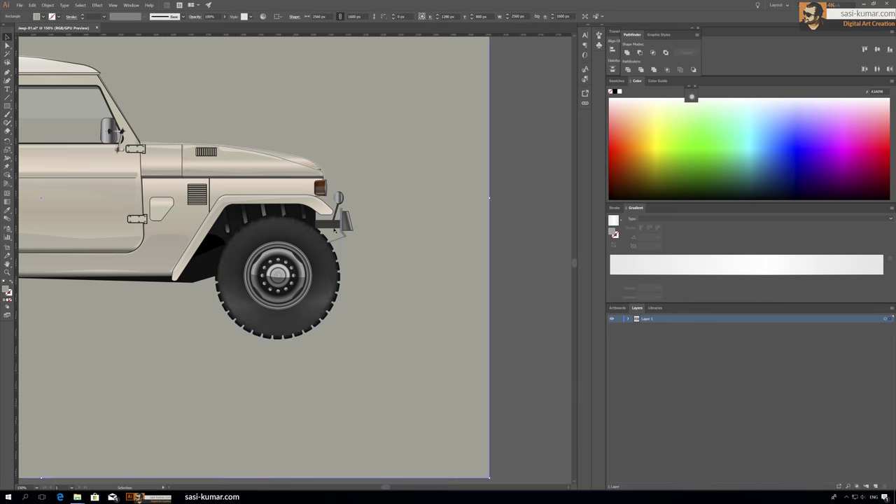
key("ctrl+plus")
key("ctrl+plus")
double_click(364, 170)
key("Escape")
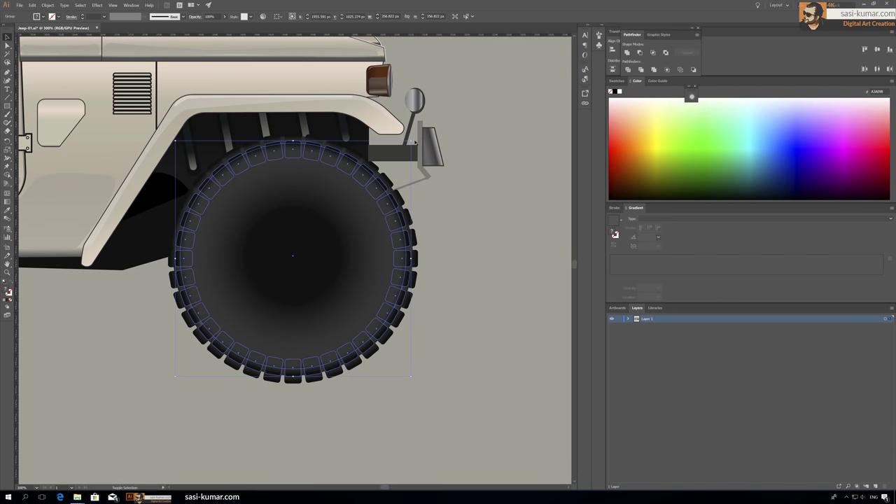
Make a tyre tread gradient stop fully transparent at 40% location
left_click(441, 175)
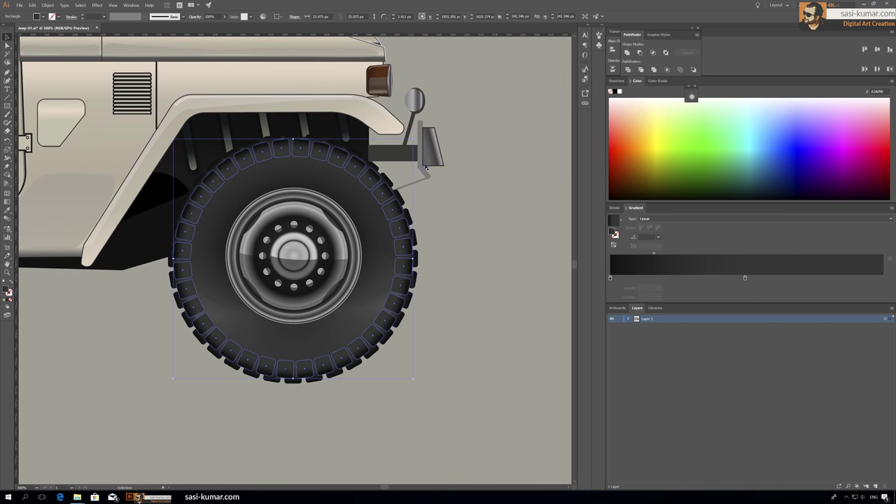
left_click(378, 181)
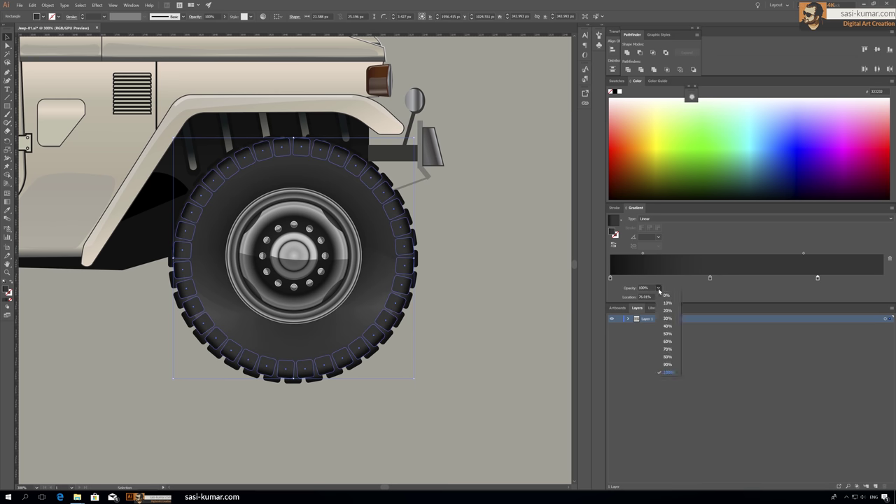
left_click(667, 294)
left_click_drag(817, 278, 719, 279)
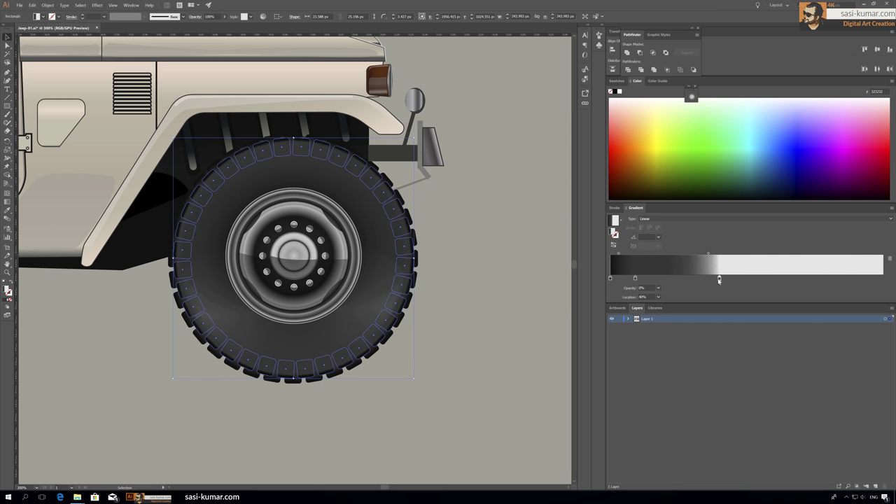
left_click(479, 250)
key("ctrl+minus")
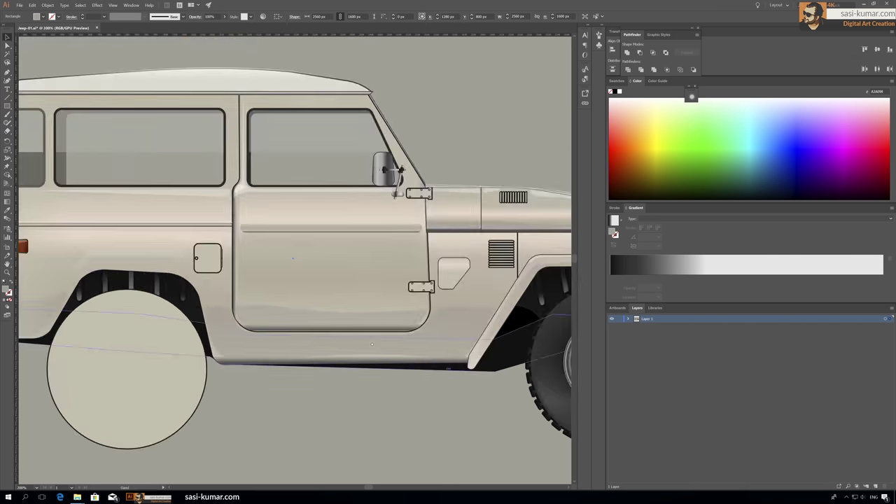
Select the wheel shading and highlight ellipses and inspect the highlight gradient's stops
left_click(390, 294)
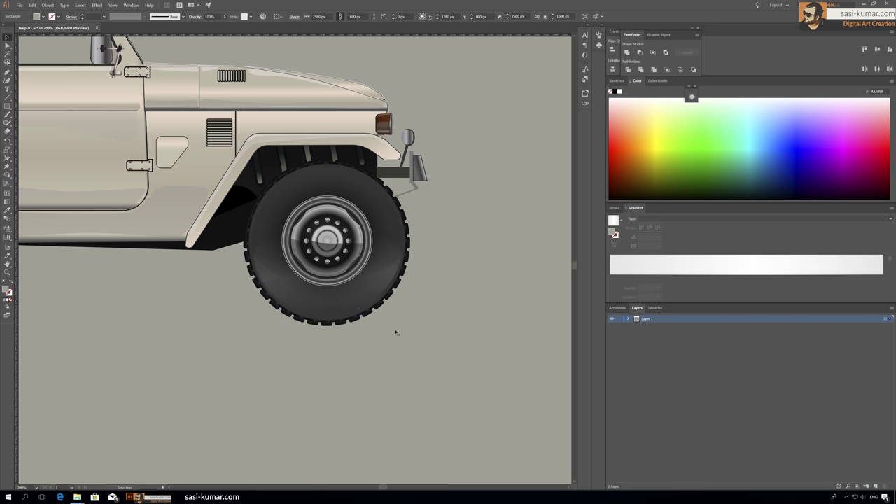
key("super")
left_click(366, 280)
left_click(367, 280)
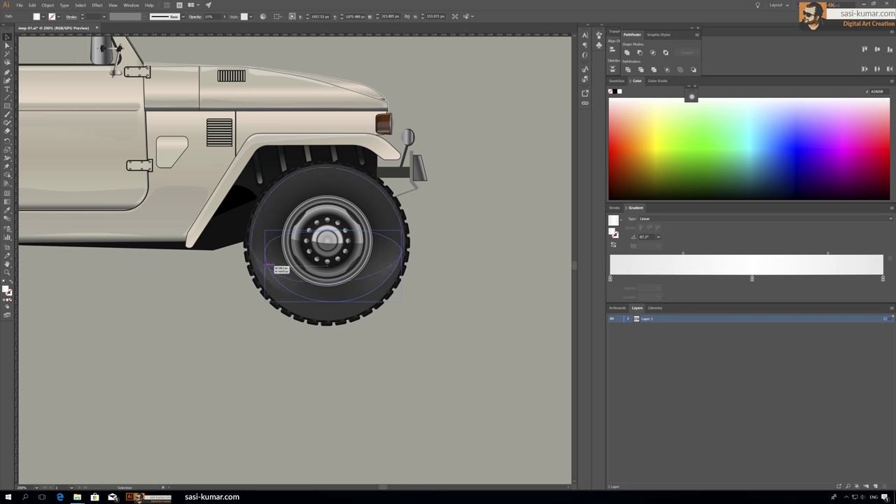
left_click(695, 279)
left_click(465, 326)
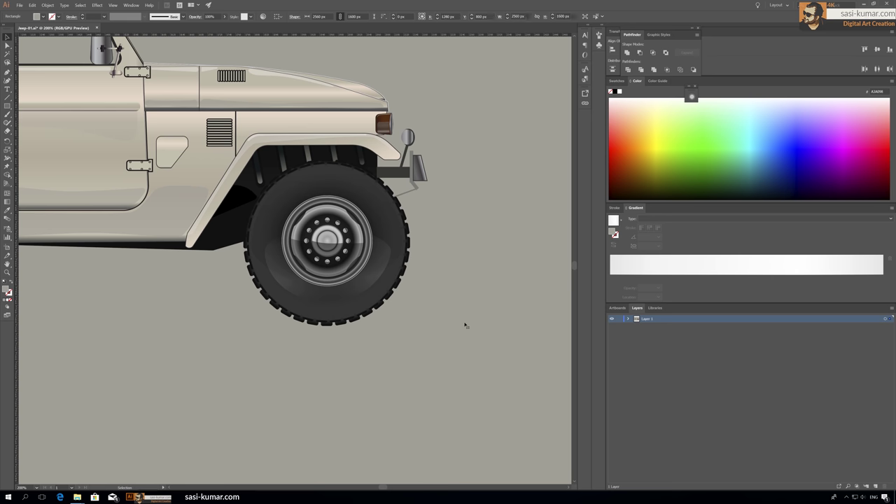
Raise the hub's elliptical highlight opacity to 10%
left_click(402, 229)
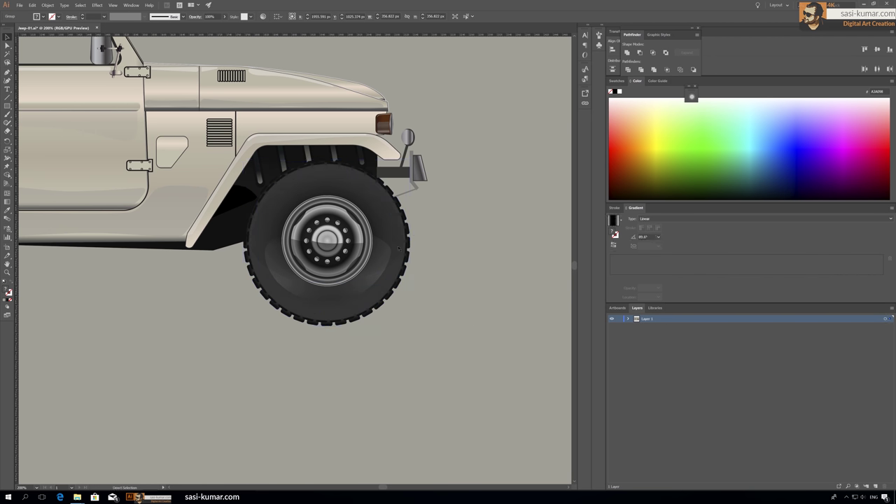
double_click(401, 229)
double_click(516, 245)
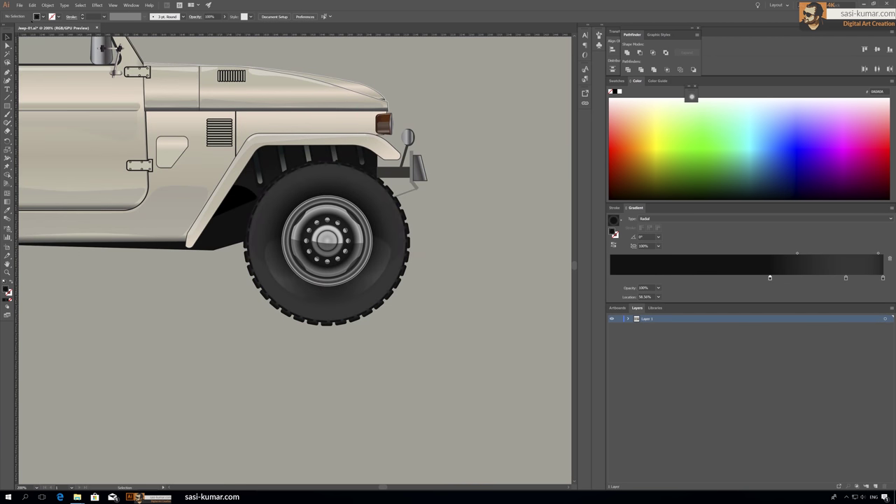
left_click(392, 232)
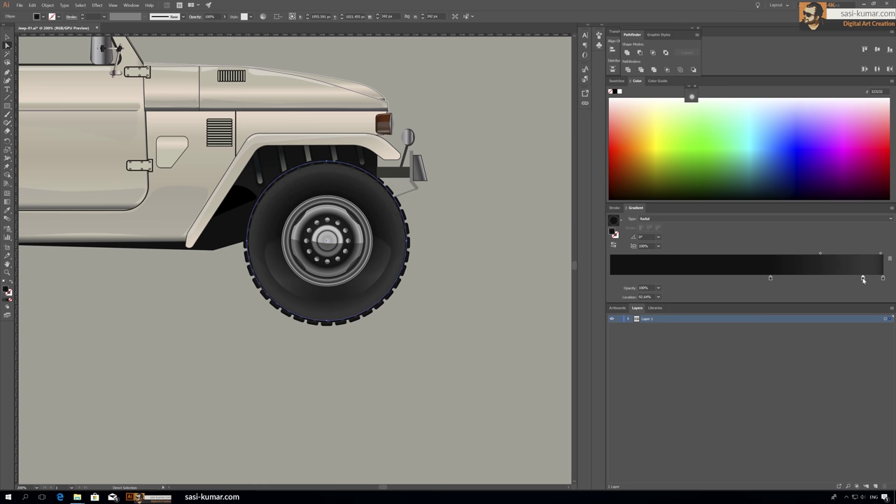
left_click(316, 286)
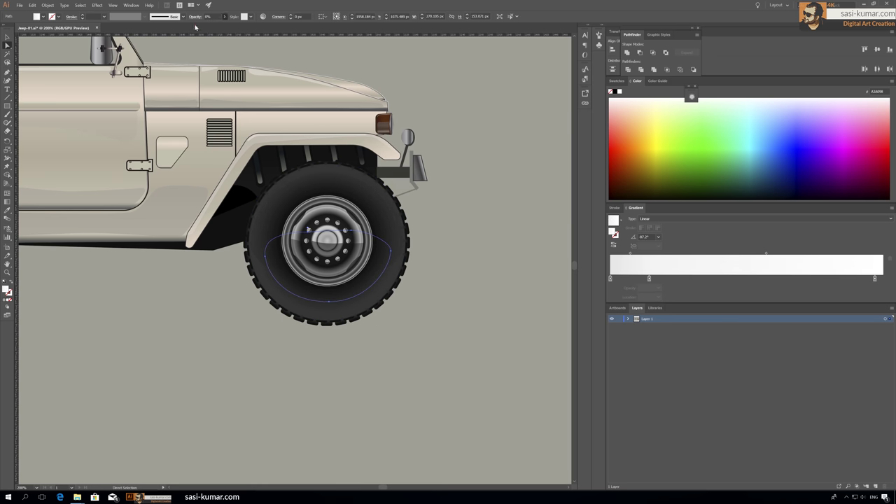
left_click_drag(199, 26, 200, 26)
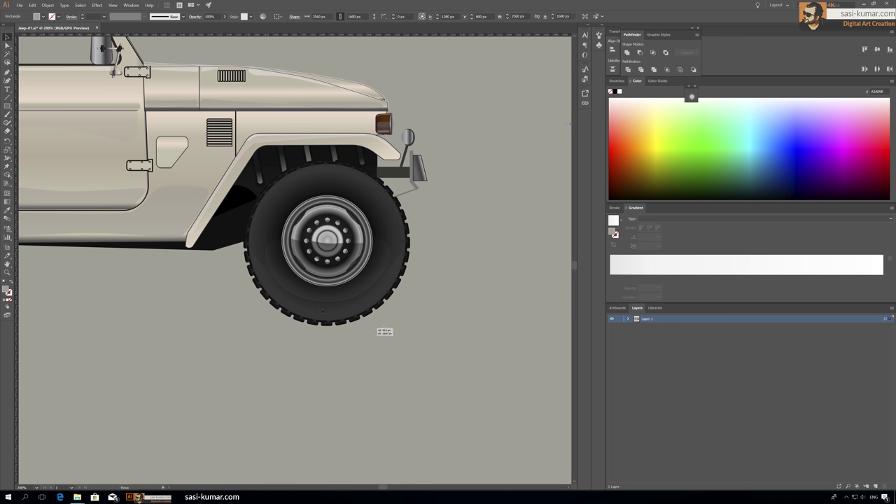
Set a tyre radial gradient stop to dark grey 373737
key("ctrl+minus")
key("ctrl+minus")
key("ctrl+minus")
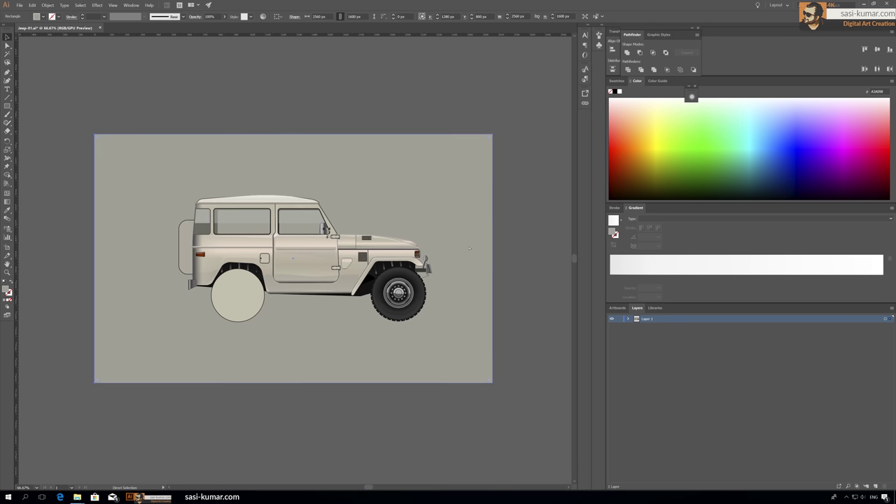
key("ctrl+plus")
key("ctrl+plus")
left_click(269, 256)
left_click(268, 256)
double_click(822, 279)
key("Return")
key("v")
left_click(384, 133)
Recolour the rightmost tyre gradient stop and move the third stop to 88.12%
double_click(882, 278)
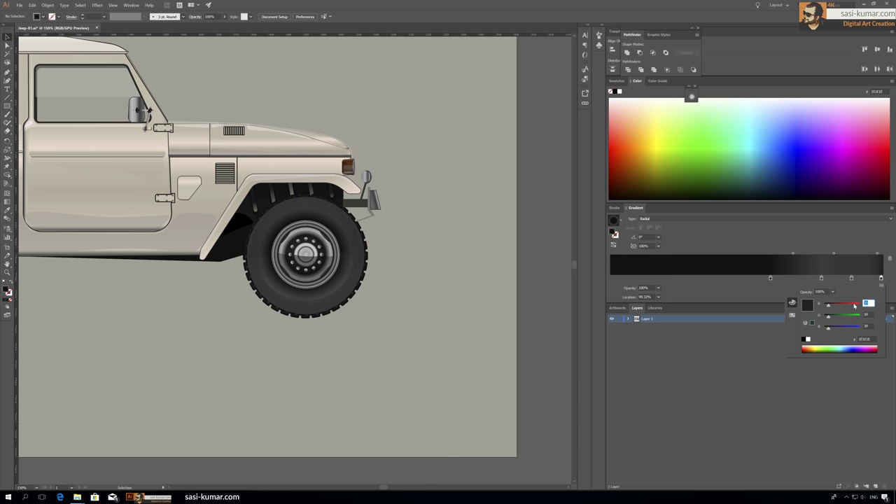
key("Escape")
double_click(883, 278)
type("20")
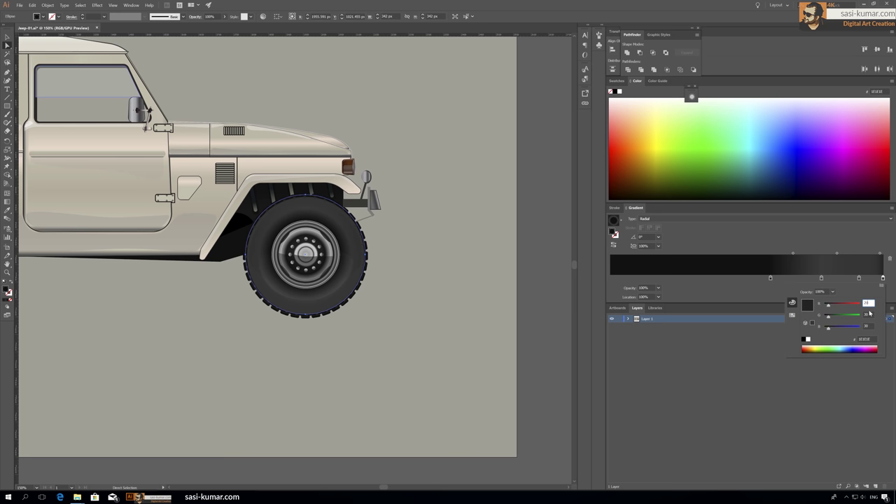
left_click_drag(859, 278, 850, 279)
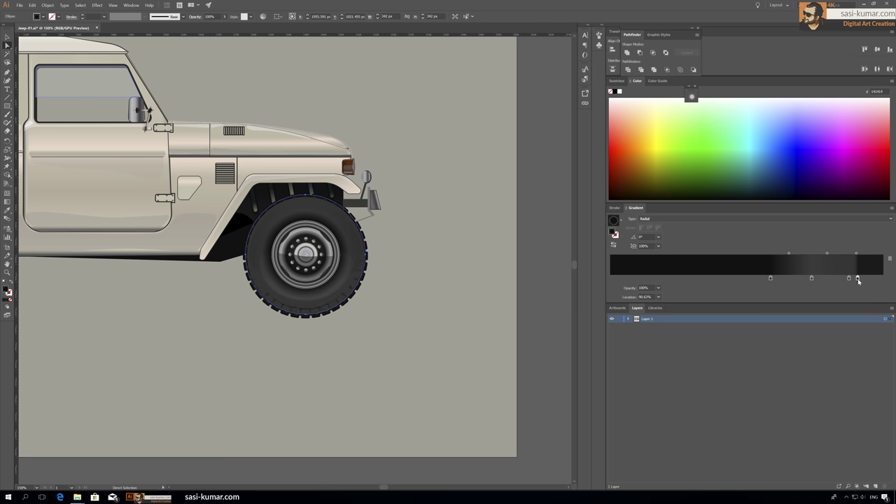
key("ctrl+minus")
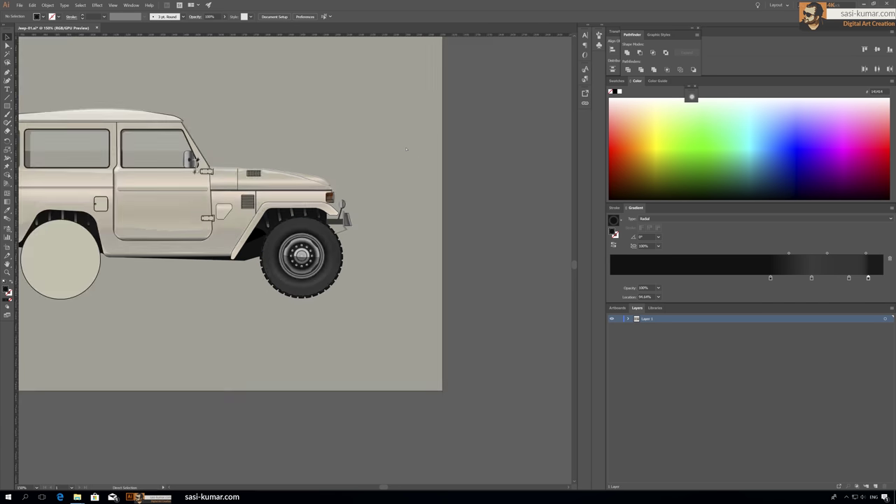
key("ctrl+plus")
key("ctrl+plus")
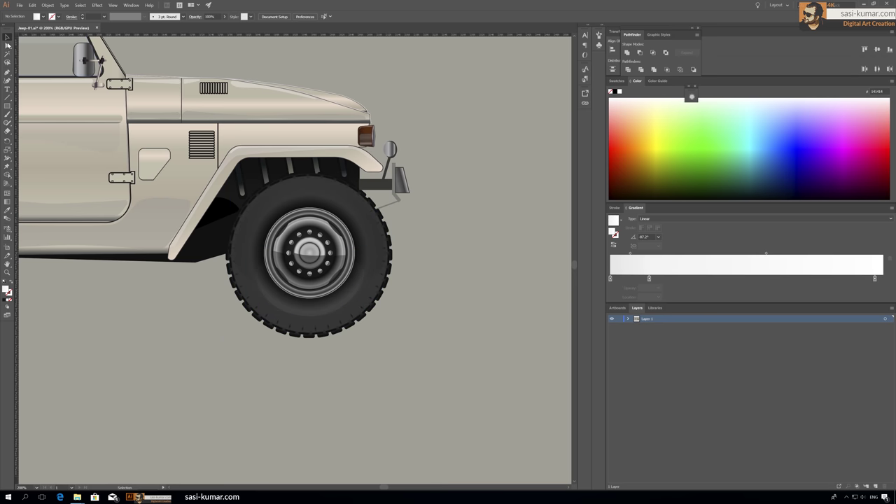
Check the background rectangle, wheel rim and tyre at several zoom levels
left_click(394, 262)
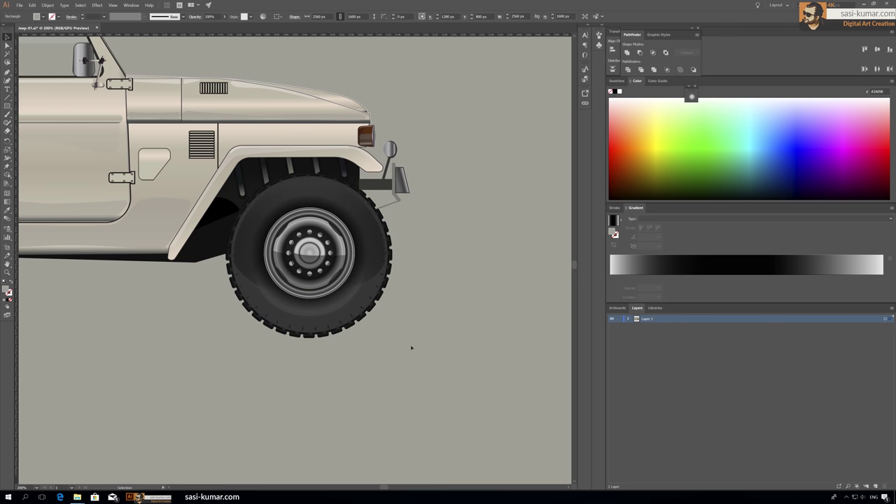
key("ctrl+0")
key("ctrl+1")
left_click(310, 261)
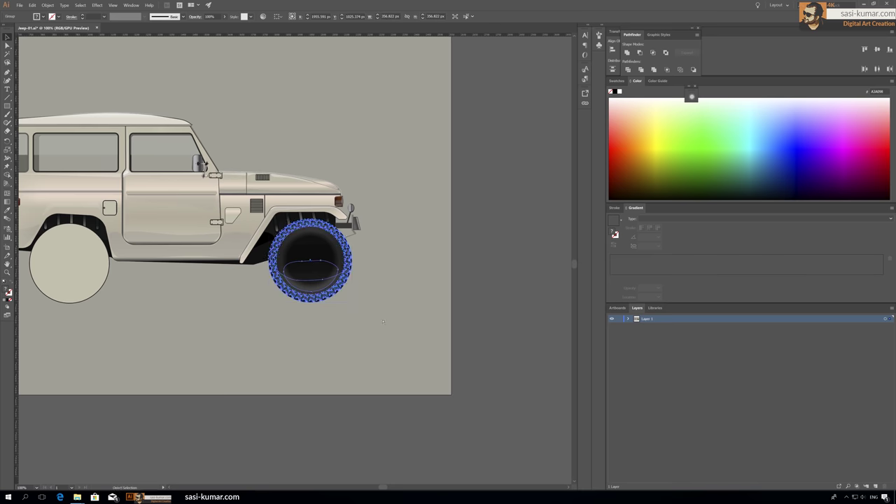
key("ctrl+shift+a")
left_click(308, 261)
key("ctrl+plus")
left_click(392, 319)
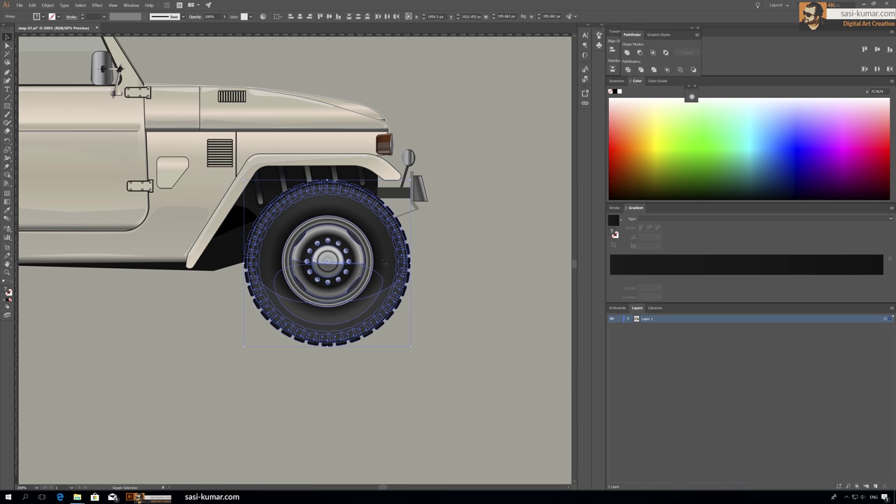
left_click(453, 296)
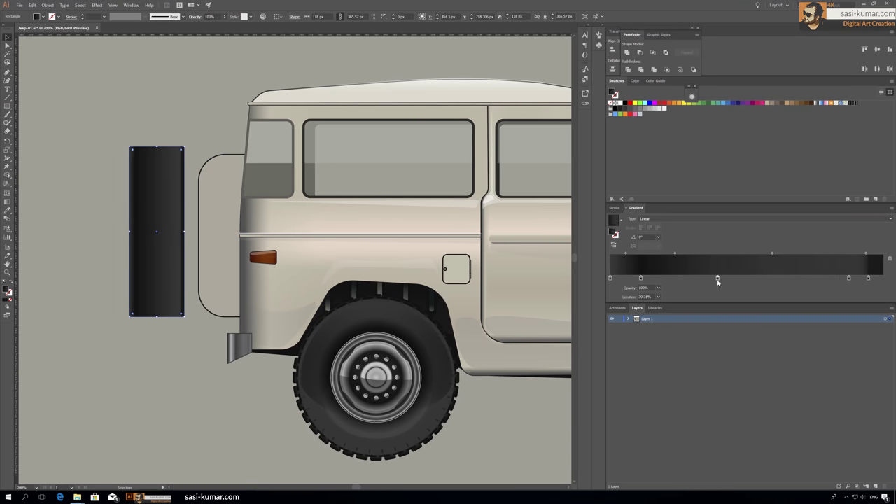
Shift the gradient's dark band across the tire rectangle, then zoom in and select the small dark square
left_click_drag(638, 279, 642, 281)
scroll(116, 141, "up", 4)
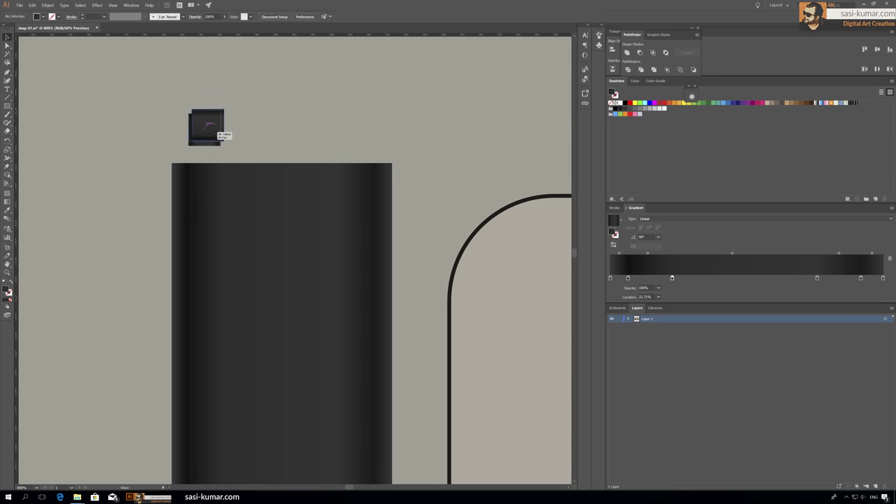
left_click(280, 82)
left_click(210, 128)
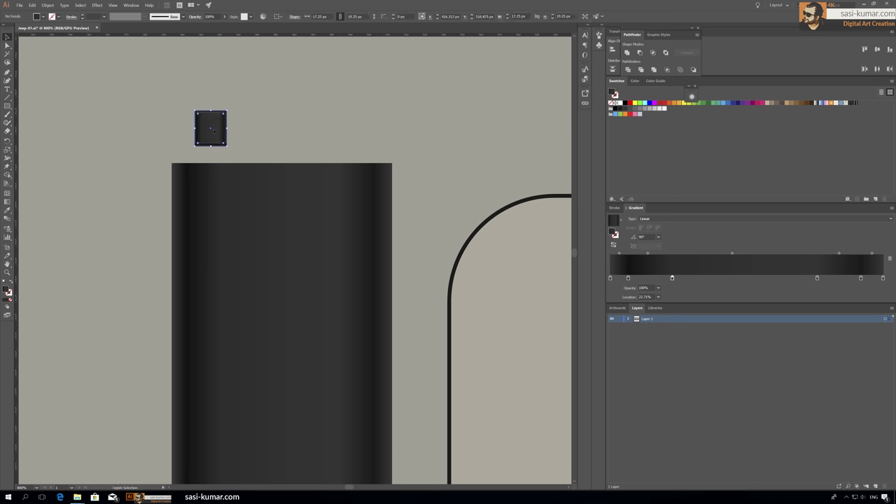
key("ctrl+equal")
left_click(7, 45)
Duplicate the square to its right and give the copy a black 1 pt outline
key("v")
left_click_drag(214, 189, 290, 189)
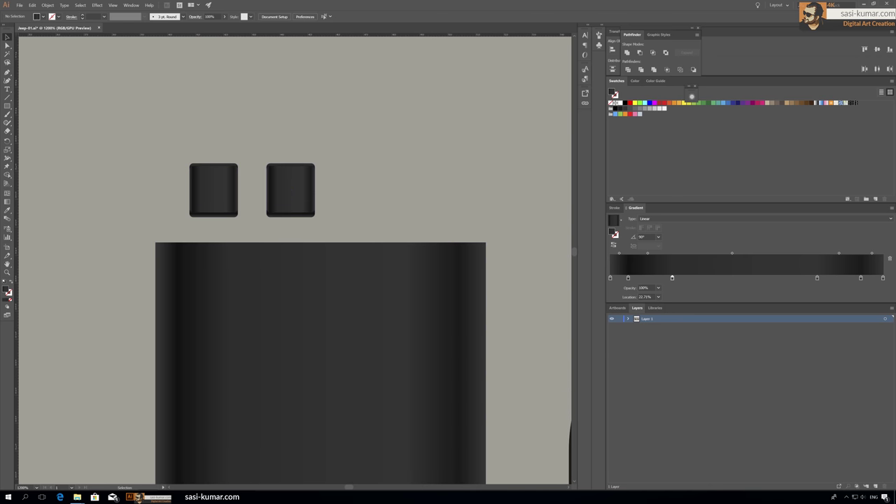
double_click(9, 295)
key("Return")
double_click(9, 296)
left_click(530, 146)
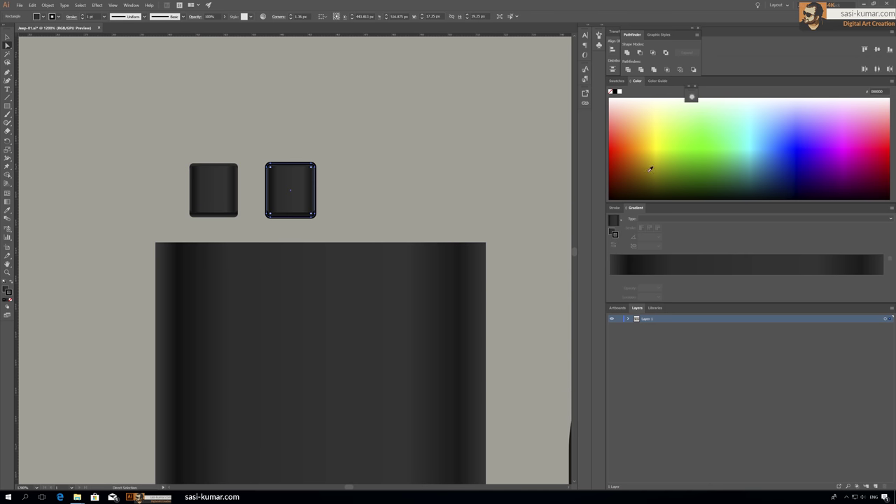
double_click(294, 217)
double_click(334, 190)
Copy the square pair to the tire's bottom edge and blend both pairs into a column
key("ctrl+minus")
key("ctrl+minus")
key("ctrl+minus")
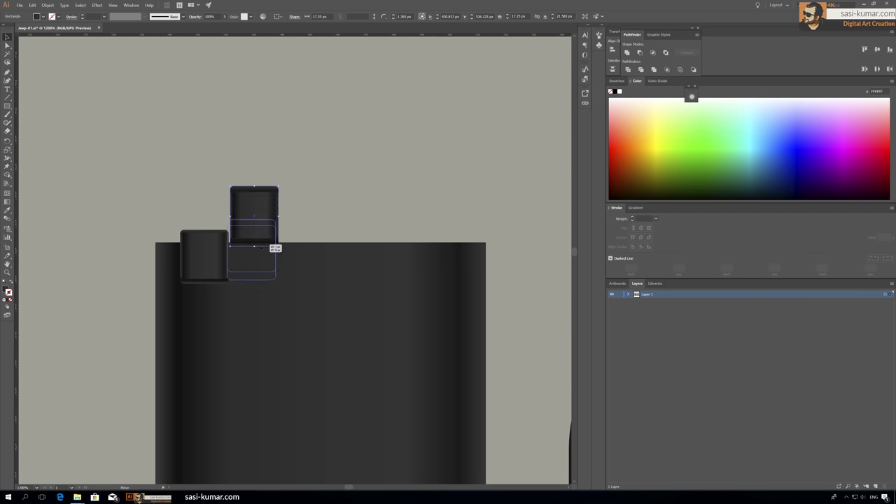
left_click_drag(266, 105, 274, 159)
left_click_drag(274, 158, 283, 208)
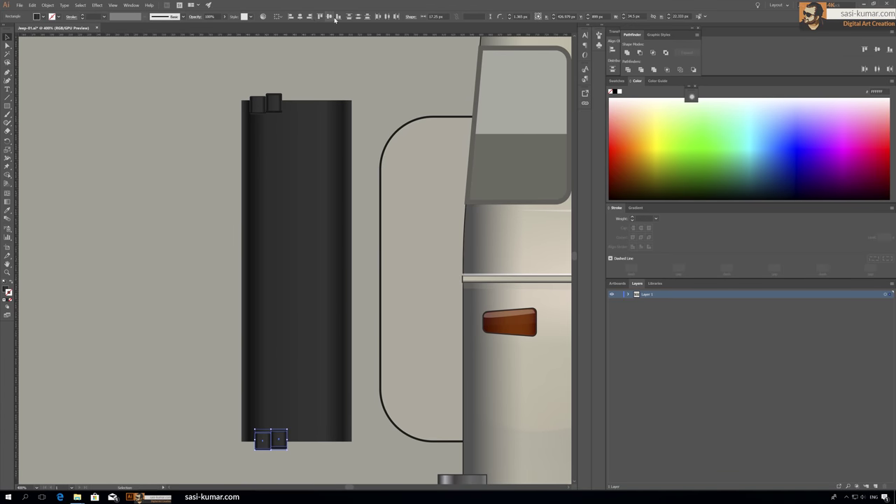
left_click(266, 104)
left_click(266, 437, "shift")
key("ctrl+alt+b")
Copy the square columns across the tire and group all the tread squares
left_click_drag(274, 104, 355, 105)
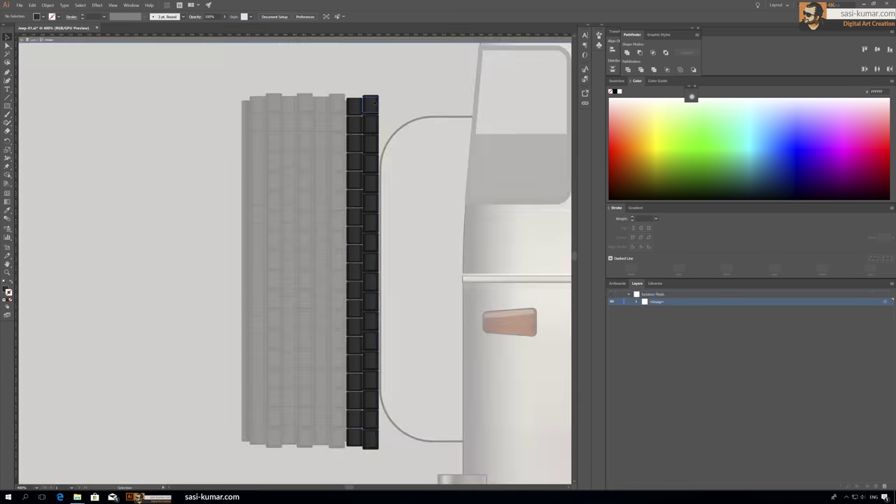
left_click(364, 287)
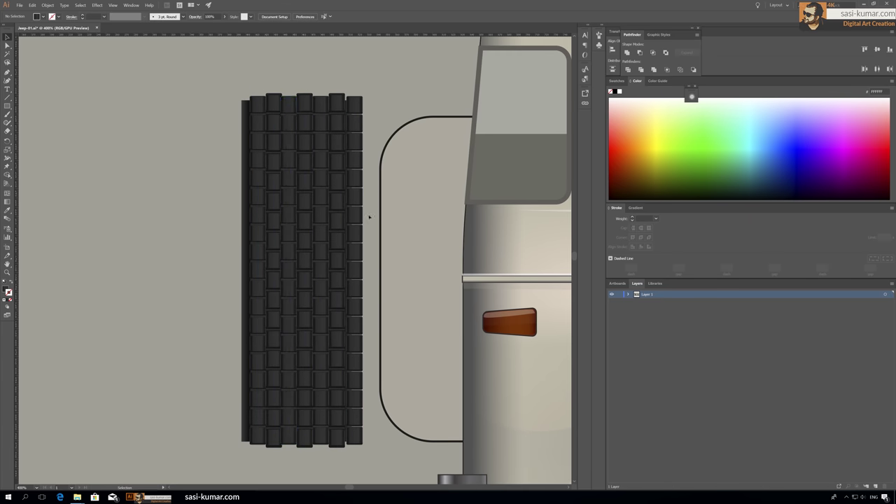
left_click_drag(369, 88, 238, 455)
key("ctrl+g")
left_click(344, 84)
left_click_drag(300, 217, 418, 218)
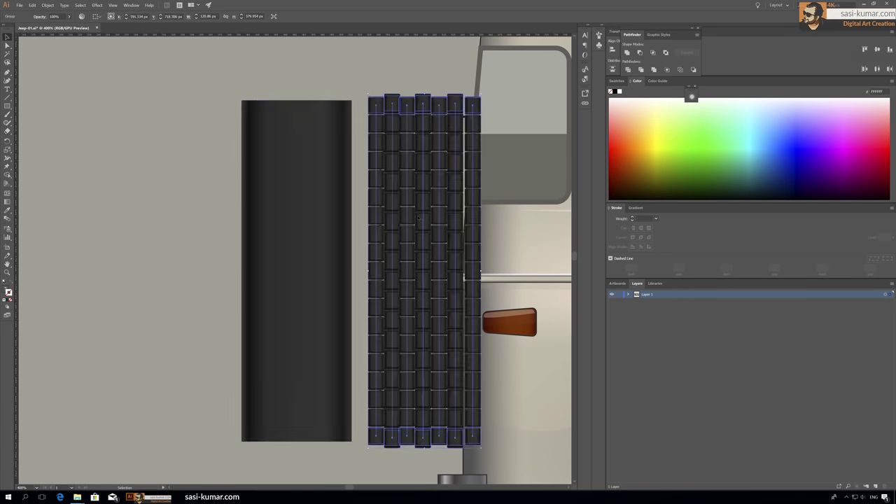
key("ctrl+z")
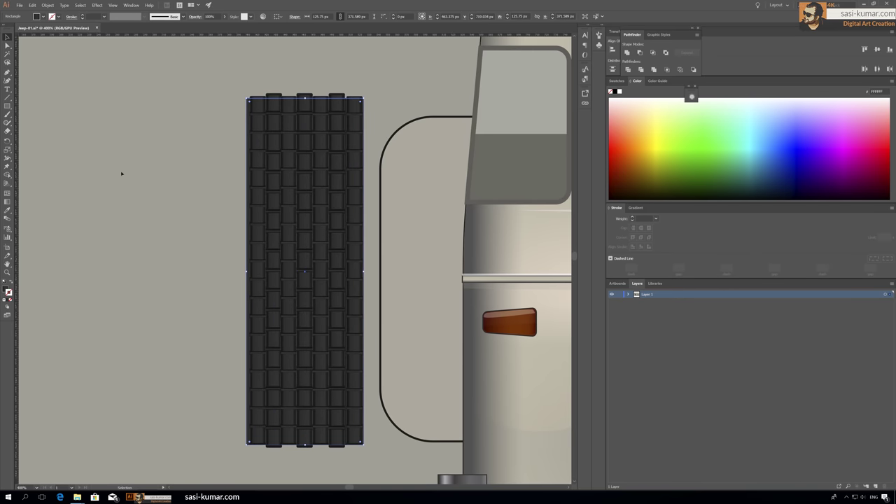
Cut the tread-covered tire and paste it in front onto the jeep's spare-tire outline
key("Delete")
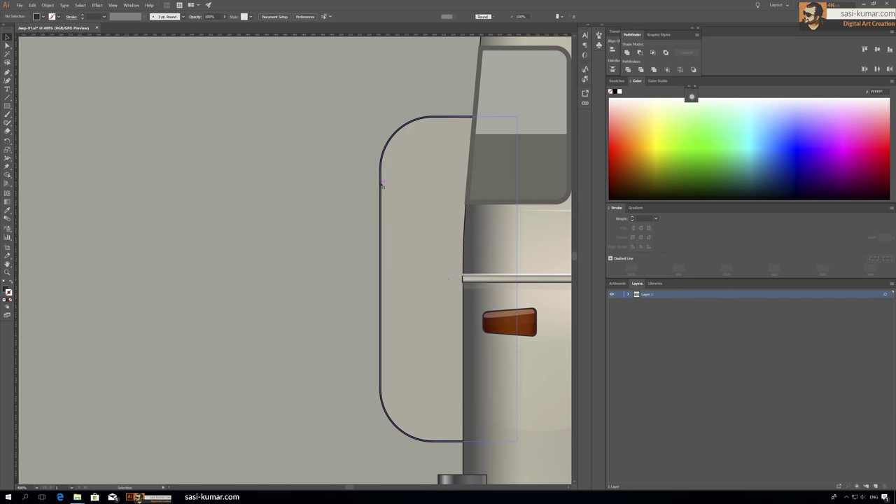
key("ctrl+f")
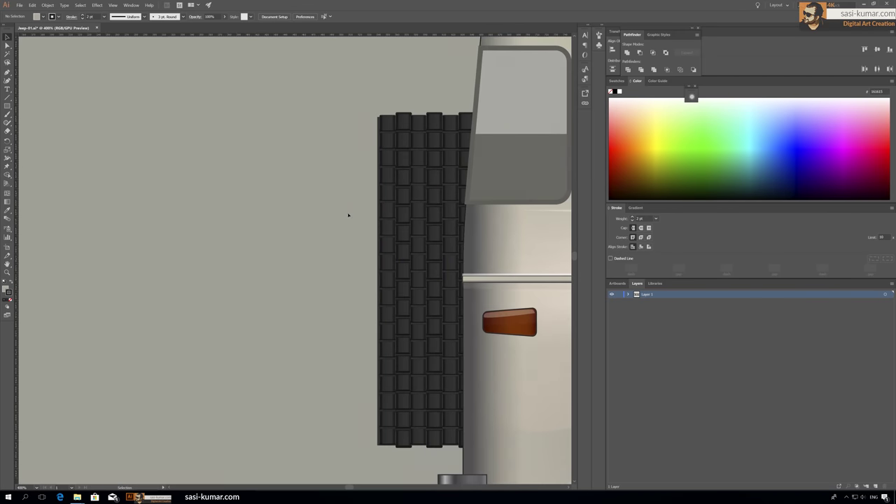
scroll(348, 215, "down", 5)
scroll(193, 326, "up", 3)
Try and cancel an Arch warp, then apply a vertical Bulge warp to the tread
left_click(97, 5)
left_click(189, 132)
left_click(415, 143)
left_click_drag(436, 153, 424, 154)
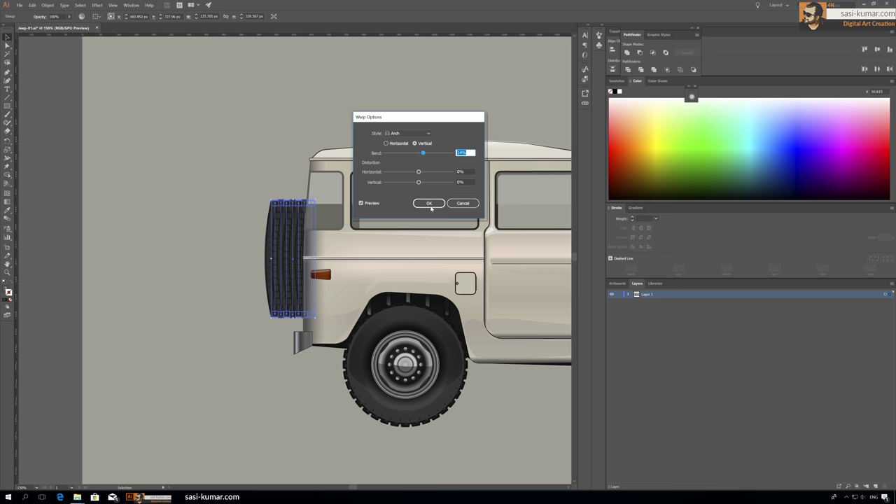
left_click(429, 203)
left_click(97, 5)
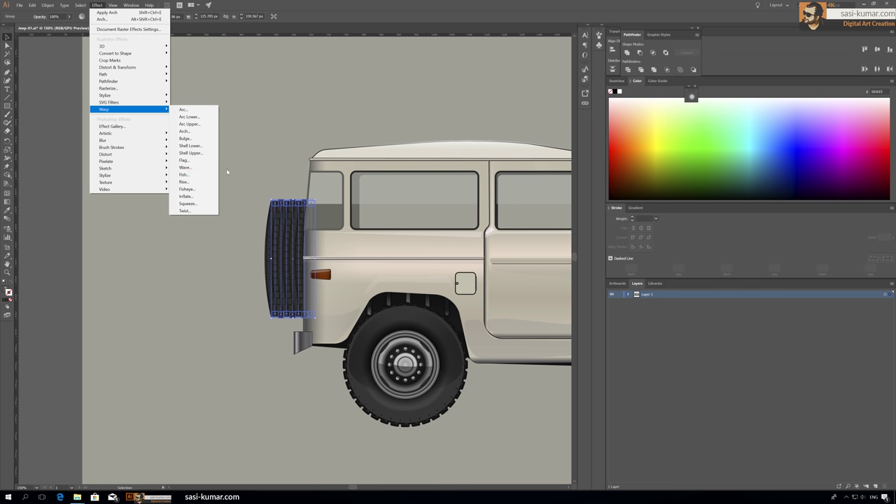
left_click(185, 138)
left_click(476, 260)
left_click_drag(431, 153, 426, 155)
key("Return")
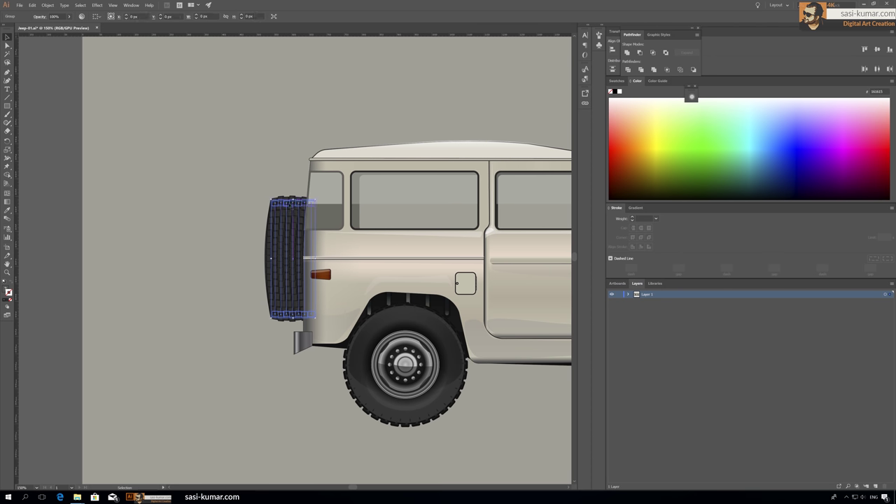
Deselect and zoom out to view the whole jeep with its rounded spare tire
left_click(243, 185)
key("ctrl+1")
left_click_drag(345, 180, 396, 171)
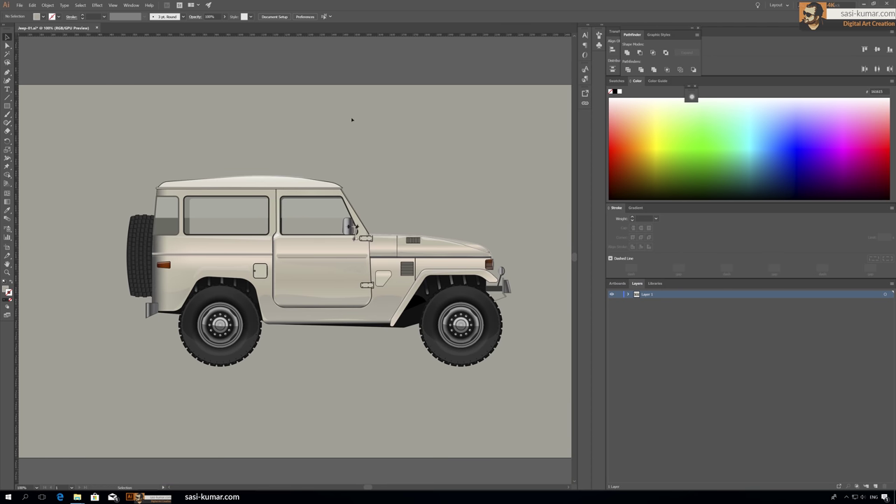
scroll(353, 280, "up", 1)
Close the rocker-panel shape with the Pen tool
key("p")
left_click(233, 346)
scroll(318, 374, "up", 3)
key("a")
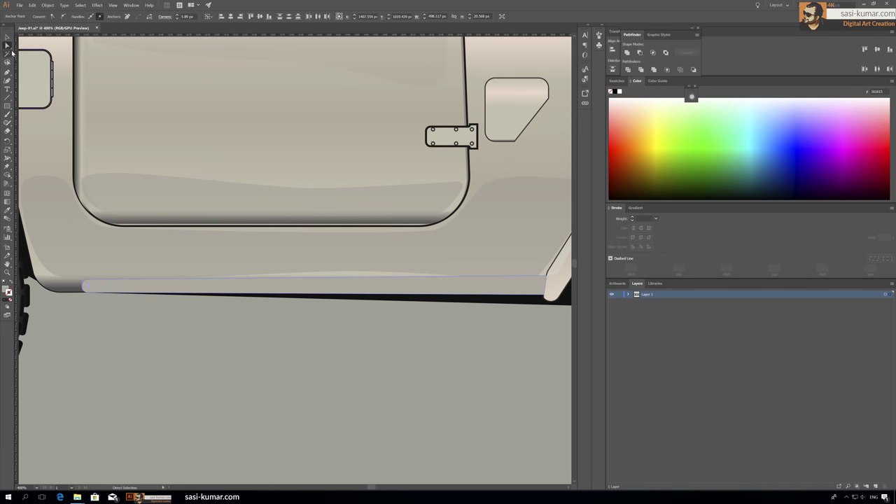
key("v")
scroll(390, 388, "down", 3)
Sample the fender's fill onto the rocker panel, make it a gradient, and shift a colour stop inward
key("i")
left_click(464, 207)
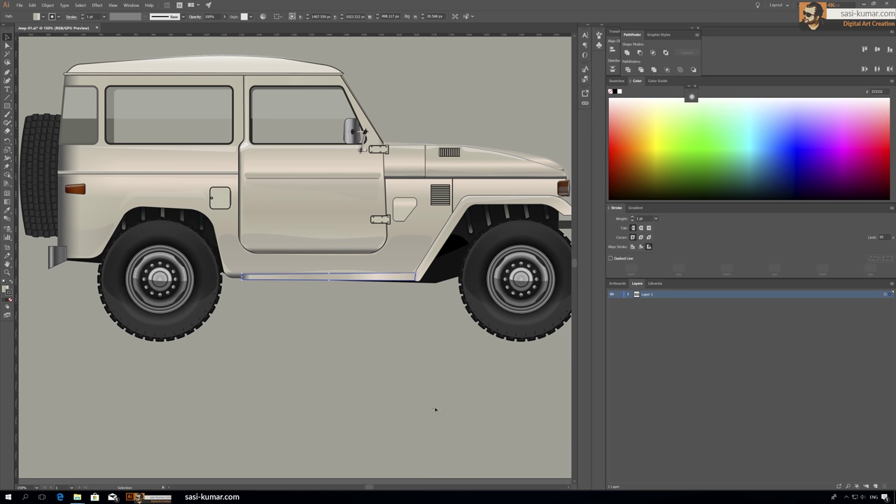
key("period")
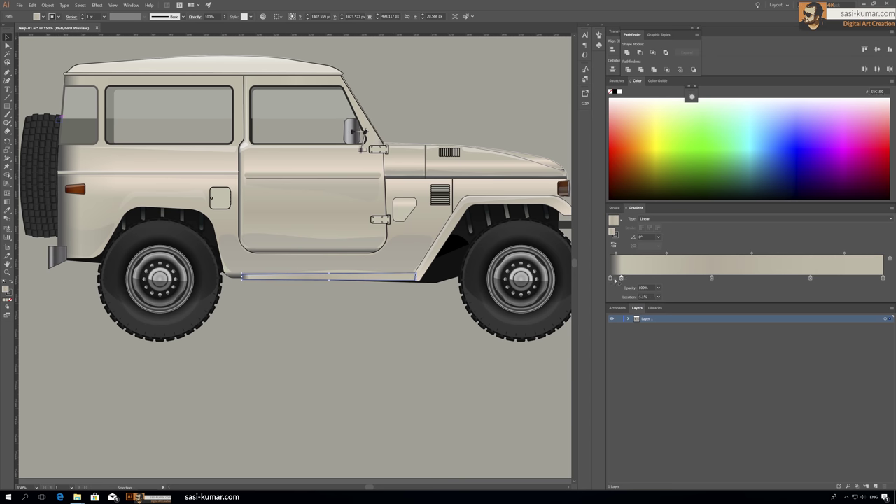
left_click_drag(711, 278, 698, 278)
key("ctrl+plus")
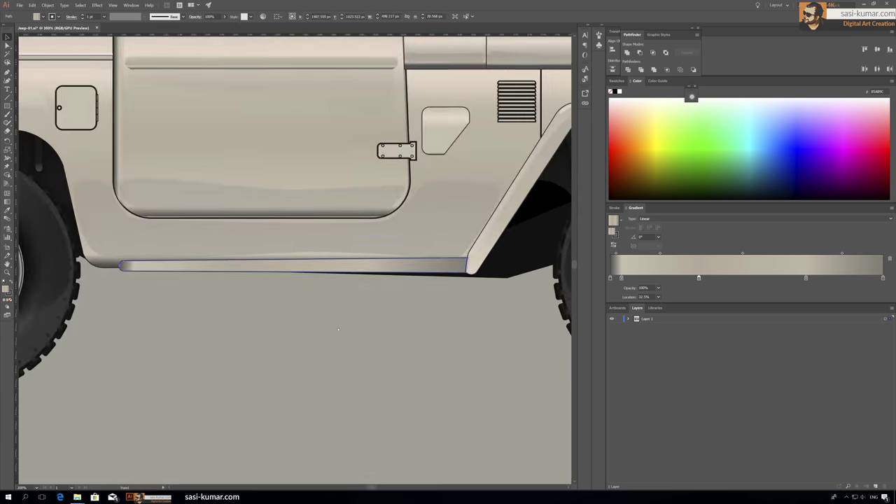
double_click(294, 266)
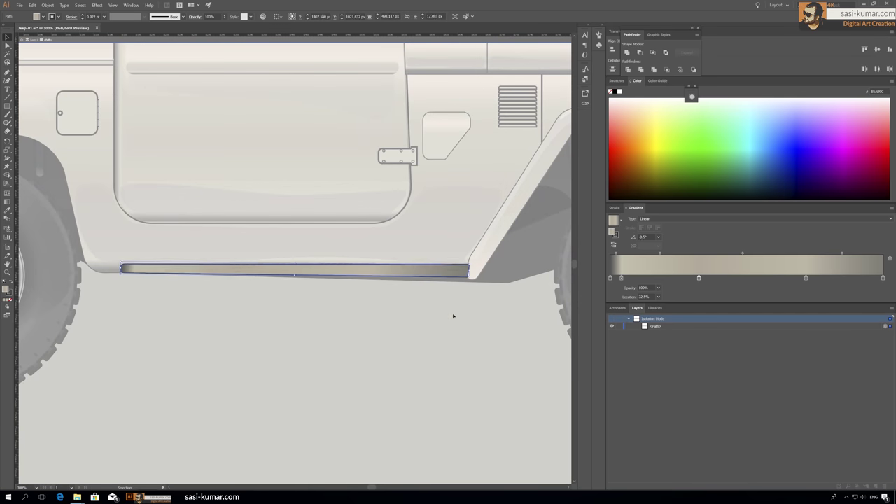
key("ctrl+plus")
double_click(400, 333)
Draw a straight white line along the rocker panel
left_click(77, 268)
left_click(525, 267)
key("v")
key("ctrl+plus")
key("a")
key("ctrl+shift+a")
key("ctrl+minus")
key("backslash")
key("ctrl+minus")
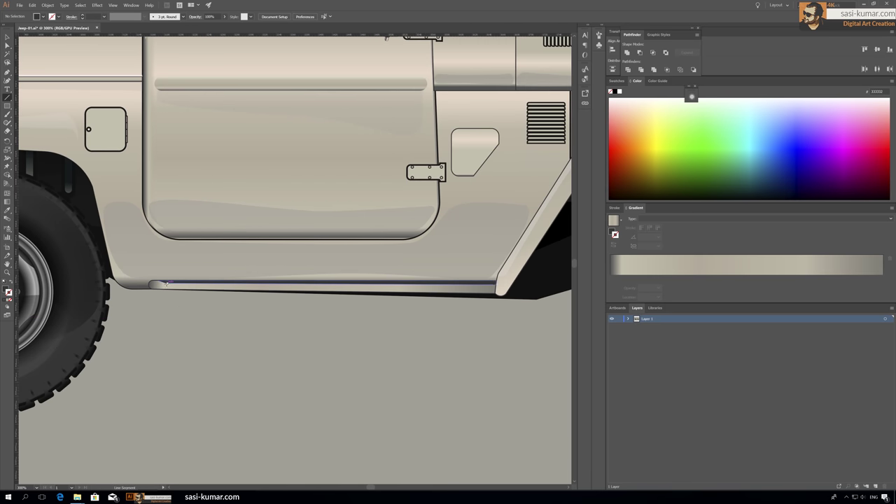
double_click(8, 293)
left_click(528, 147)
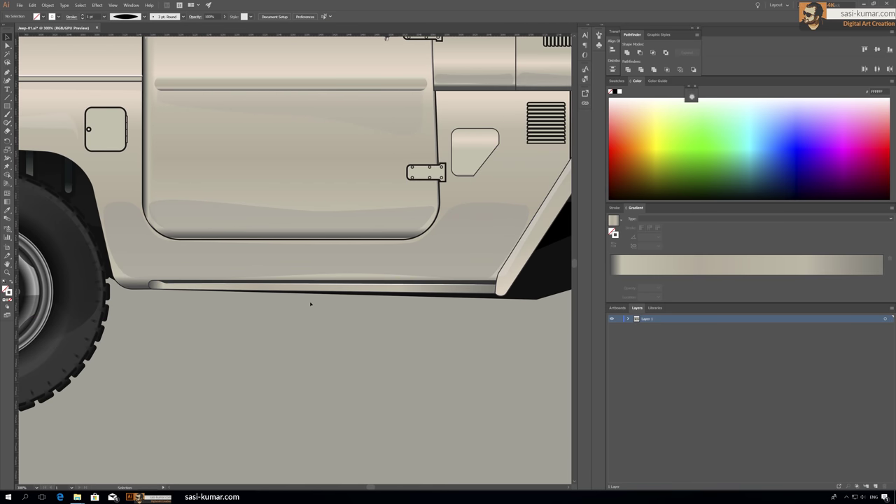
key("ctrl+0")
Draw a dark shadow shape under the front fender flare
key("ctrl+plus")
key("ctrl+plus")
key("ctrl+plus")
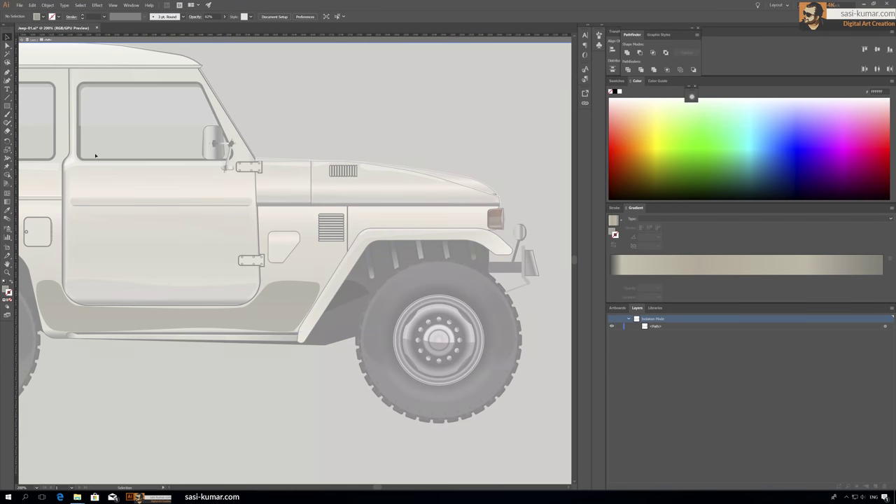
left_click(296, 321)
left_click(469, 229)
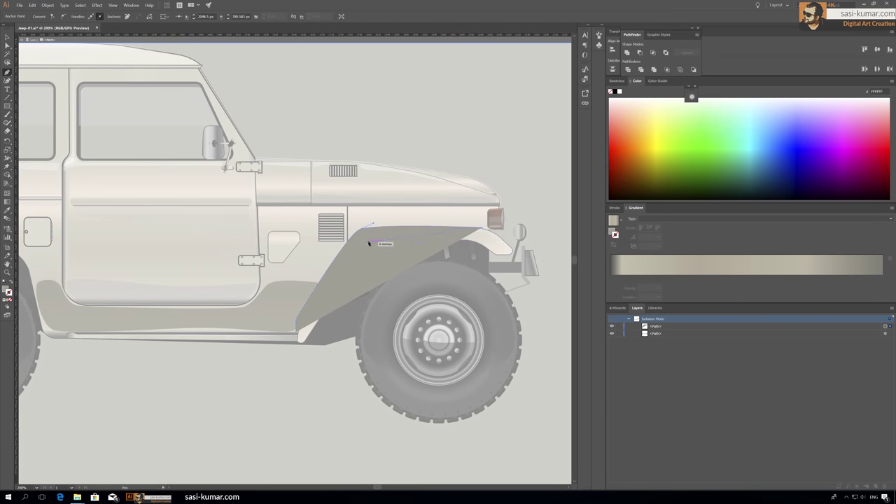
key("v")
key("Escape")
left_click(329, 425)
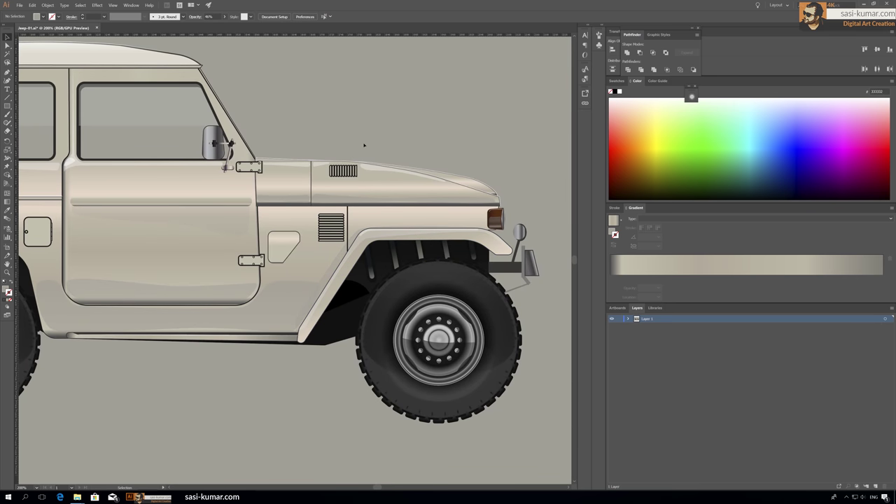
Inspect the fender's bottom anchor point, then sample colours with the Eyedropper
scroll(262, 318, "up", 2)
key("a")
left_click(331, 321)
left_click(381, 402)
scroll(381, 401, "down", 2)
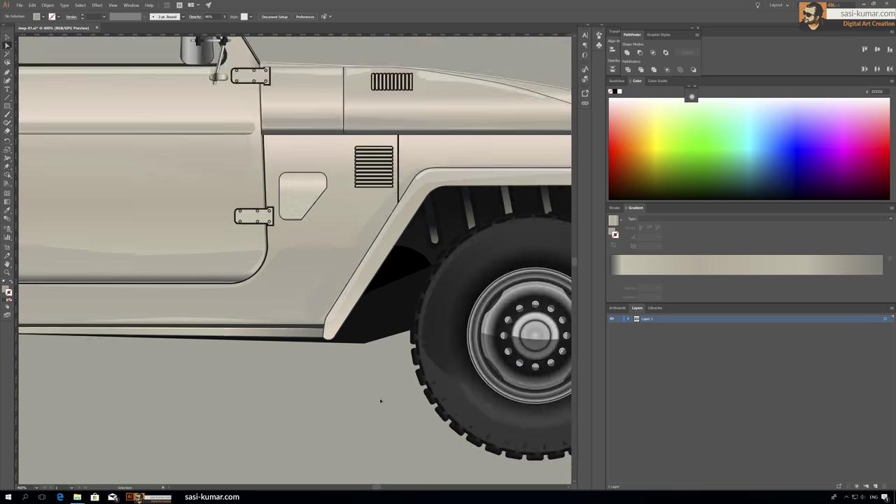
scroll(381, 401, "down", 2)
scroll(267, 280, "up", 3)
scroll(267, 280, "up", 1)
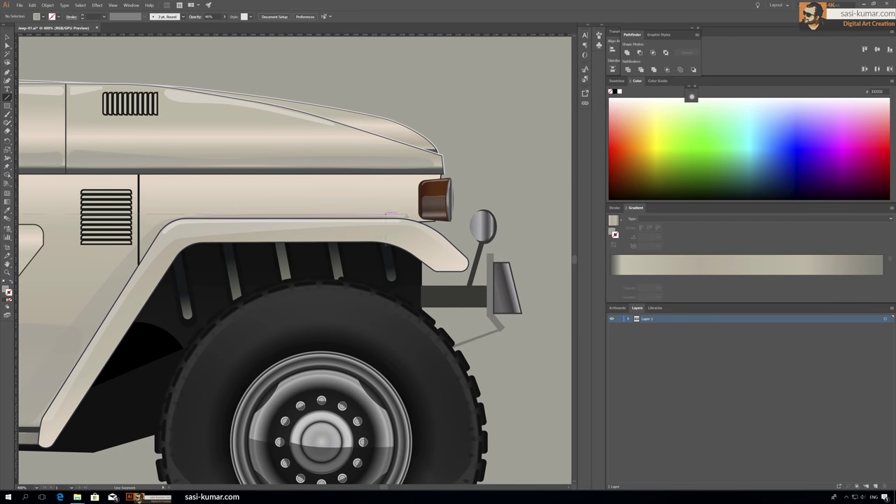
scroll(280, 228, "left", 5)
scroll(280, 228, "right", 4)
key("i")
left_click(116, 41)
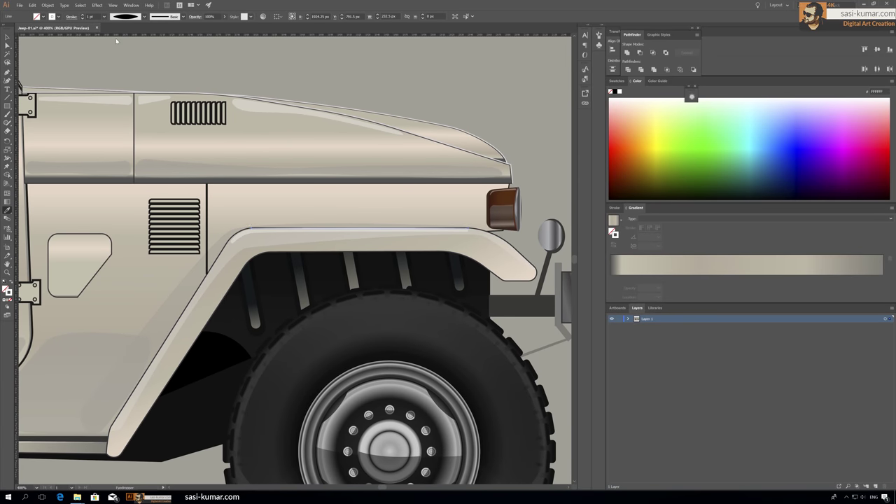
scroll(342, 155, "down", 3)
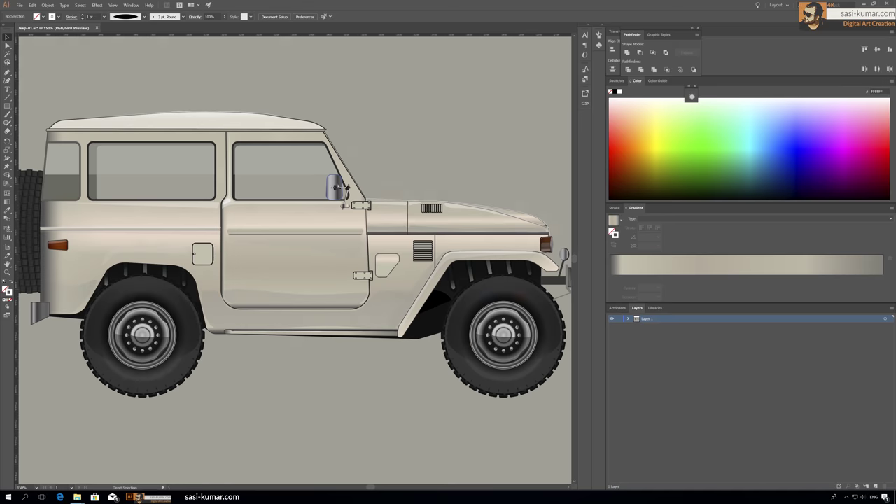
Eyedrop the mirror's metallic gradient onto the door handle rectangle and shorten it from the top
key("ctrl+plus")
key("ctrl+plus")
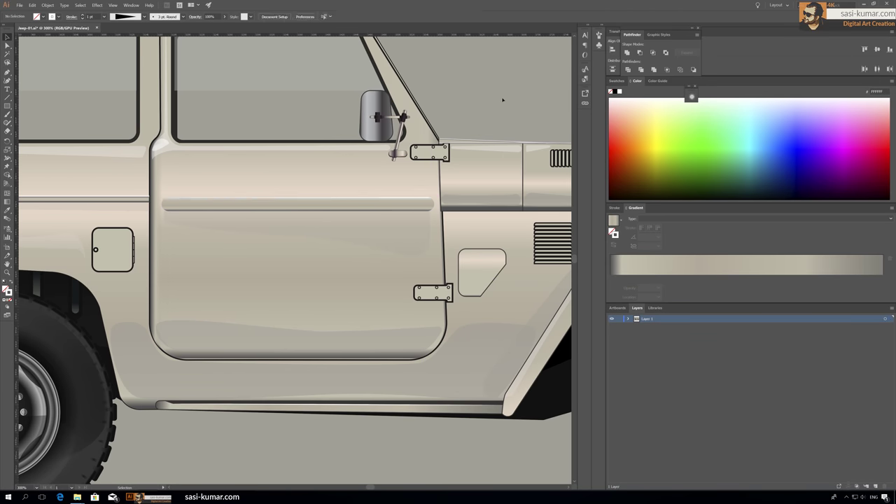
left_click(614, 208)
key("ctrl+minus")
key("ctrl+minus")
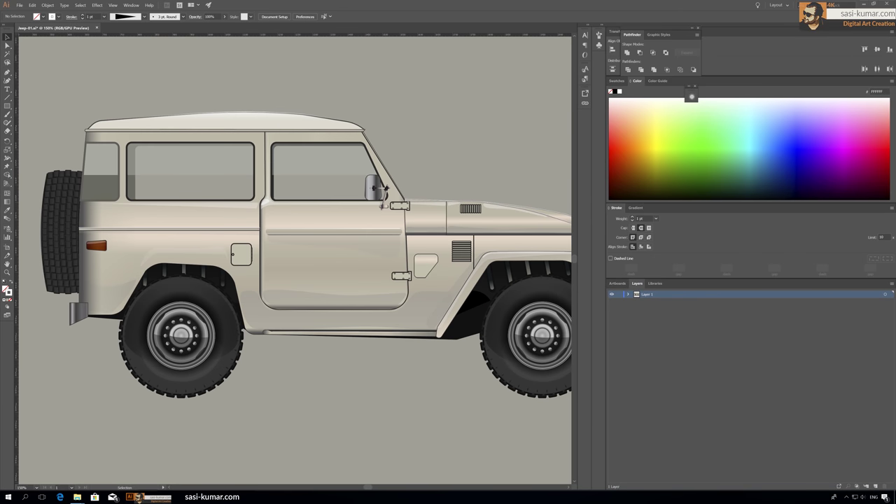
key("ctrl+plus")
key("ctrl+plus")
key("ctrl+plus")
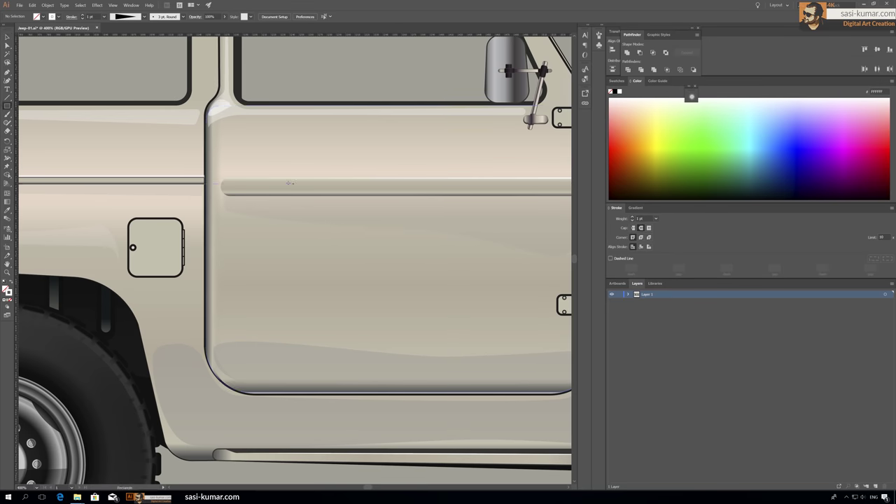
key("i")
left_click(27, 64)
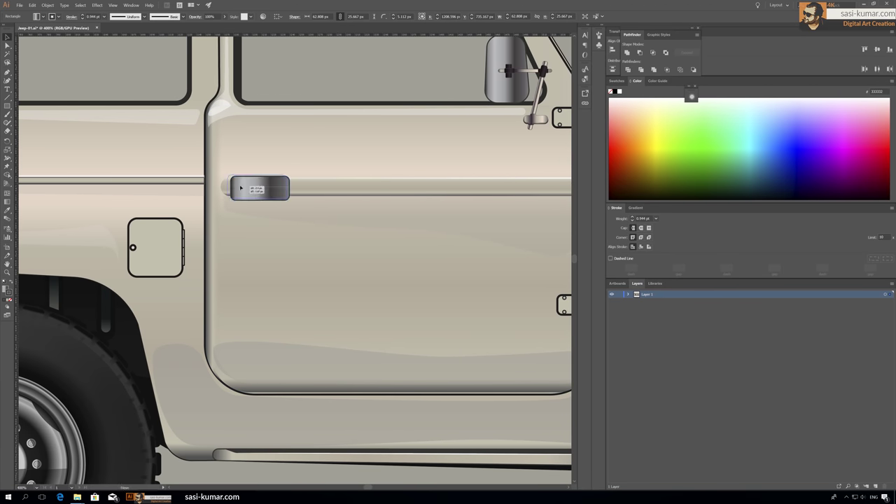
key("ctrl+plus")
left_click_drag(264, 234, 265, 244)
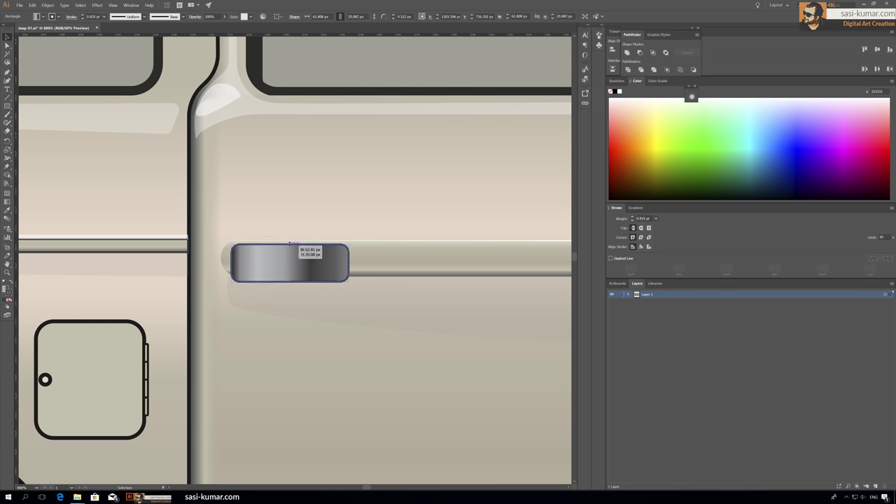
Give the handle a white outline and darken its gradient by moving a stop
double_click(9, 292)
left_click(530, 146)
left_click(397, 221)
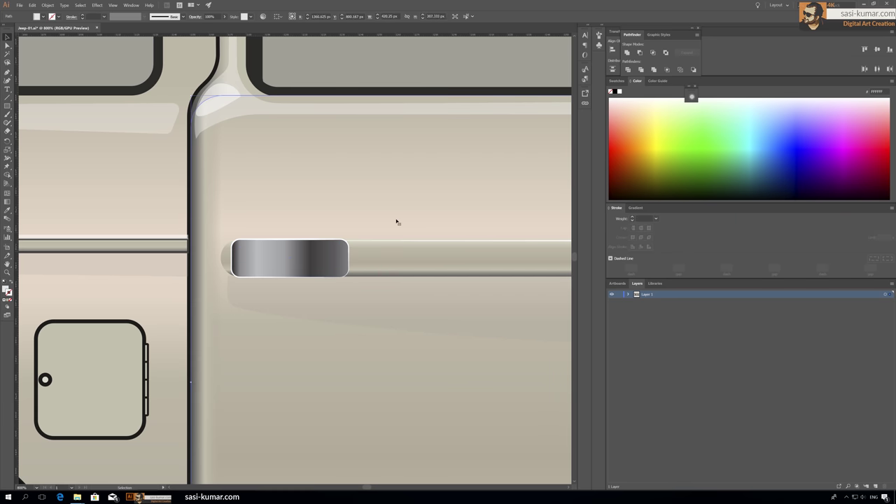
left_click(294, 258)
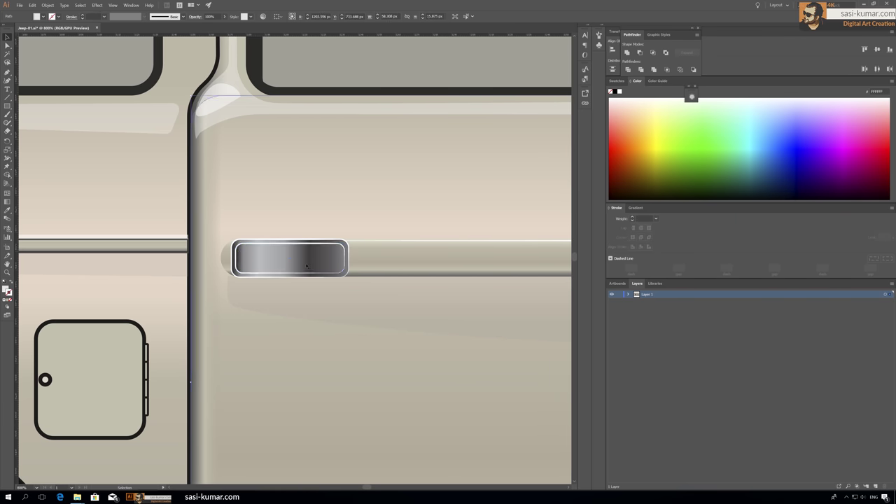
left_click(10, 300)
left_click_drag(700, 278, 793, 278)
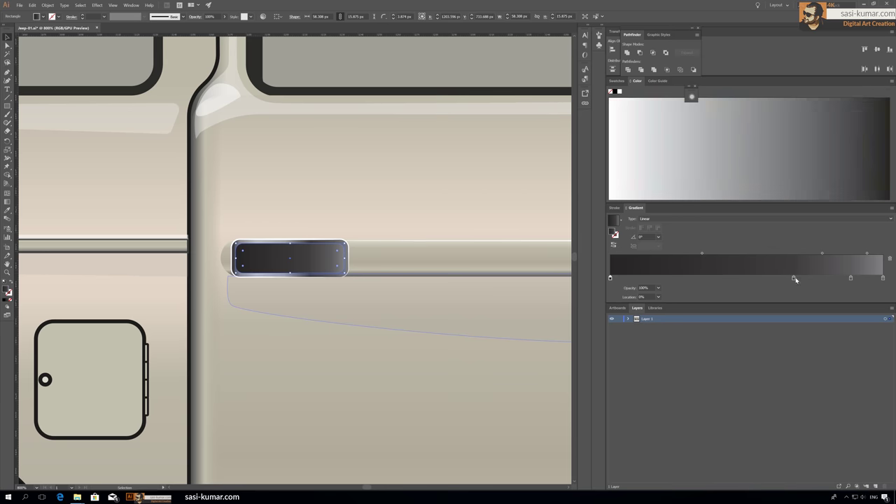
left_click(336, 177)
Draw a thin outline-free slot rectangle inside the handle and stretch its top and bottom edges
left_click_drag(291, 264, 345, 264)
key("ctrl+equal")
key("ctrl+equal")
key("ctrl+equal")
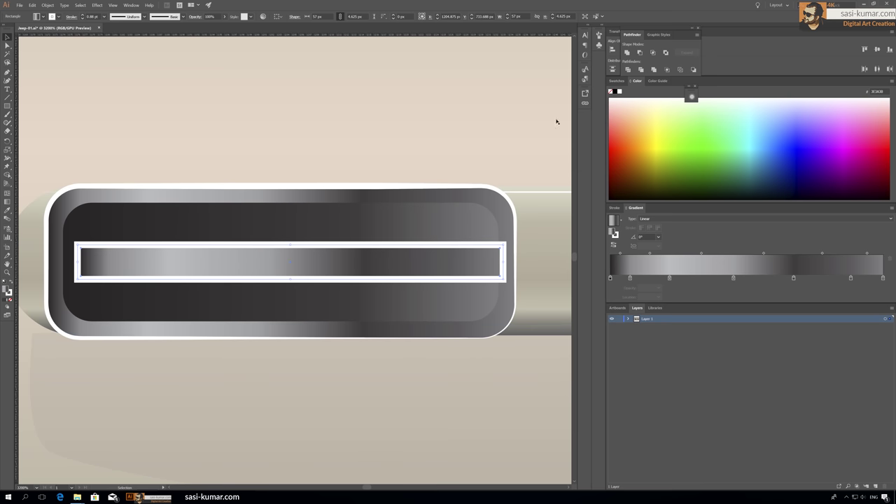
left_click(11, 299)
left_click_drag(294, 245, 291, 222)
left_click_drag(290, 280, 291, 295)
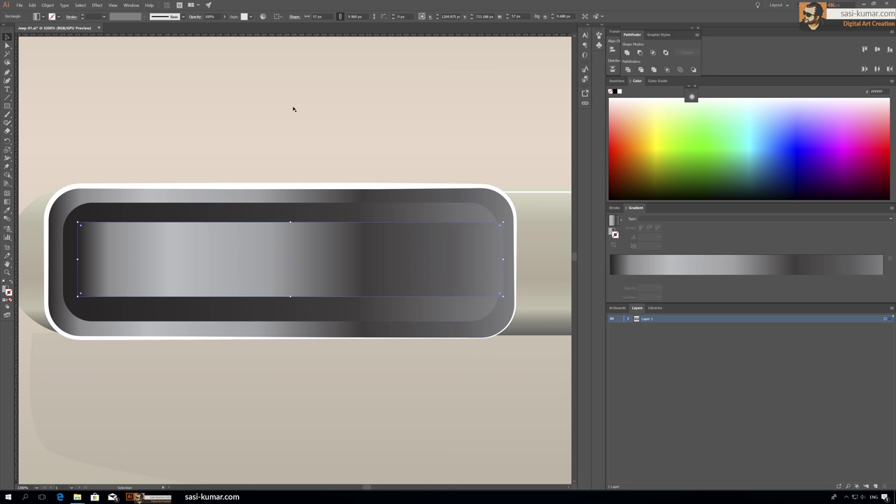
Add a gradient stop to the inner slot and make the end stop grey
double_click(366, 369)
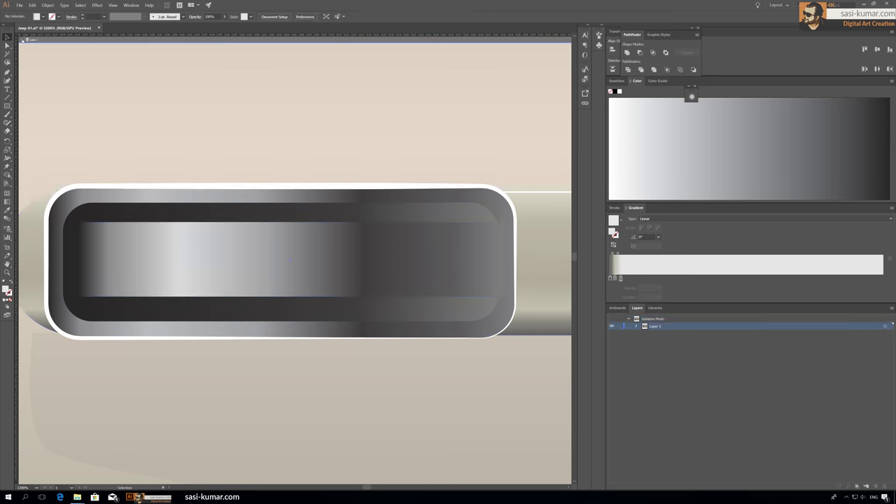
key("ctrl+minus")
key("ctrl+minus")
key("ctrl+minus")
key("ctrl+equal")
key("ctrl+equal")
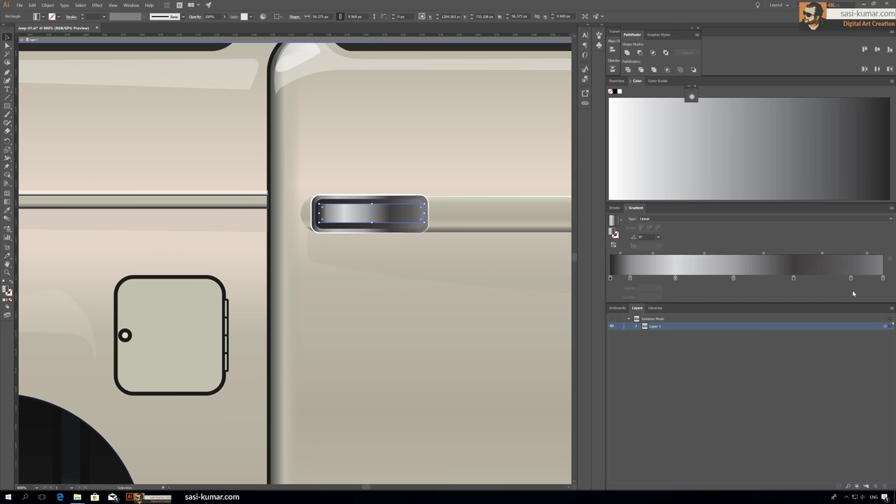
left_click(822, 278)
double_click(883, 278)
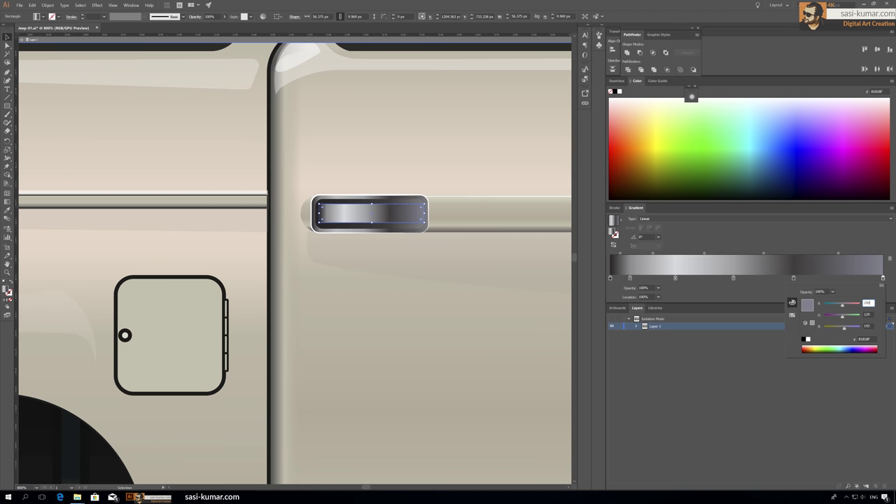
key("Return")
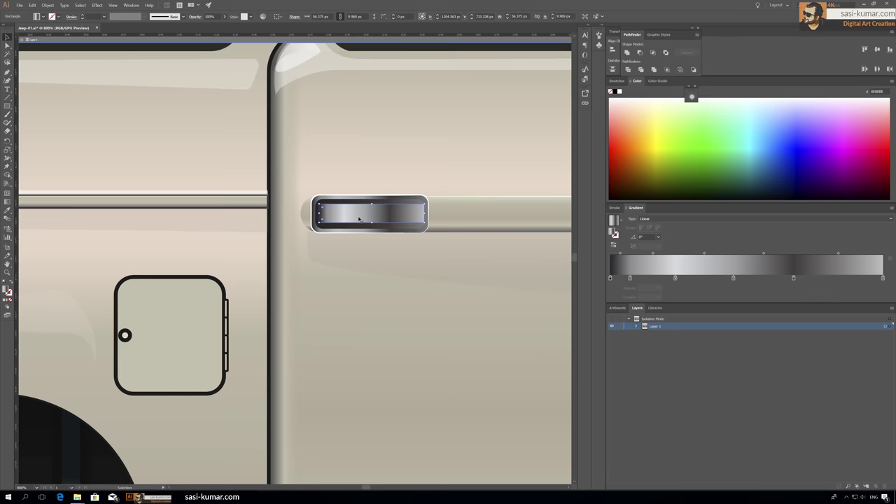
Pull the inner shape's left corners inward to taper it
key("a")
key("ctrl+equal")
key("ctrl+equal")
key("ctrl+equal")
left_click_drag(137, 232, 137, 240)
left_click_drag(137, 286, 137, 275)
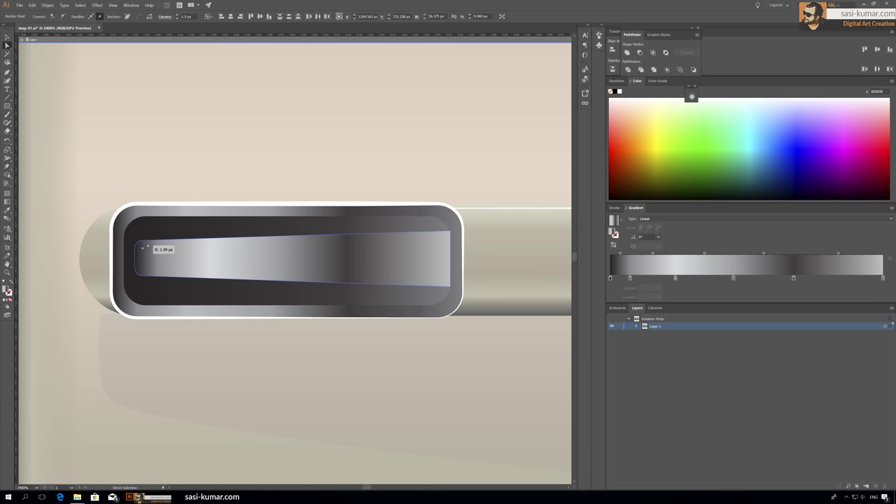
key("v")
double_click(265, 255)
Make the highlight line white with a tapered width profile at 56% opacity
double_click(8, 292)
left_click(530, 150)
left_click(125, 16)
left_click(121, 59)
left_click(224, 16)
left_click_drag(228, 28, 213, 28)
key("Escape")
Leave isolation, view the whole jeep, and reselect the door handle group
key("ctrl+minus")
key("ctrl+minus")
key("ctrl+minus")
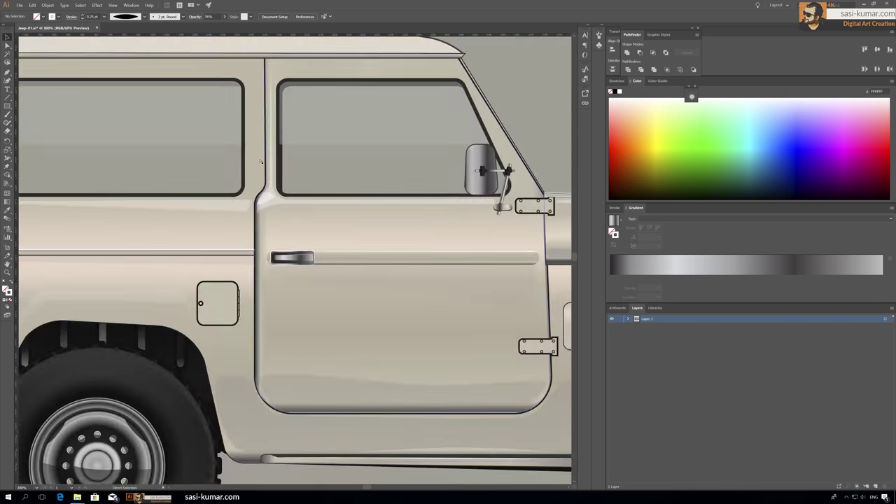
key("a")
key("ctrl+1")
key("v")
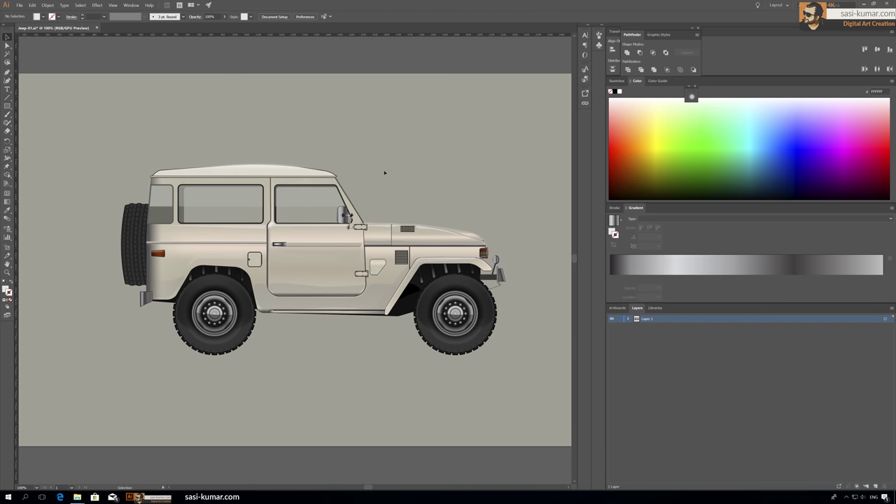
key("ctrl+minus")
left_click(279, 245)
key("ctrl+plus")
key("ctrl+plus")
key("ctrl+plus")
key("ctrl+plus")
key("ctrl+plus")
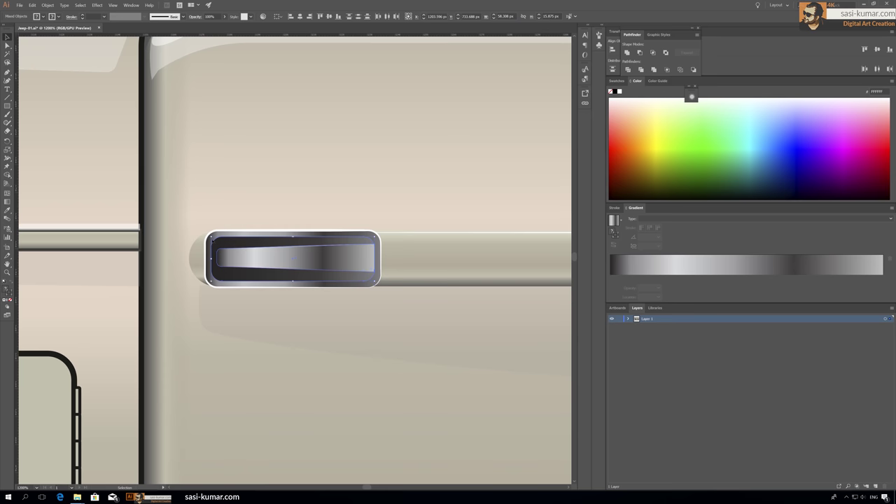
double_click(247, 256)
key("ctrl+plus")
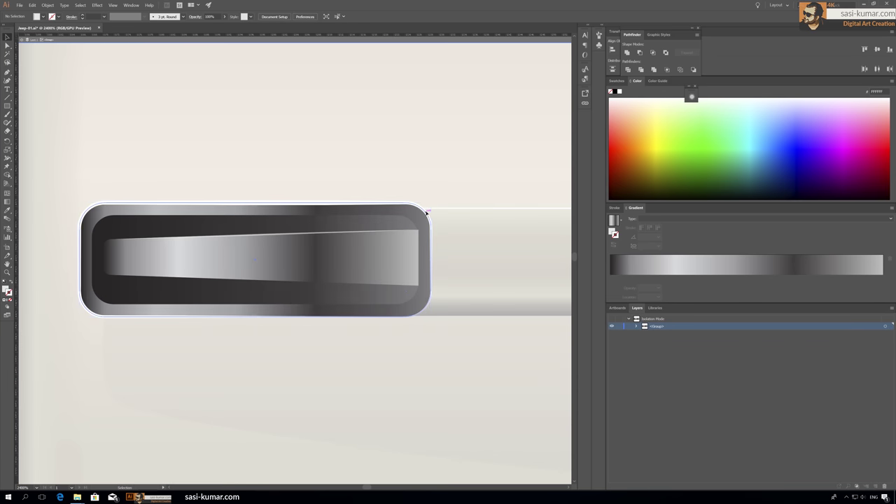
key("Escape")
Paste a copy of the handle shape as a dark outline rim over the handle's edge
key("ctrl+f")
key("a")
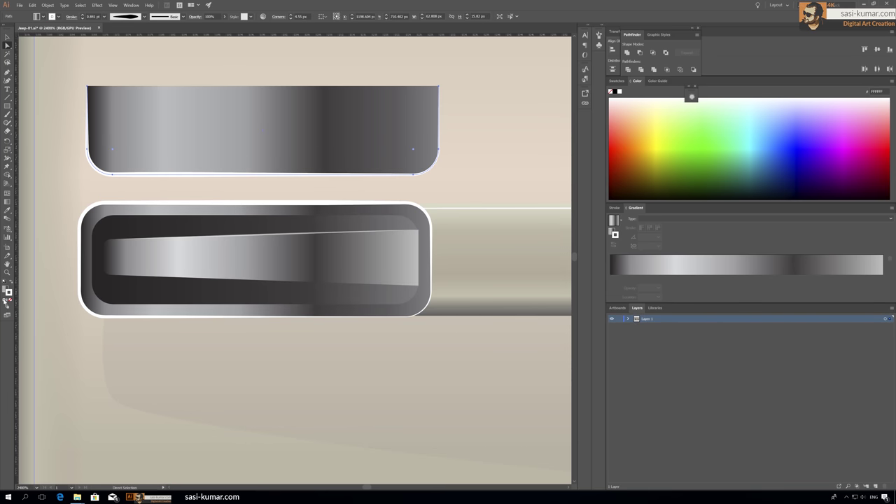
key("shift+x")
left_click_drag(414, 161, 408, 302)
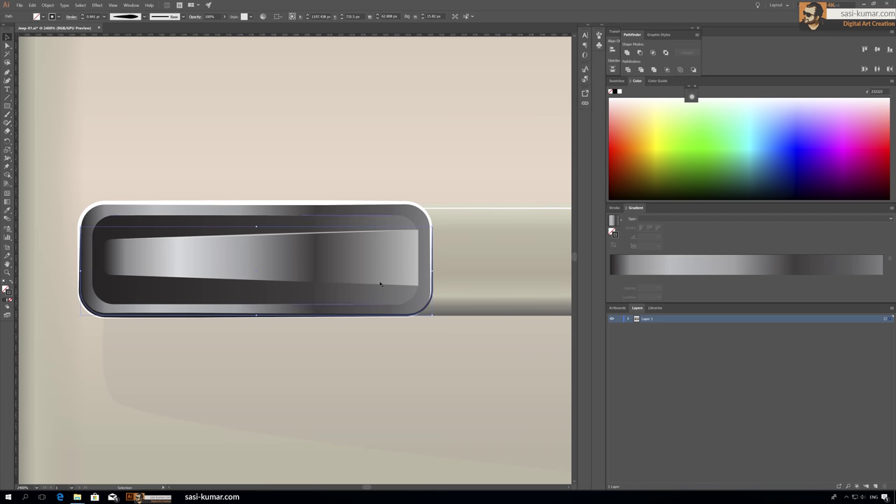
scroll(250, 345, "up", 3, "alt")
scroll(296, 392, "down", 3, "alt")
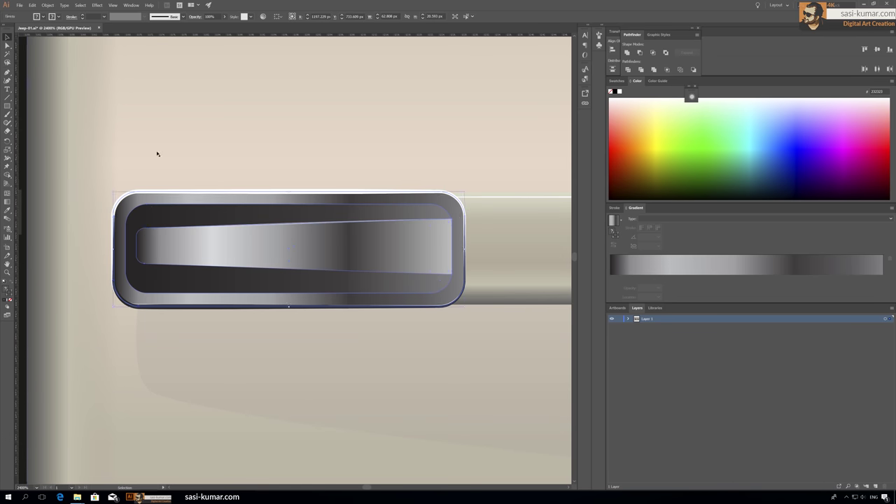
scroll(322, 342, "down", 3, "alt")
key("a")
key("ctrl+1")
key("ctrl+minus")
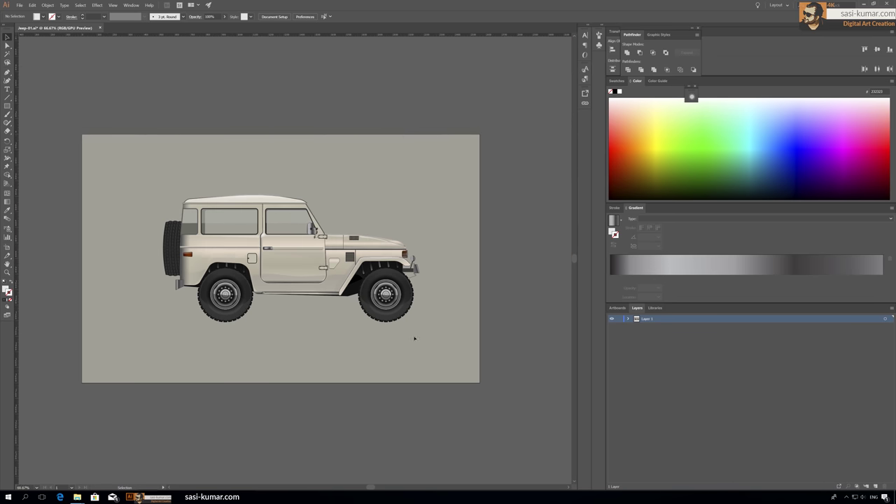
Draw two dark rectangles under the jeep's body
scroll(410, 276, "up", 3, "alt")
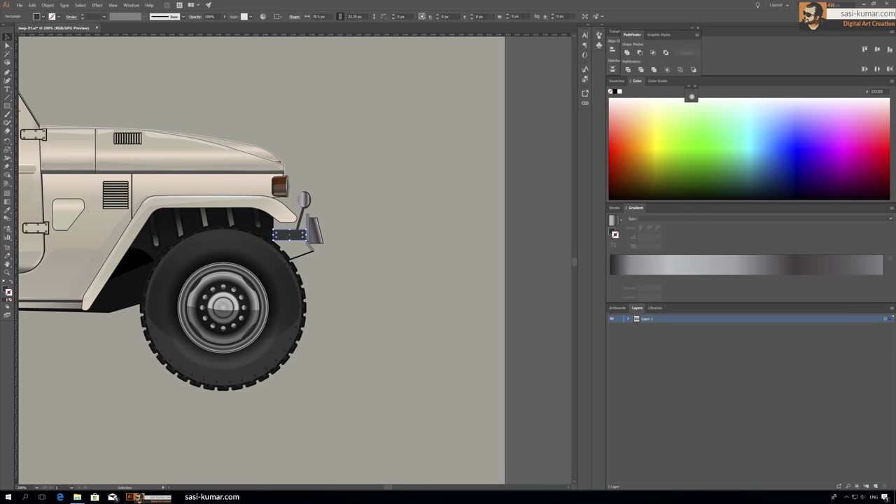
key("ctrl+minus")
key("ctrl+minus")
key("ctrl+minus")
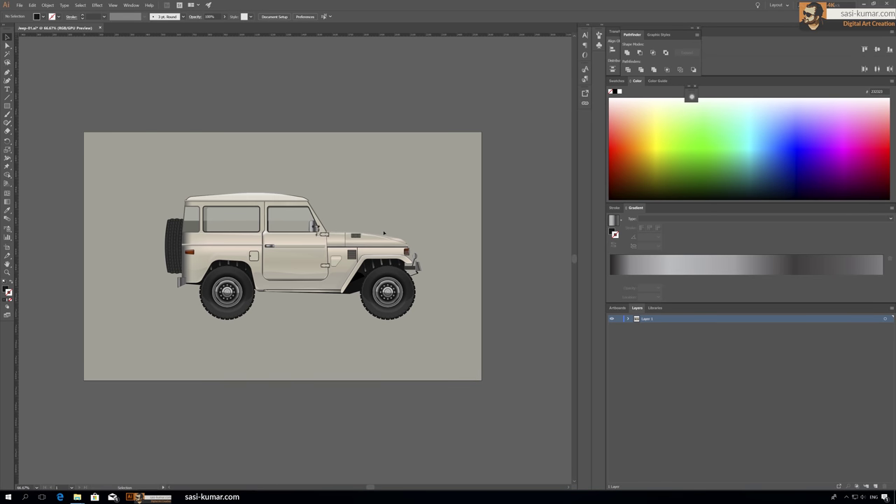
key("ctrl+plus")
key("ctrl+plus")
left_click_drag(288, 334, 310, 340)
key("ctrl+plus")
key("ctrl+plus")
key("ctrl+plus")
mouse_move(258, 269)
left_mouse_down()
mouse_move(330, 277)
mouse_move(315, 299)
left_mouse_up()
left_click(296, 126)
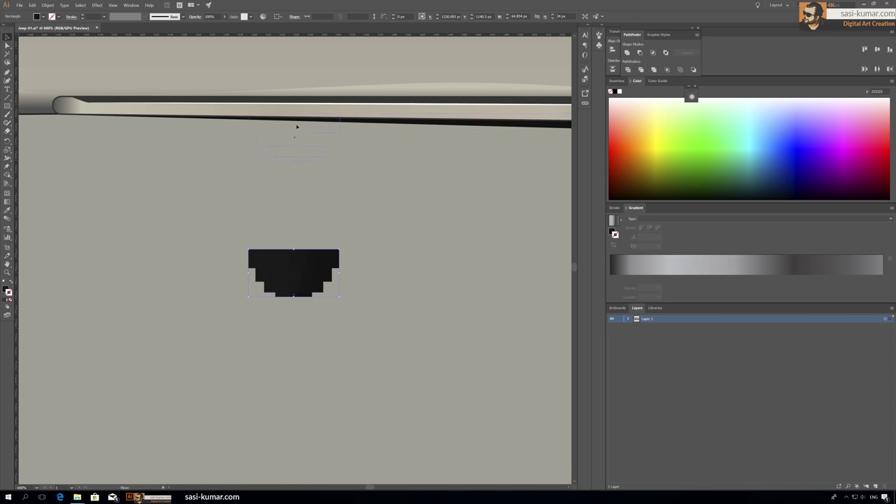
key("ctrl+minus")
key("ctrl+minus")
key("ctrl+minus")
key("ctrl+minus")
key("ctrl+minus")
key("ctrl+minus")
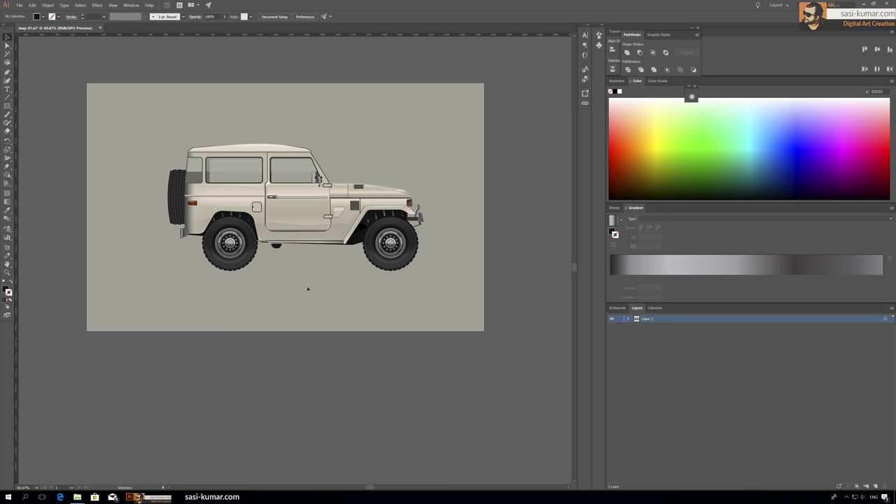
Draw another dark rectangle beneath the car and adjust it via its context menu
key("ctrl+plus")
key("ctrl+plus")
key("m")
left_click_drag(256, 247, 287, 245)
right_click(278, 242)
left_click(286, 273)
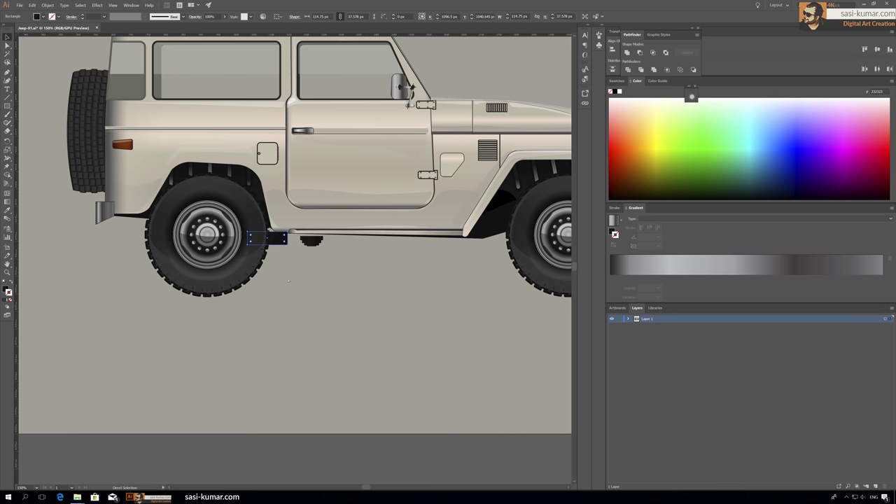
key("ctrl+minus")
key("ctrl+minus")
Send the background rectangle behind all other artwork
right_click(300, 256)
left_click(400, 378)
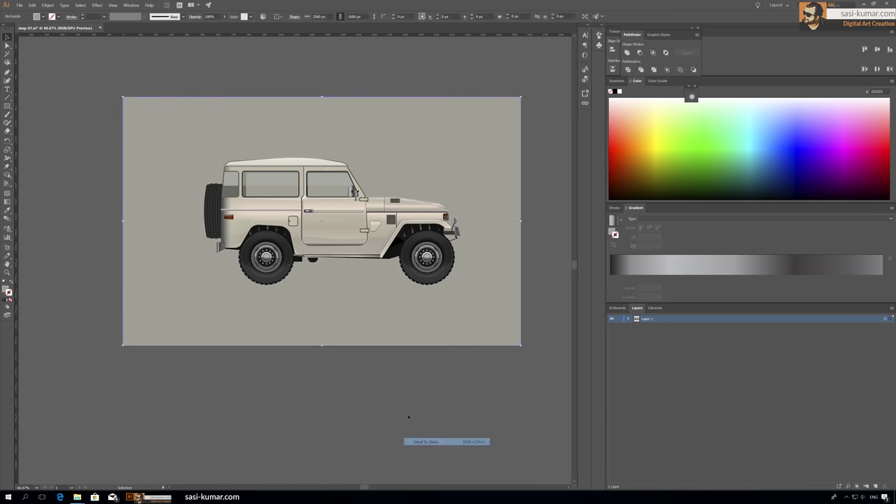
key("ctrl+plus")
key("ctrl+plus")
key("ctrl+plus")
left_click_drag(321, 259, 326, 259)
key("ctrl+0")
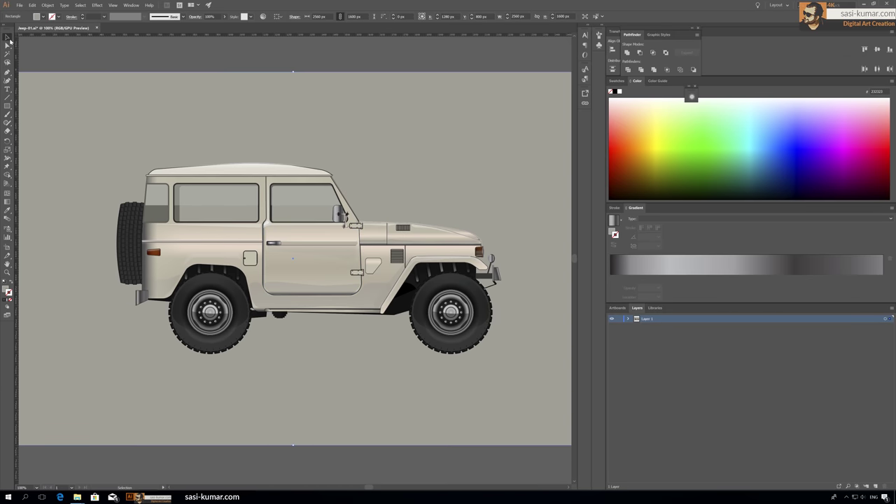
Pen-draw a light highlight shape inside the isolated door hinge plate
key("ctrl+minus")
key("ctrl+plus")
key("ctrl+plus")
key("ctrl+plus")
double_click(285, 241)
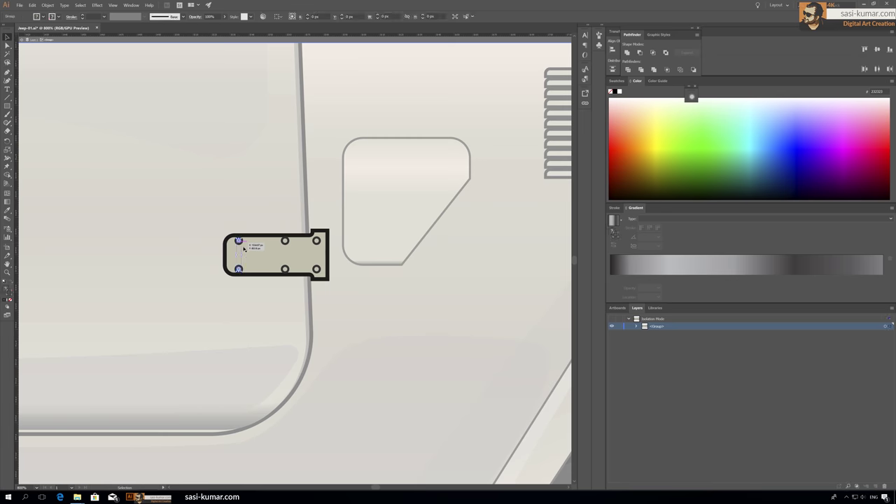
key("ctrl+plus")
key("ctrl+plus")
key("ctrl+plus")
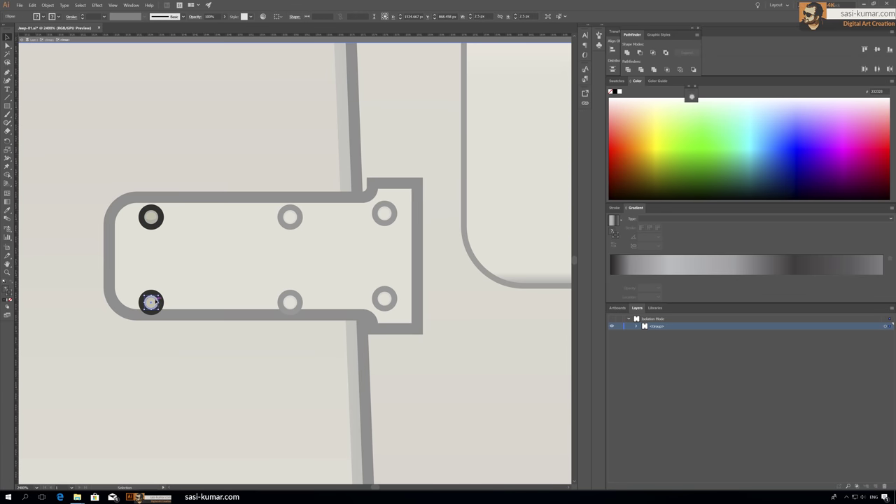
double_click(260, 262)
key("p")
left_click(147, 208)
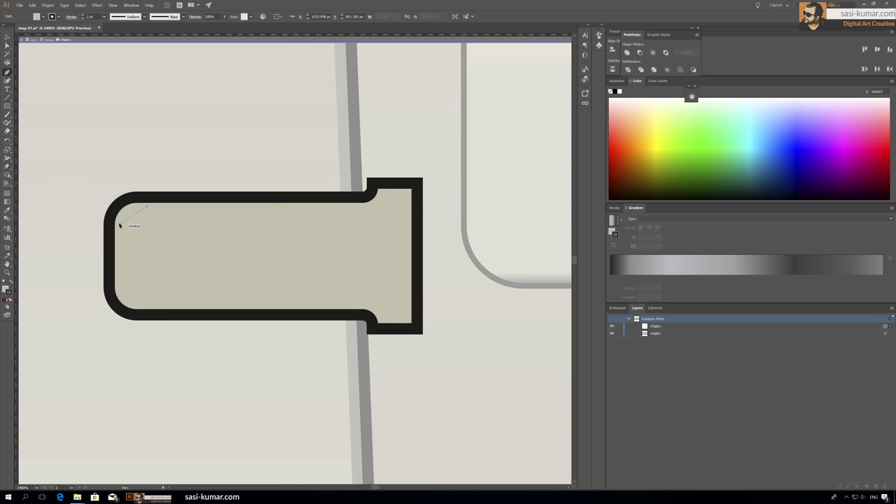
left_click(119, 276)
left_click(410, 276)
left_click(412, 202)
left_click(147, 207)
key("Escape")
key("ctrl+minus")
key("ctrl+minus")
key("ctrl+minus")
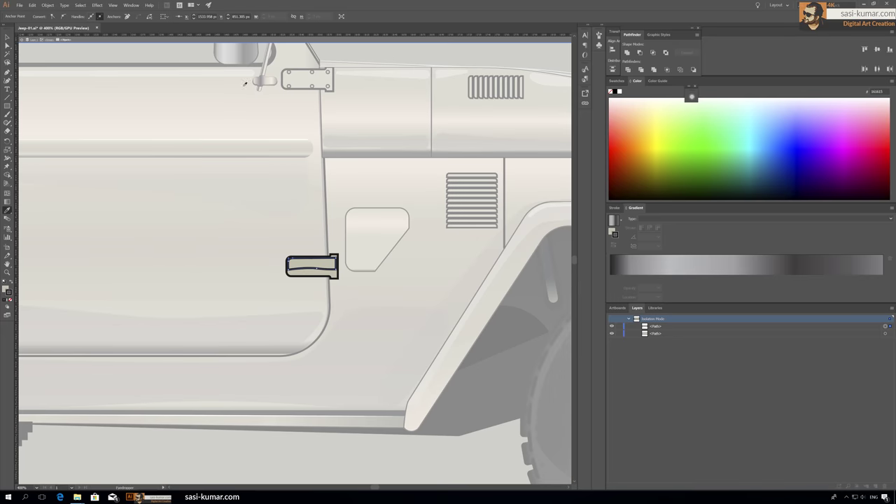
Place a copy of the finished lower hinge at the upper hinge position
key("ctrl+plus")
key("ctrl+plus")
key("ctrl+plus")
left_click(304, 242)
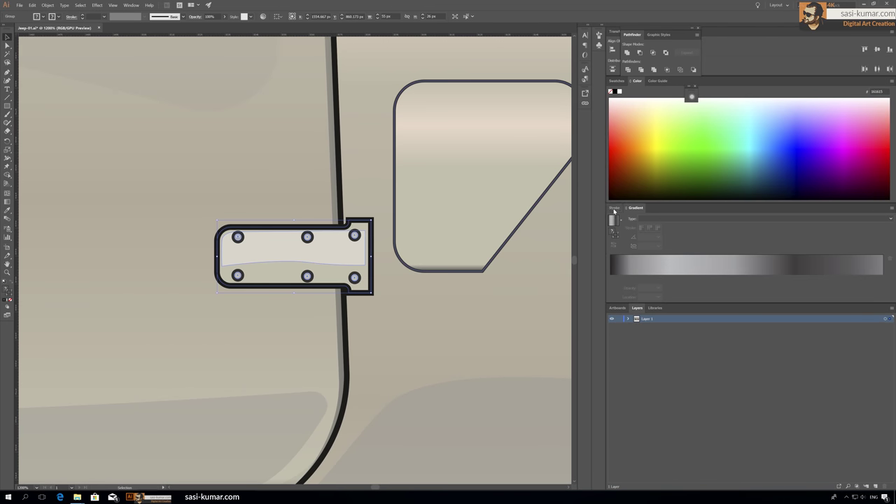
key("ctrl+minus")
key("ctrl+minus")
key("ctrl+minus")
left_click_drag(384, 192, 384, 194)
Begin pen-drawing the ground shadow shape beneath the jeep
left_click(406, 150)
key("ctrl+0")
key("ctrl+2")
key("p")
left_click_drag(193, 308, 181, 316)
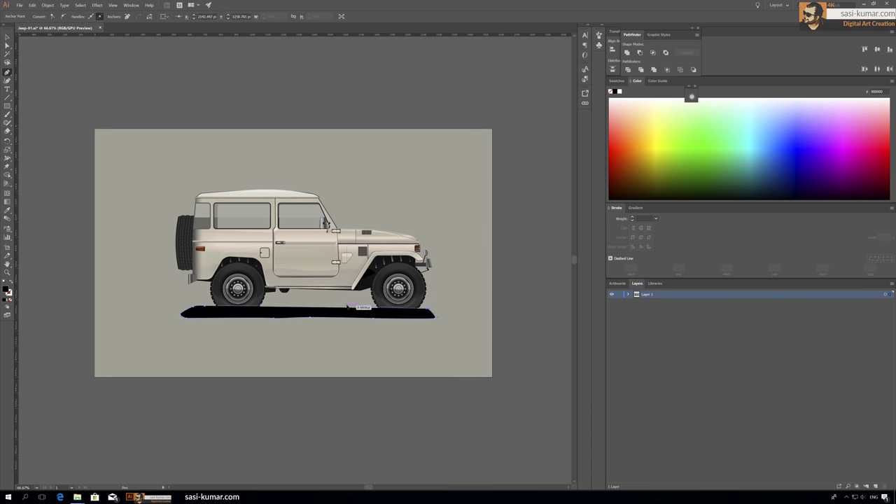
Reshape the black shadow: flatten its top edge and round off the front end
right_click(276, 343)
key("Escape")
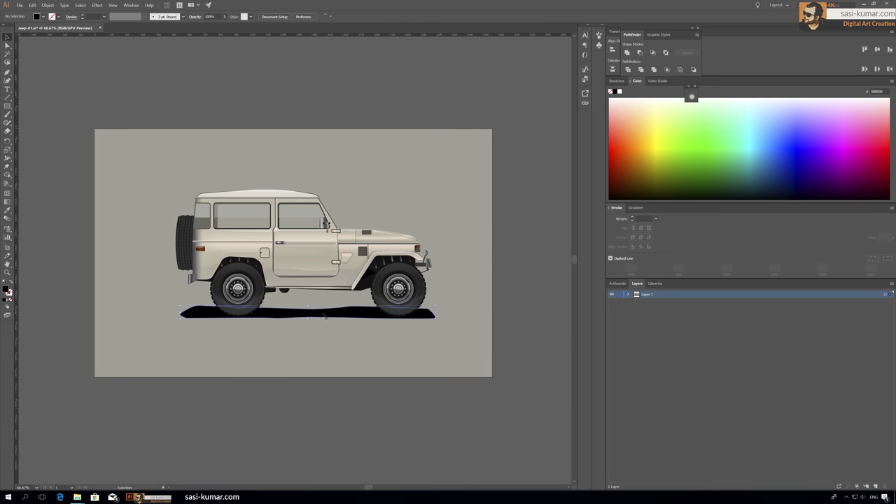
key("ctrl+plus")
key("ctrl+plus")
left_click_drag(377, 244, 392, 246)
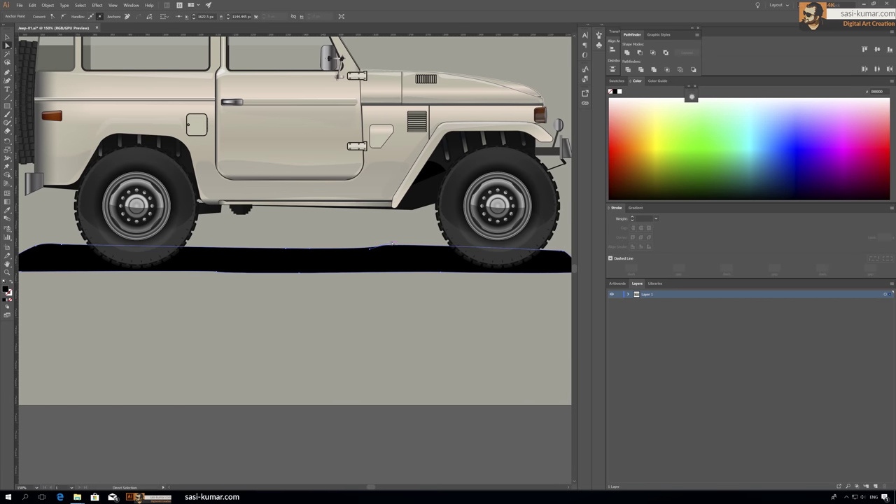
key("ctrl+0")
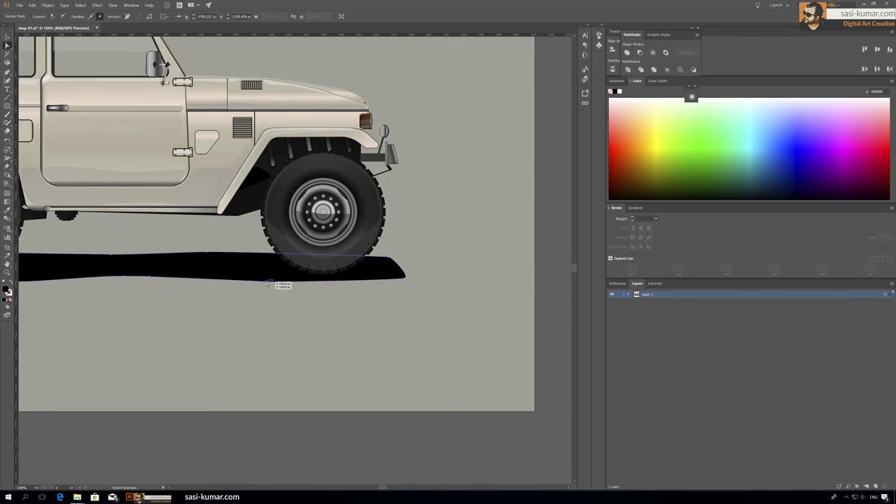
key("ctrl+minus")
scroll(304, 260, "up", 5)
left_click_drag(304, 260, 304, 266)
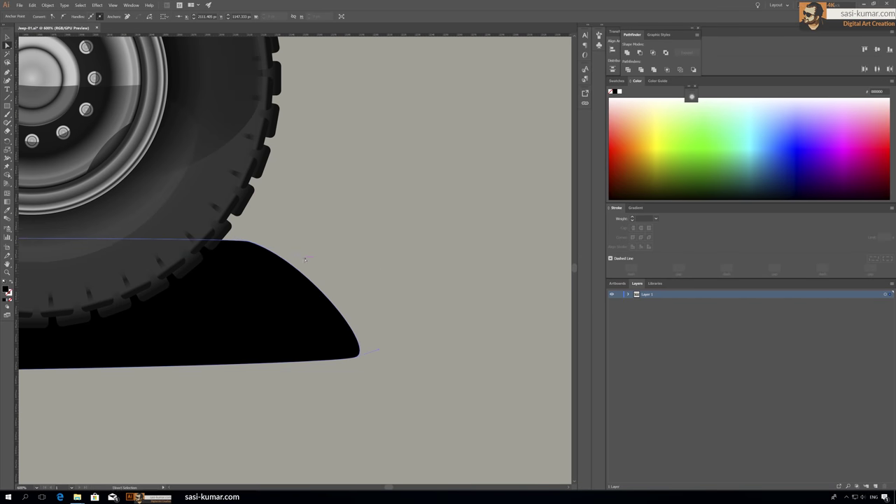
scroll(298, 282, "down", 5)
key("ctrl+0")
key("v")
Fill the shadow with a near-black linear gradient whose ends fade to 20% opacity, plus extra middle stops
left_click(273, 277)
key("period")
double_click(883, 280)
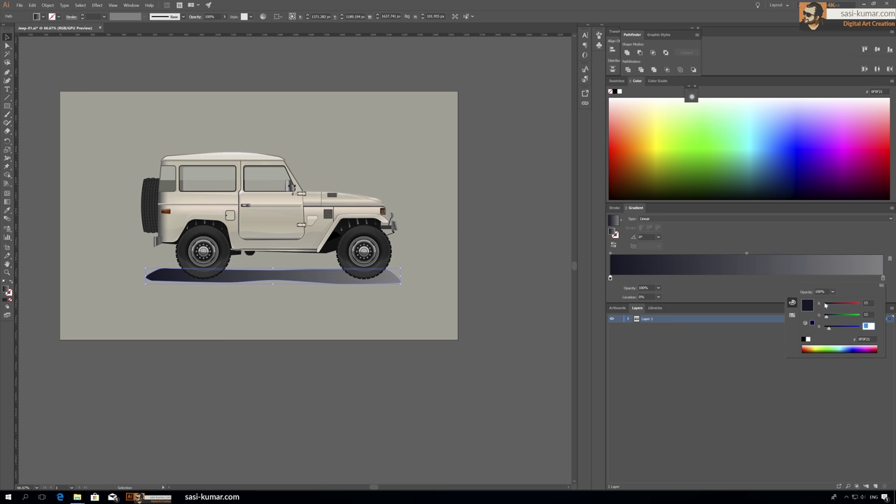
key("Return")
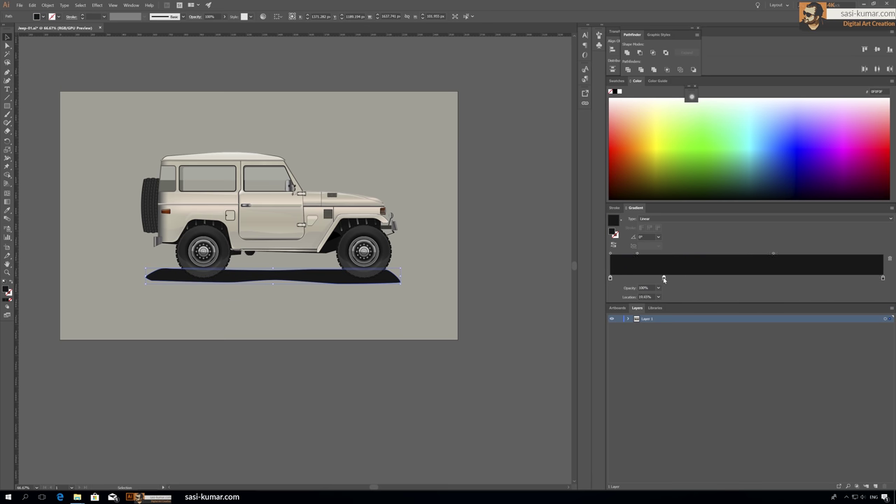
left_click(658, 287)
left_click(669, 334)
left_click(610, 278)
left_click(658, 288)
left_click(669, 334)
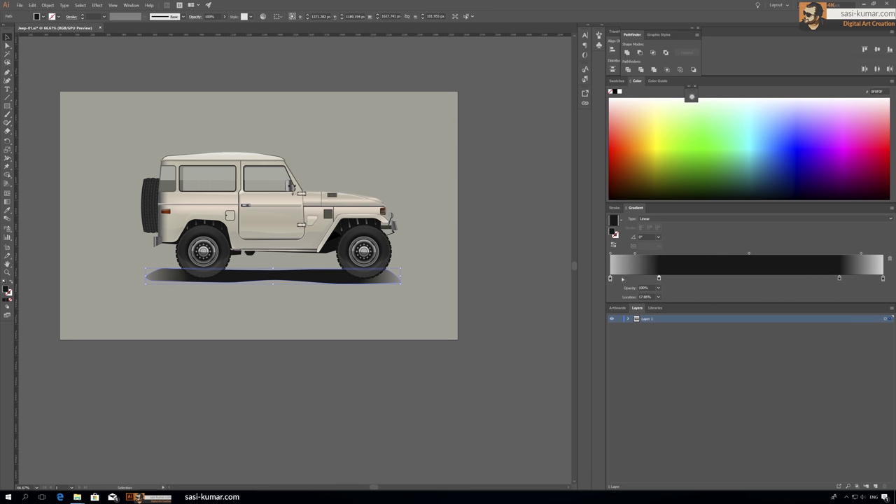
left_click(715, 279)
left_click(807, 279)
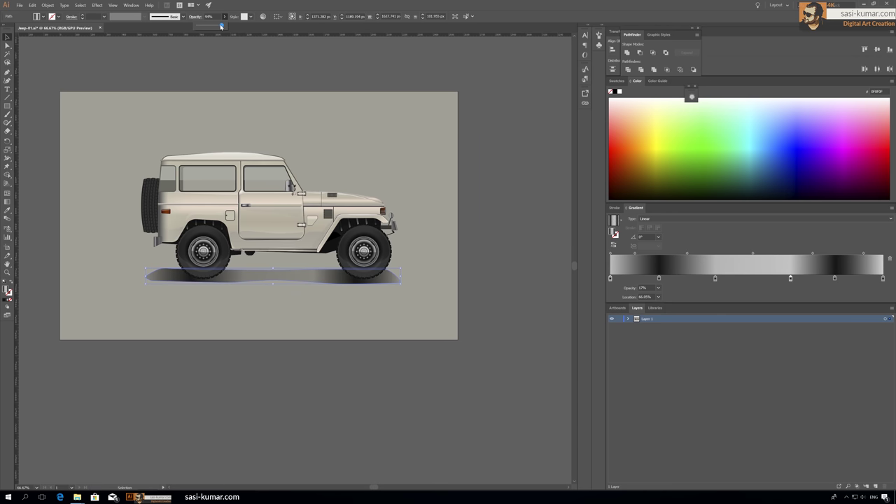
Stack pasted copies of the shadow path to deepen it under the wheels
double_click(273, 276)
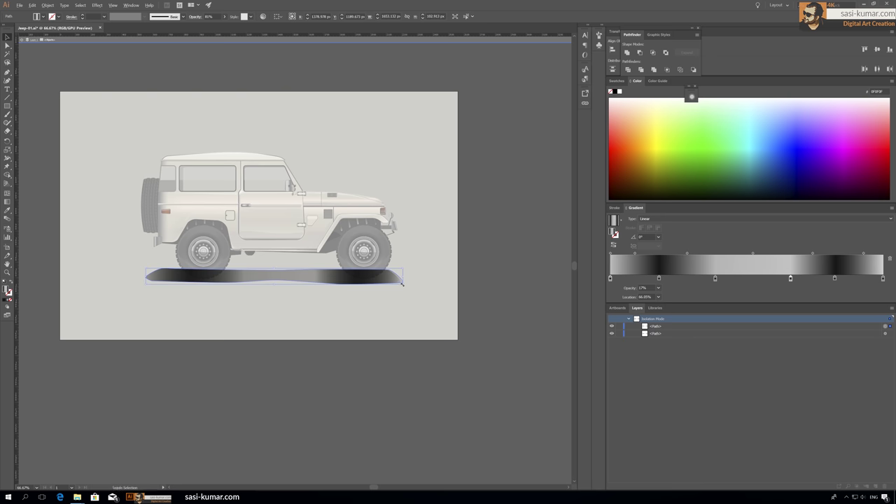
key("ctrl+c")
key("ctrl+f")
left_click(338, 311)
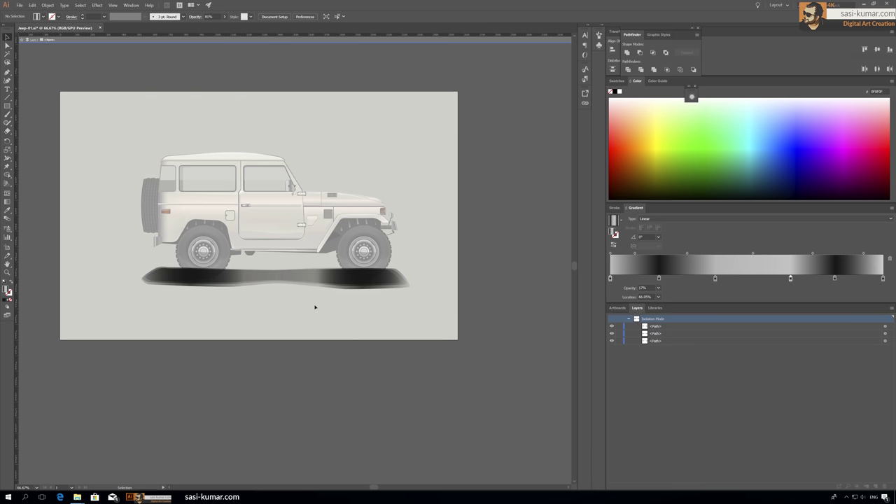
key("ctrl+f")
key("ctrl+equal")
key("ctrl+equal")
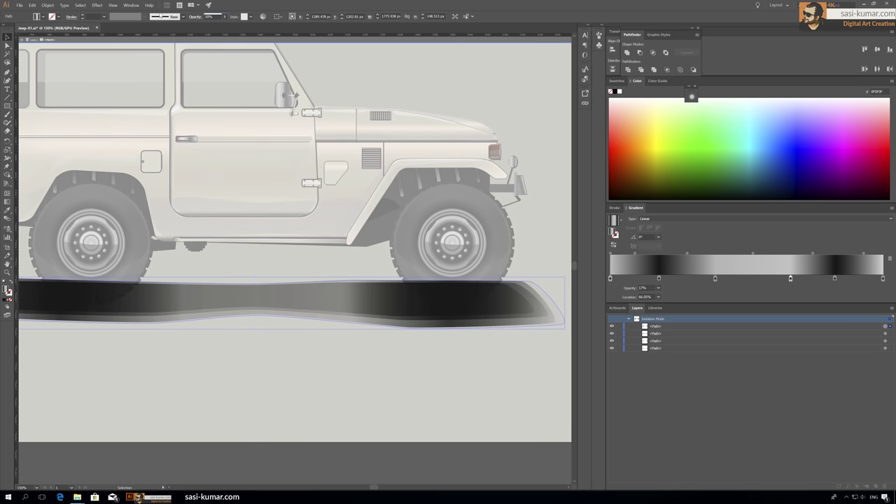
left_click(536, 298)
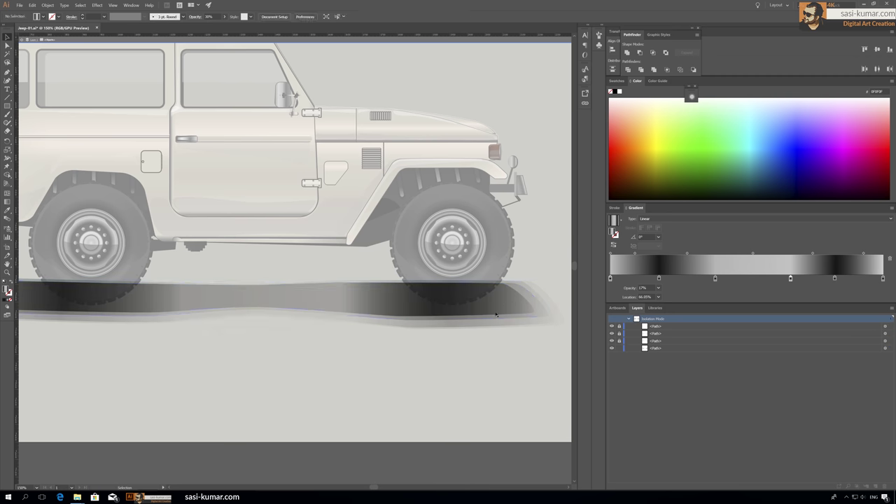
double_click(142, 359)
key("ctrl+minus")
key("ctrl+minus")
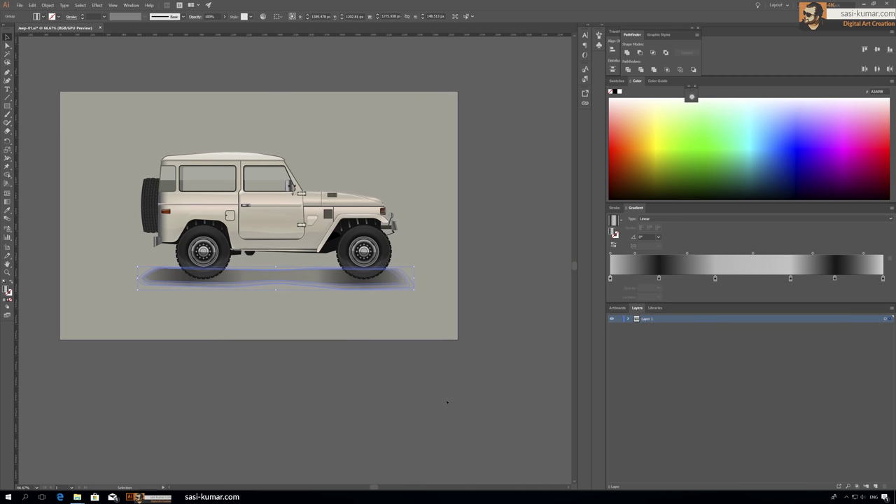
left_click(343, 397)
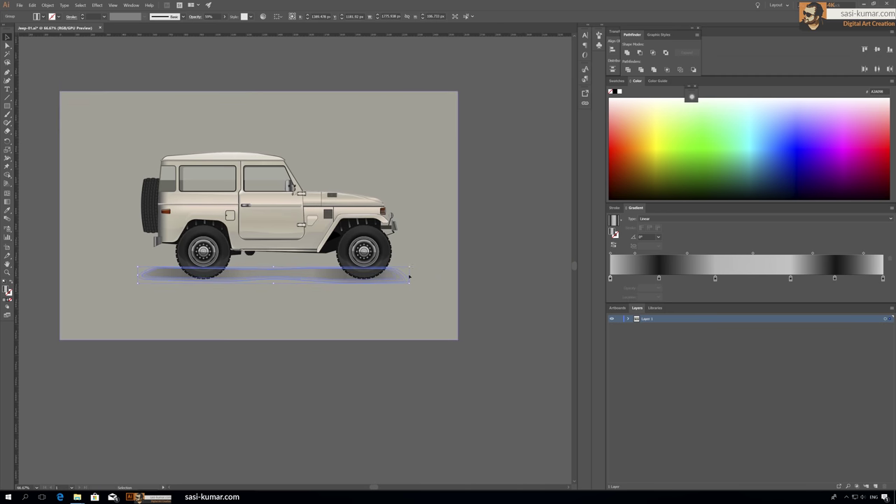
left_click(277, 337)
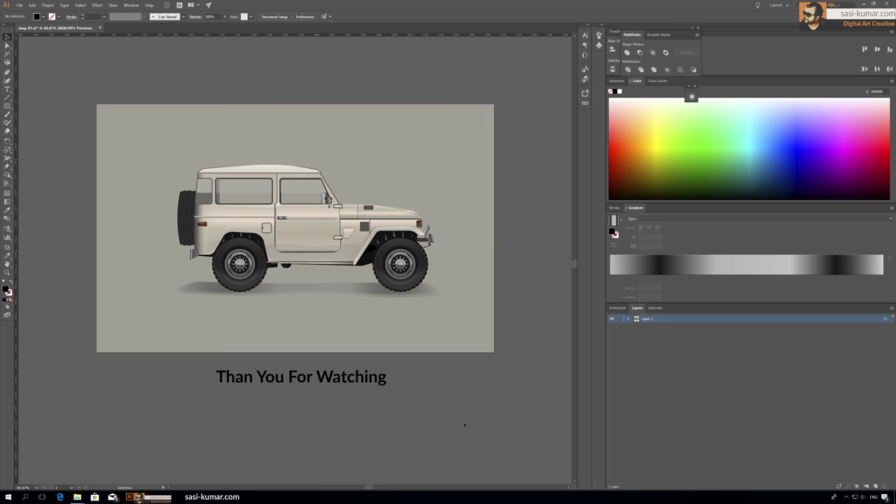
type("Than You For Watching")
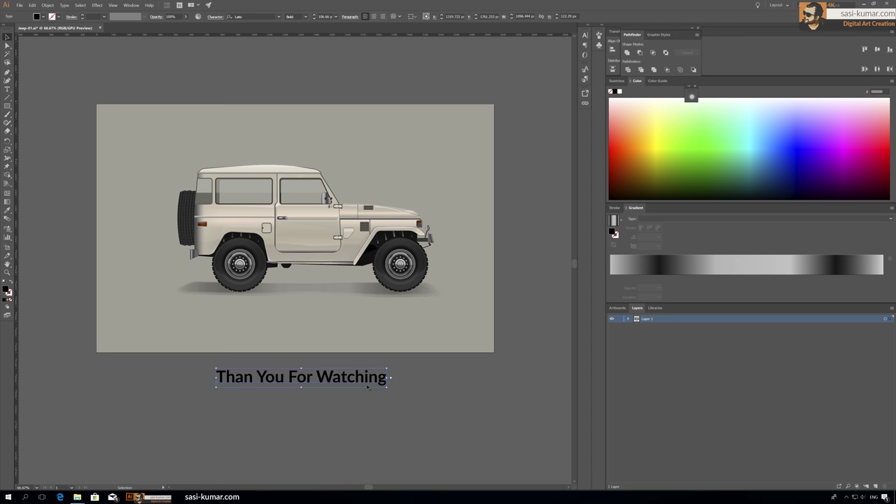
key("Delete")
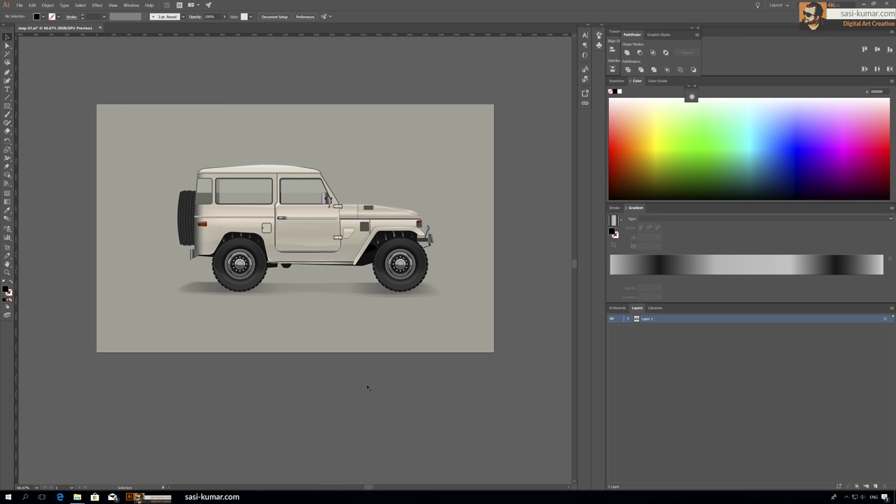